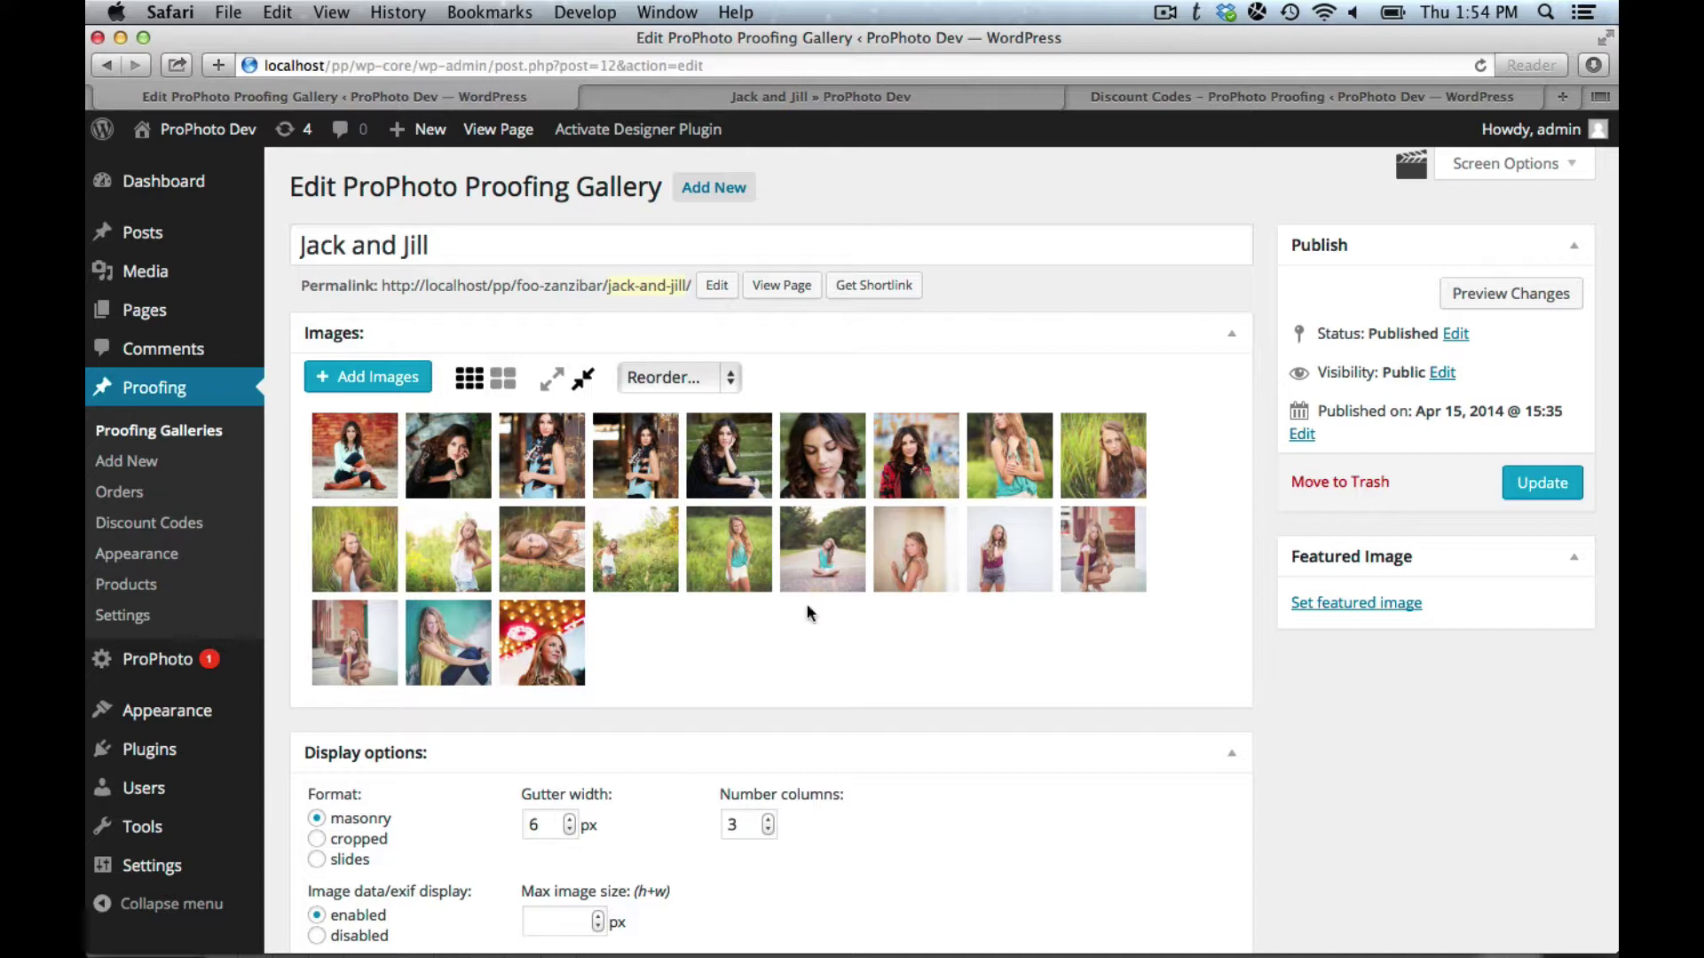
Step: Scroll down the Jack and Jill gallery's edit page past its 22 images
scroll(838, 712, "down", 10)
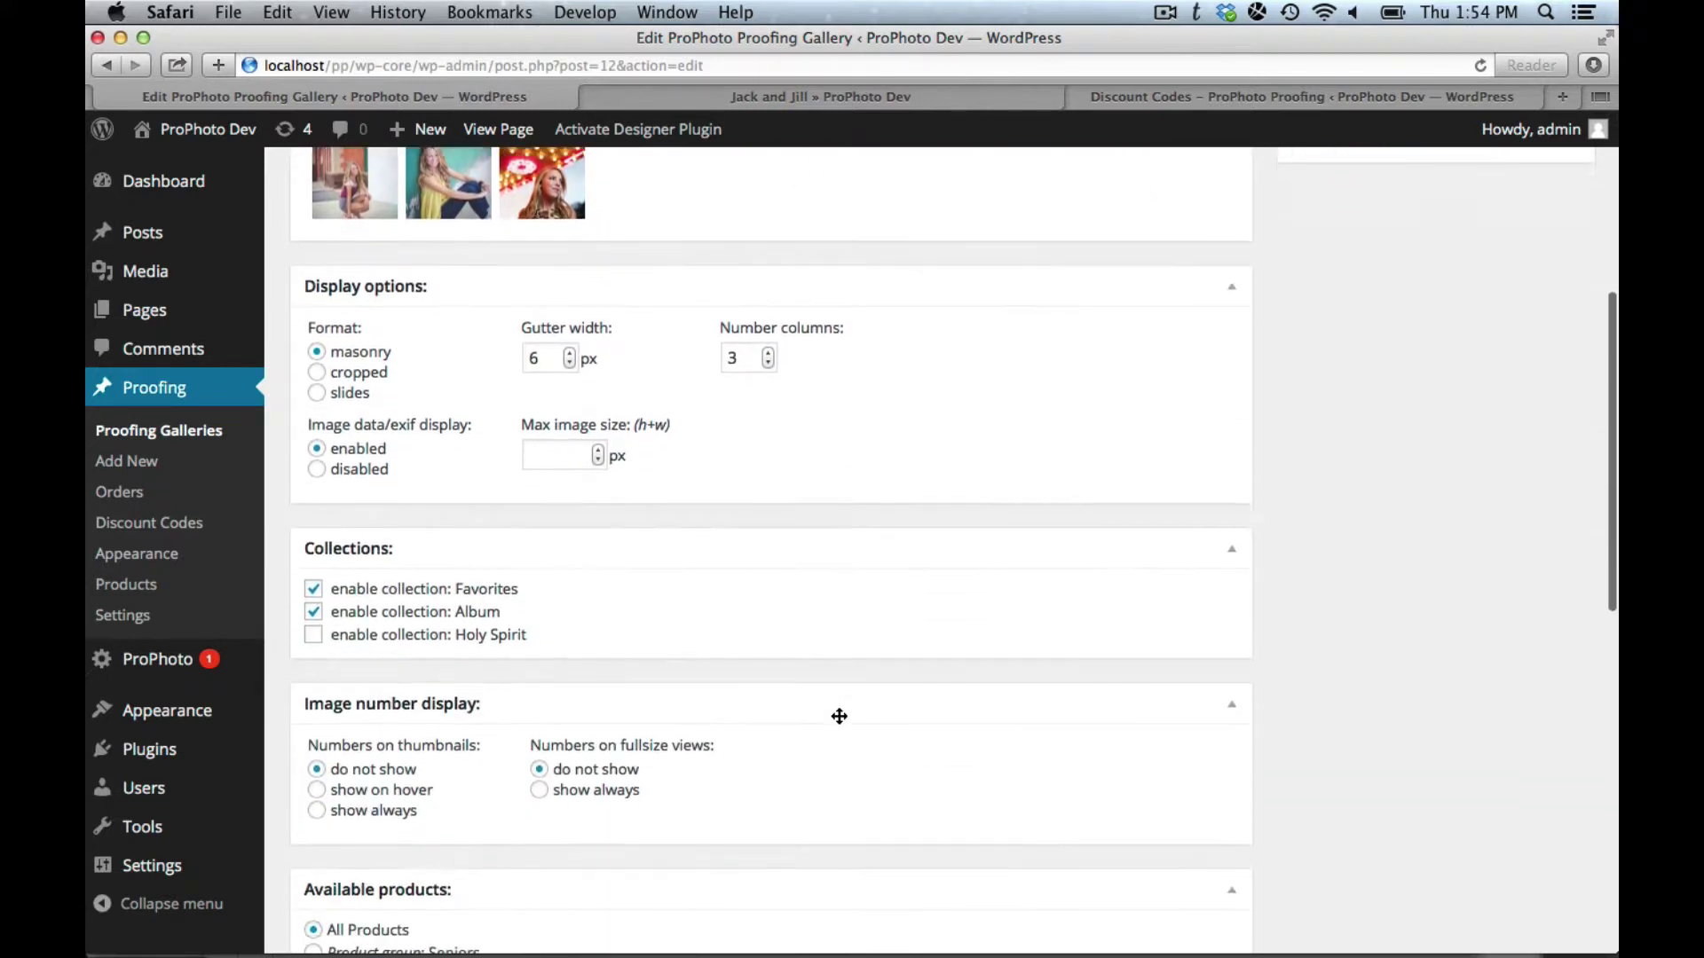
Step: Scroll down to the Automatic discount and Discount codes panels at the page bottom
scroll(838, 716, "down", 6)
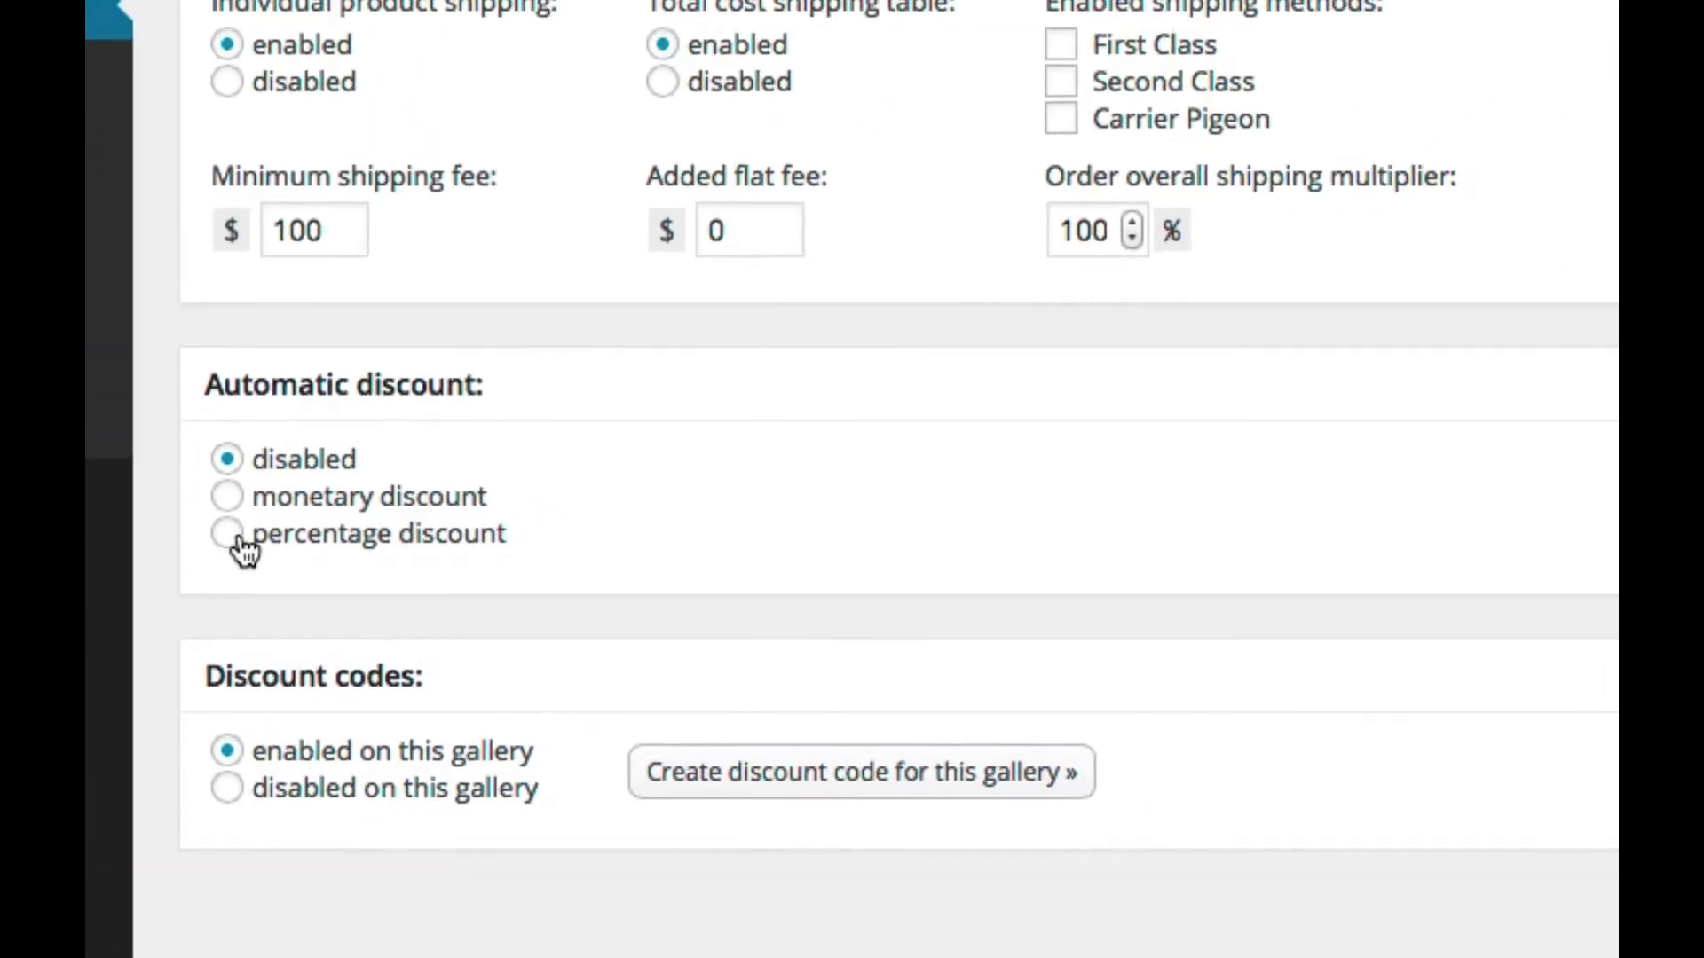
Step: Switch the automatic discount from percentage to a $10 monetary discount
left_click(382, 404)
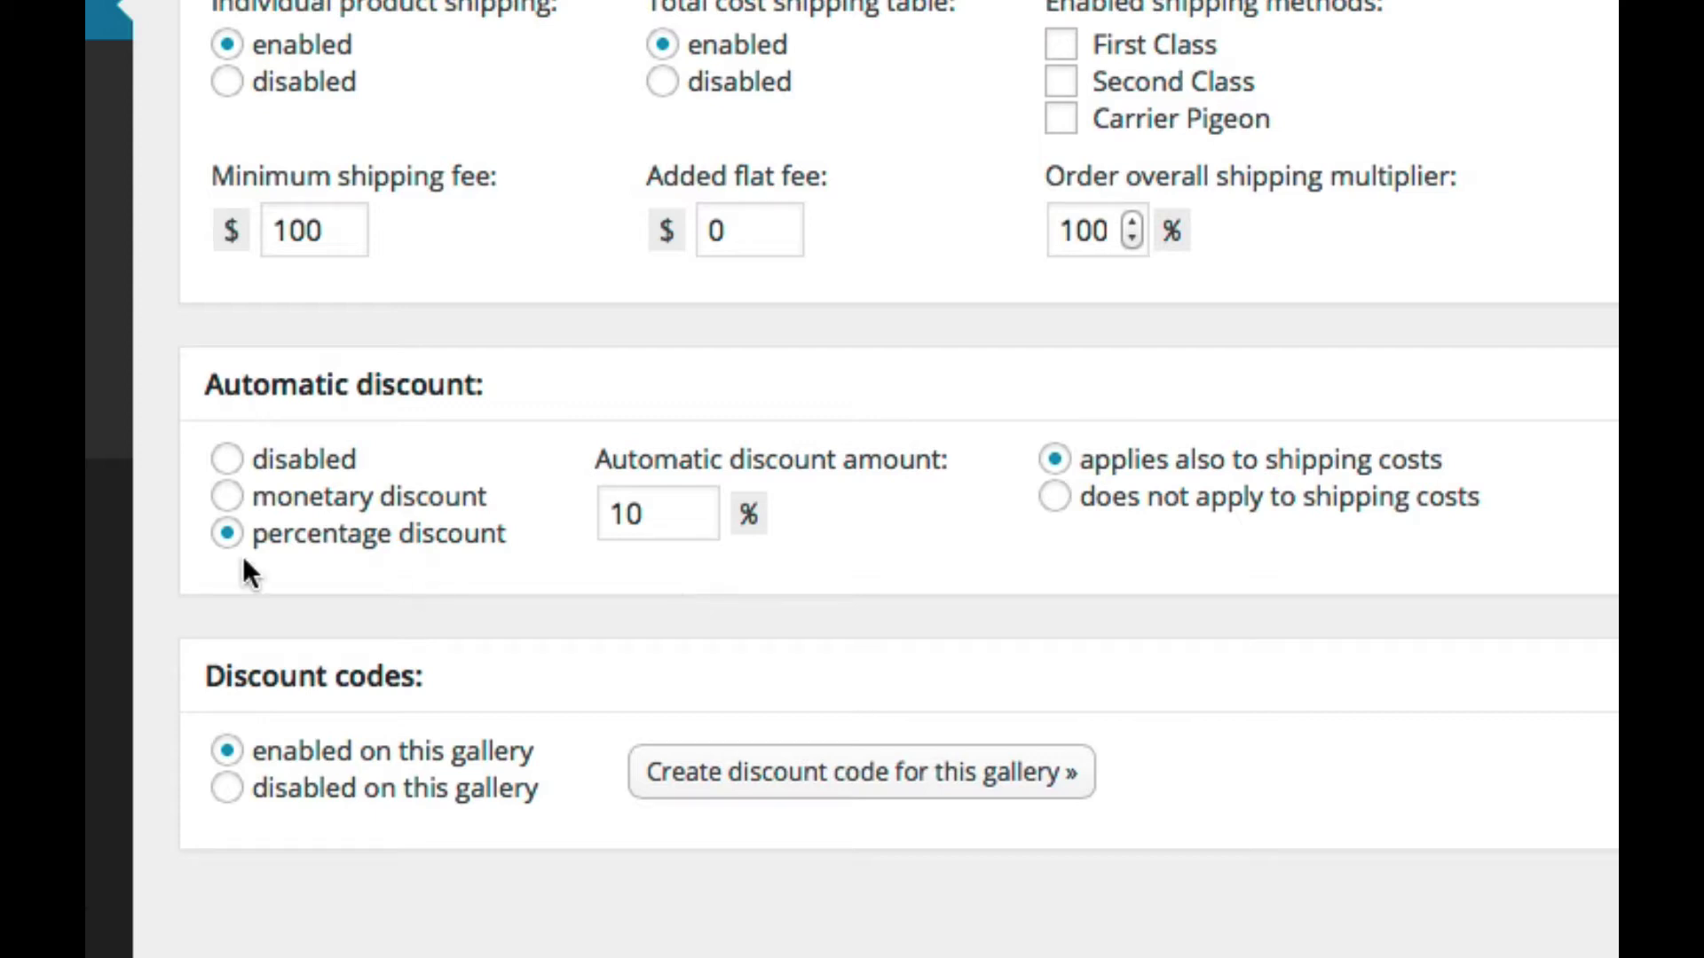
left_click(227, 510)
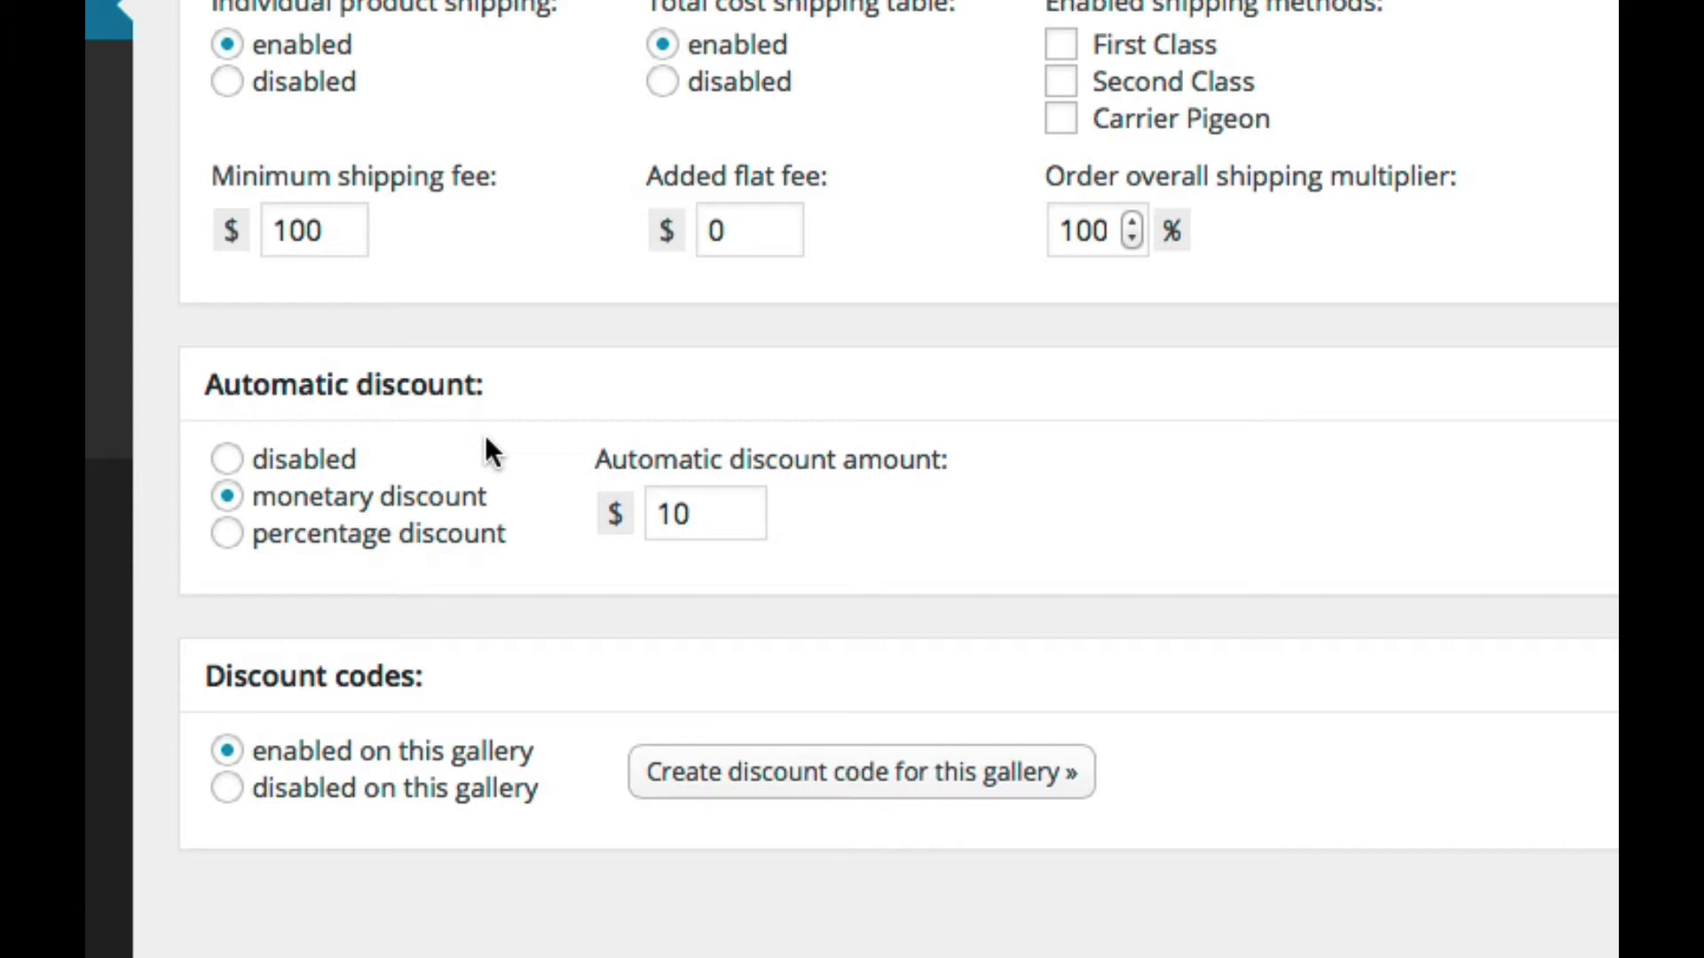
Step: Change the discount amount to 50, toggle the shipping options, then disable the automatic discount
left_click(228, 535)
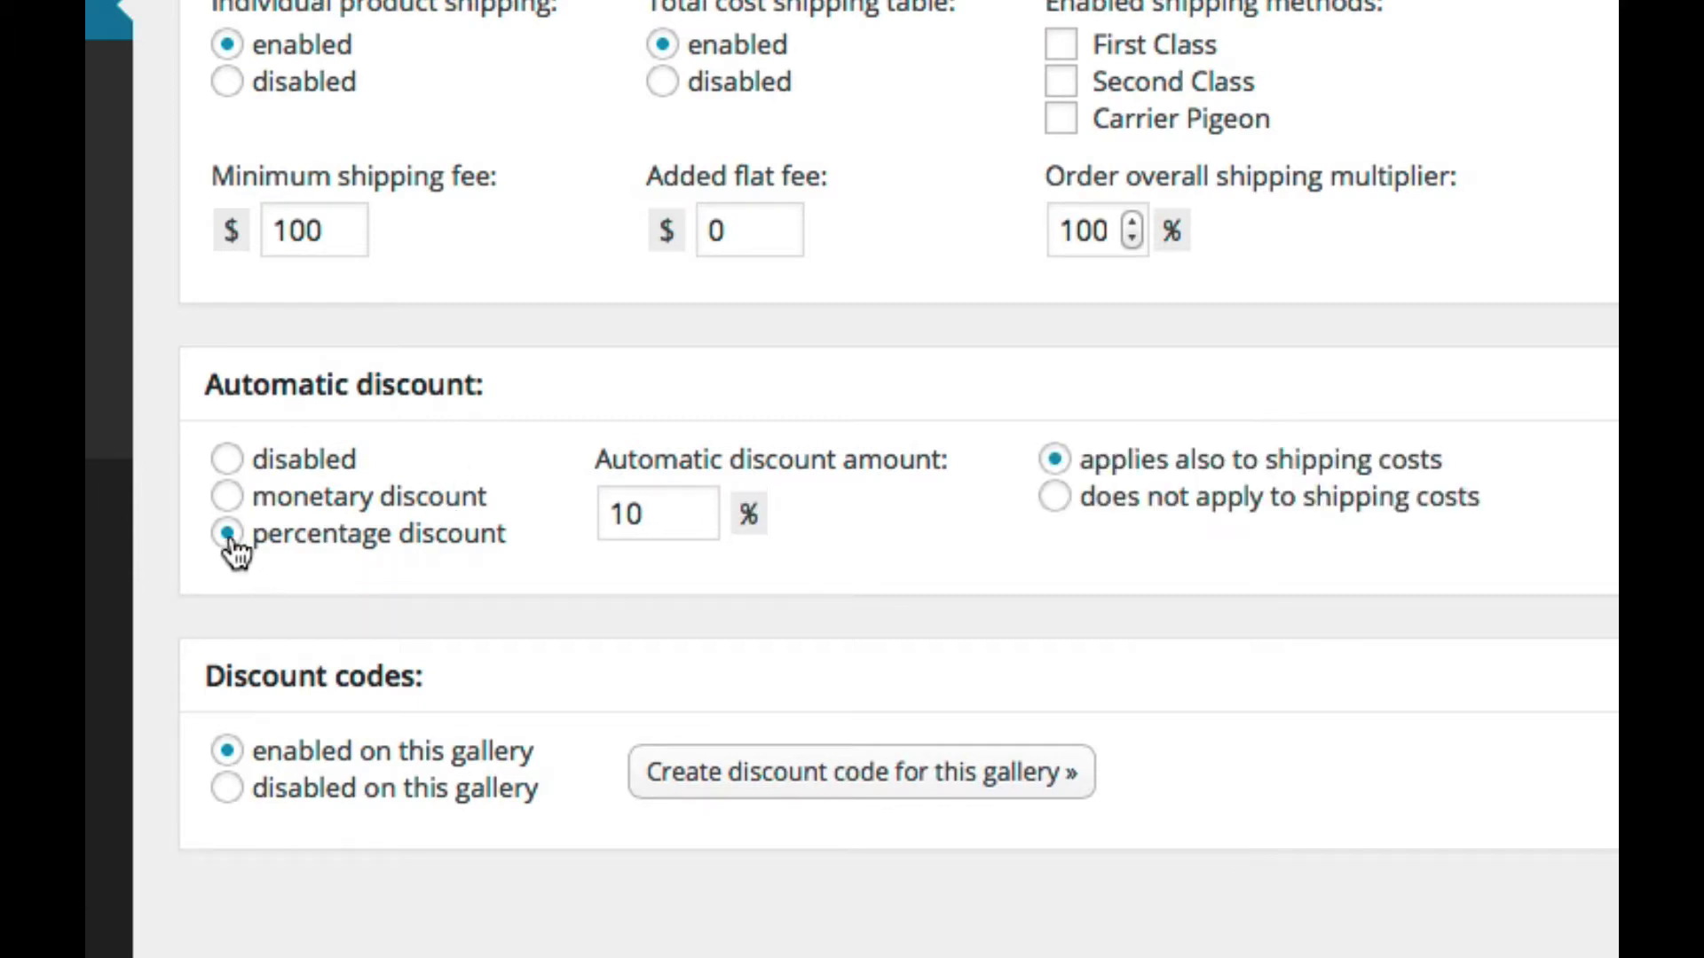
double_click(645, 504)
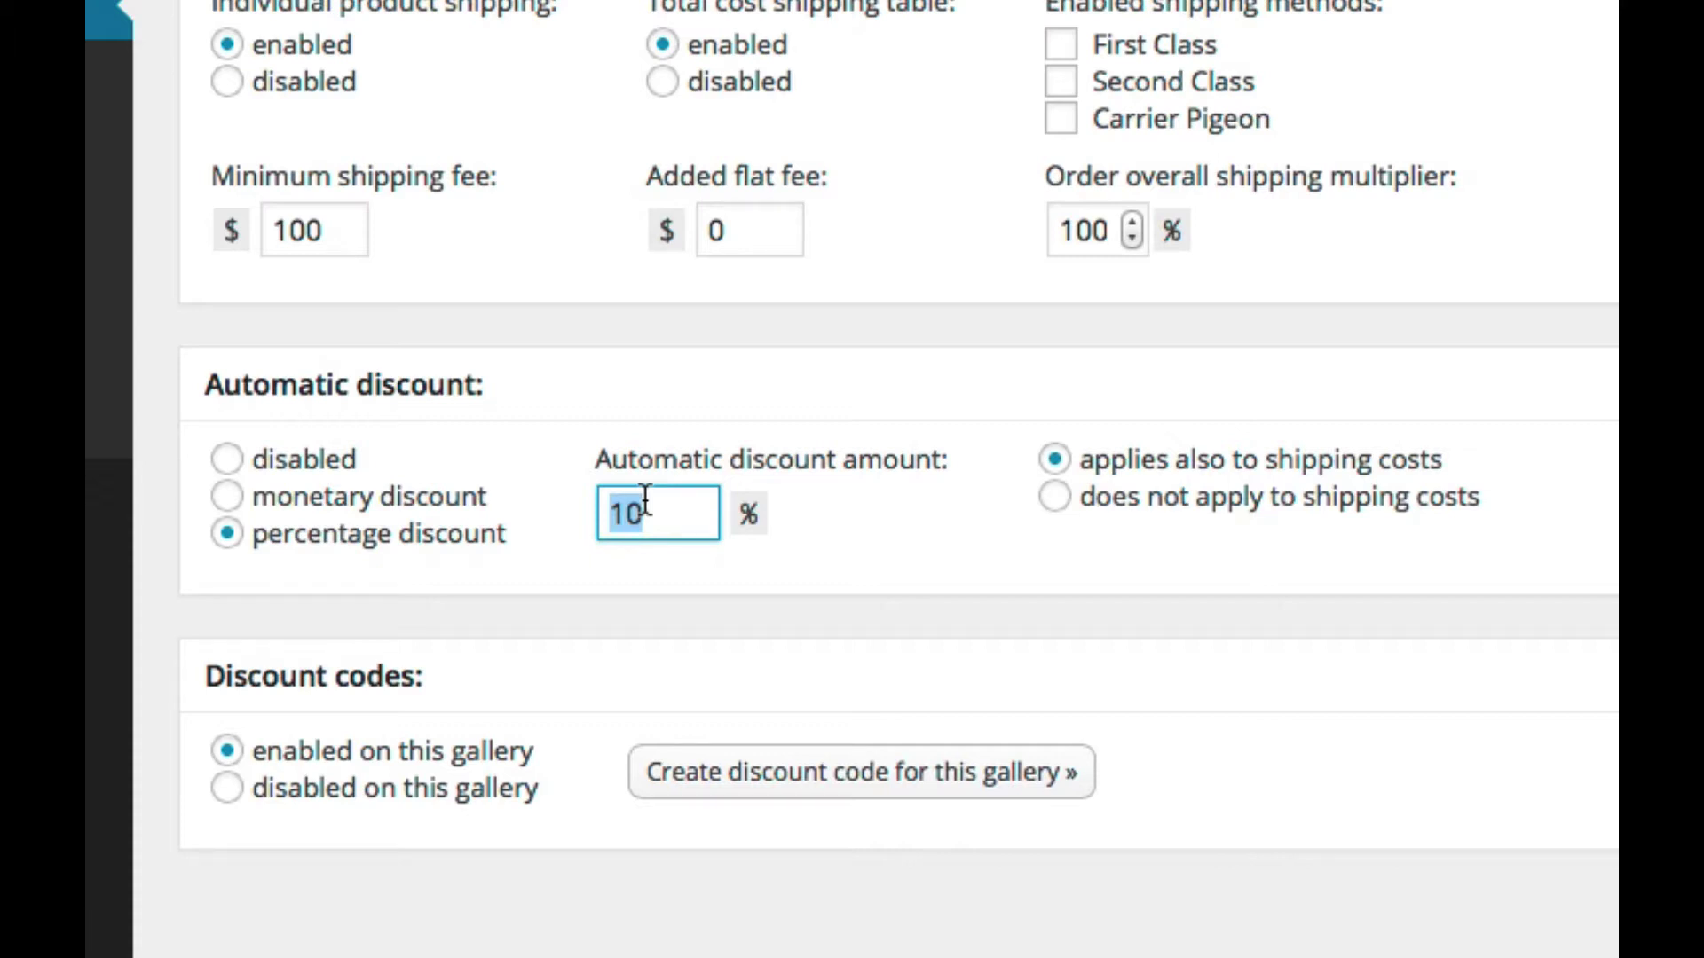
type("50")
left_click(1056, 497)
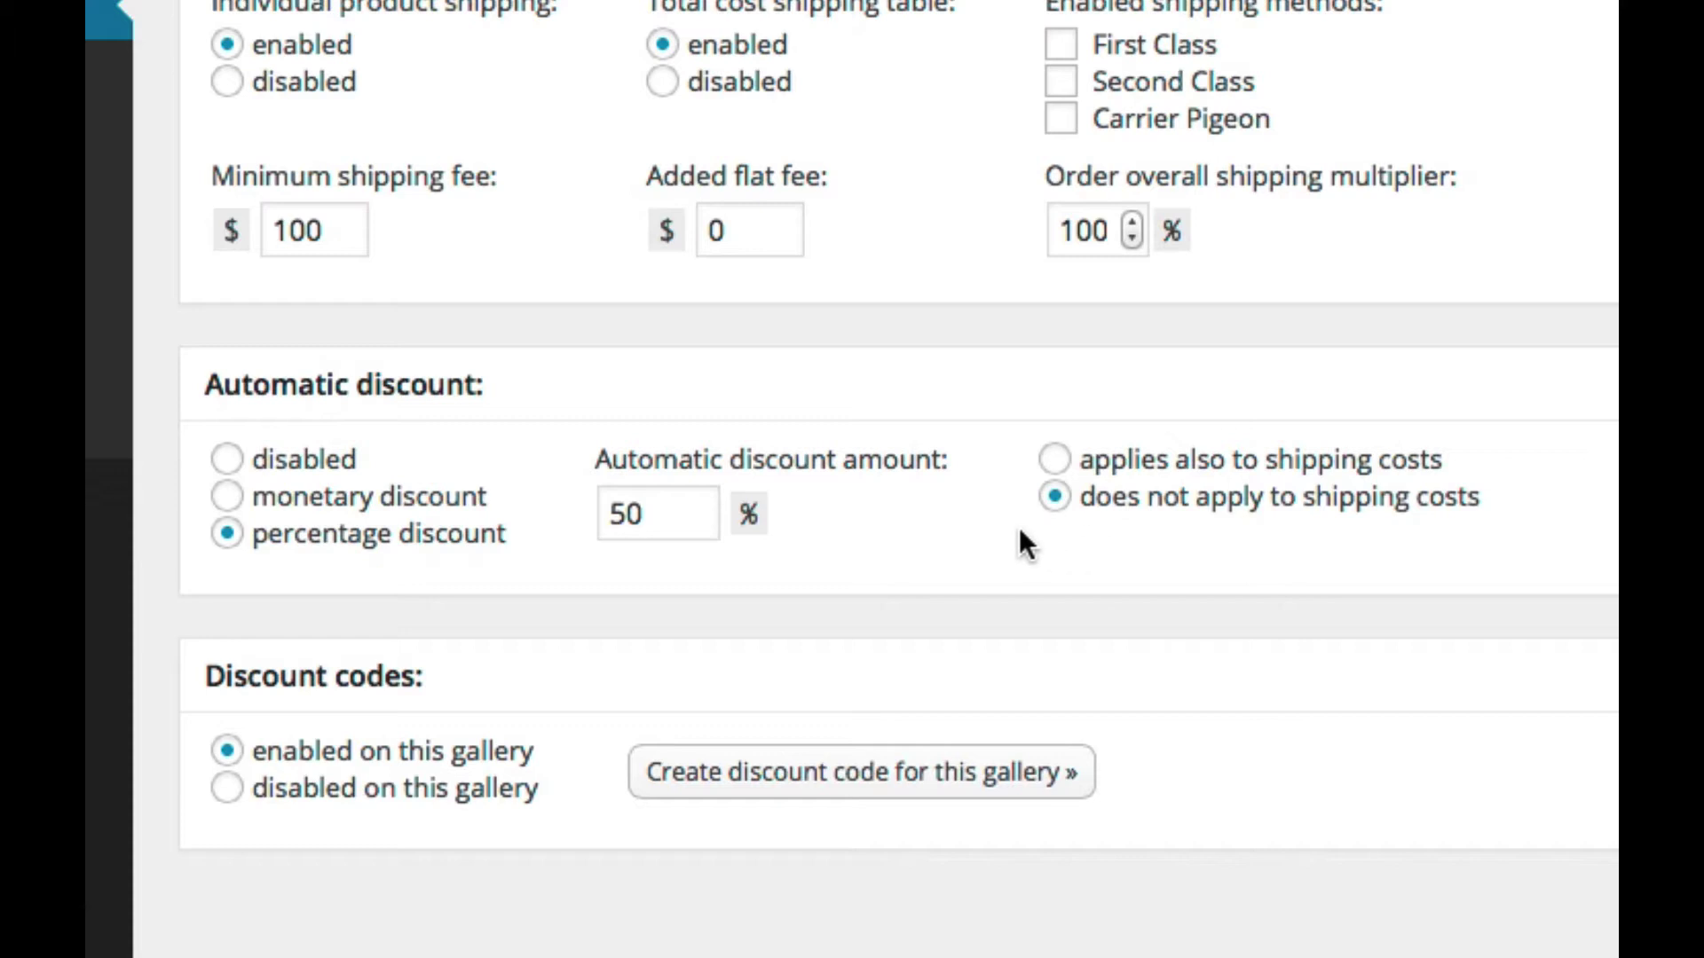
left_click(1058, 465)
left_click(234, 503)
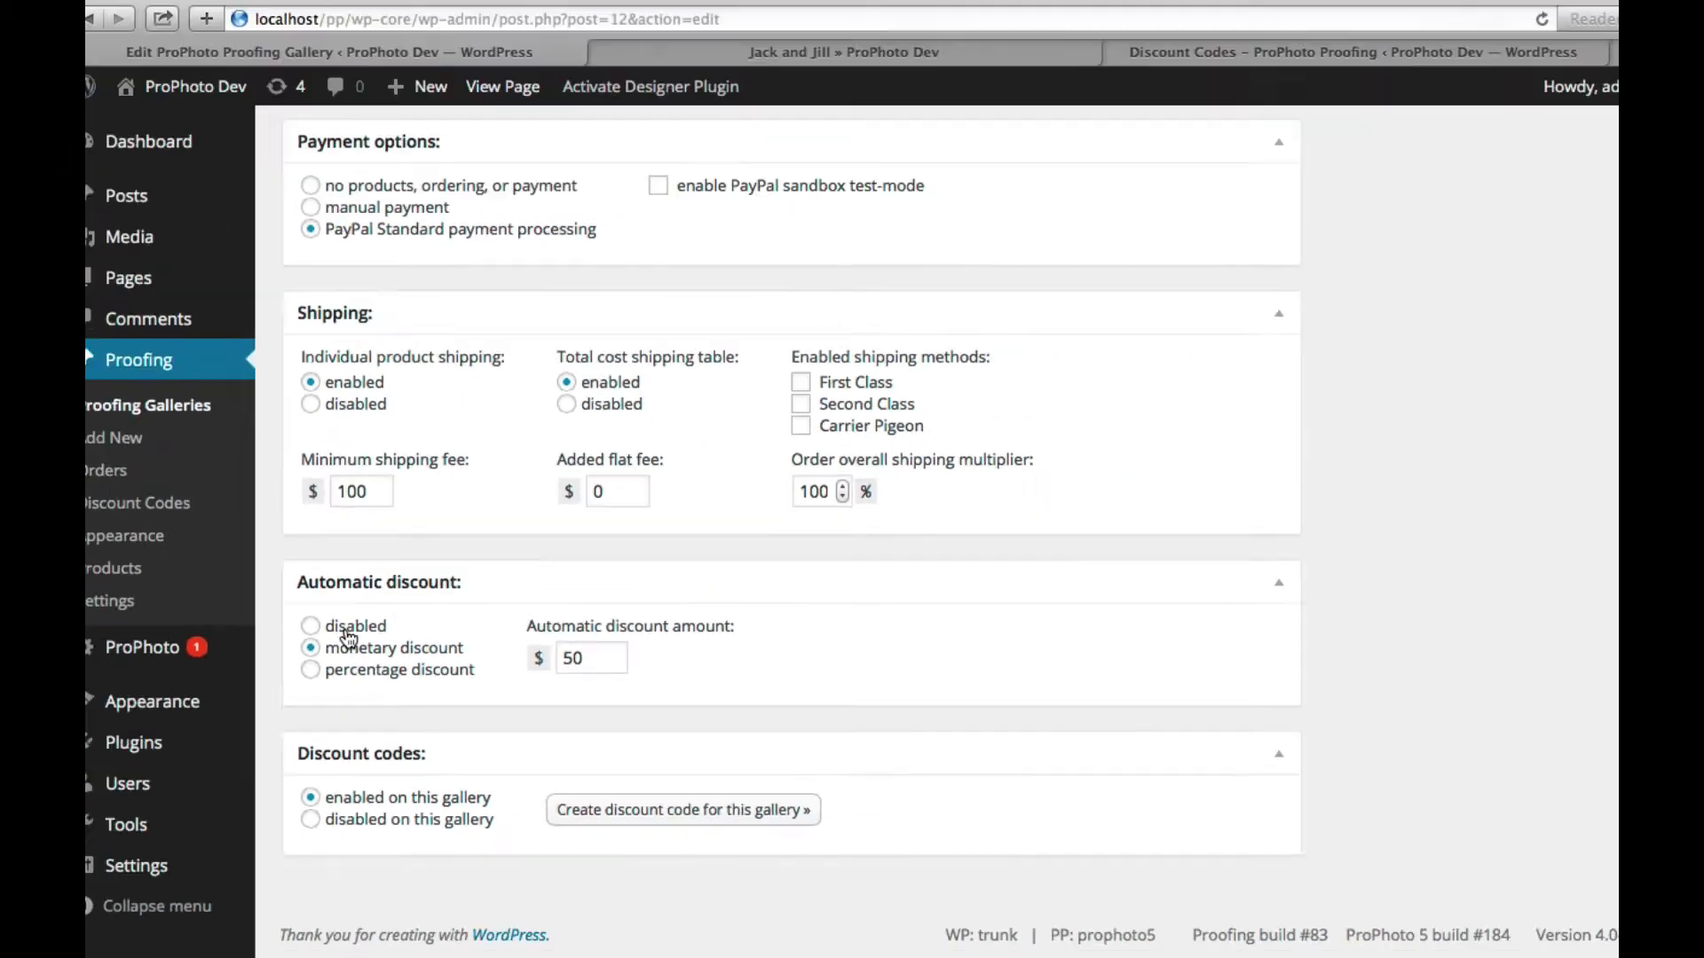
left_click(226, 459)
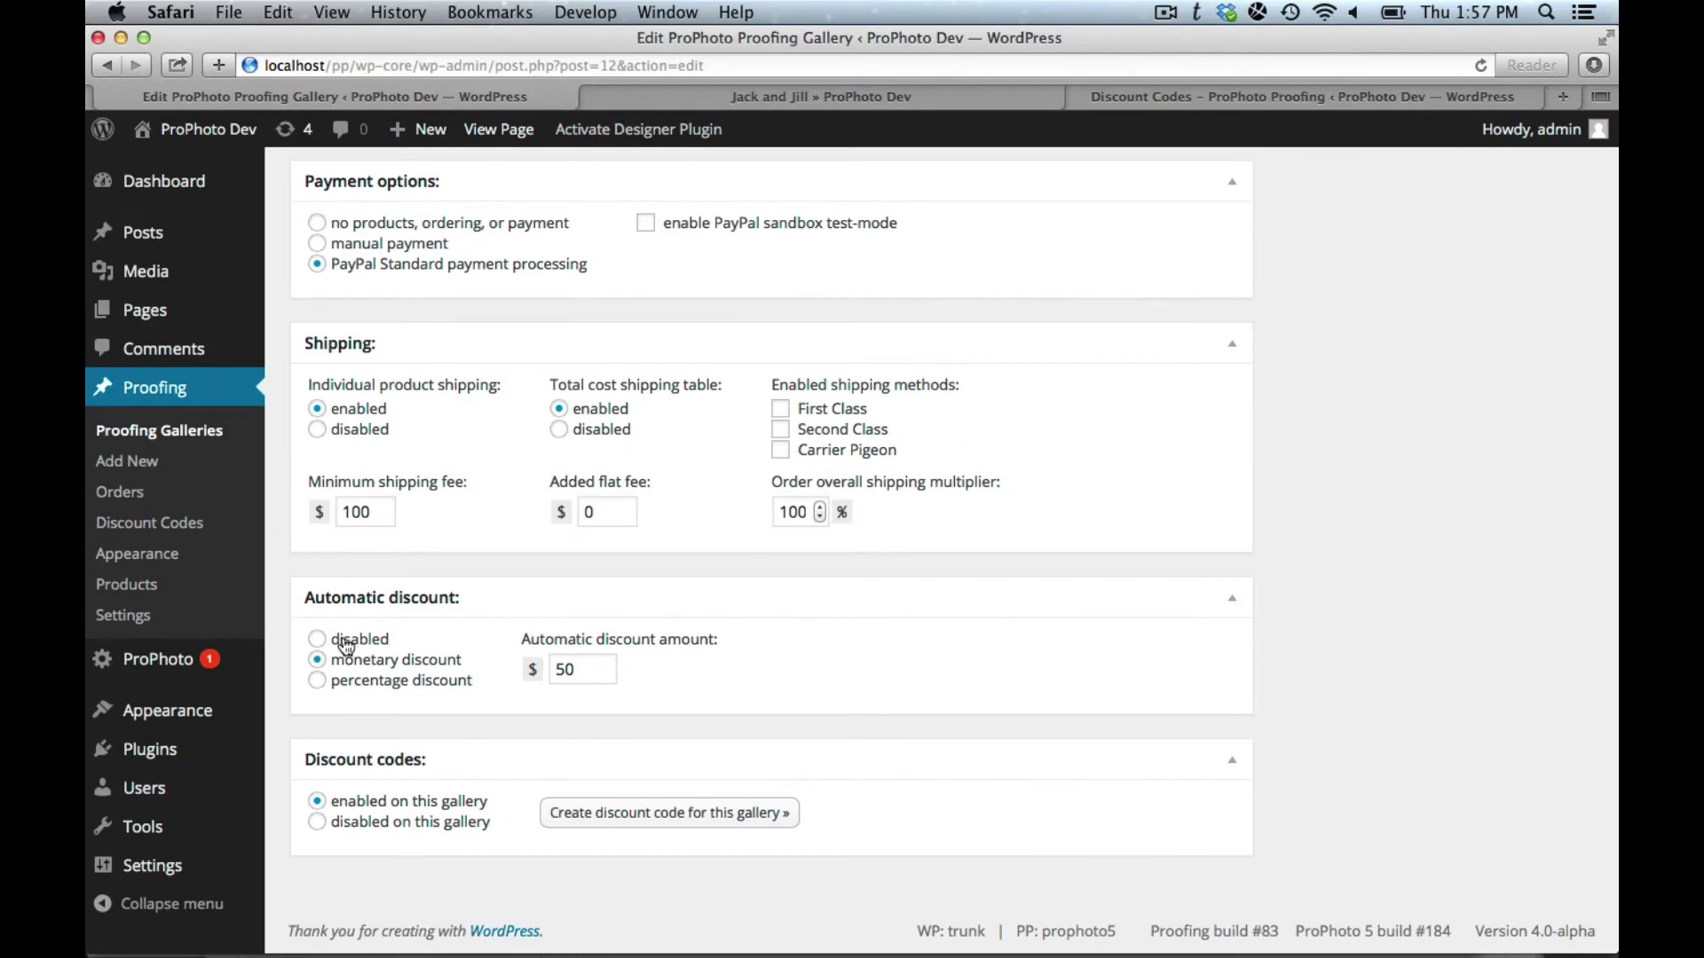
Step: Save the gallery with Update and reload the front-end Jack and Jill gallery
scroll(1404, 548, "up", 15)
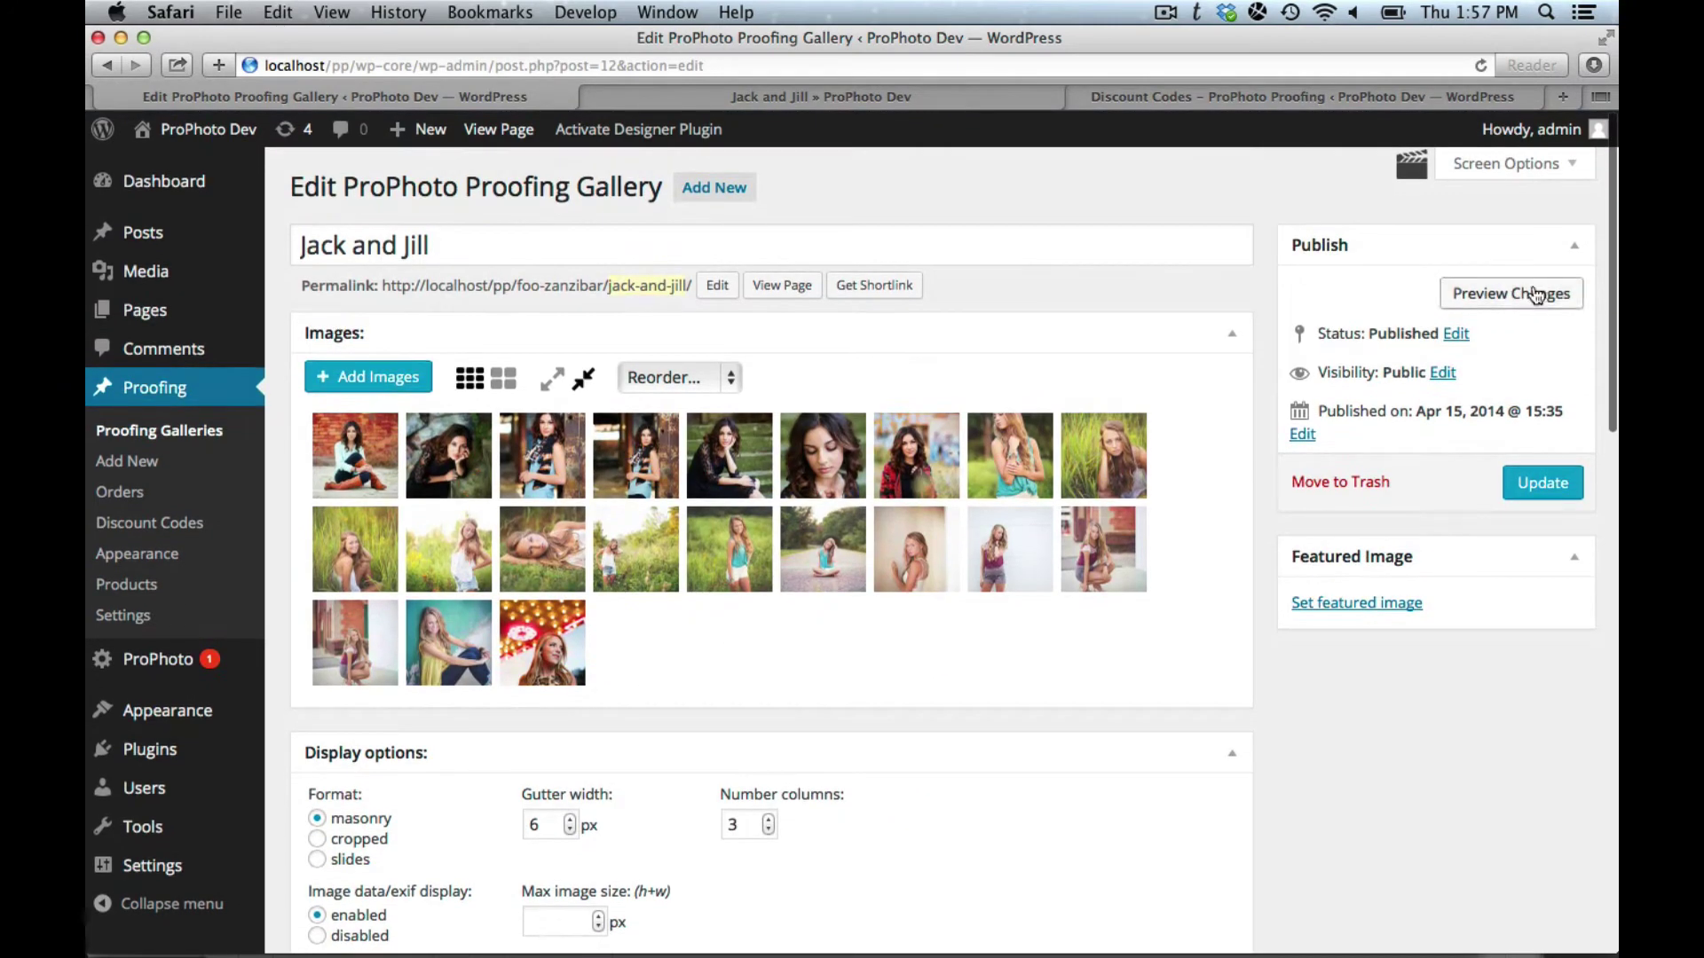
left_click(1542, 482)
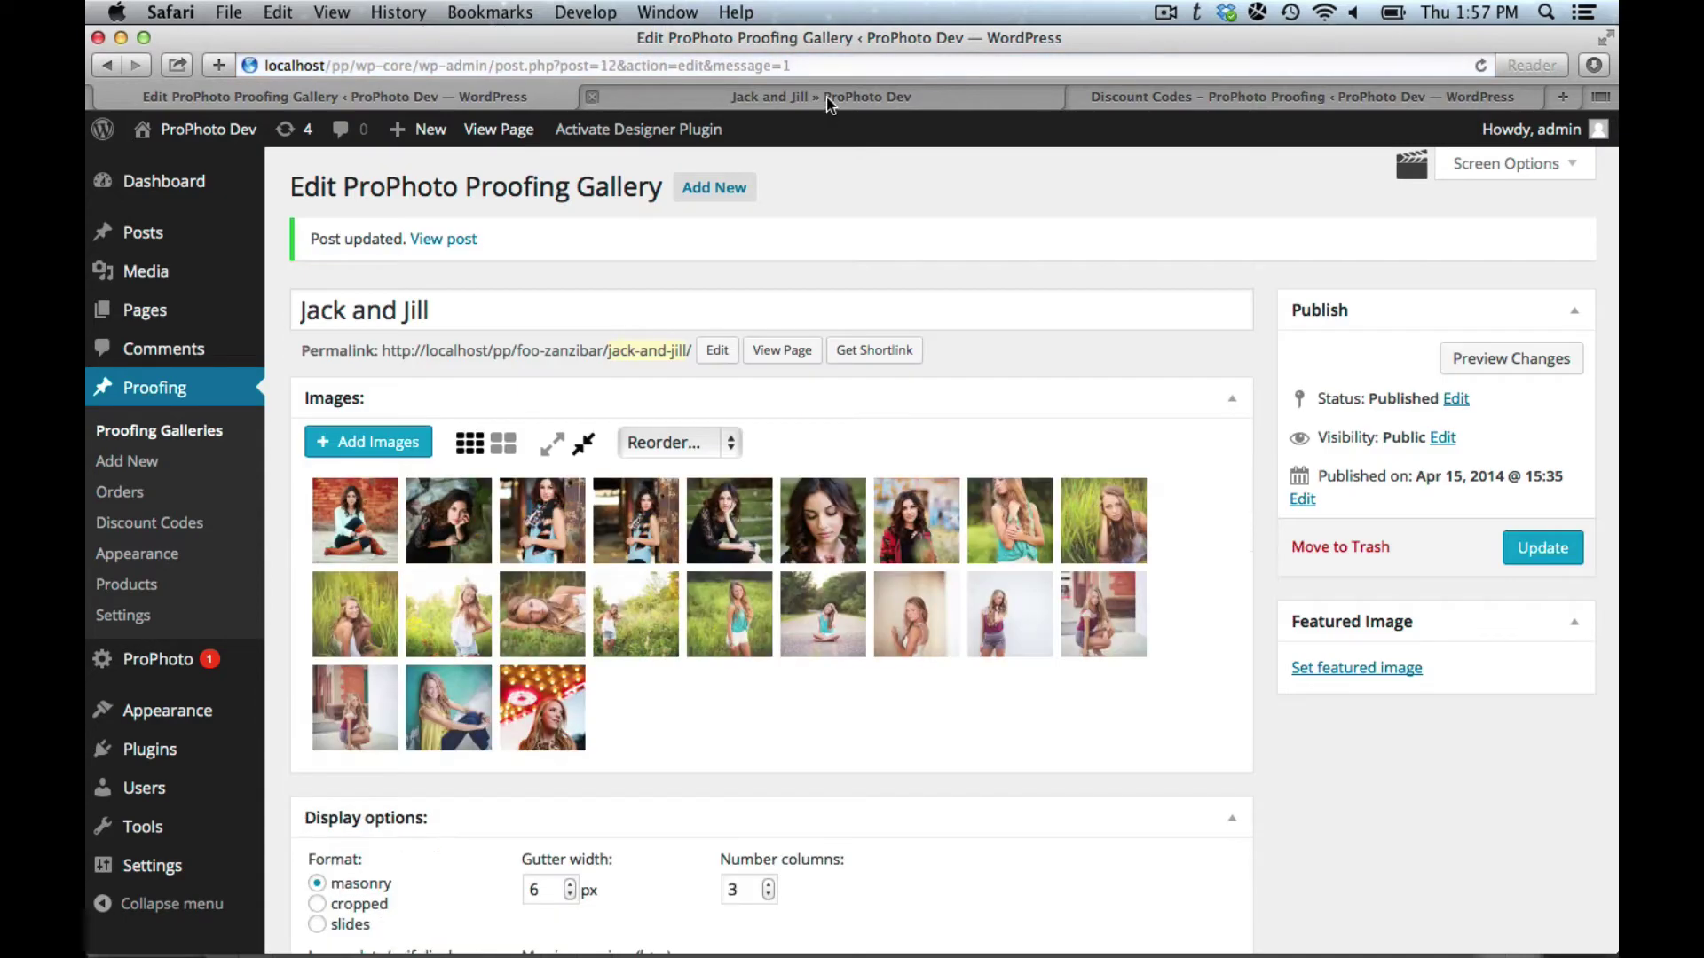
left_click(827, 96)
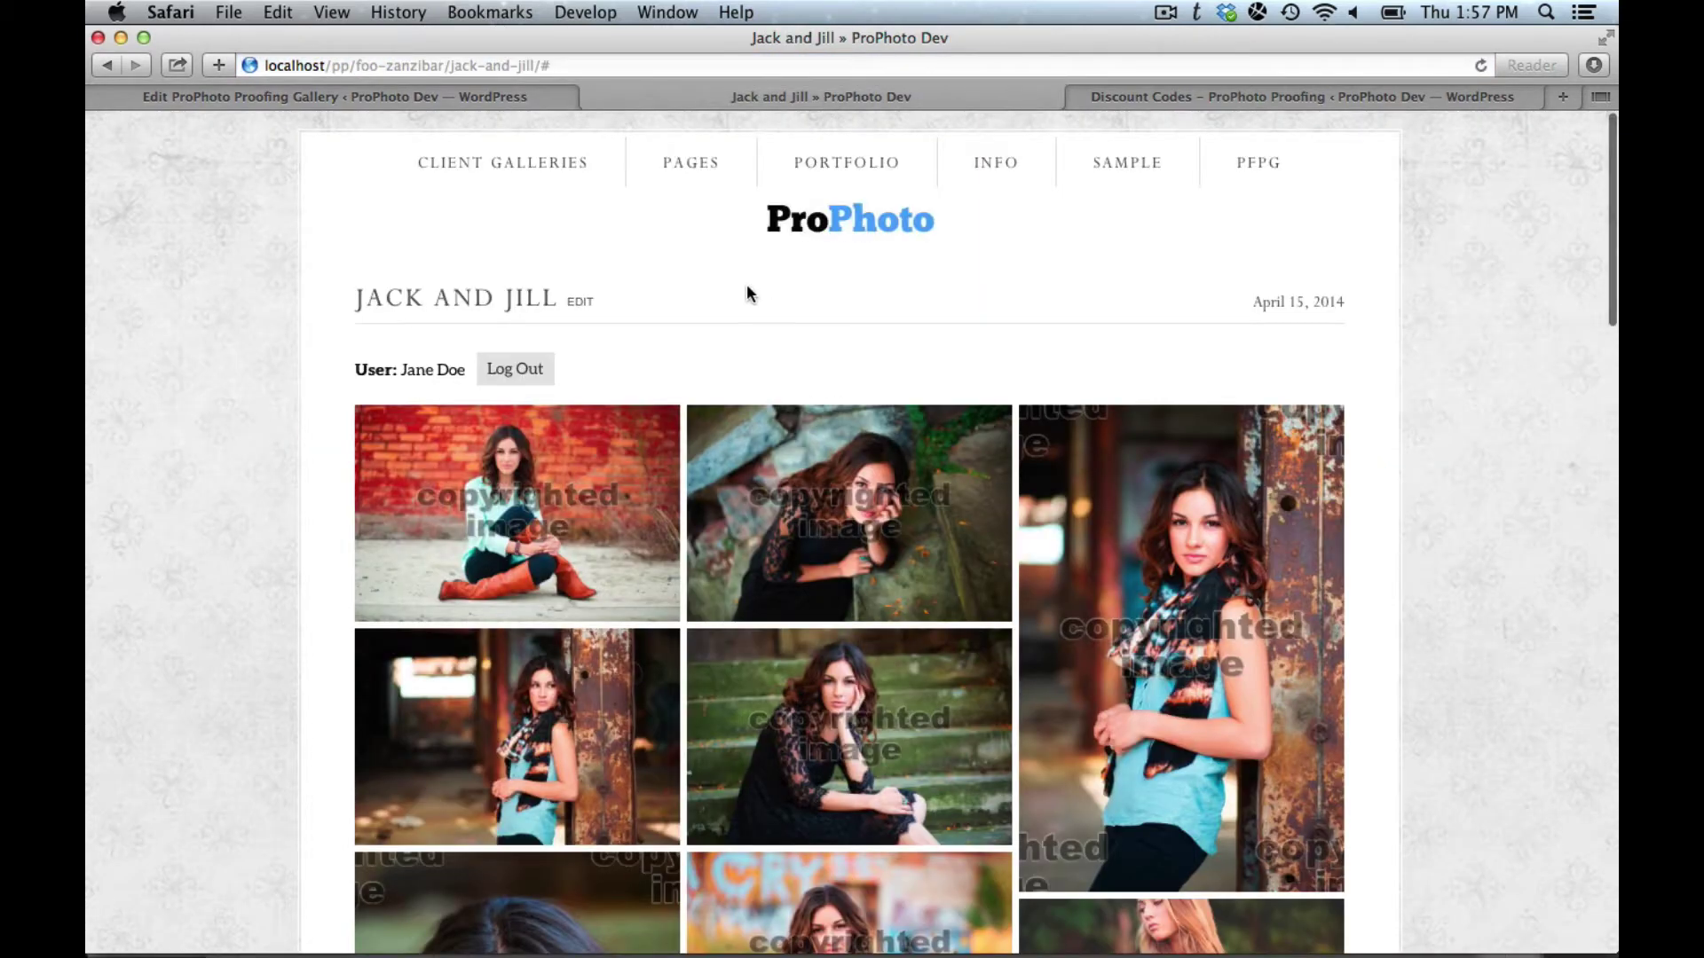
key("super+r")
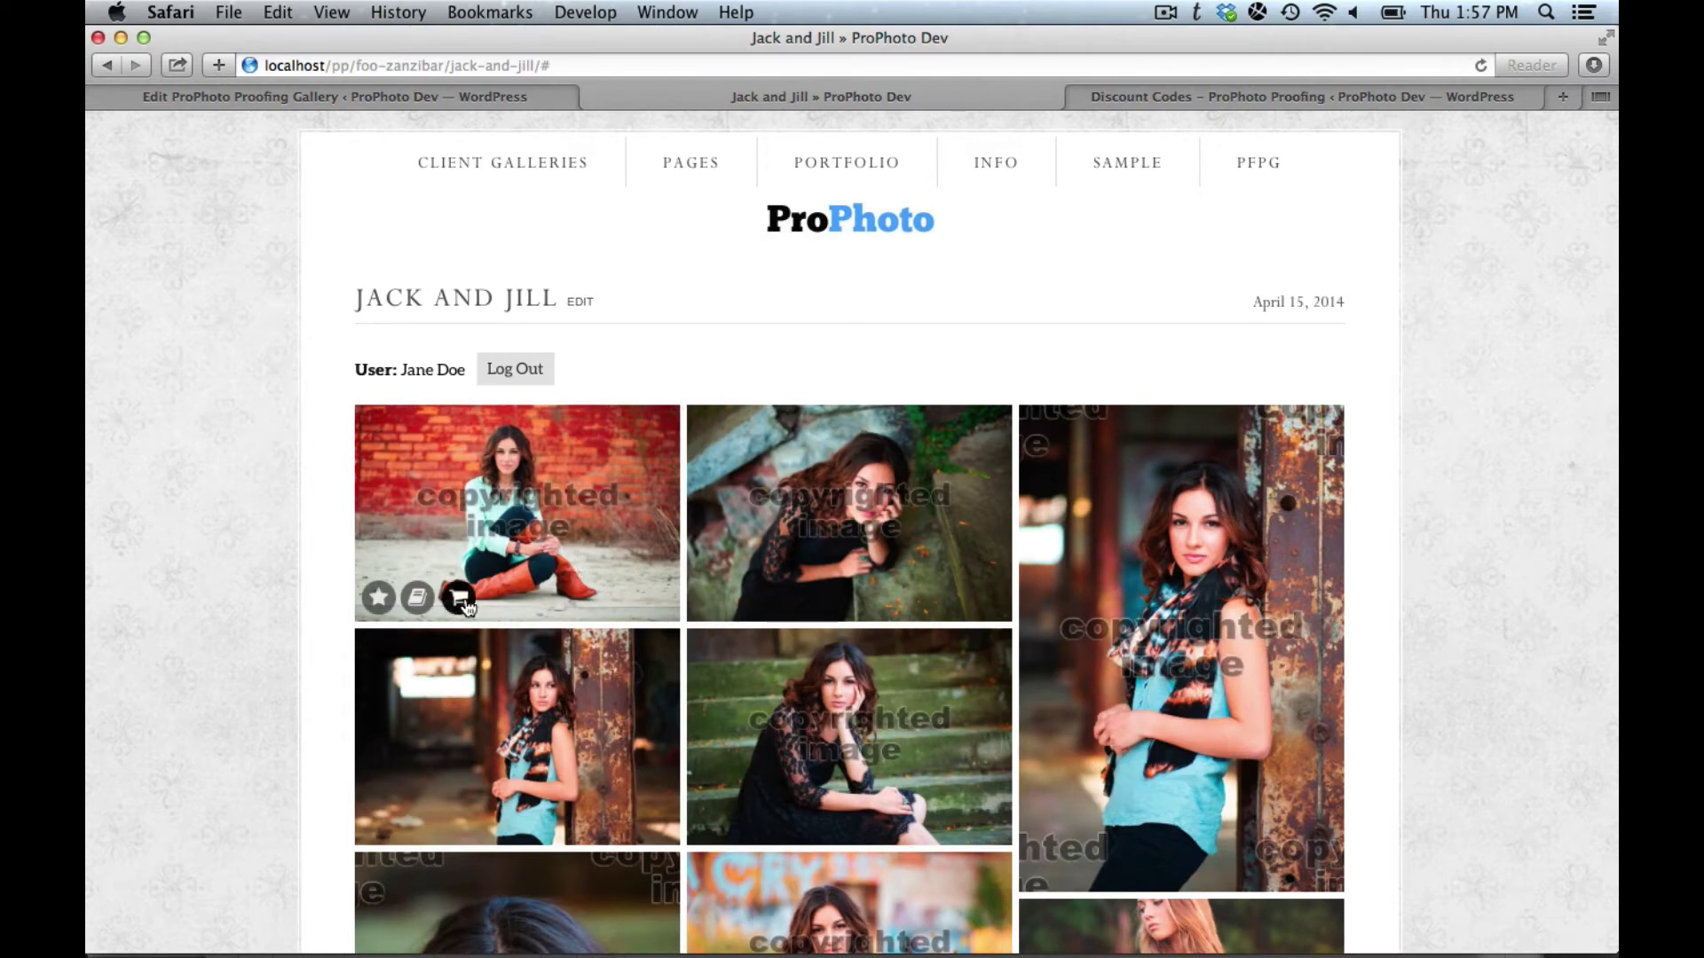
Step: Add an 8x10 and a 5x7 print of the brick-wall photo to the cart and view it
left_click(464, 604)
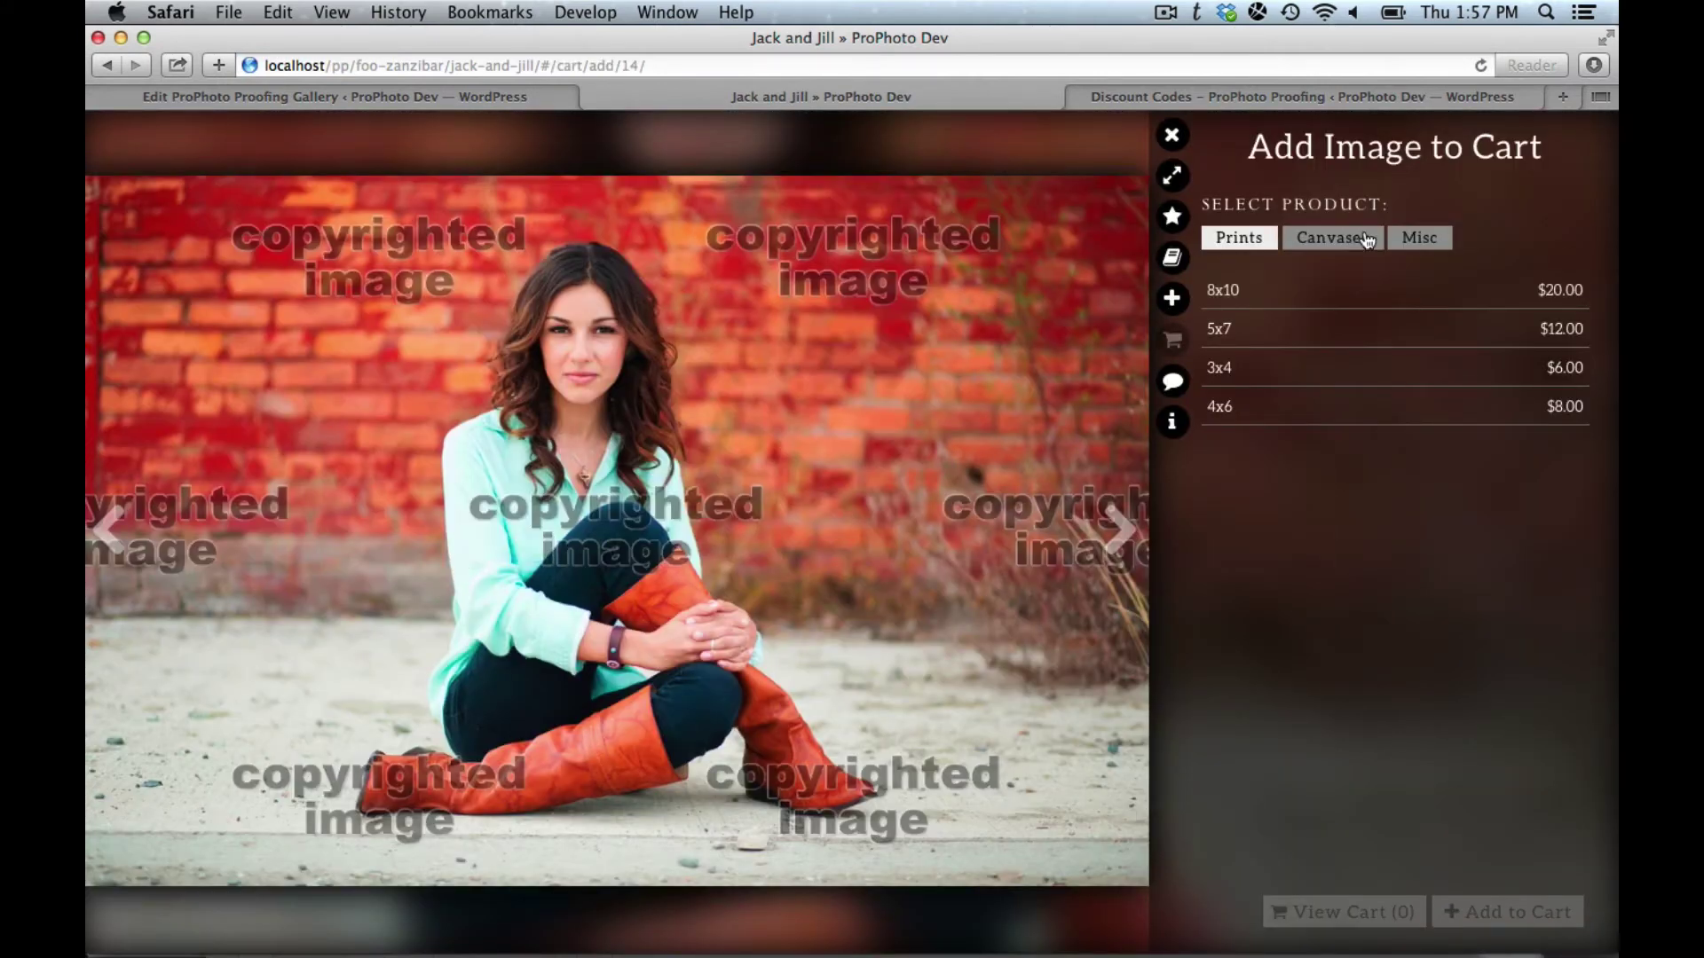
left_click(1293, 303)
left_click(1513, 927)
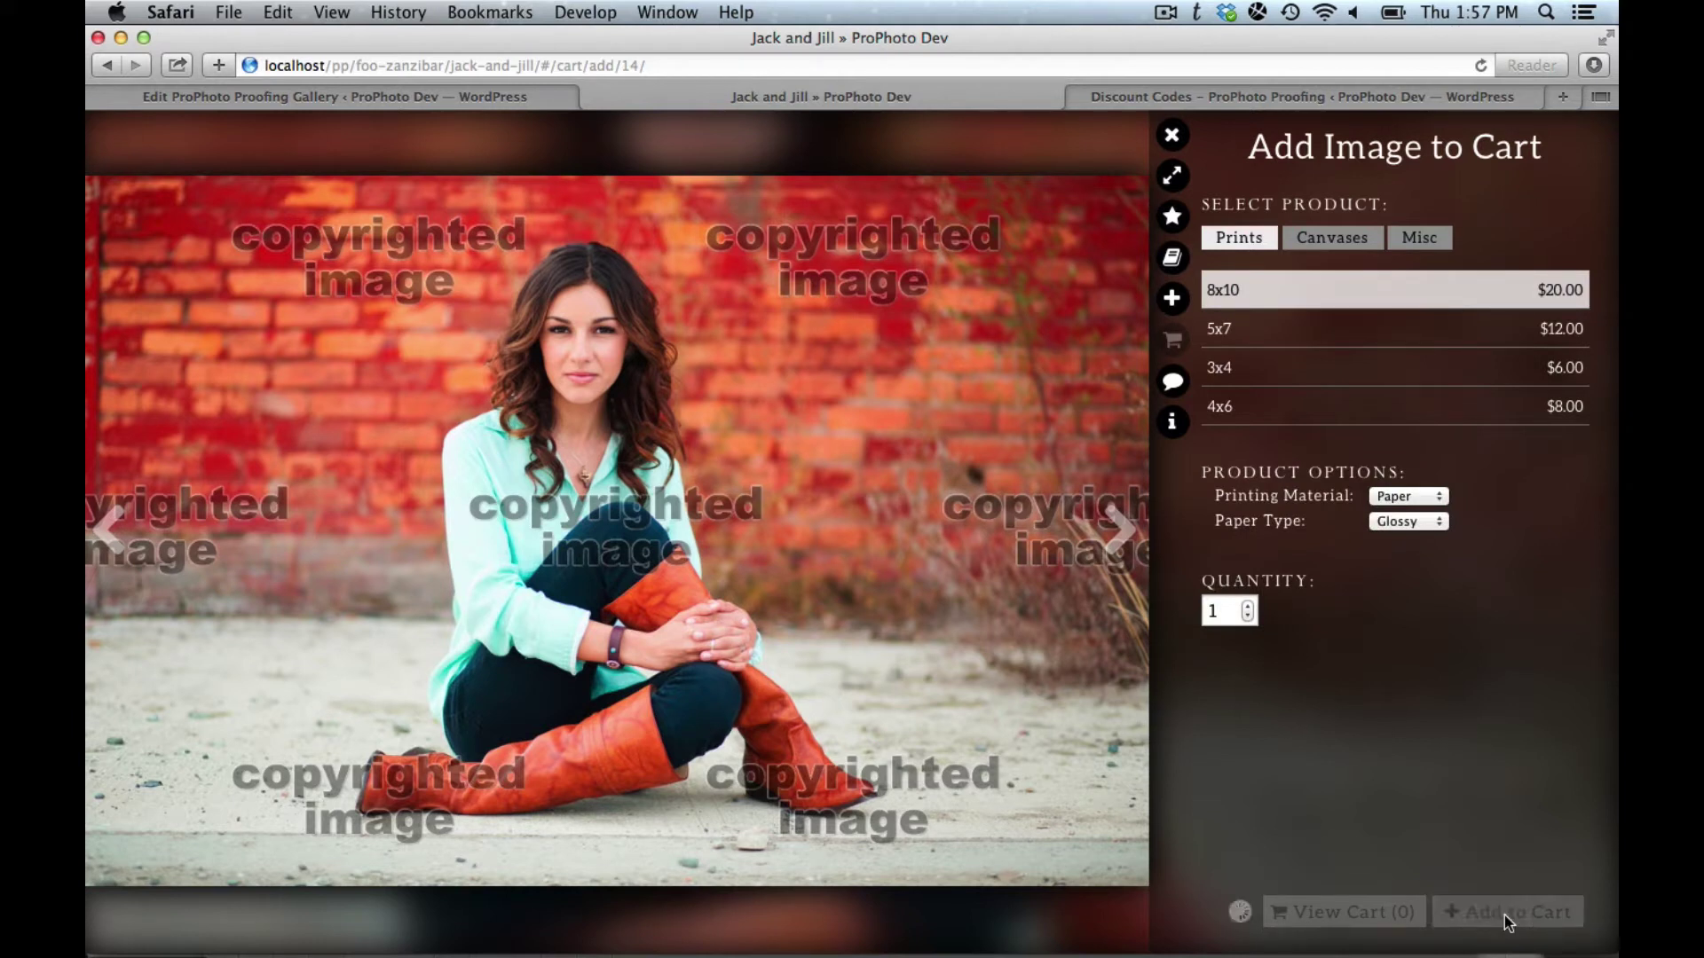
left_click(1426, 330)
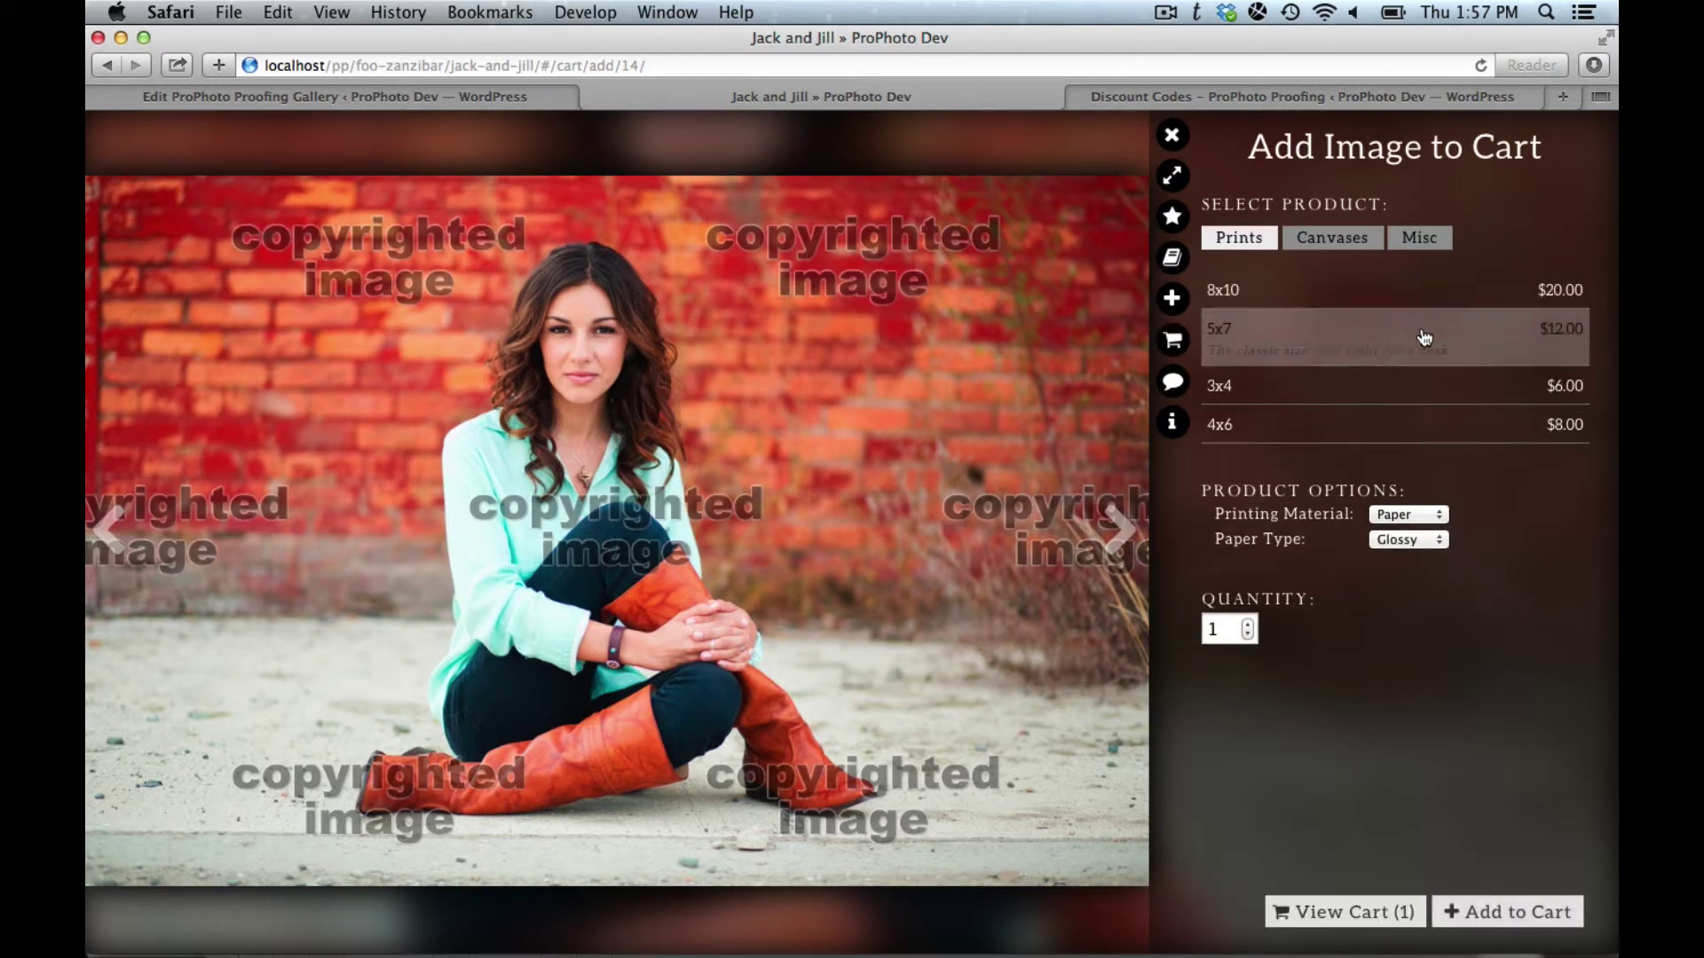
left_click(1482, 919)
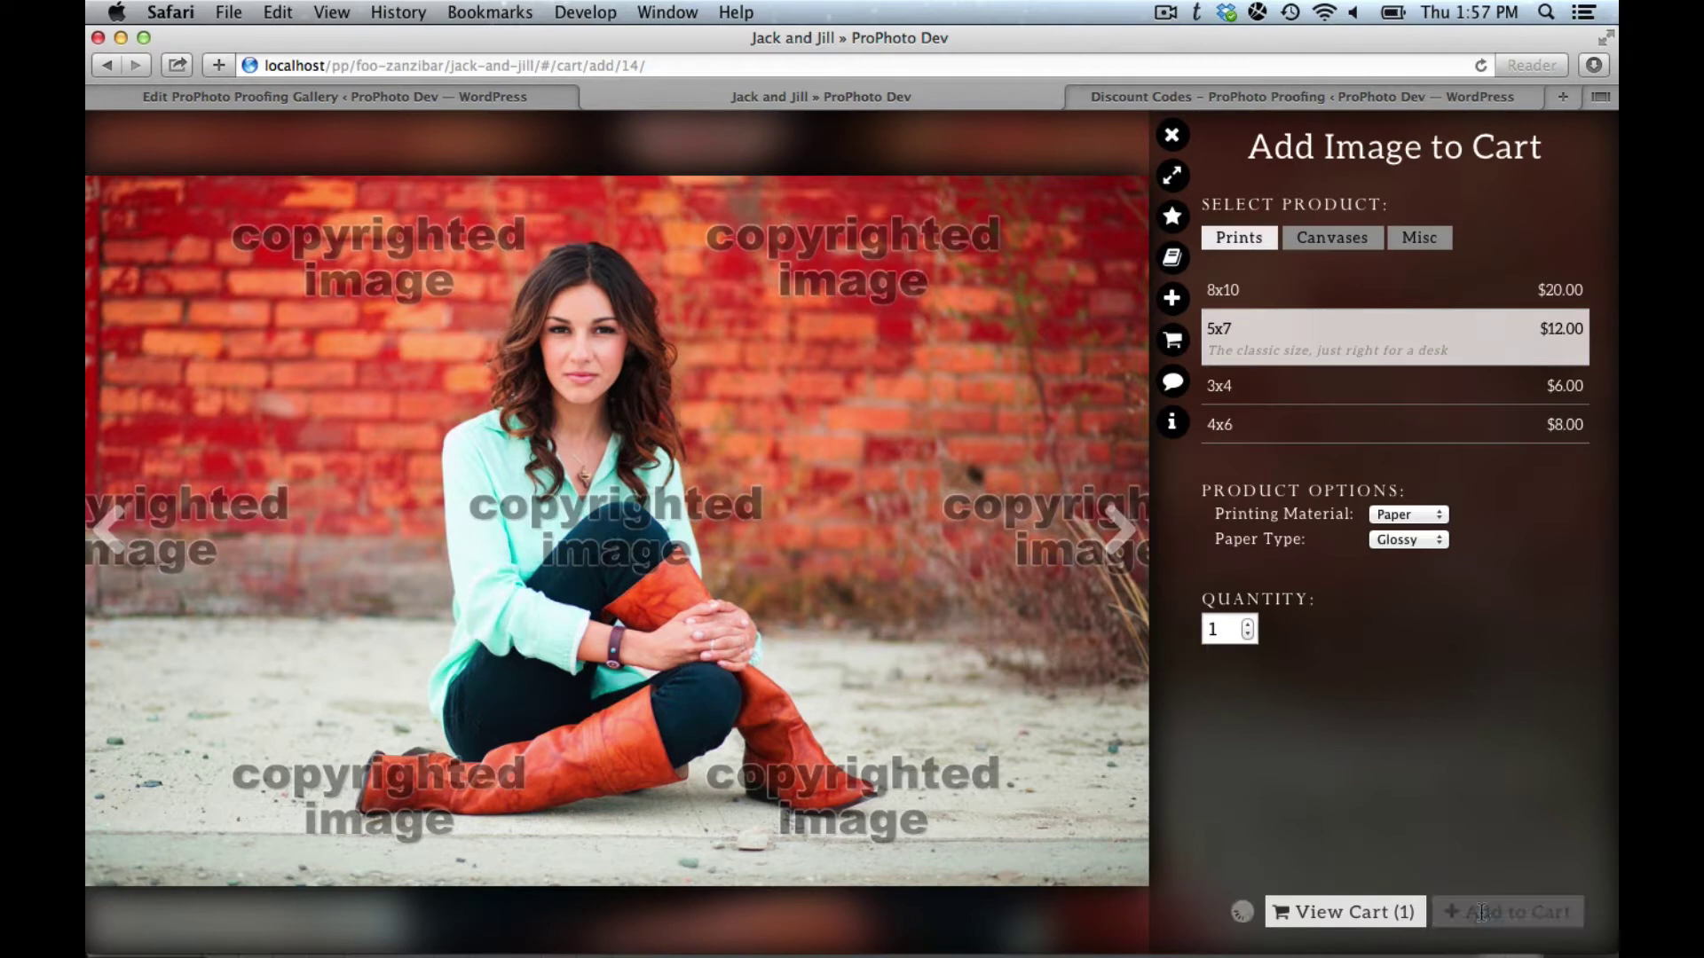
left_click(1358, 910)
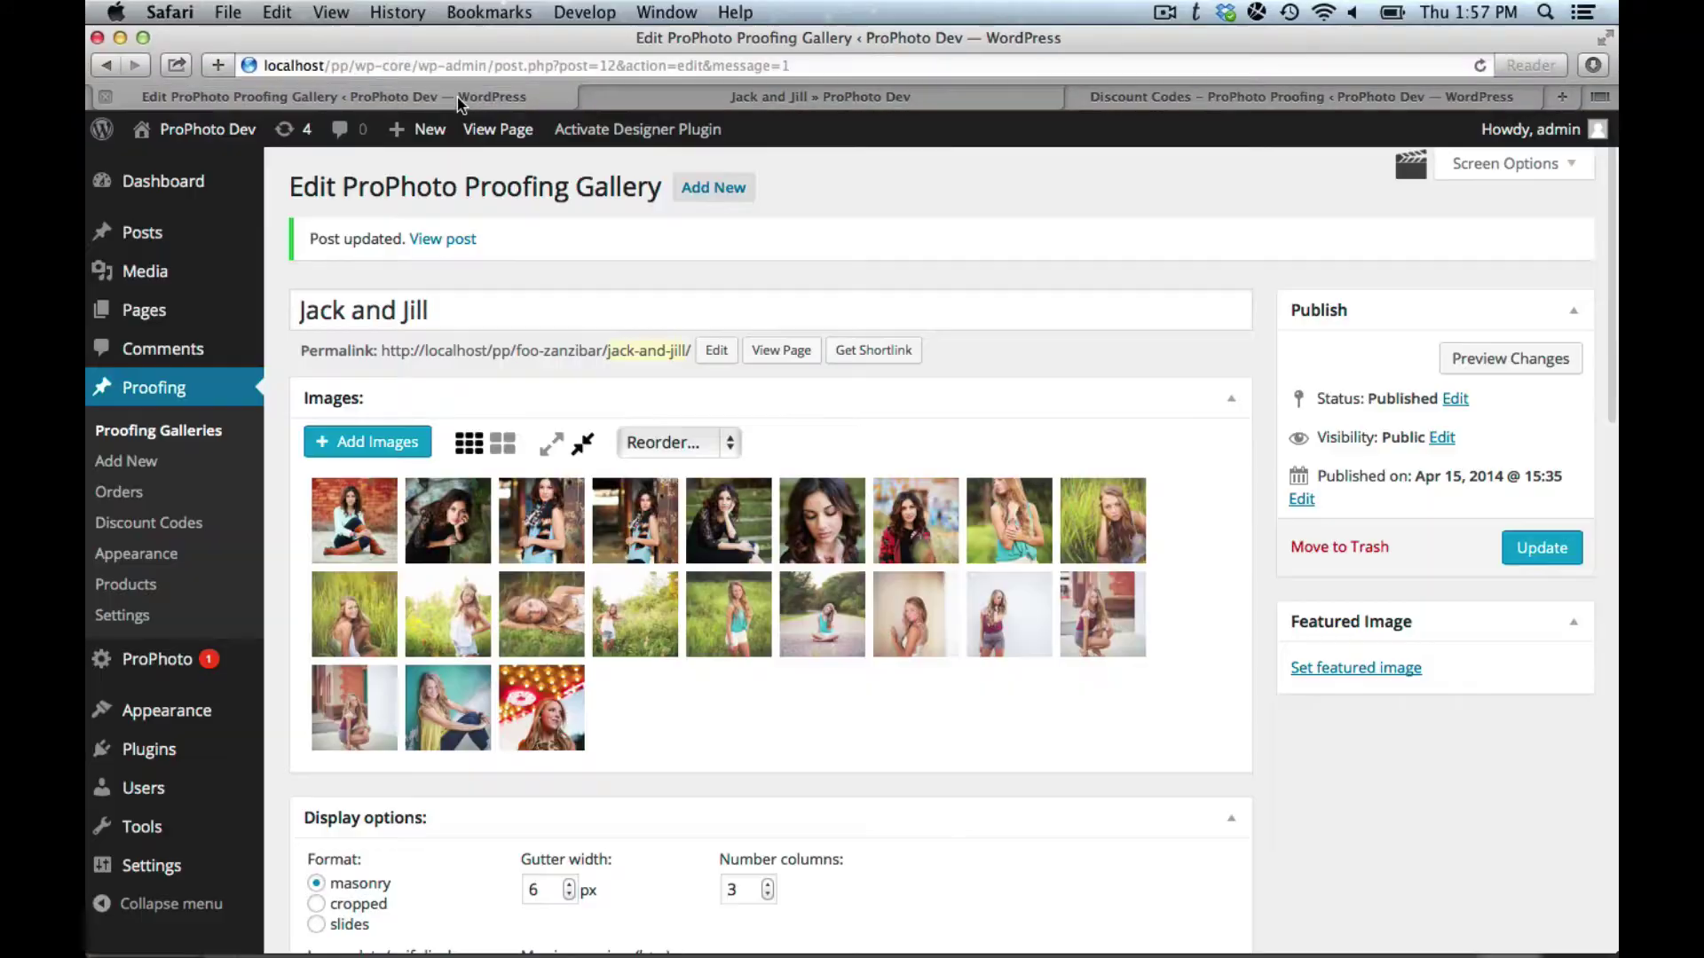
Step: Set the automatic discount to a $10 monetary amount and save the gallery
scroll(887, 540, "down", 20)
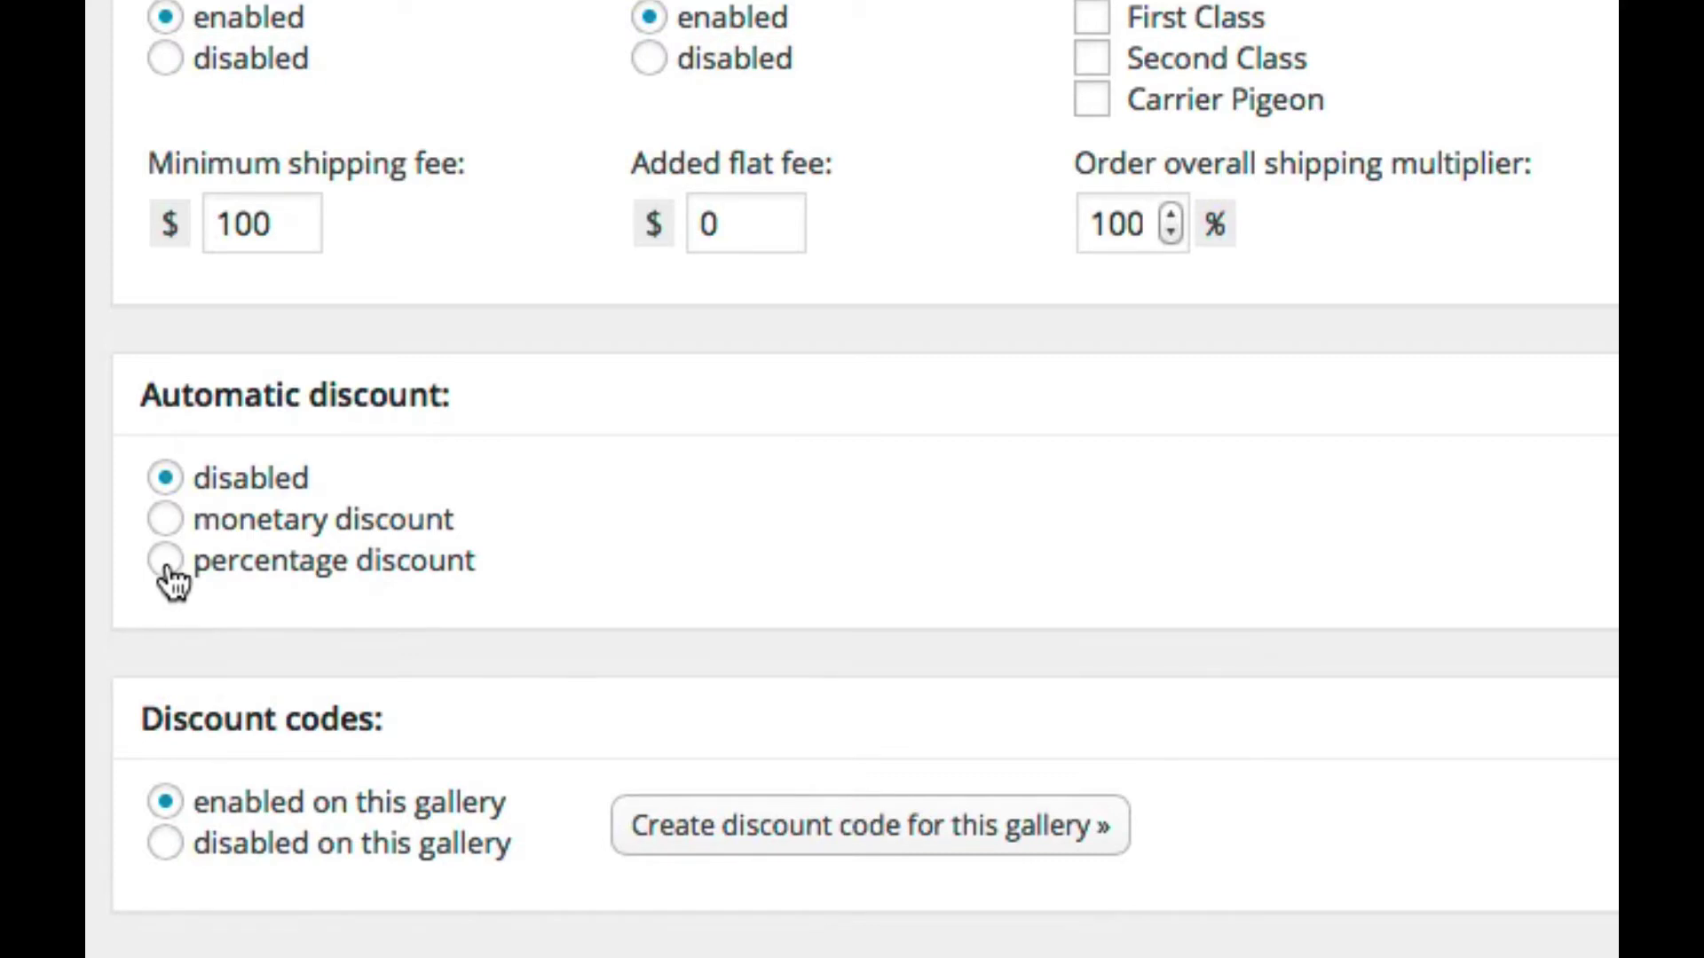
left_click(171, 577)
left_click(179, 527)
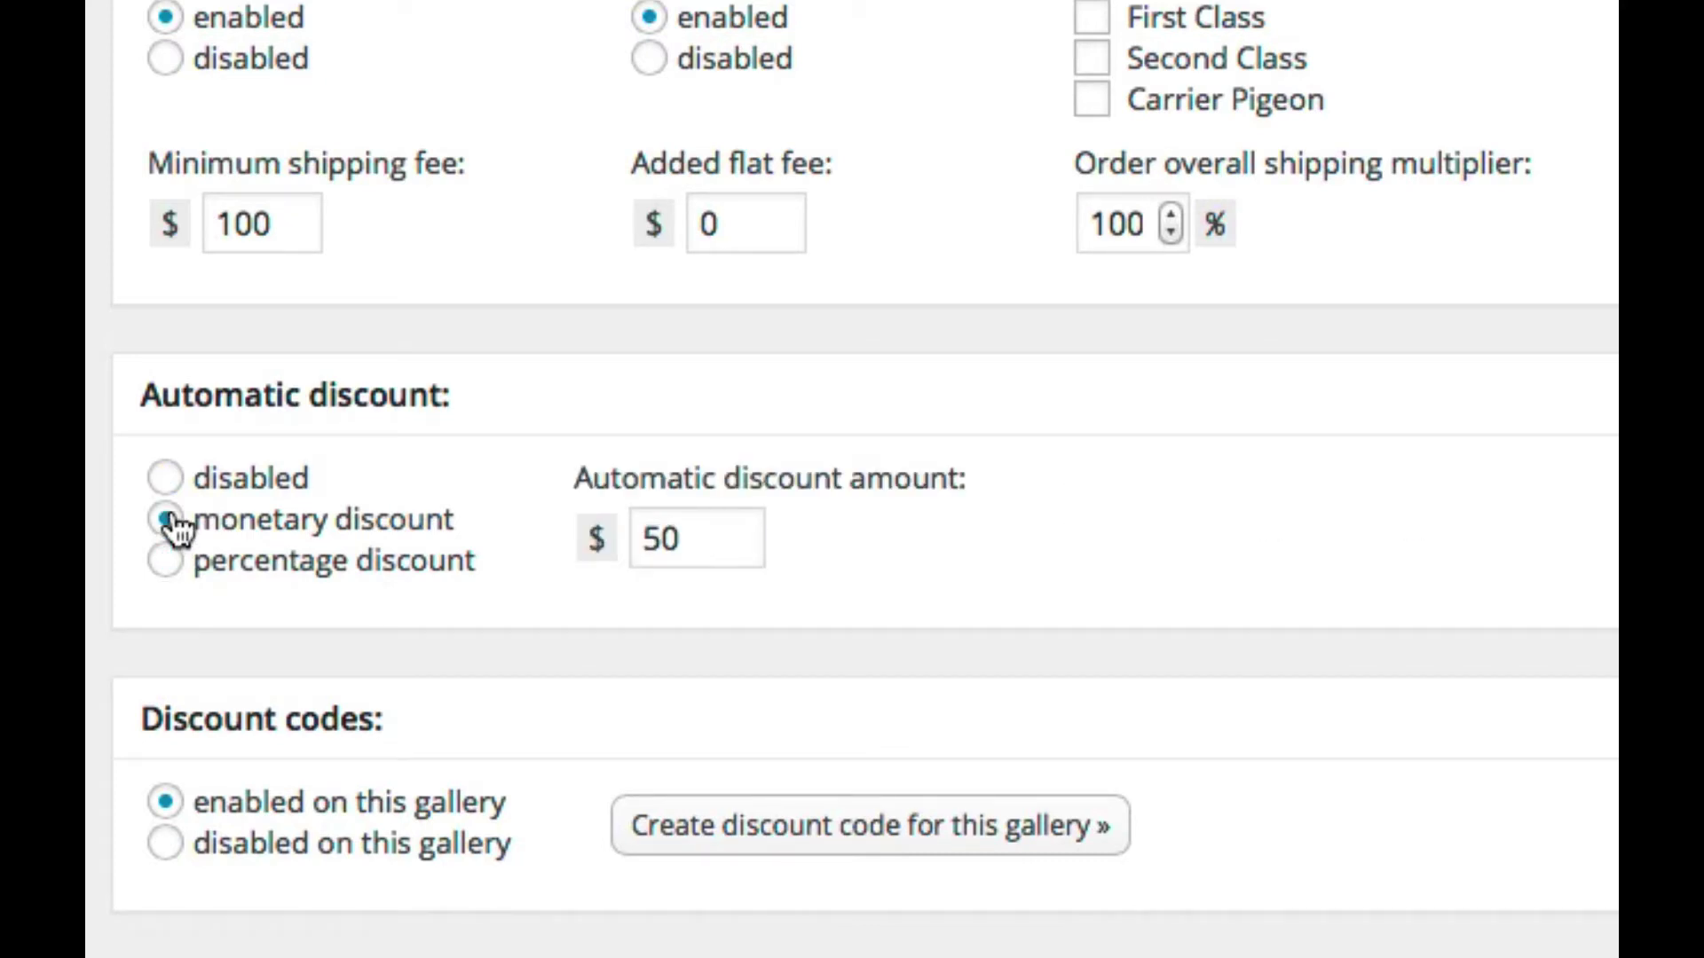
double_click(664, 541)
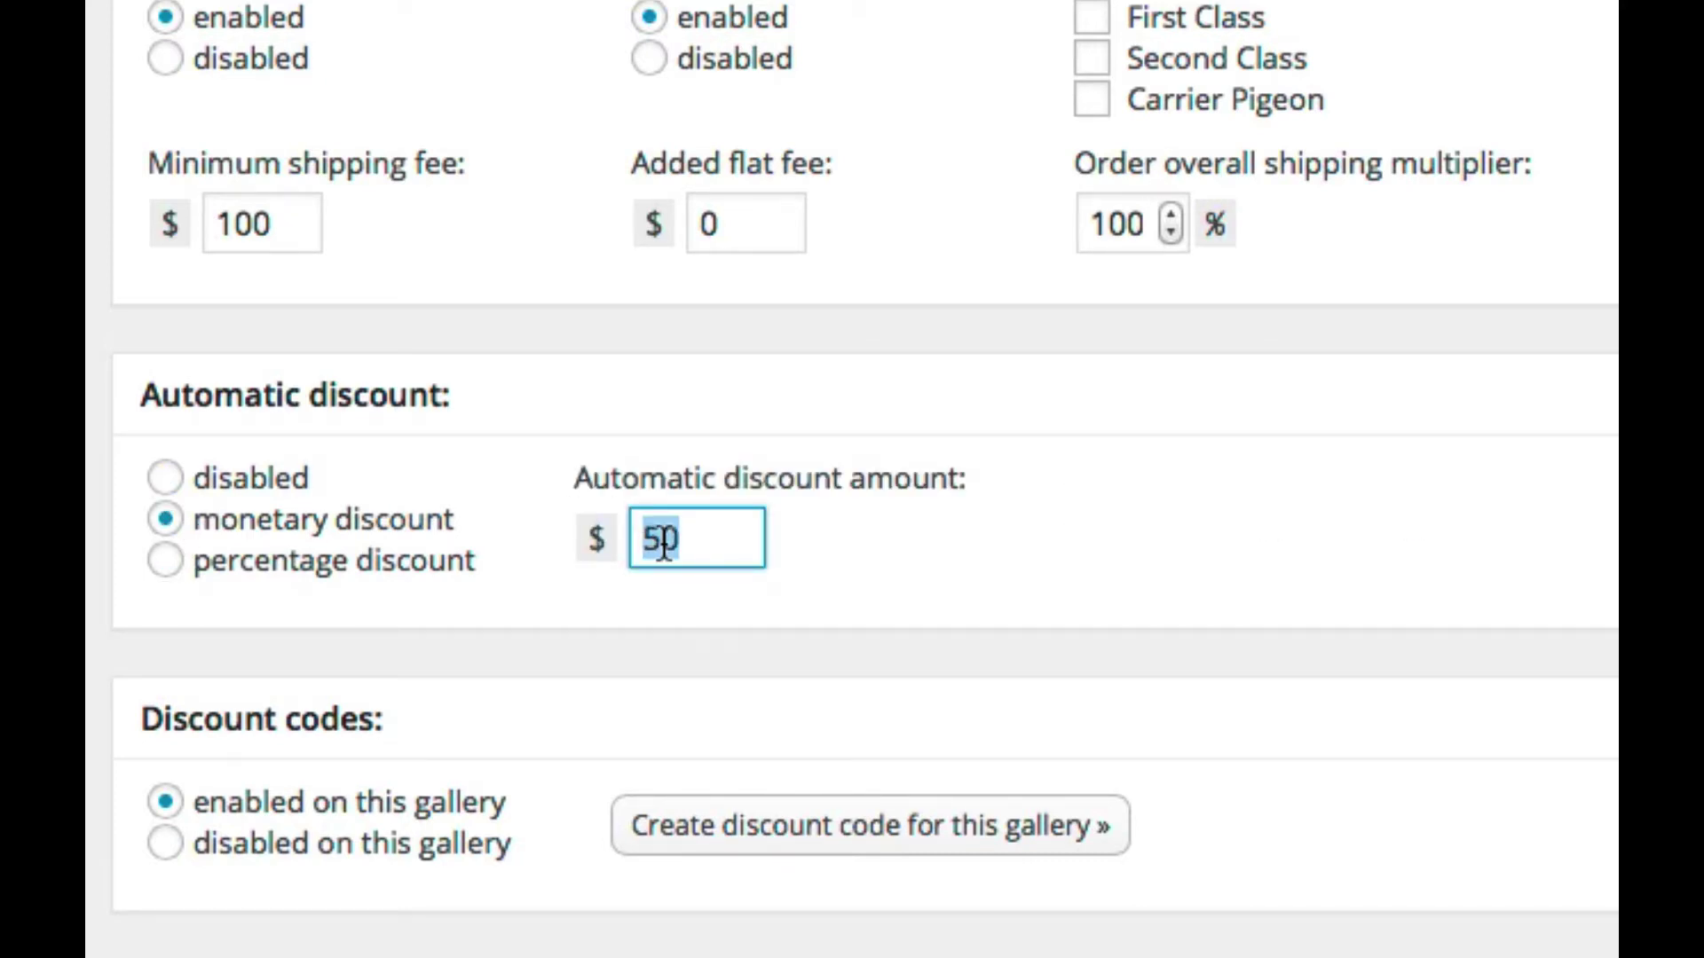
type("10")
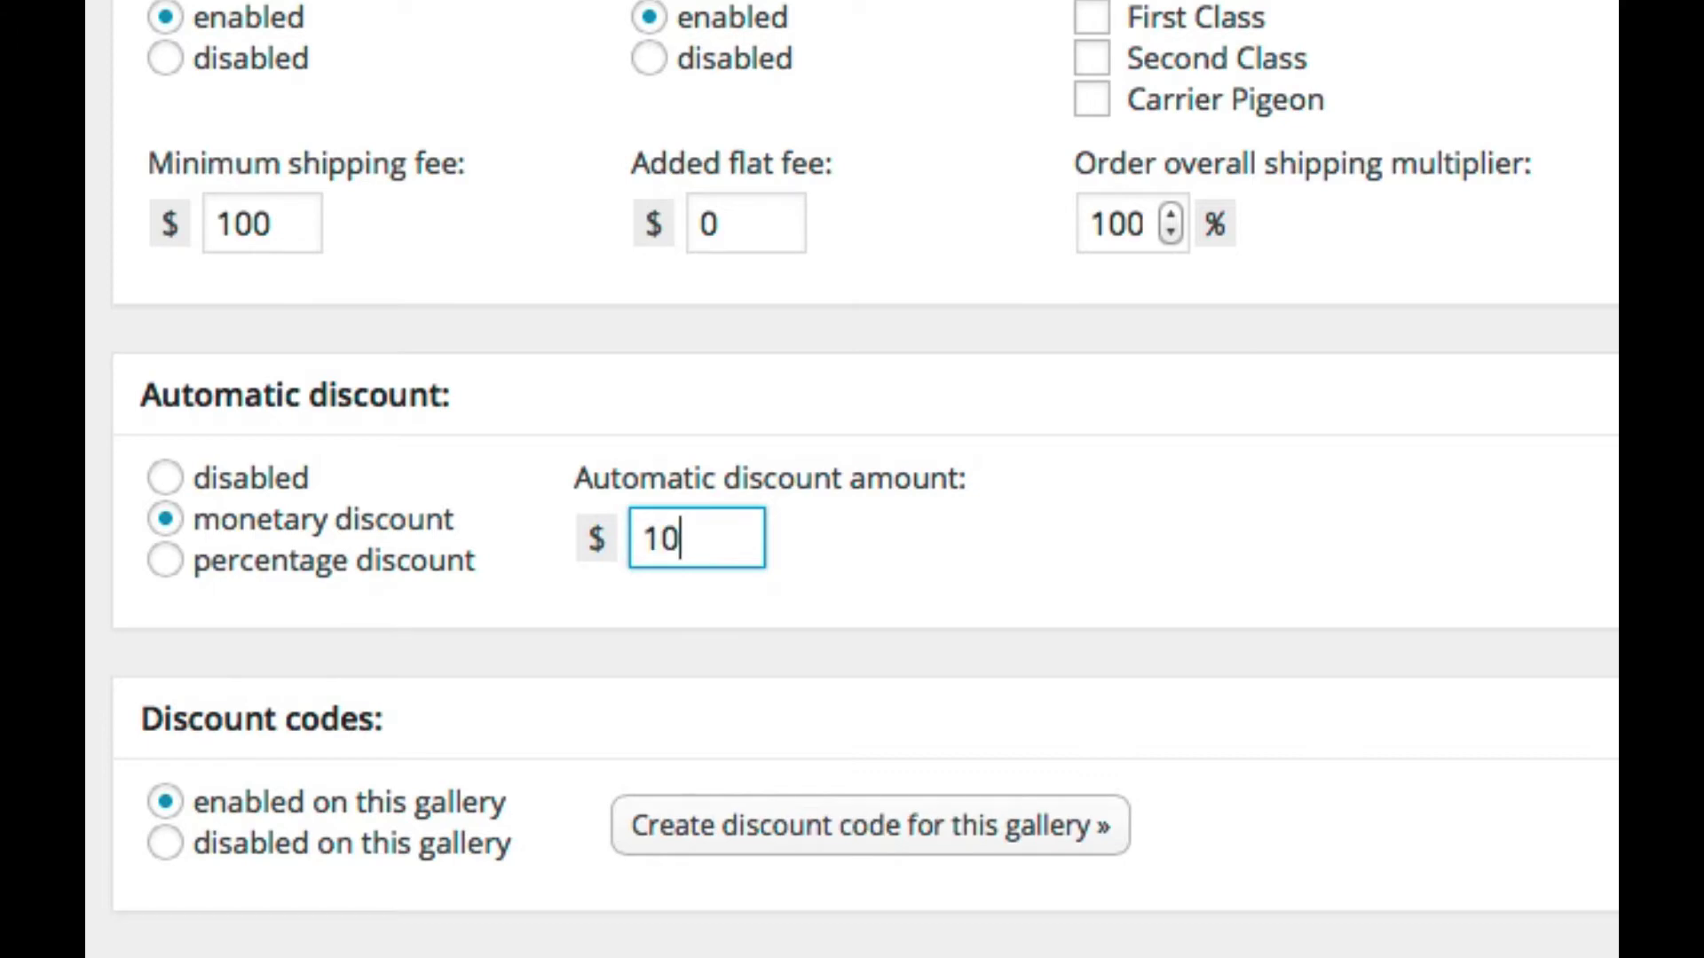
scroll(925, 402, "down", 1)
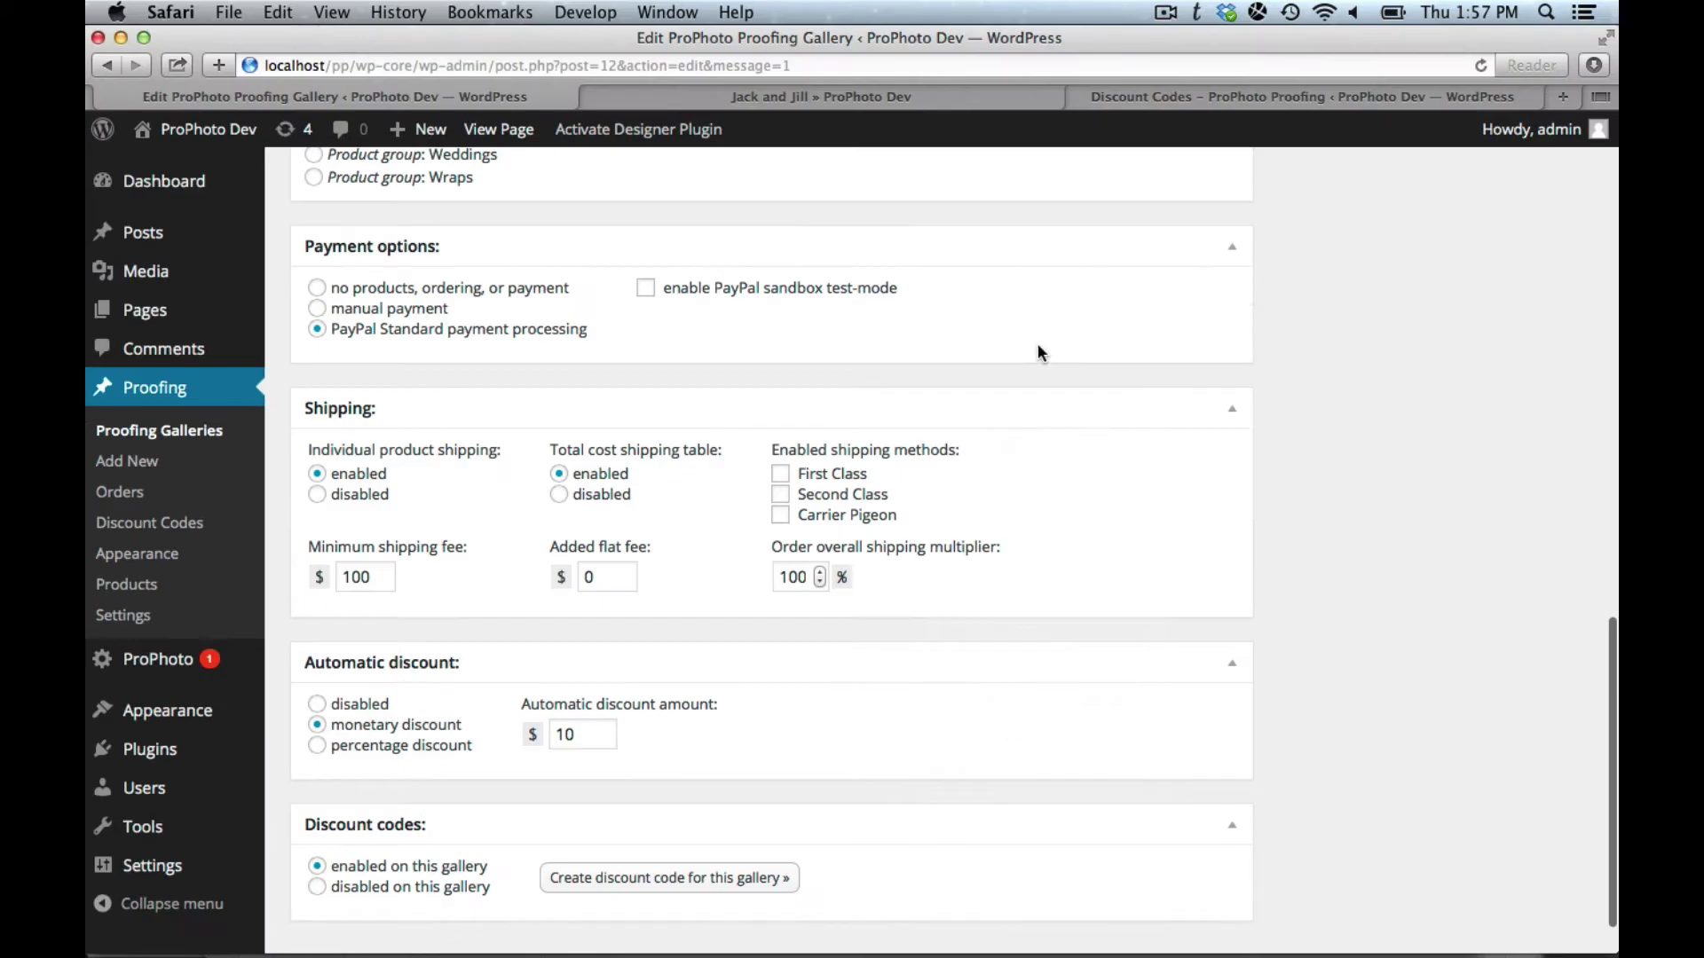
scroll(1308, 470, "up", 15)
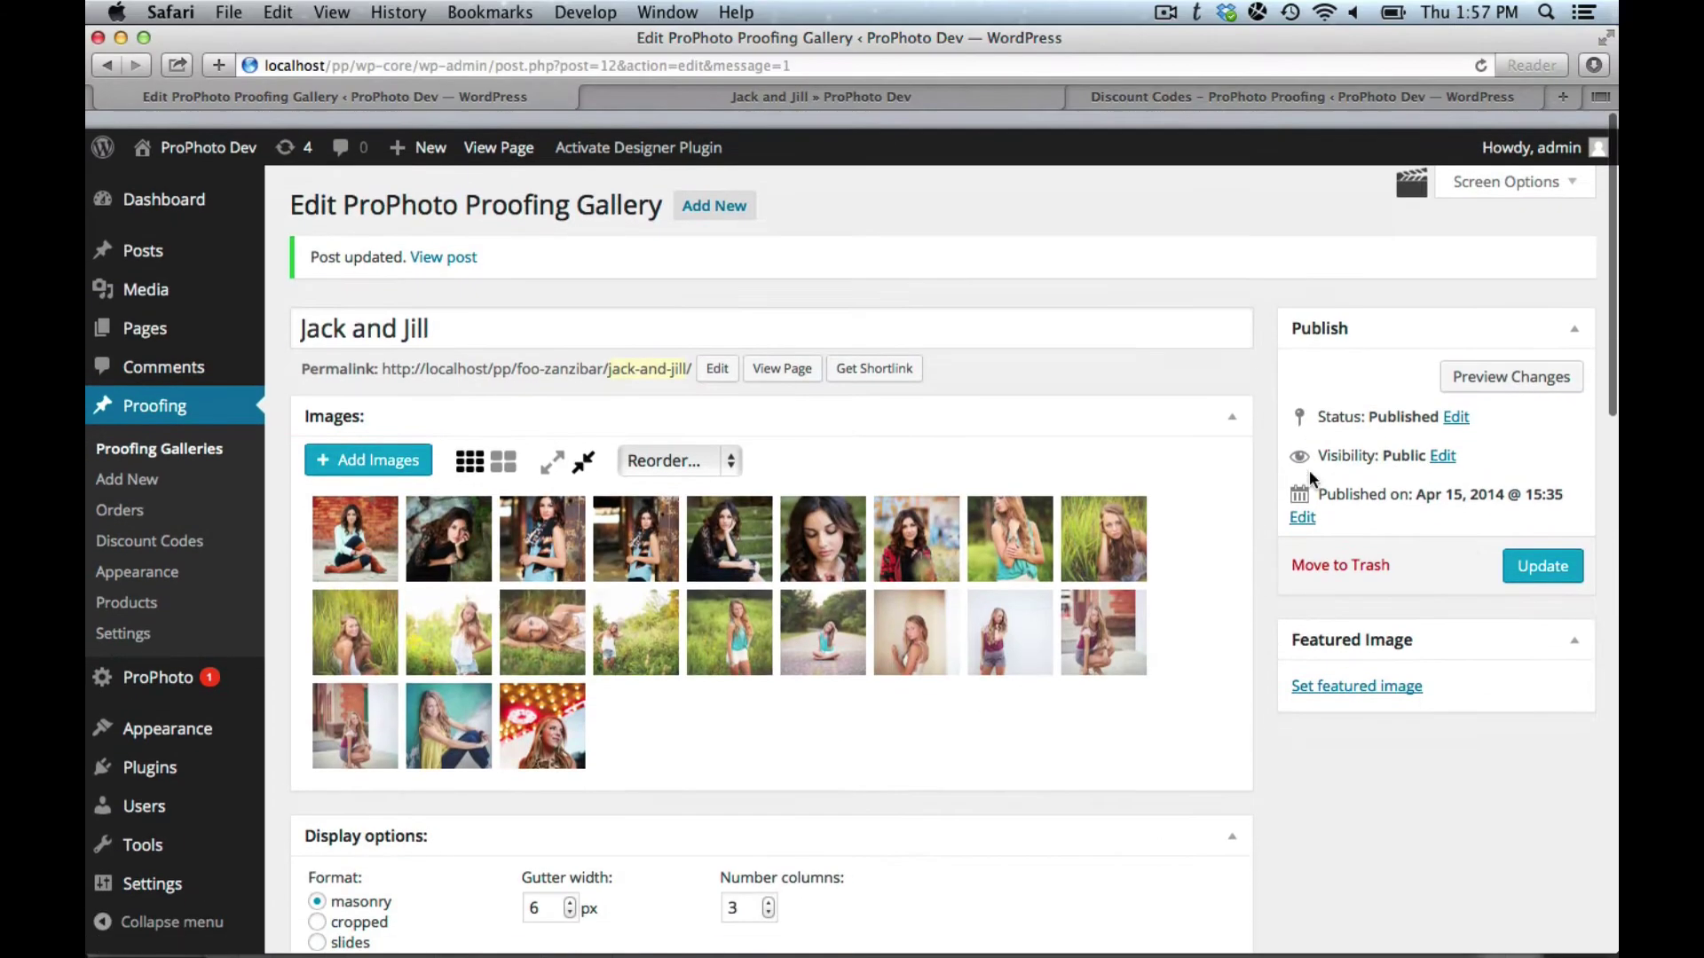
left_click(1538, 548)
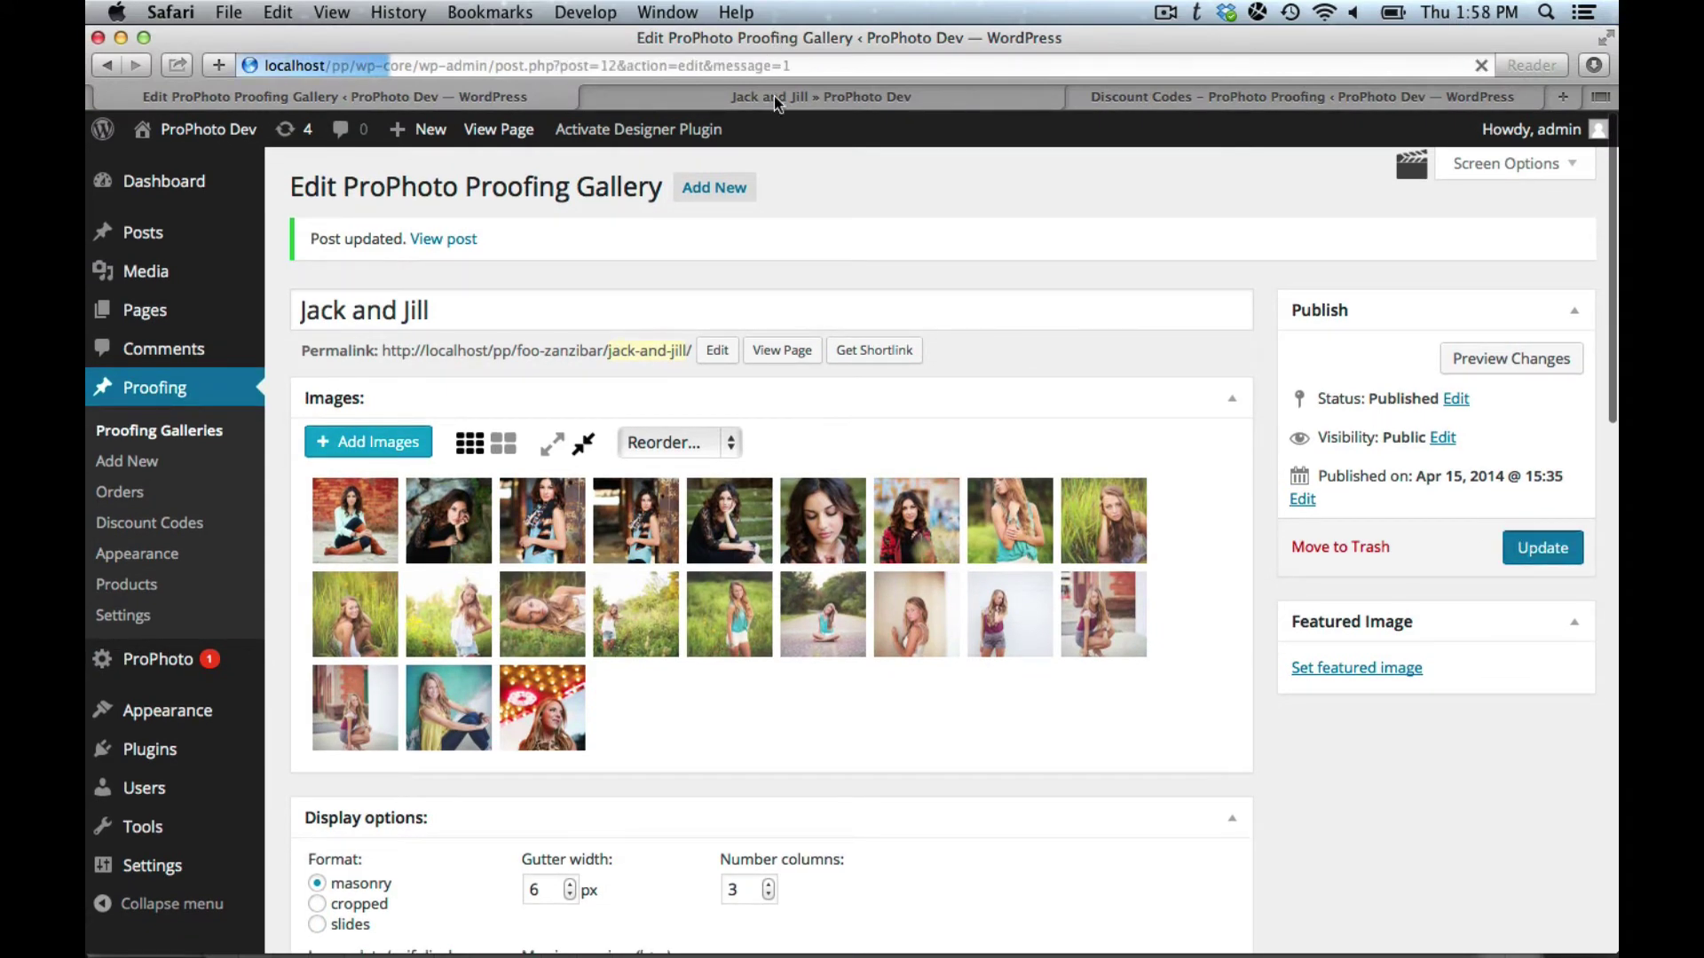
Step: Reload the cart to confirm the $10.00 discount and $22.00 total
left_click(790, 98)
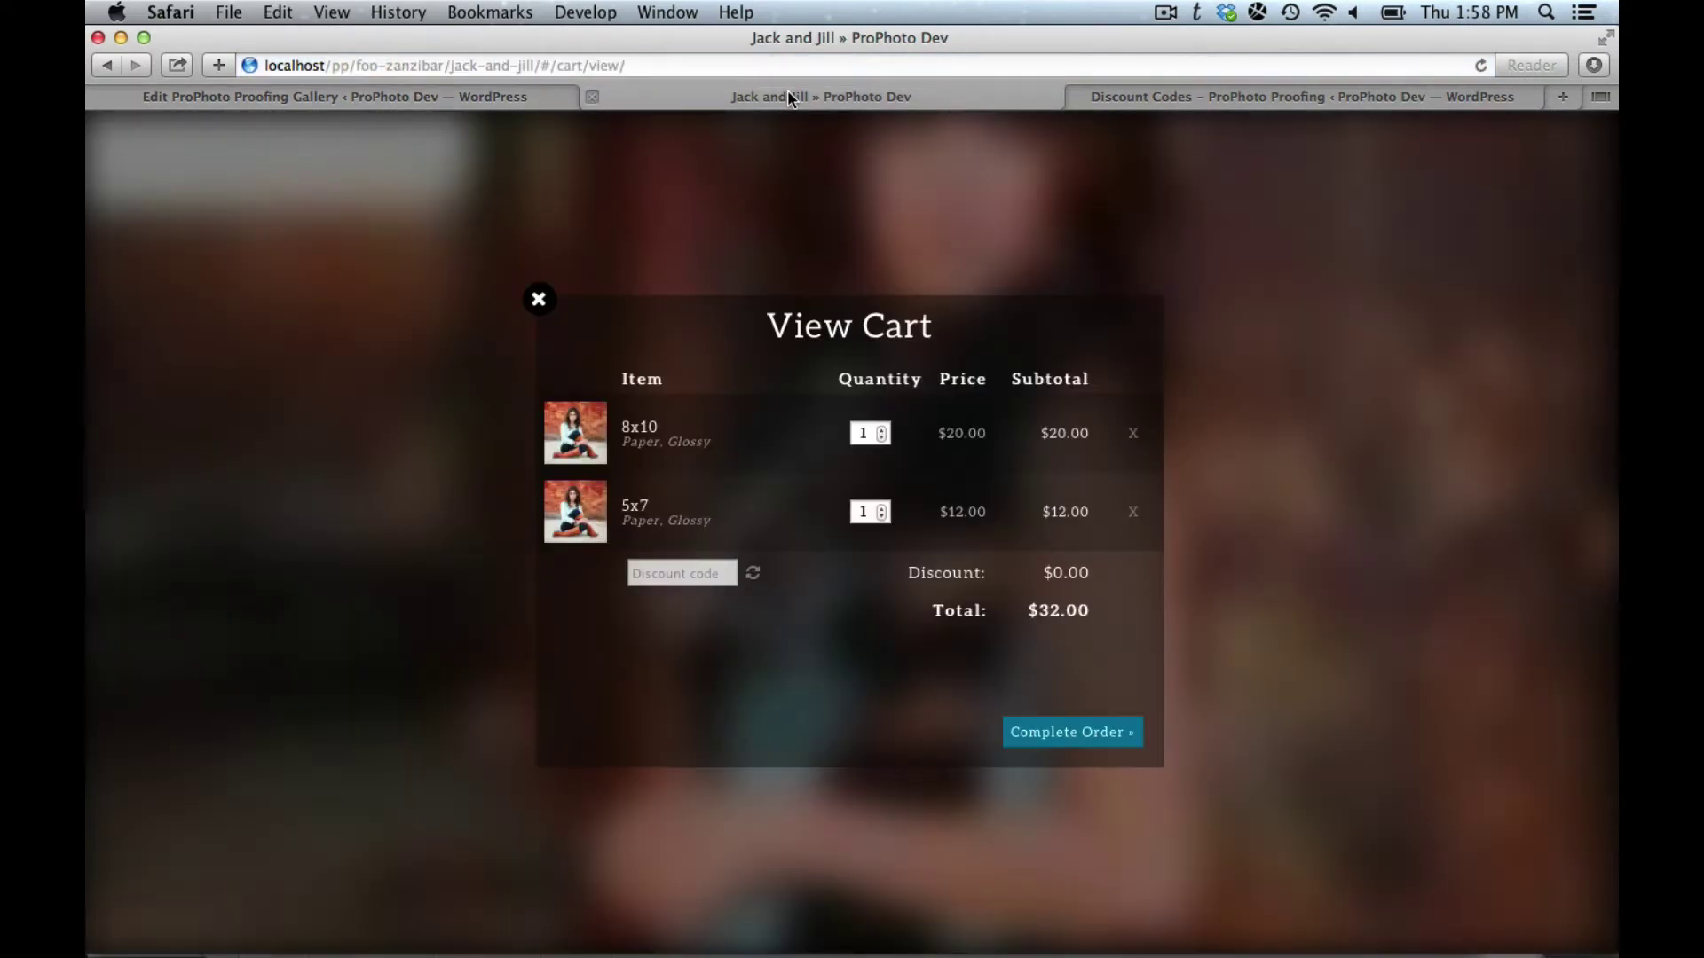
key("super+r")
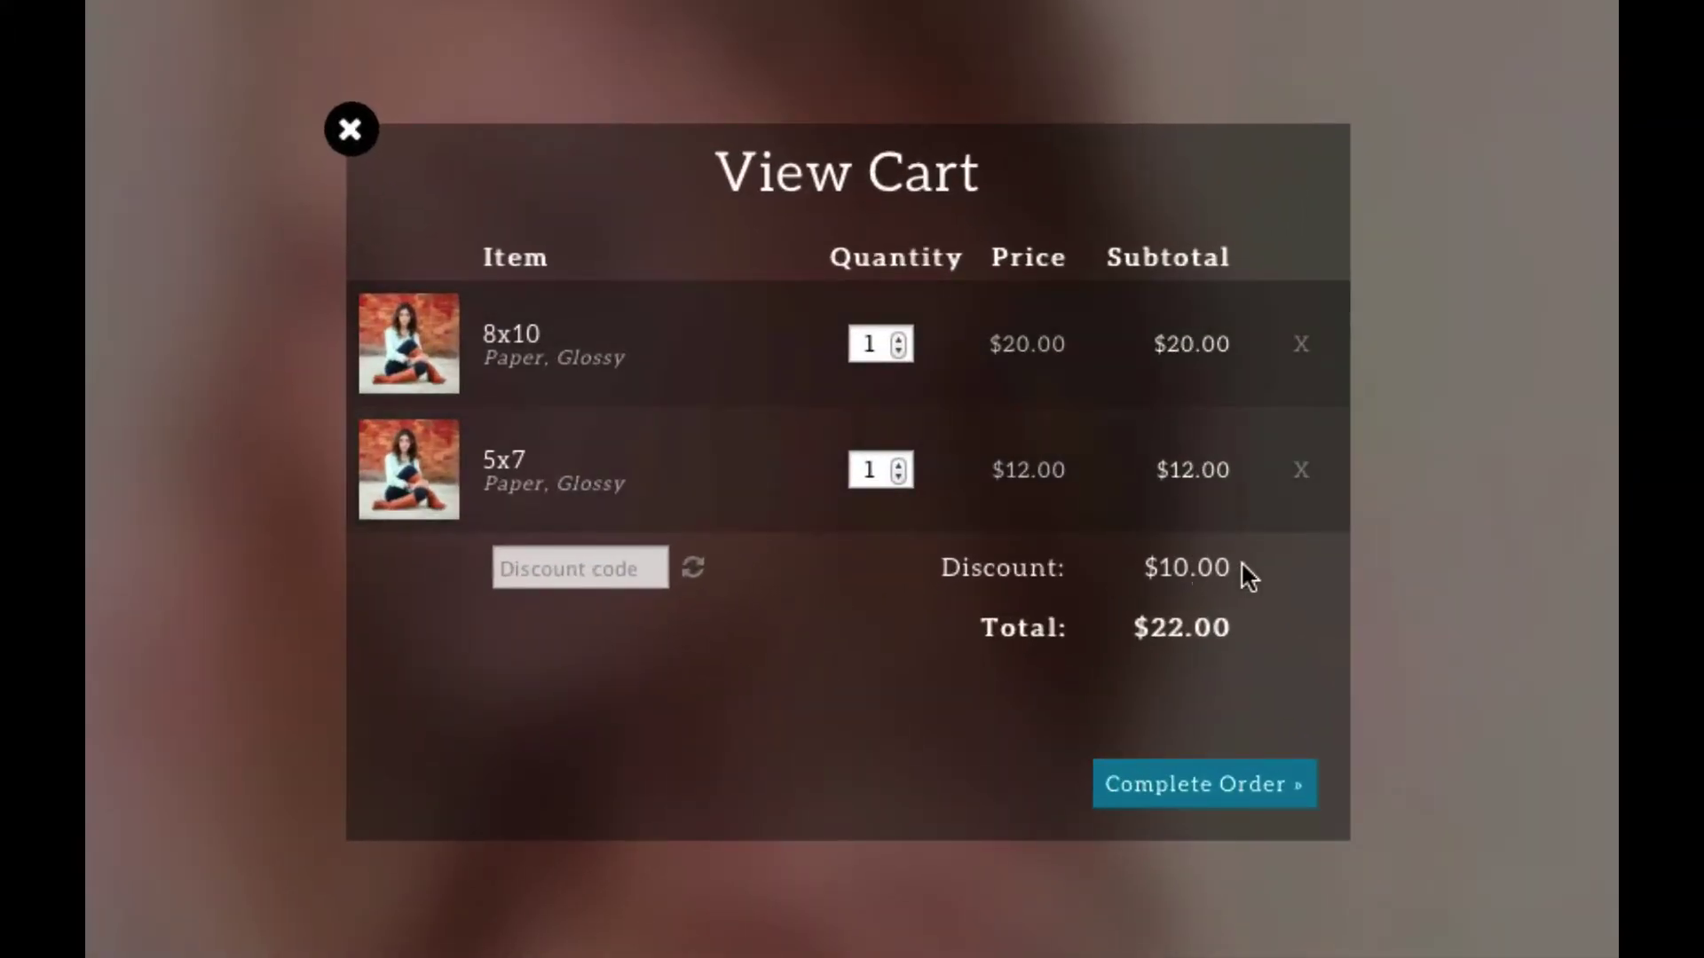
triple_click(1213, 572)
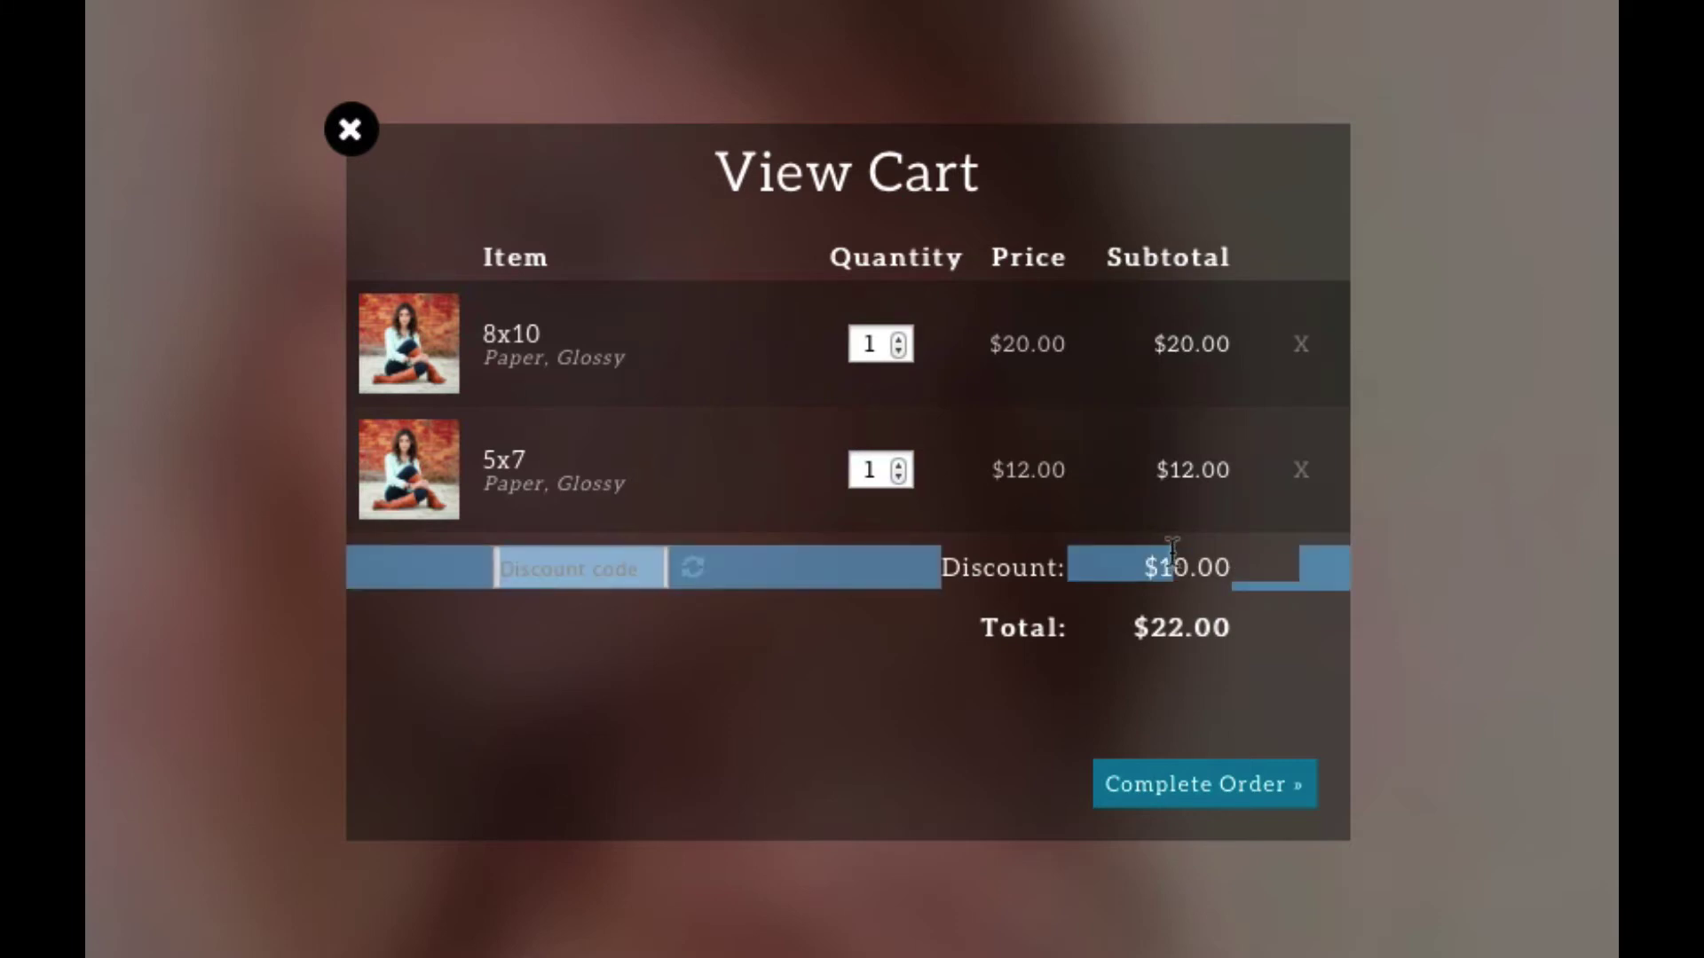
left_click(1206, 603)
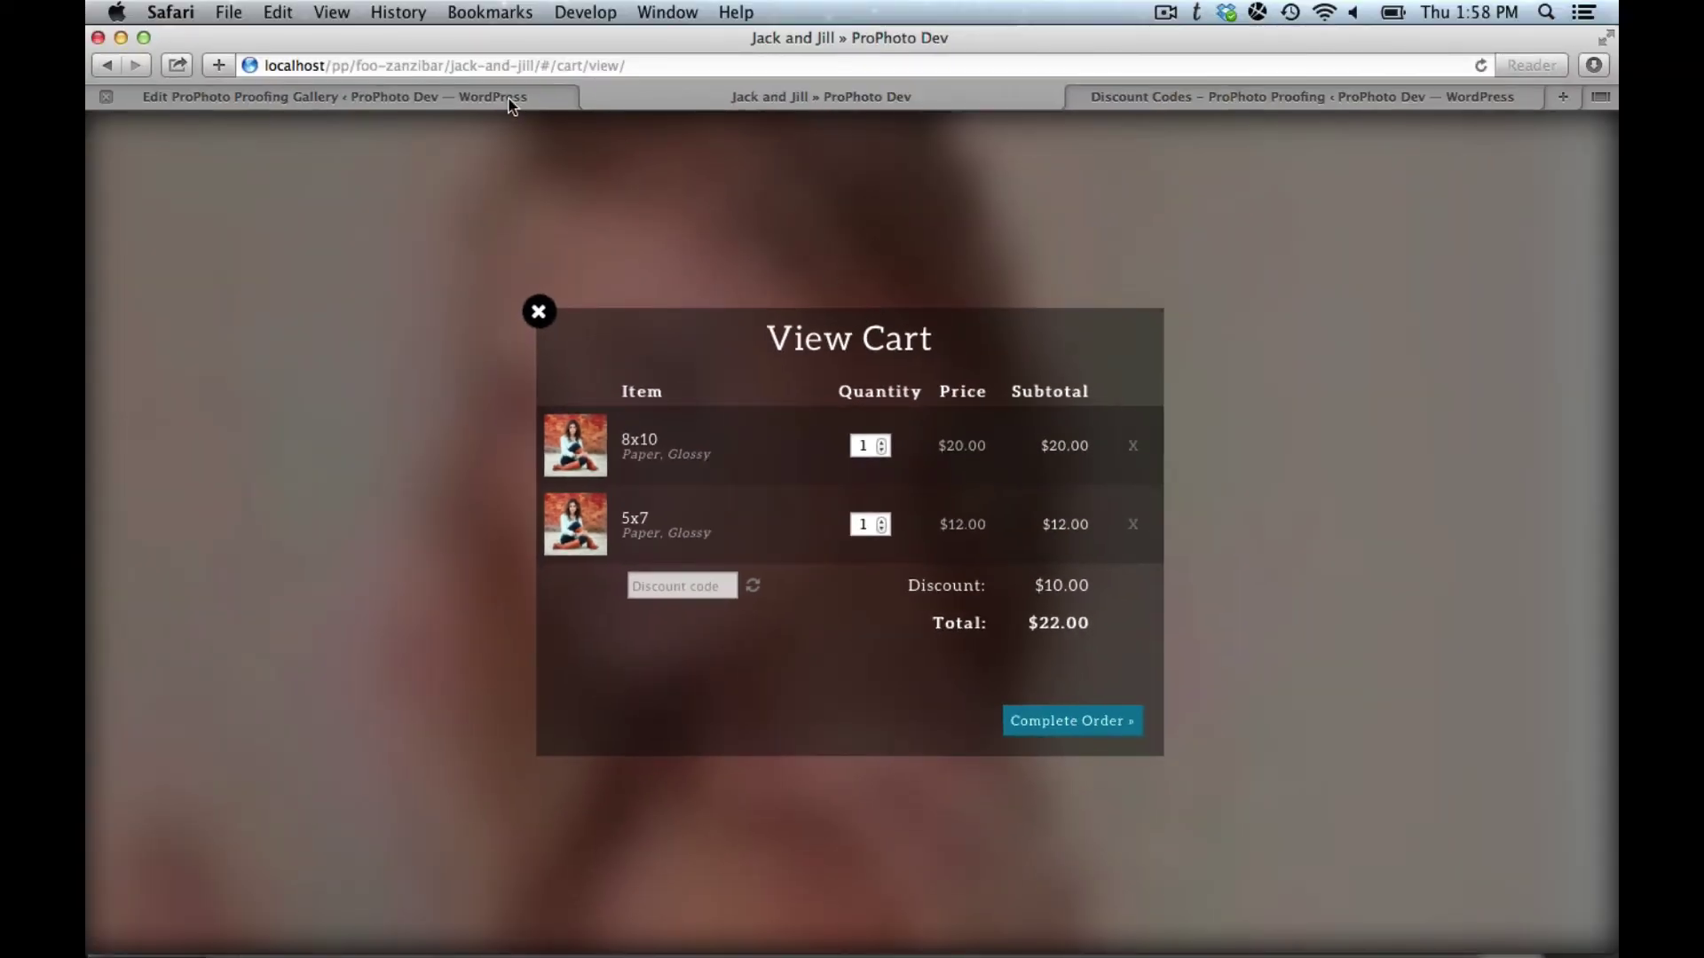
left_click(510, 101)
Step: Change the automatic discount to 20 percent and save the gallery
scroll(631, 441, "down", 15)
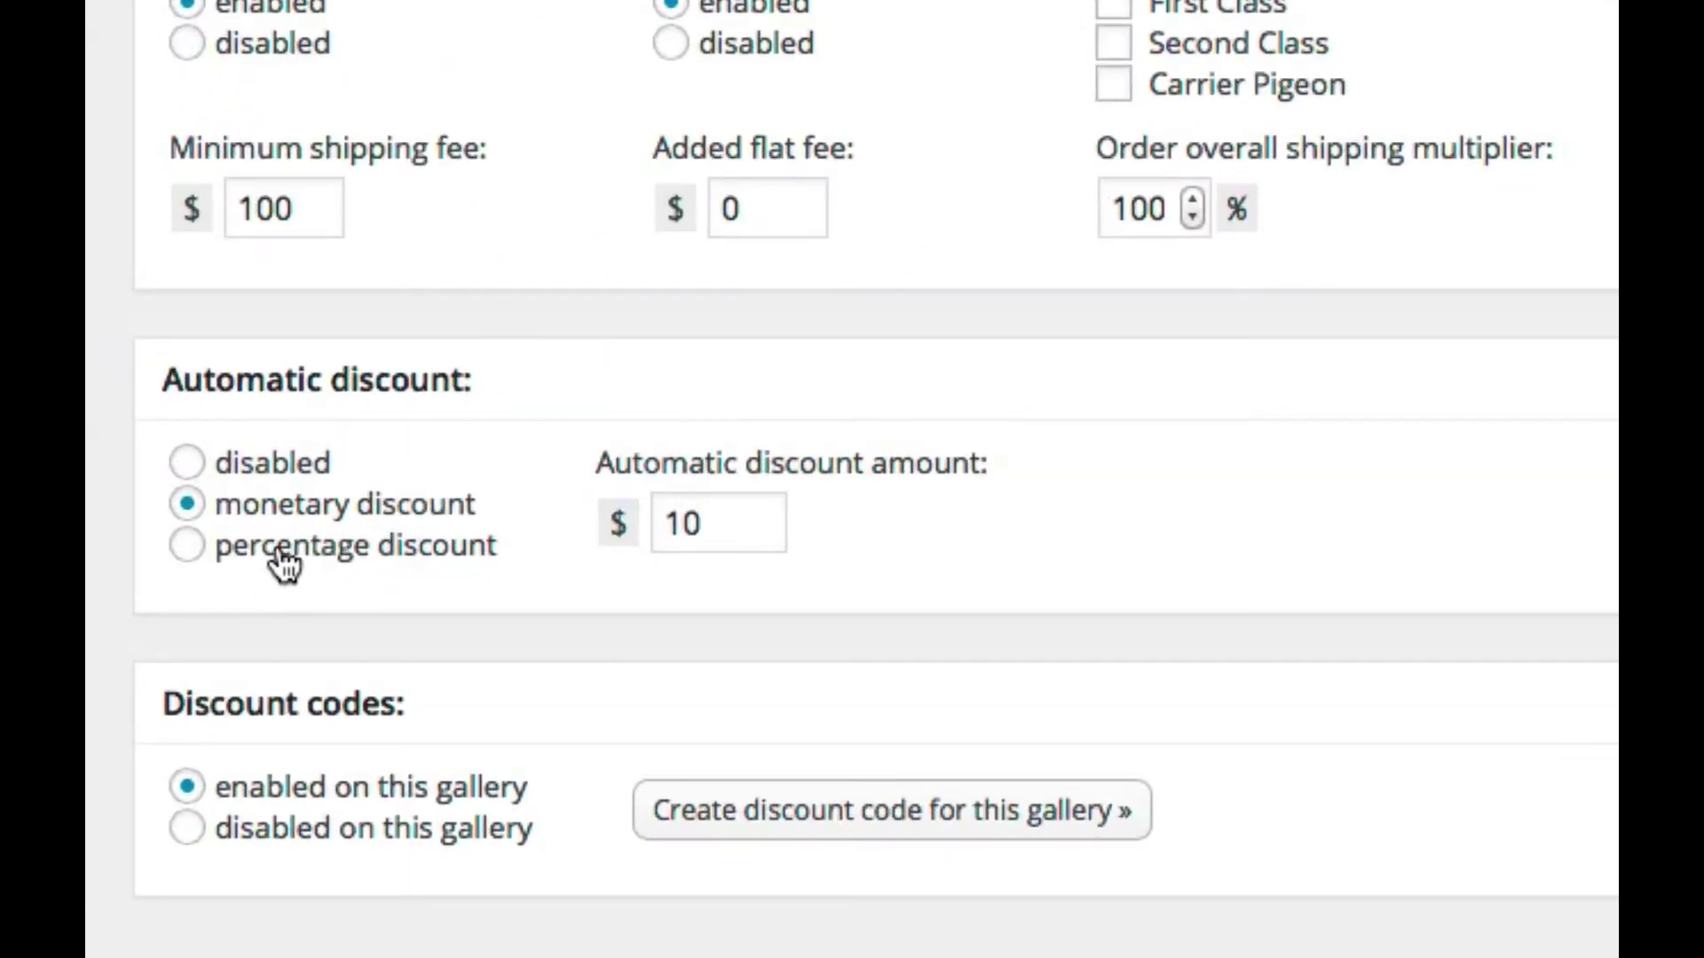
left_click(307, 612)
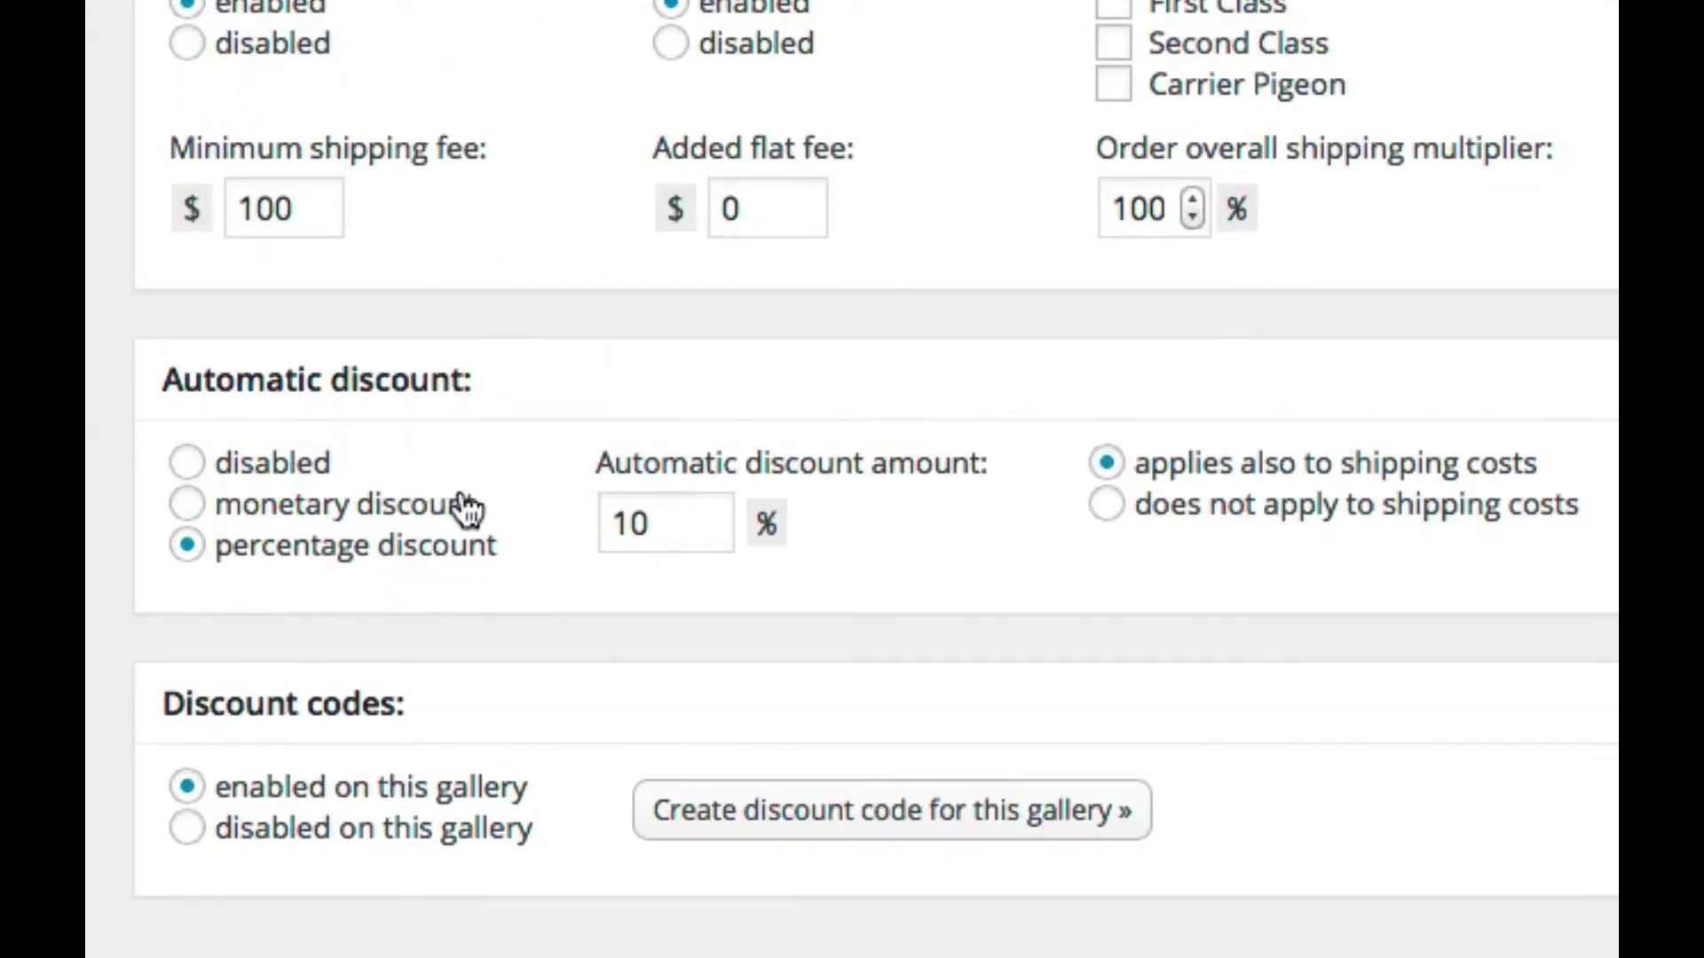
double_click(666, 531)
type("20")
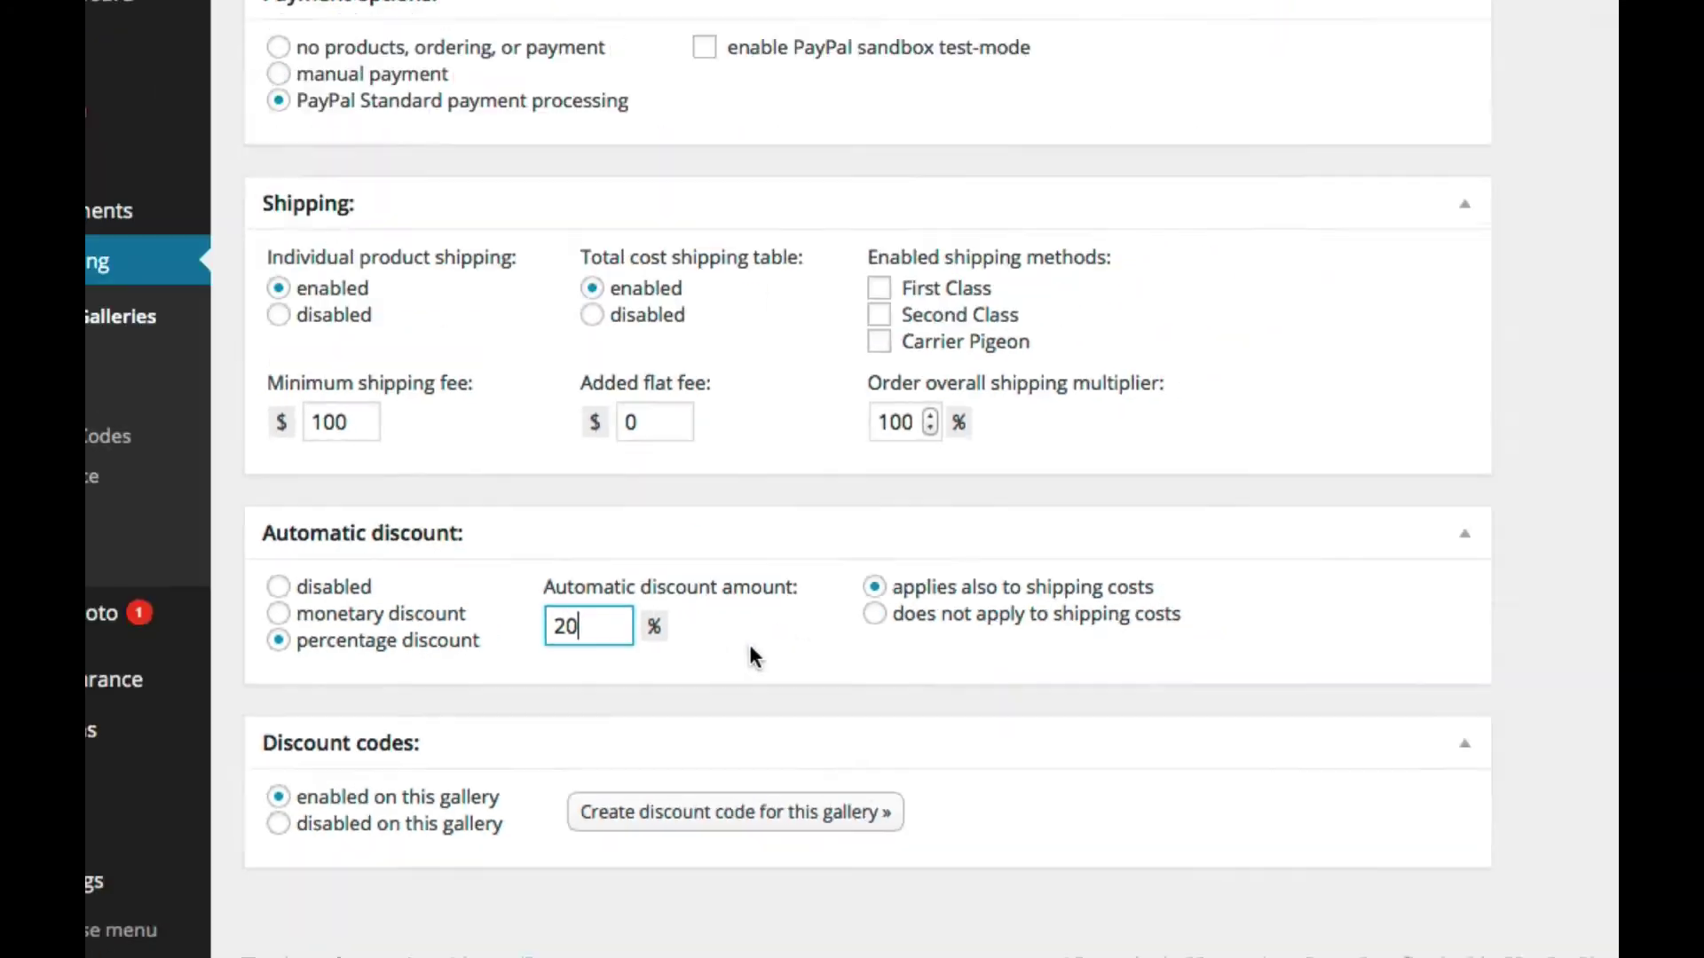
scroll(681, 685, "up", 15)
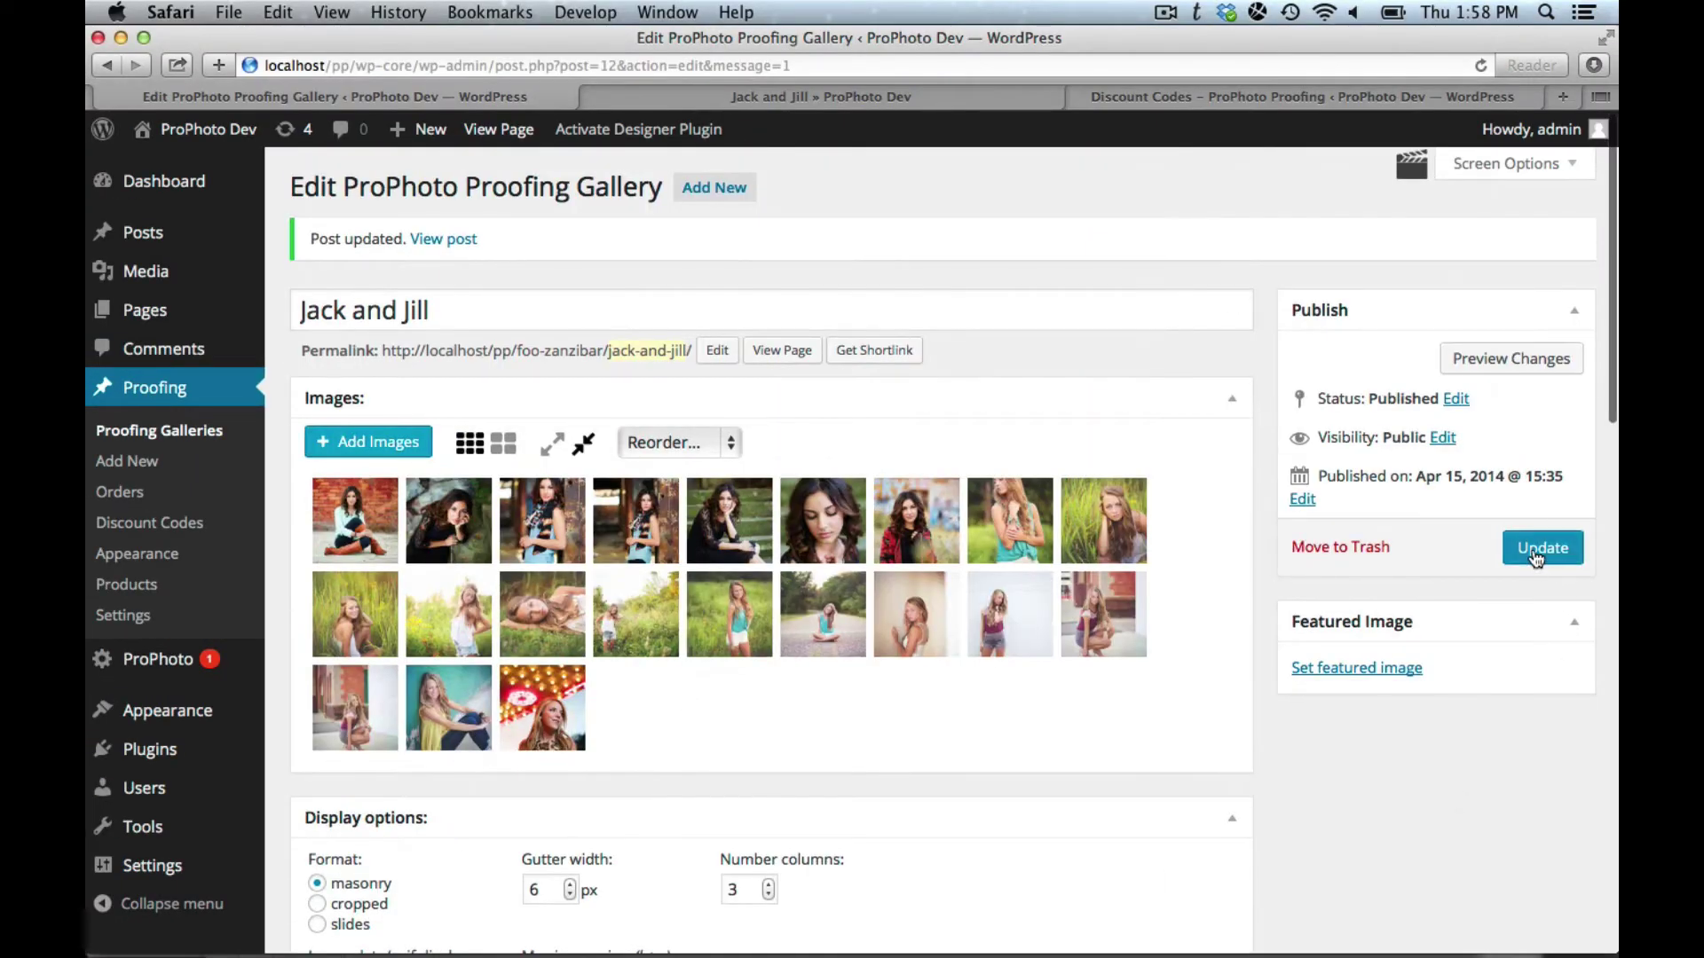
left_click(1537, 558)
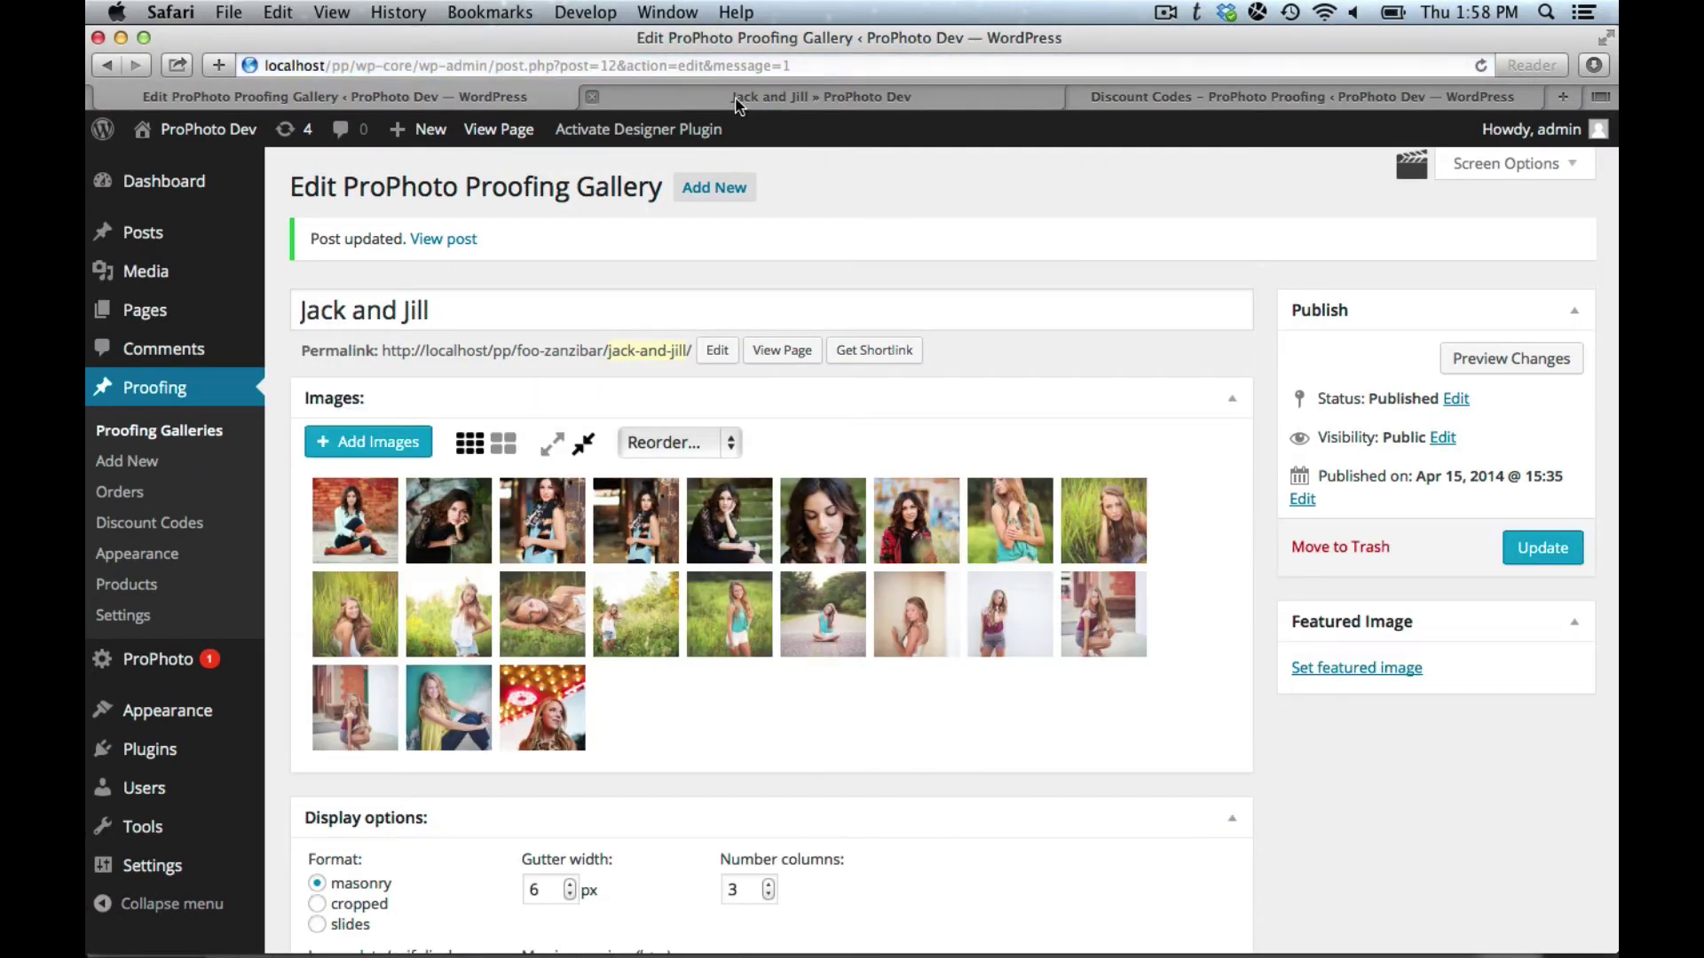
Step: Reload the cart to confirm prints at $16.00 and $9.60, totalling $25.60
left_click(741, 103)
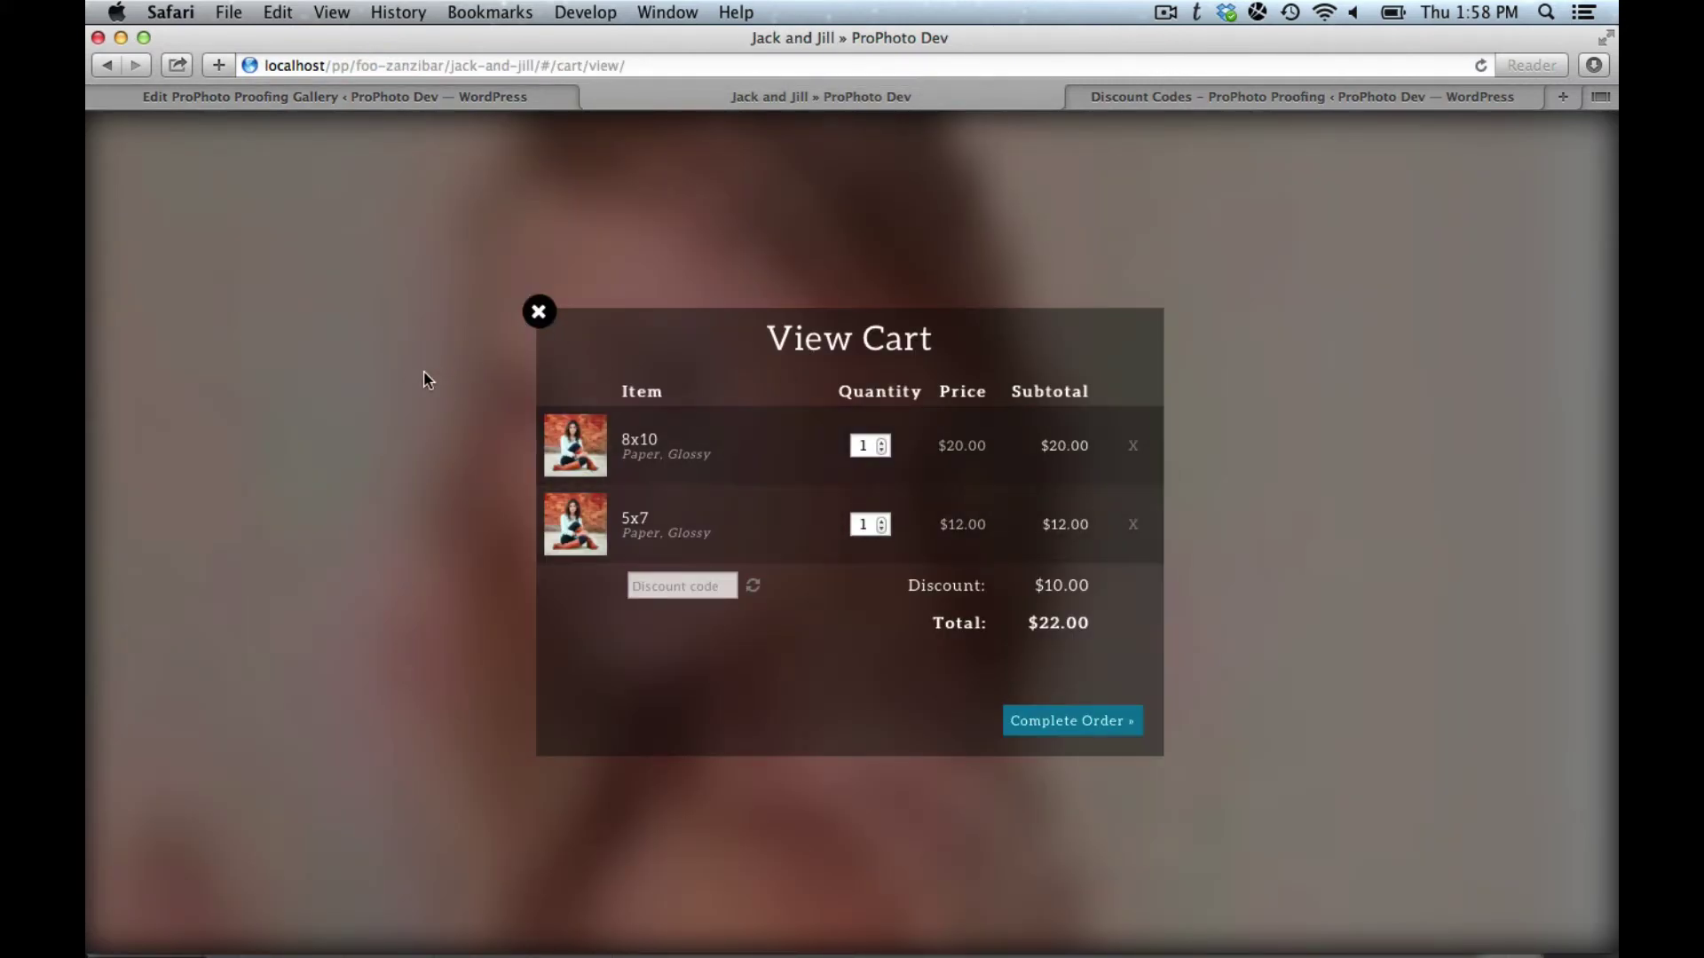
key("super+r")
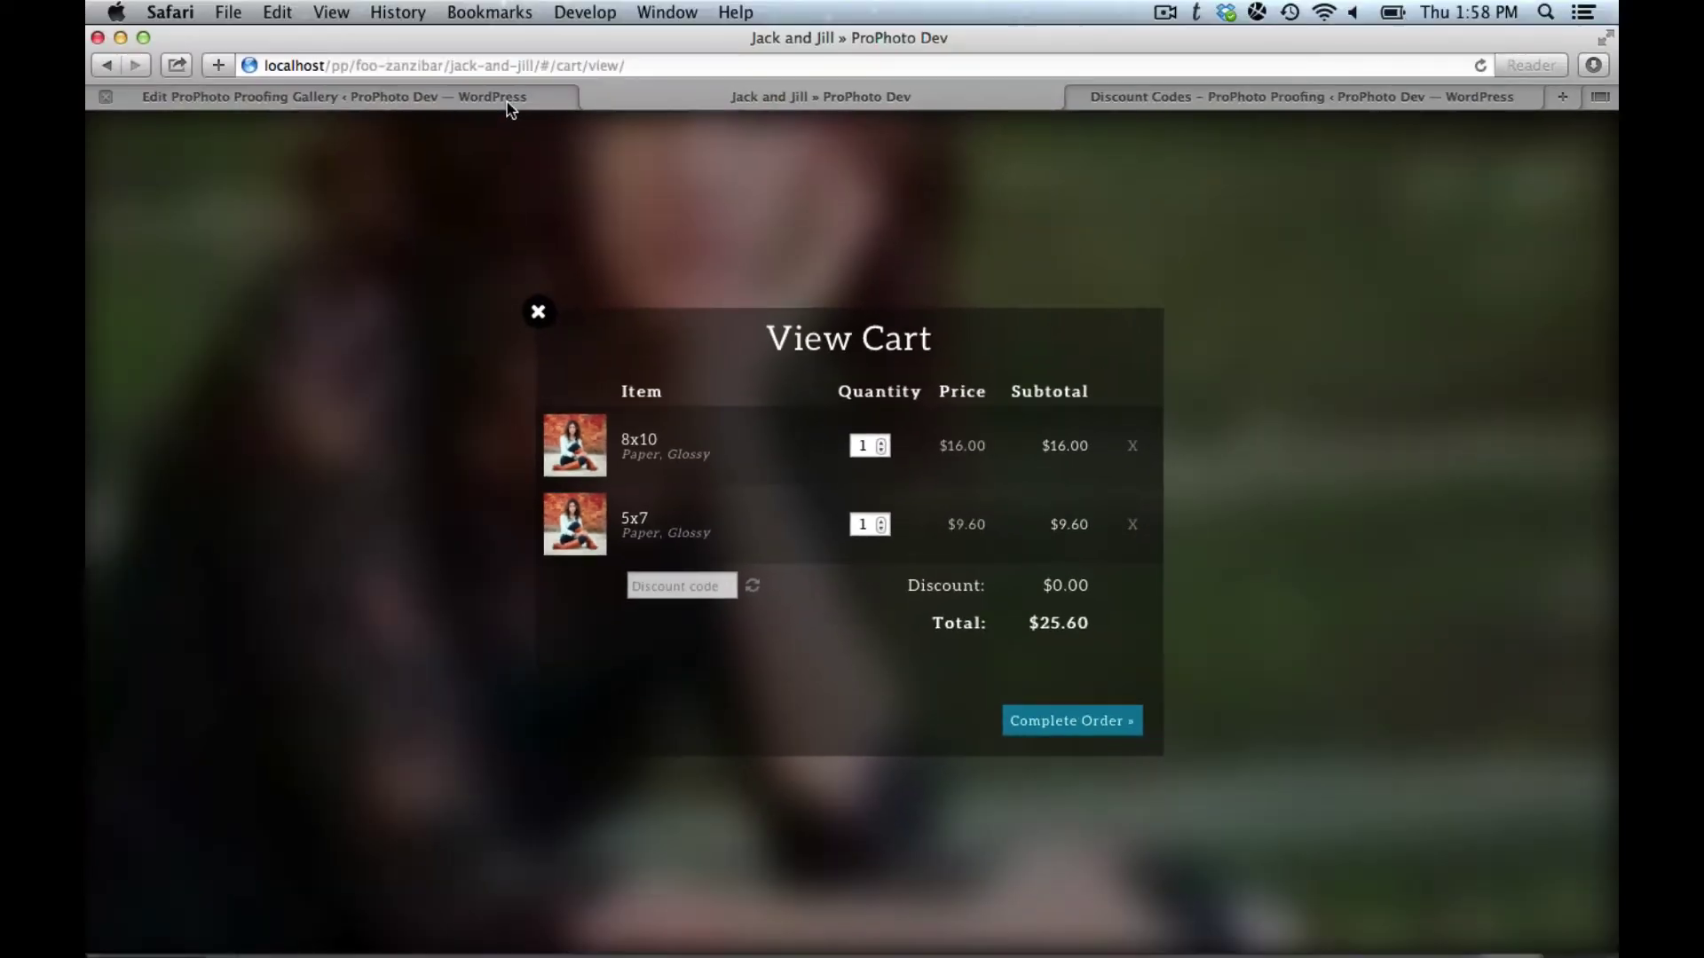
left_click(509, 104)
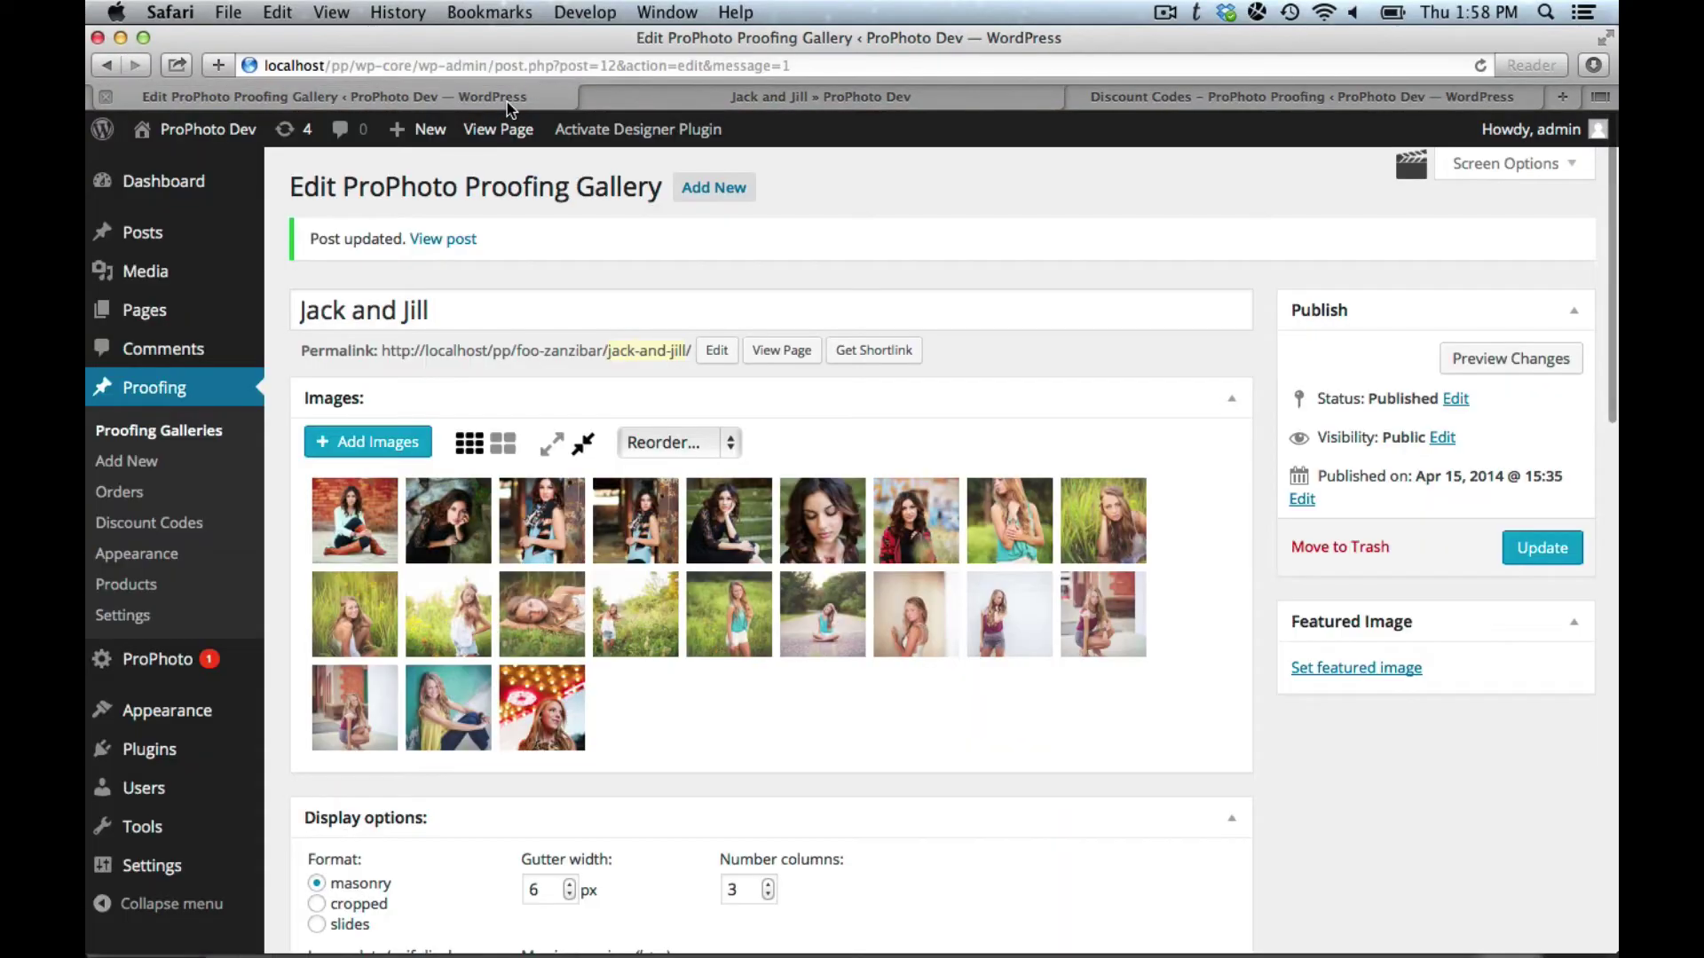
Step: Enter the made-up code 'SDFKJSDFDSF' in the cart's Discount code field, leaving the discount at $0.00
scroll(900, 437, "down", 15)
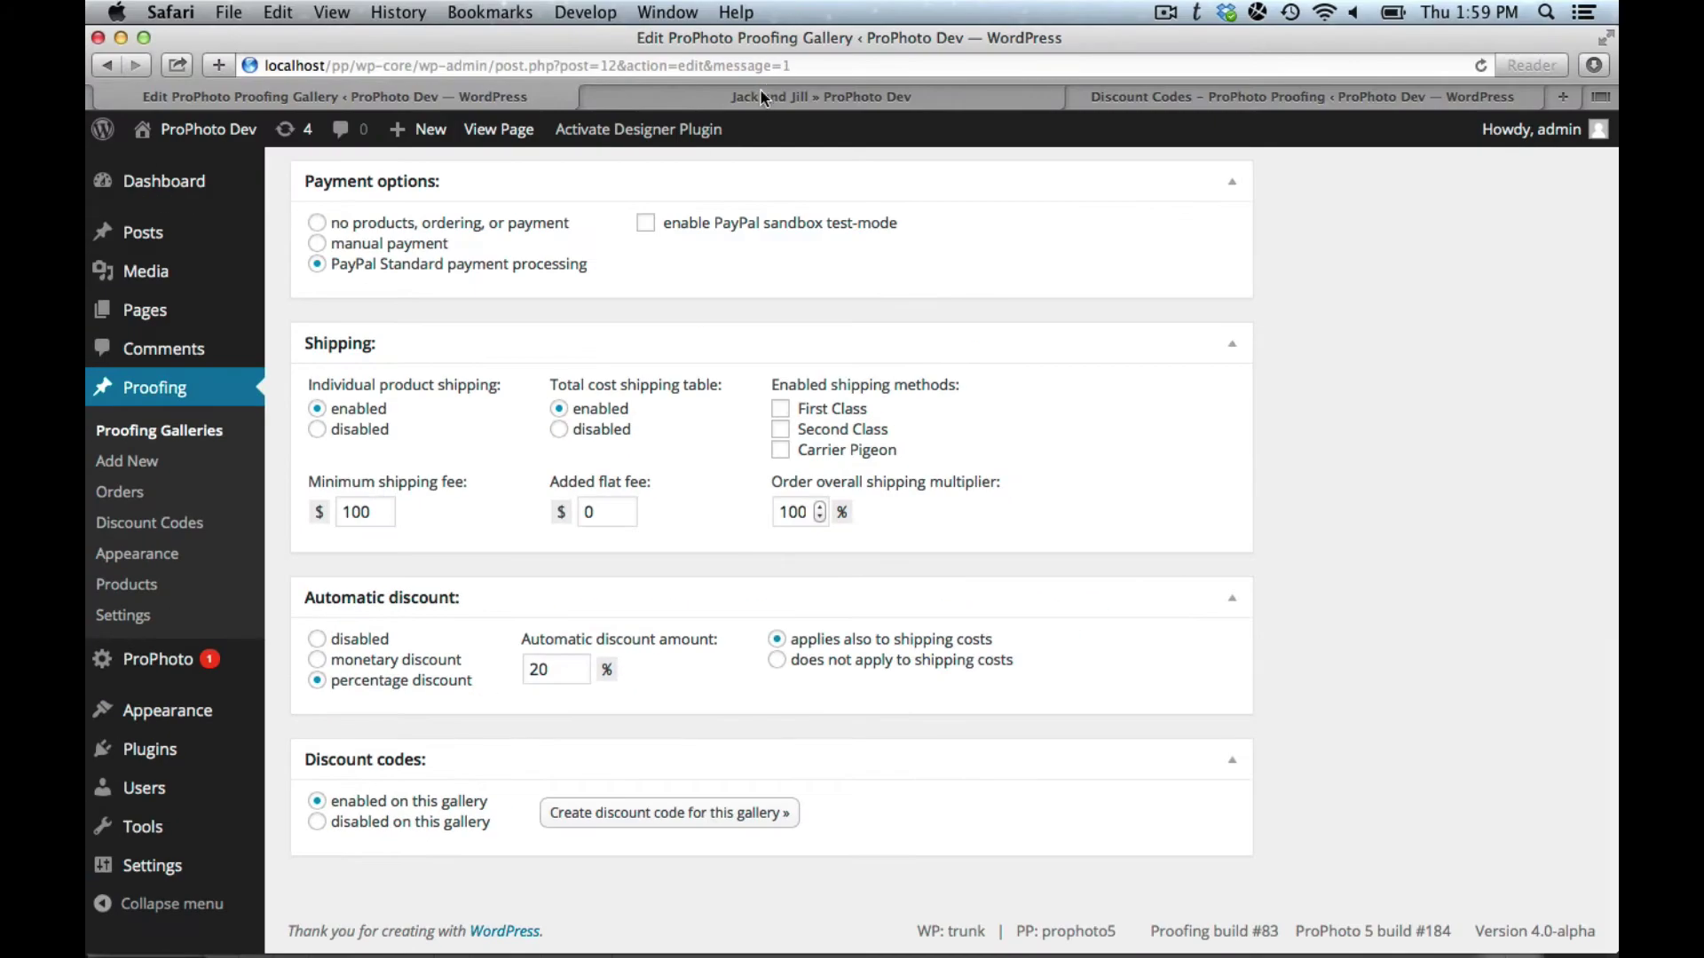
left_click(757, 98)
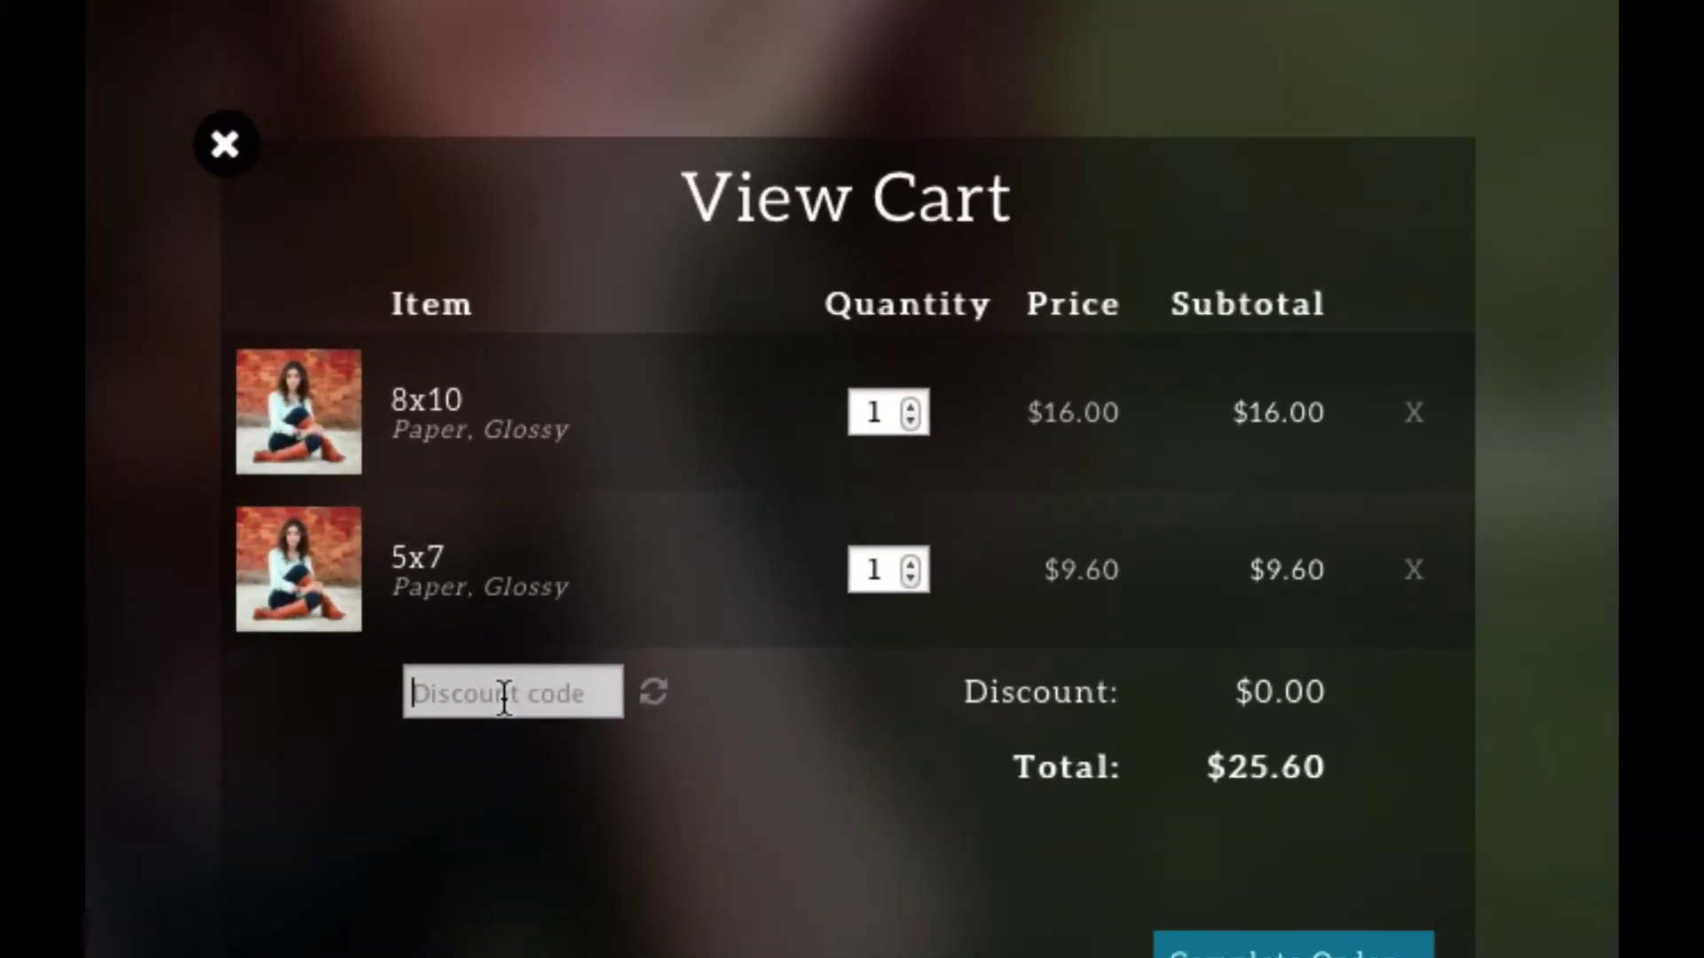
left_click(505, 697)
type("SDFKJSDFDSF")
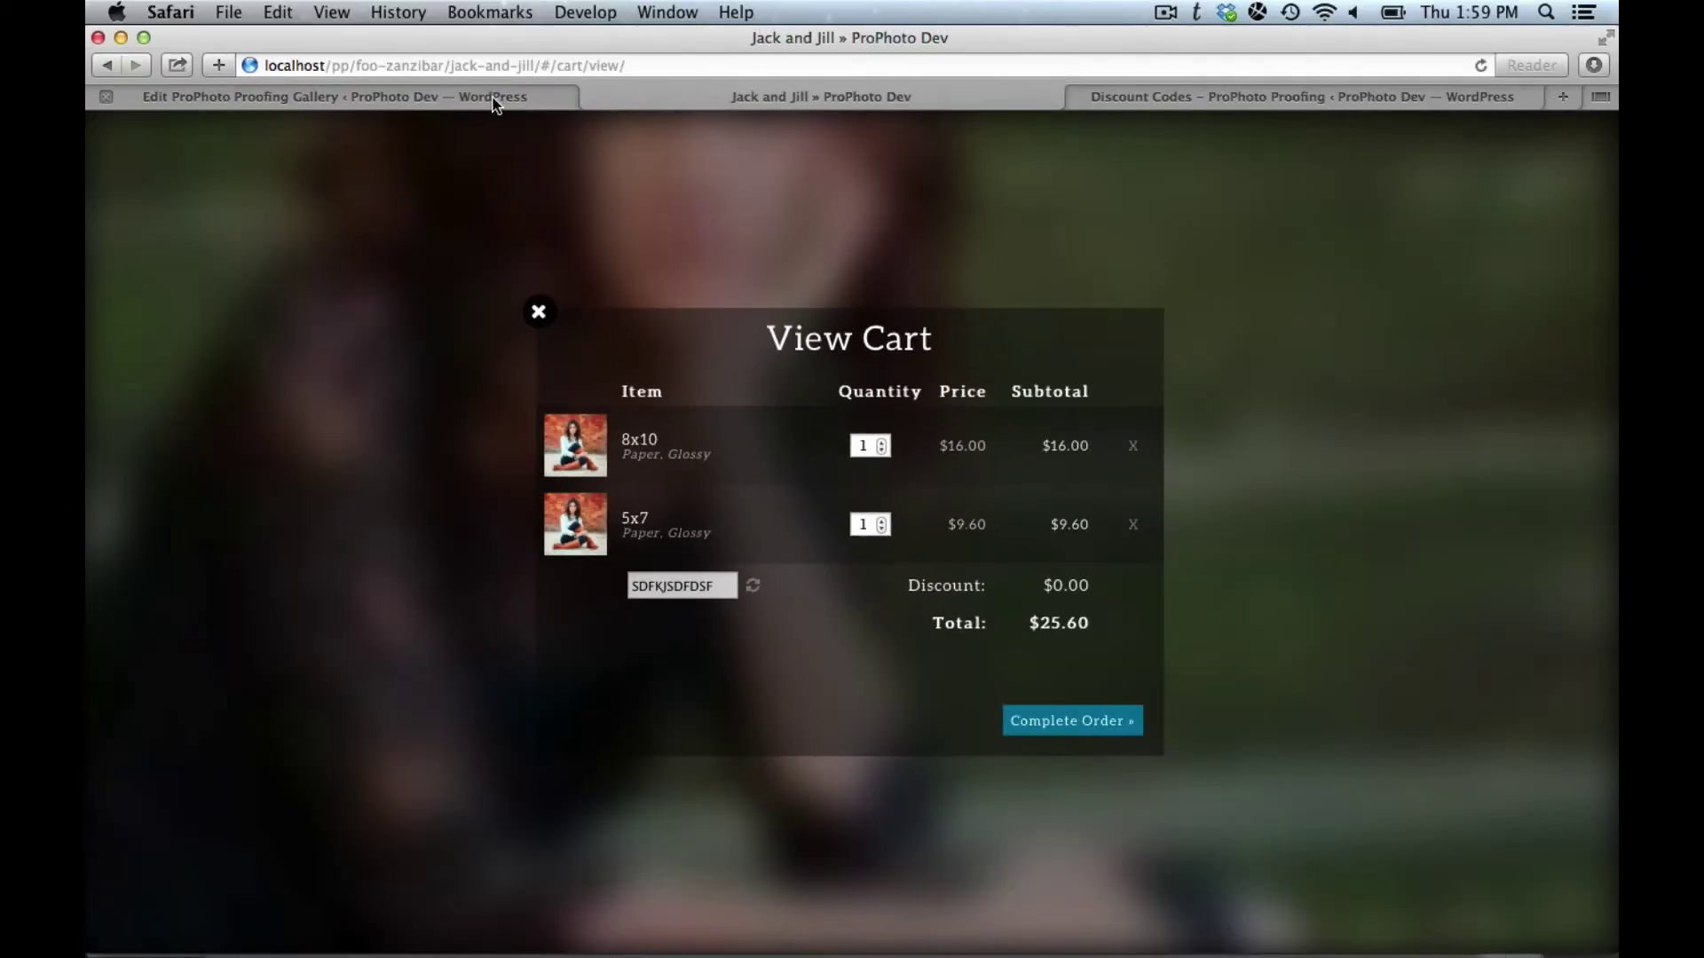
left_click(494, 98)
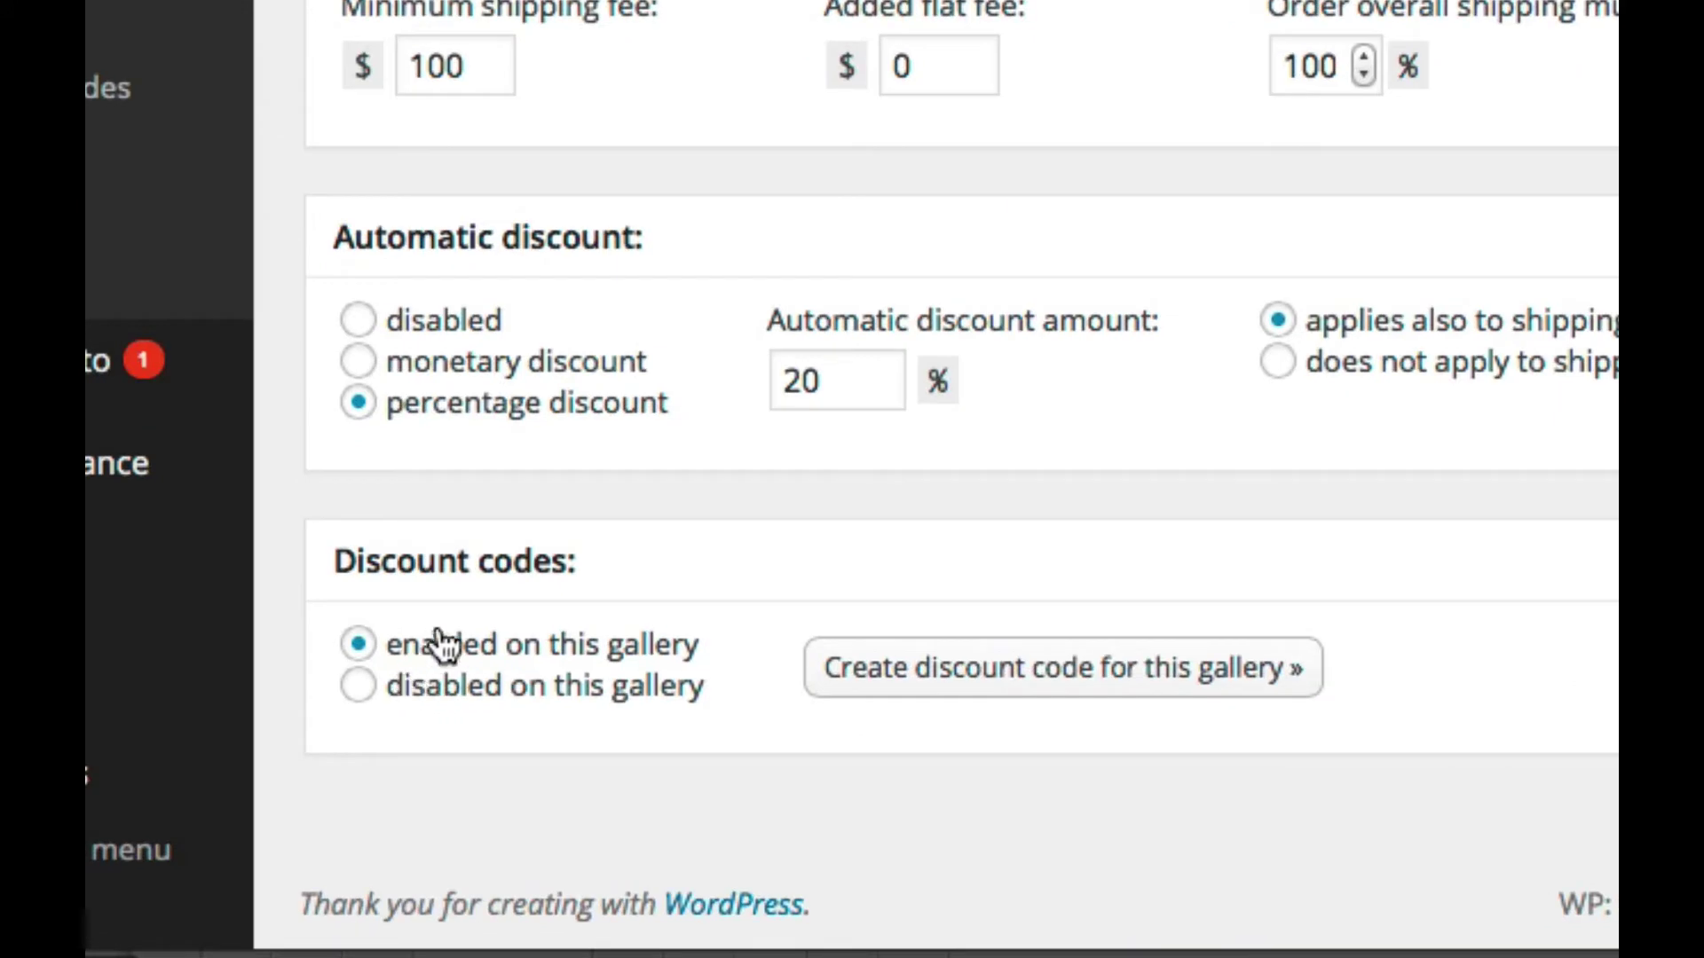
Step: Toggle discount codes off and back on, save the gallery, and reload the cart
left_click(362, 690)
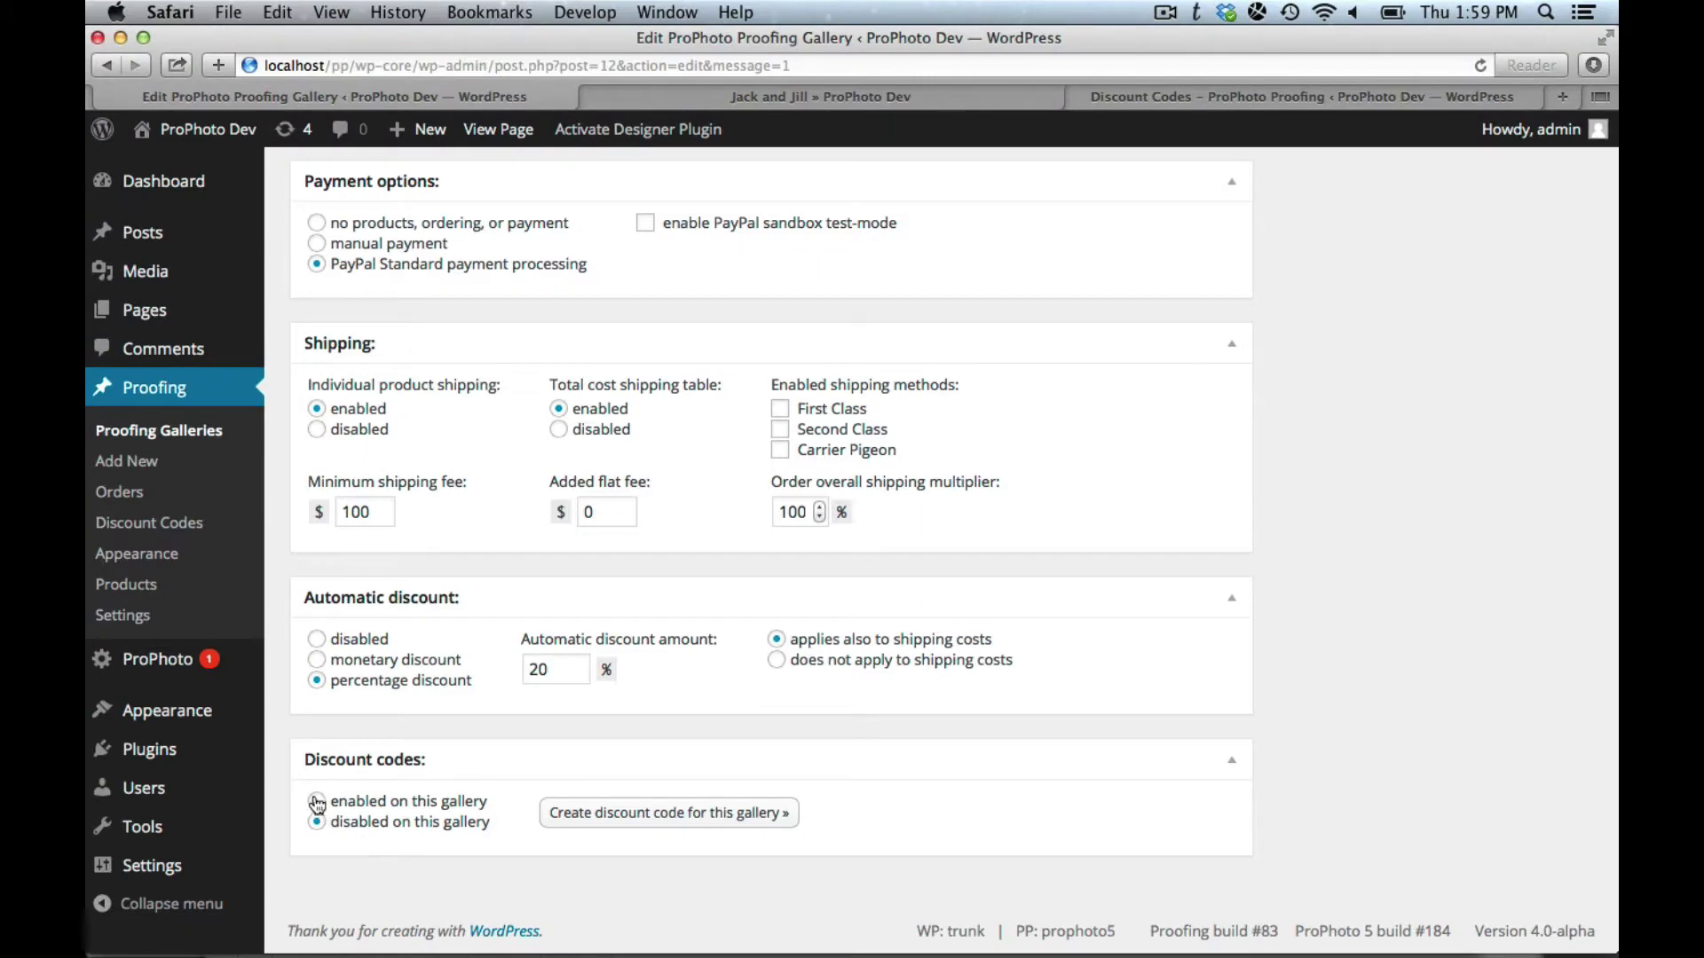
left_click(359, 645)
scroll(963, 689, "up", 15)
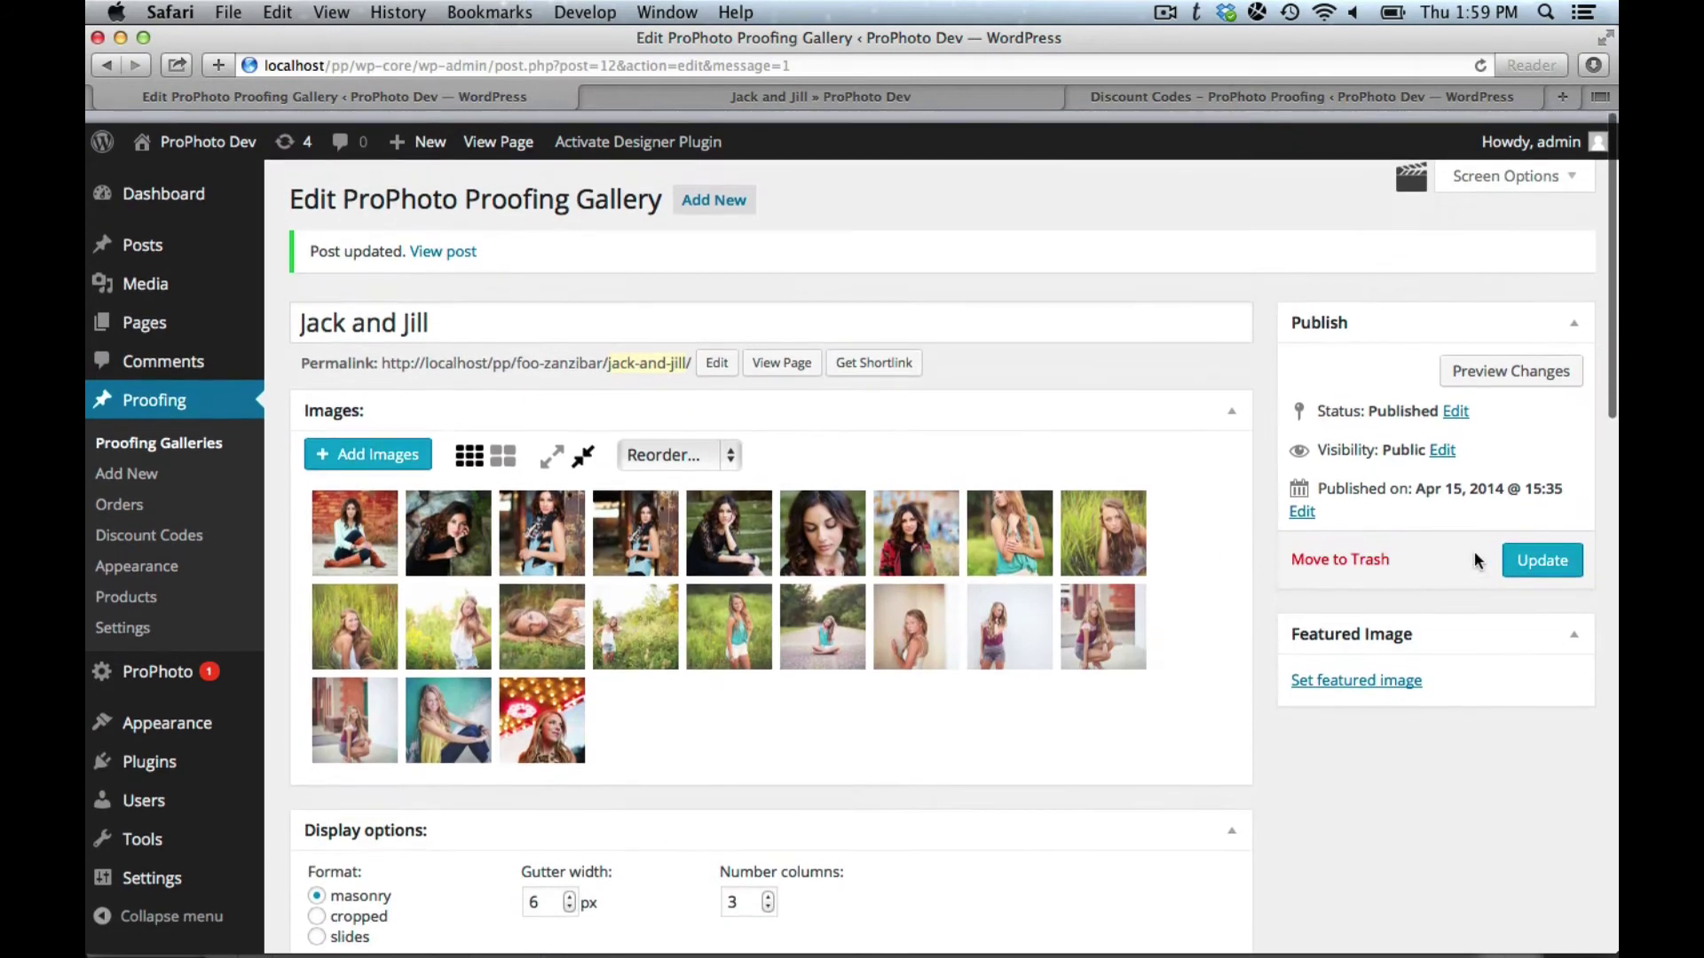
left_click(1564, 548)
left_click(703, 100)
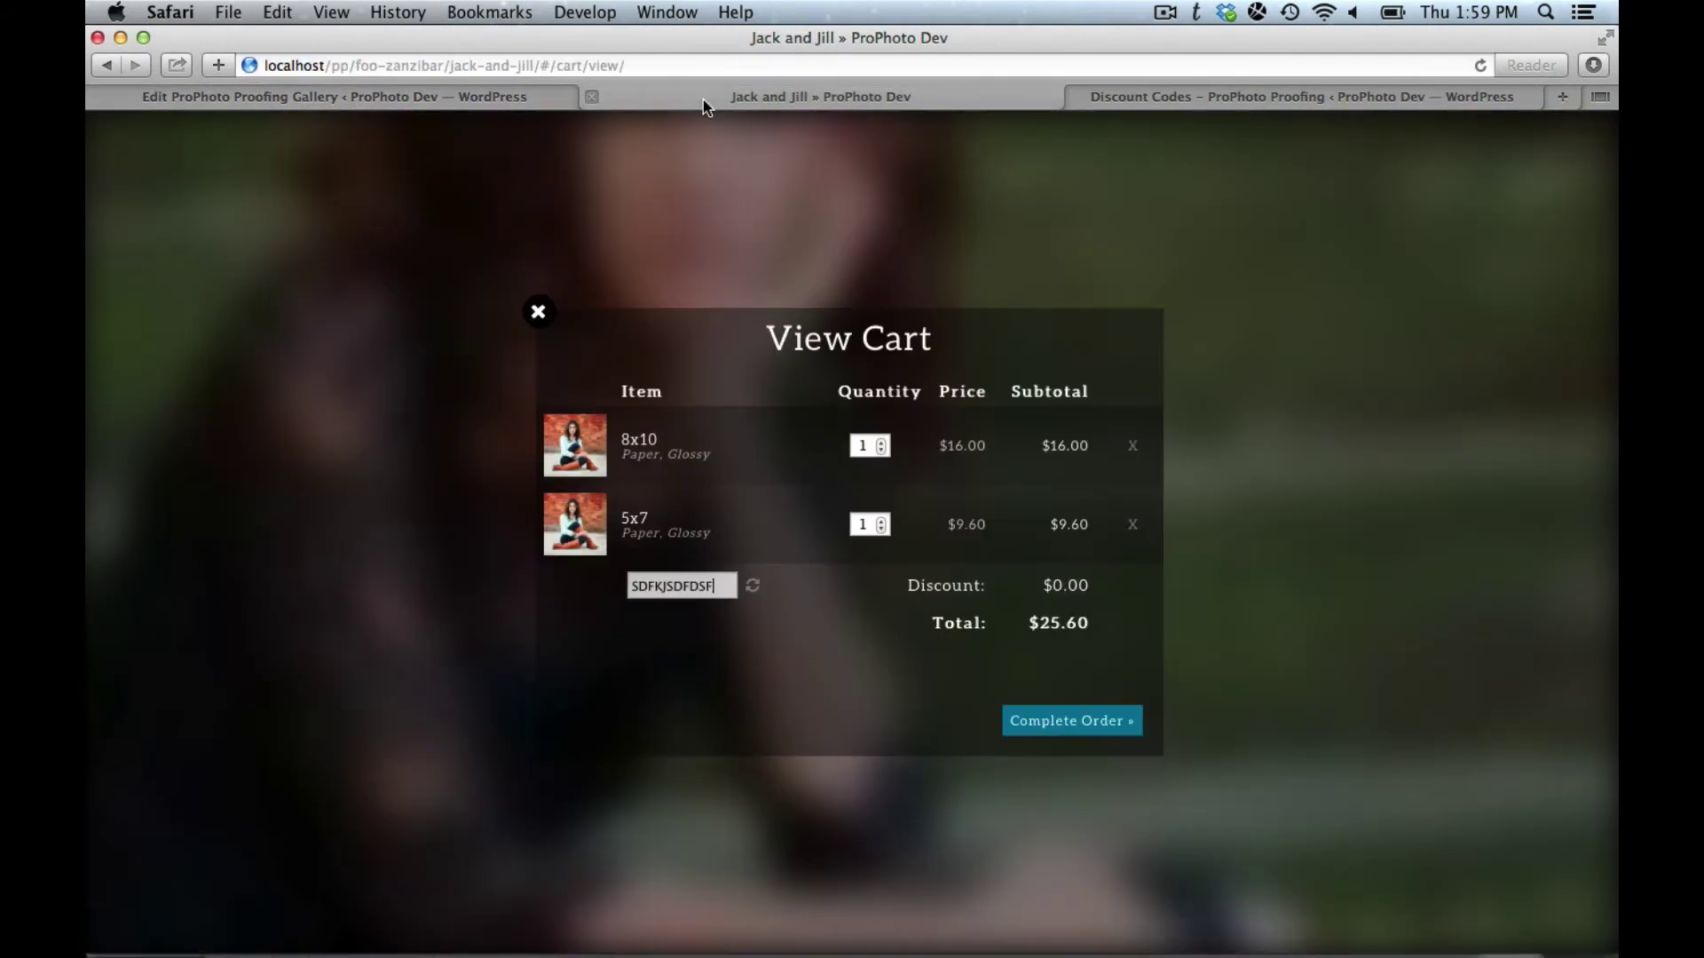
key("super+r")
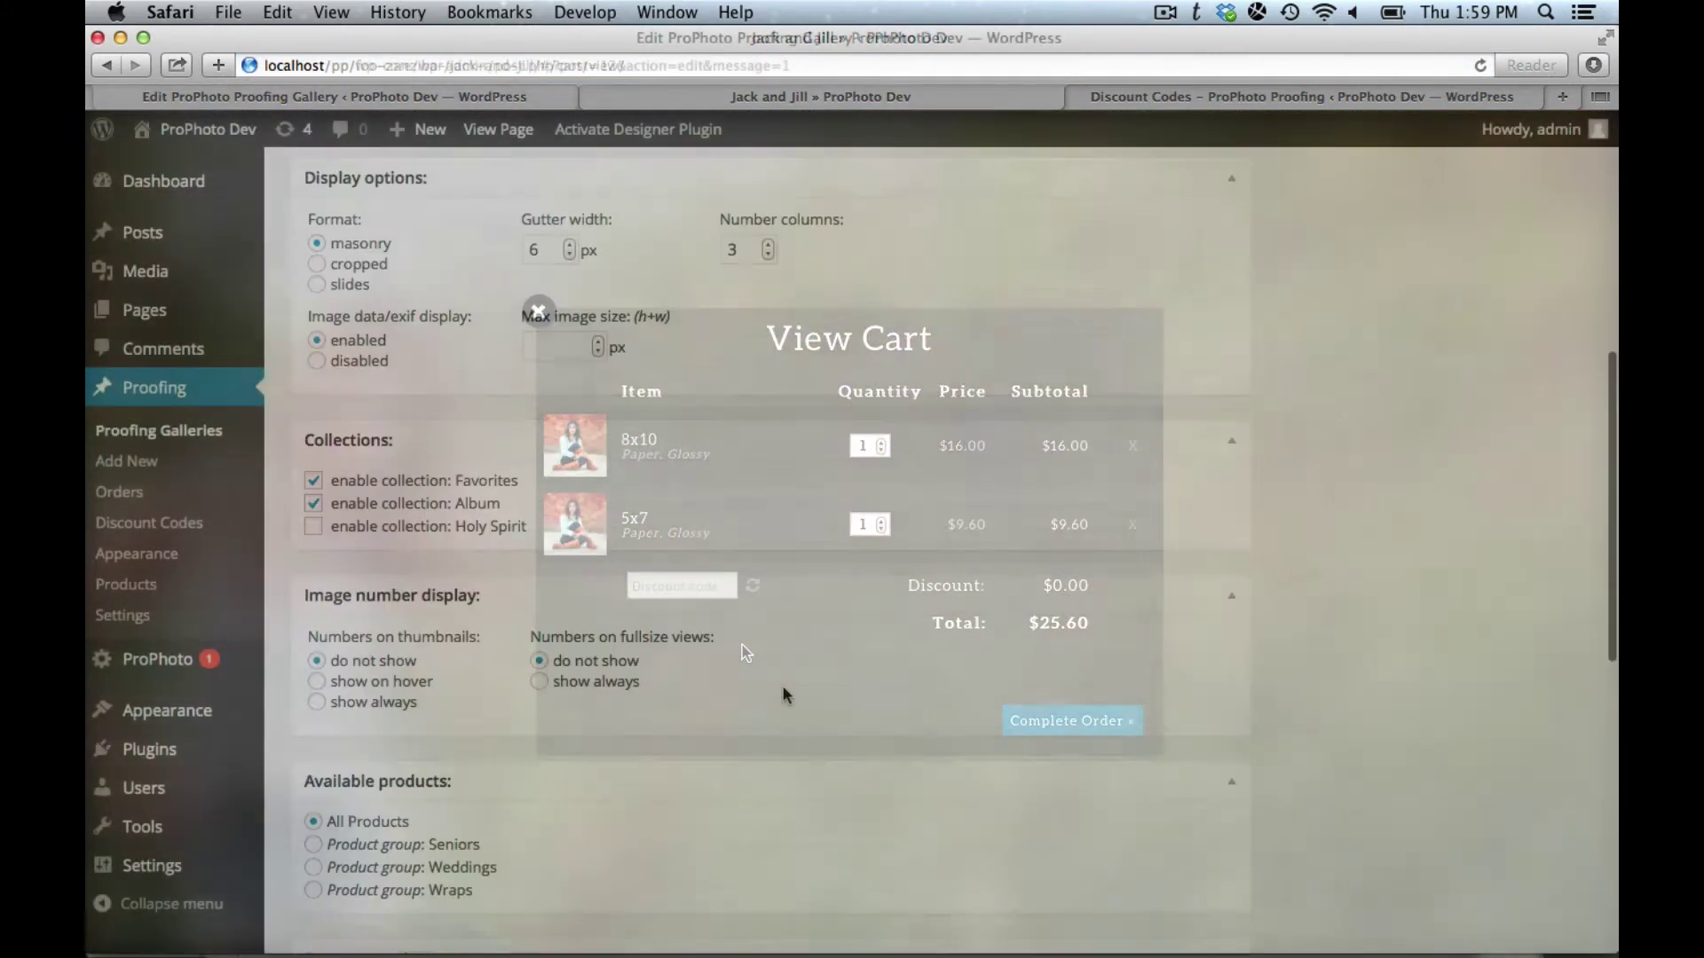
Step: Review the Existing Codes table of 12 codes, then scroll back up to the create form
scroll(781, 685, "down", 10)
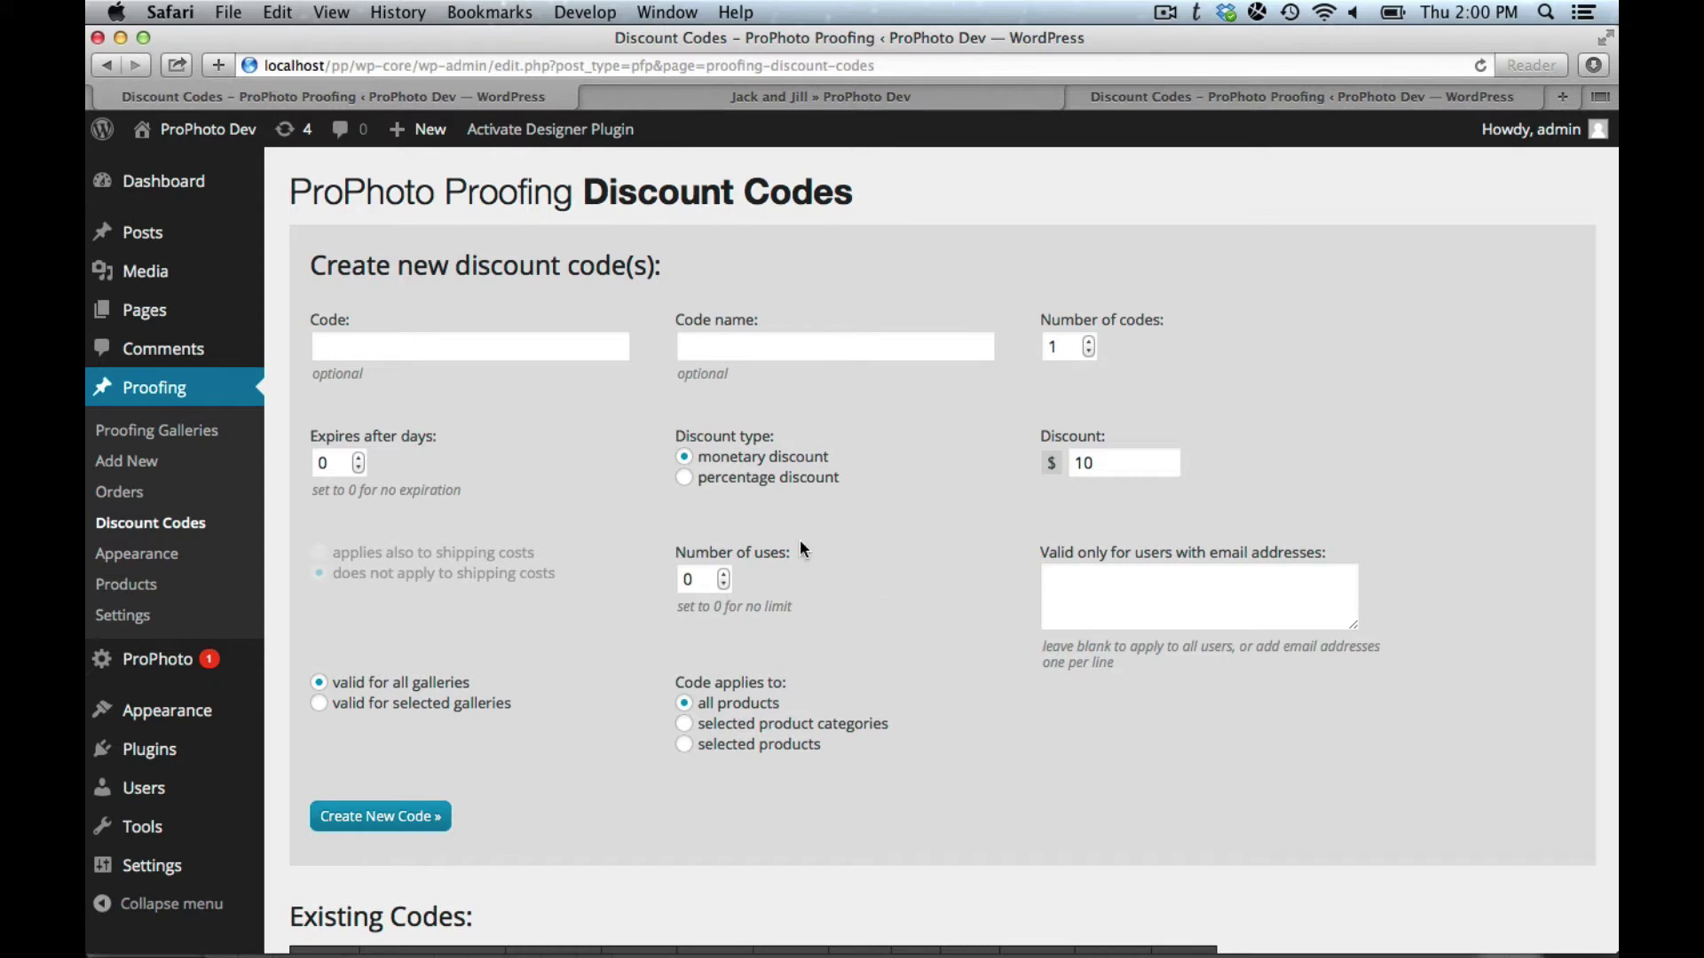
scroll(867, 639, "down", 5)
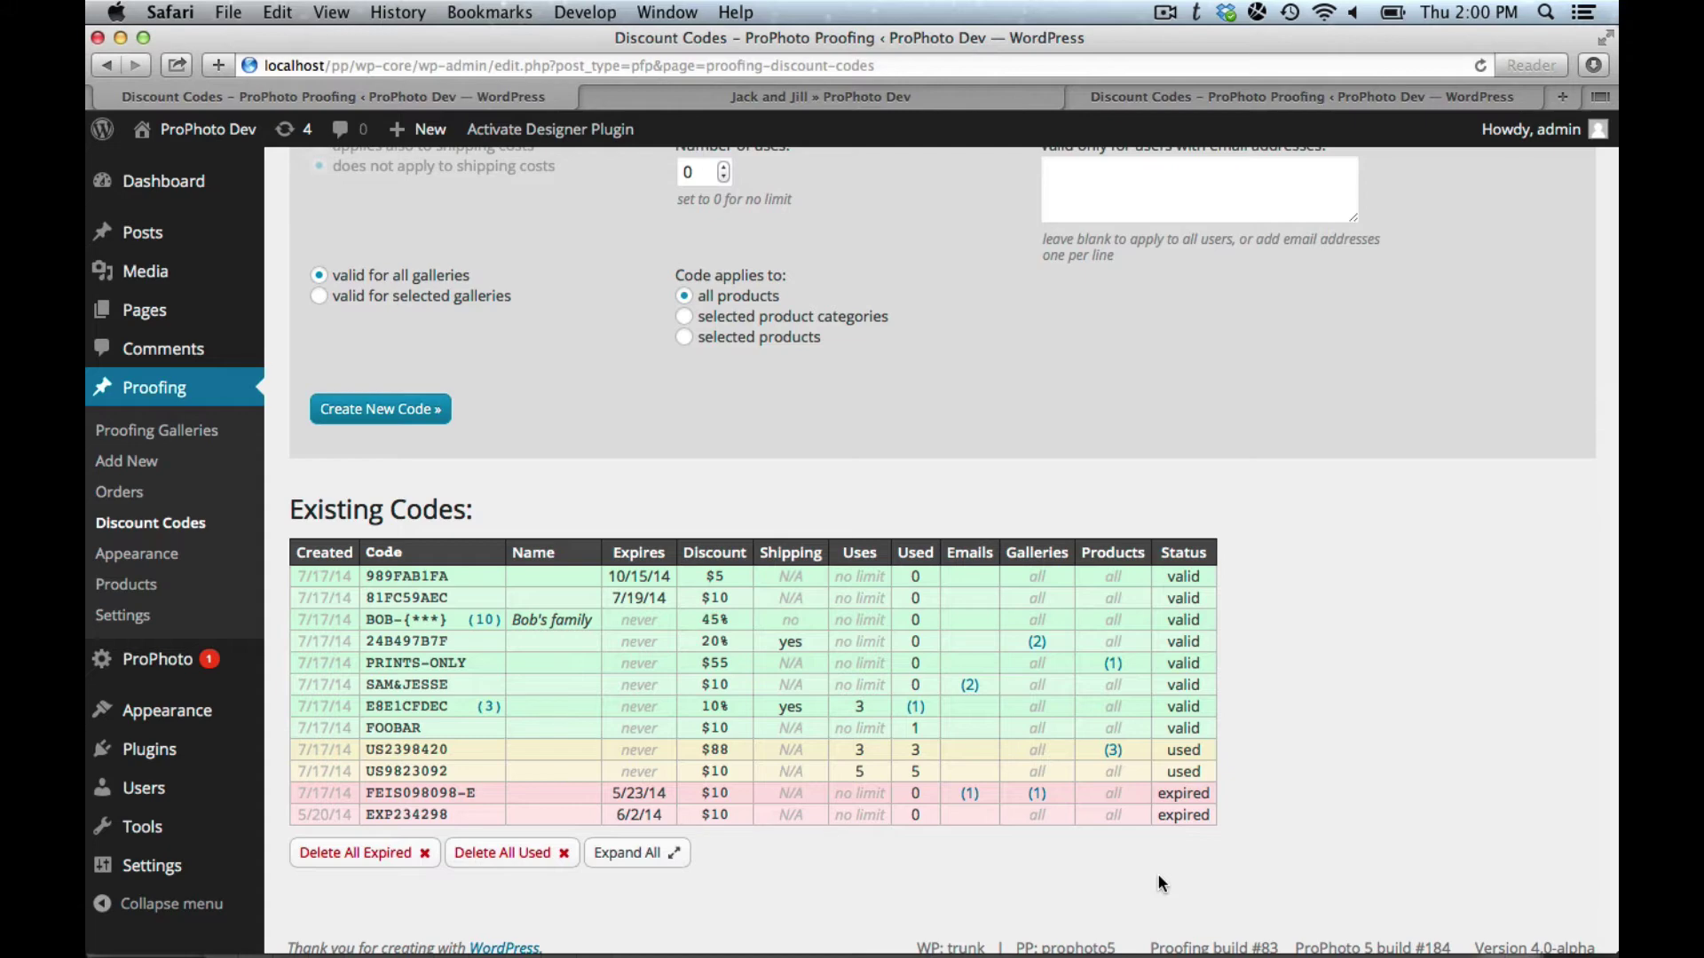
scroll(1157, 873, "up", 5)
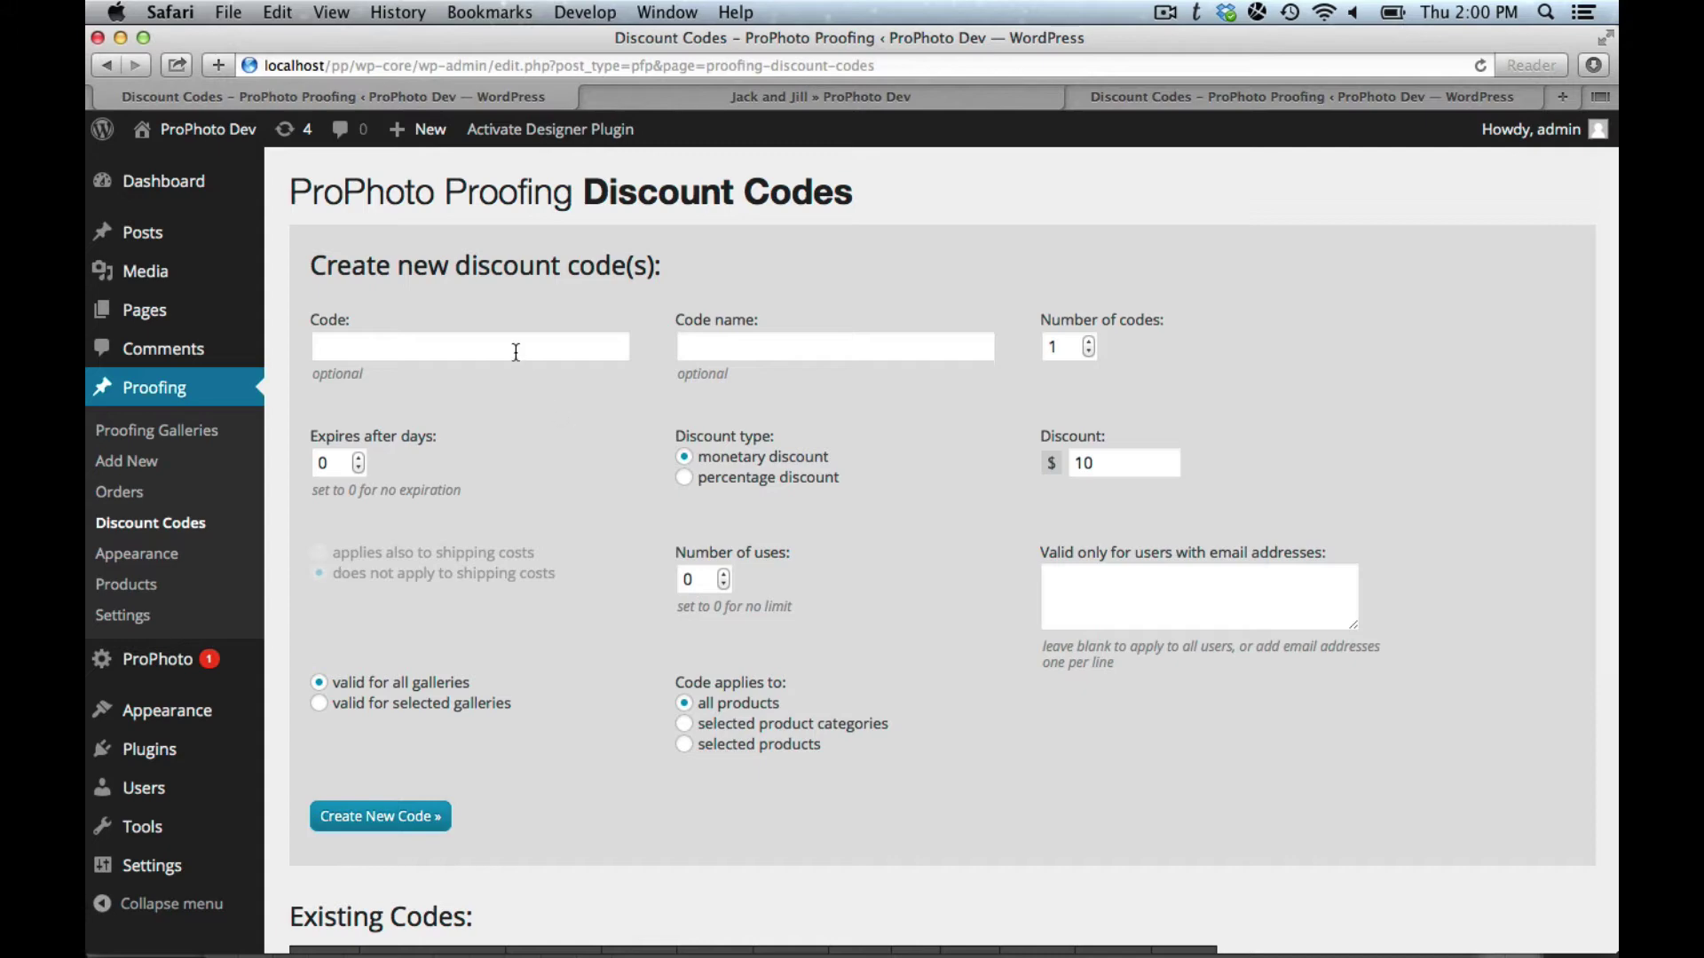
Step: Type a trial custom code FOOBARSDLFKJSD, then clear the Code field again
left_click(516, 353)
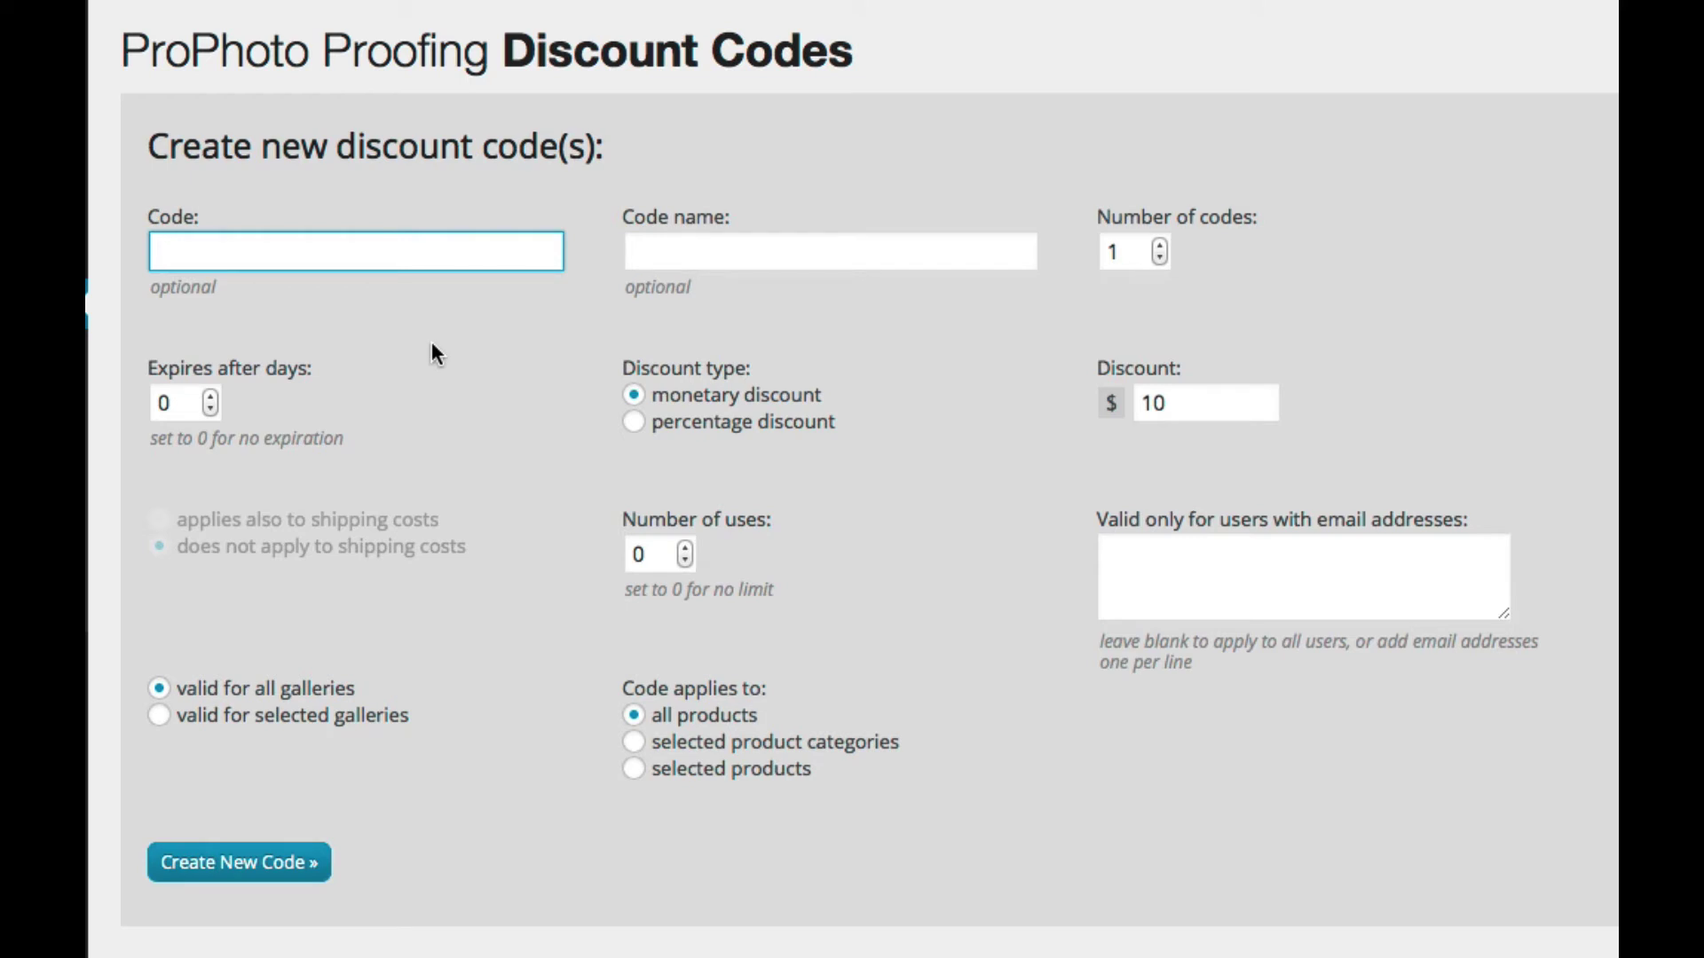
type("FOOBARSDLFKJSD")
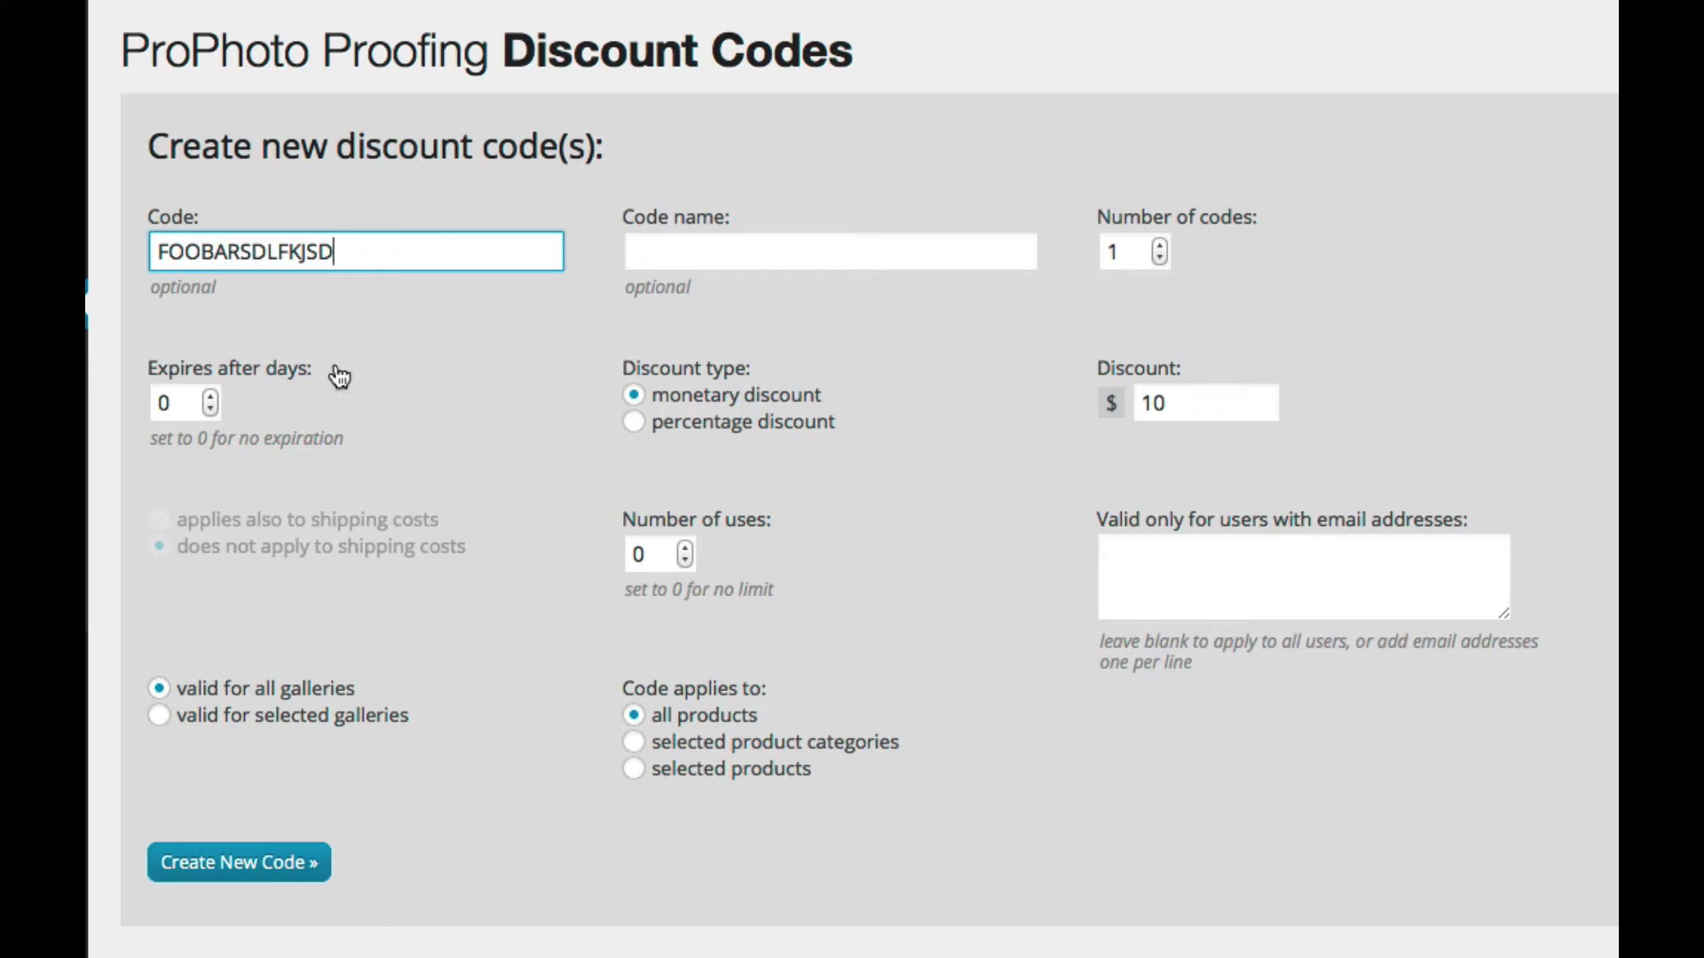
double_click(320, 253)
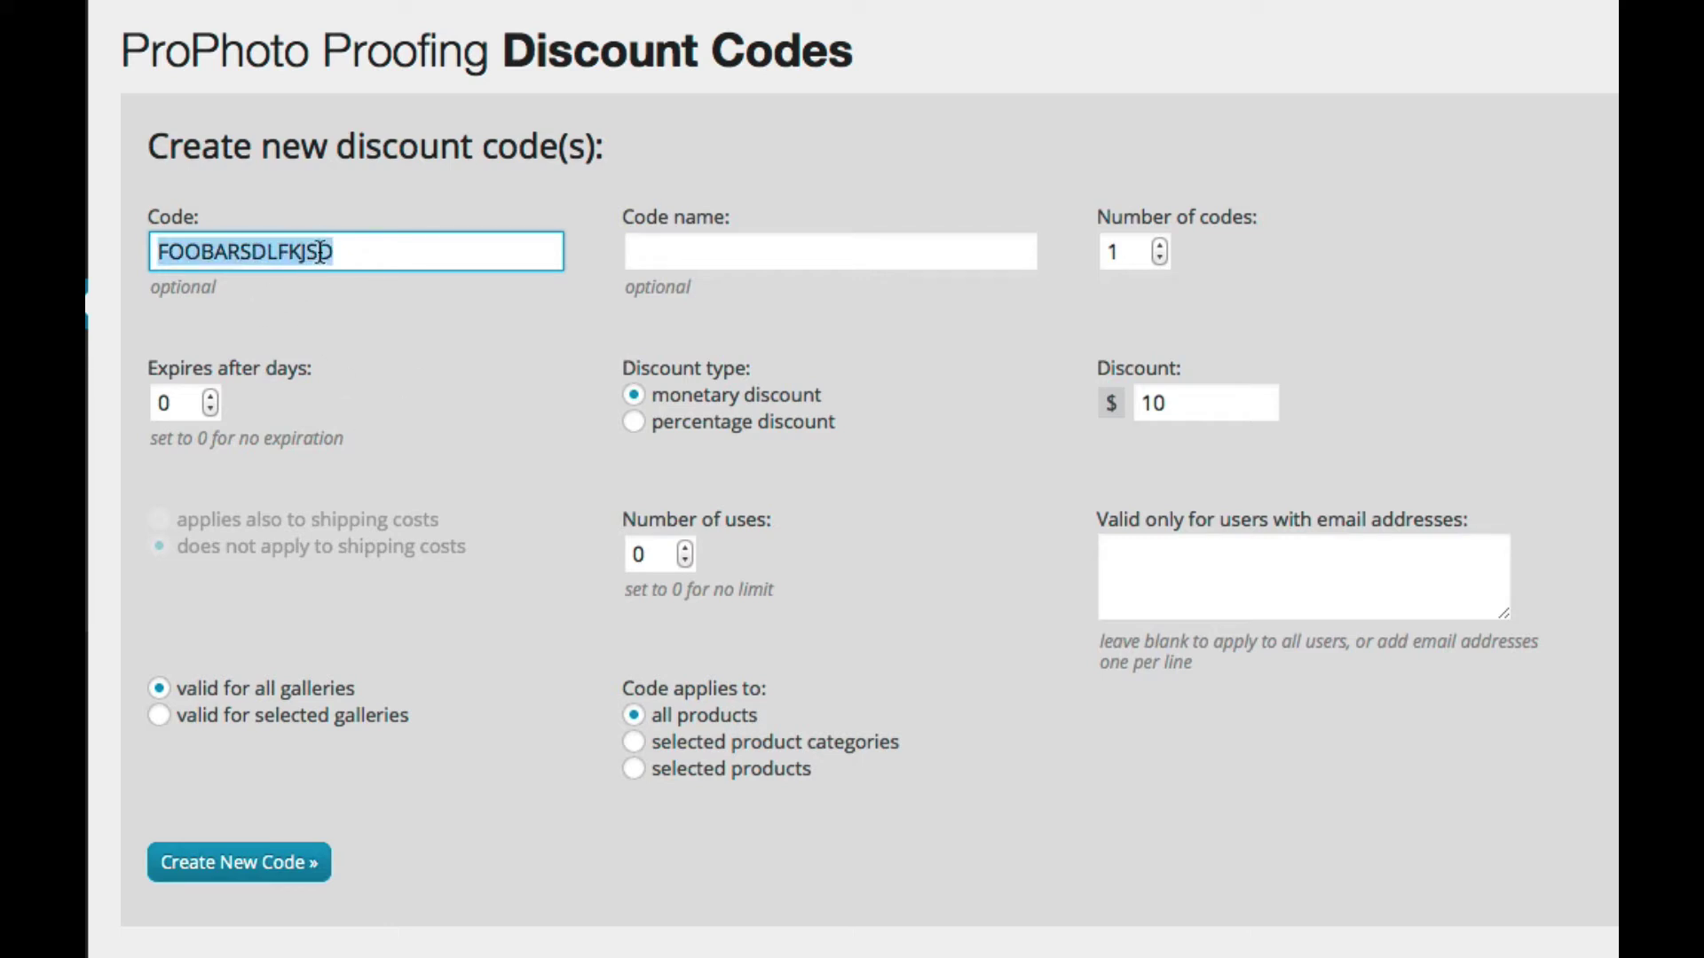
key("BackSpace")
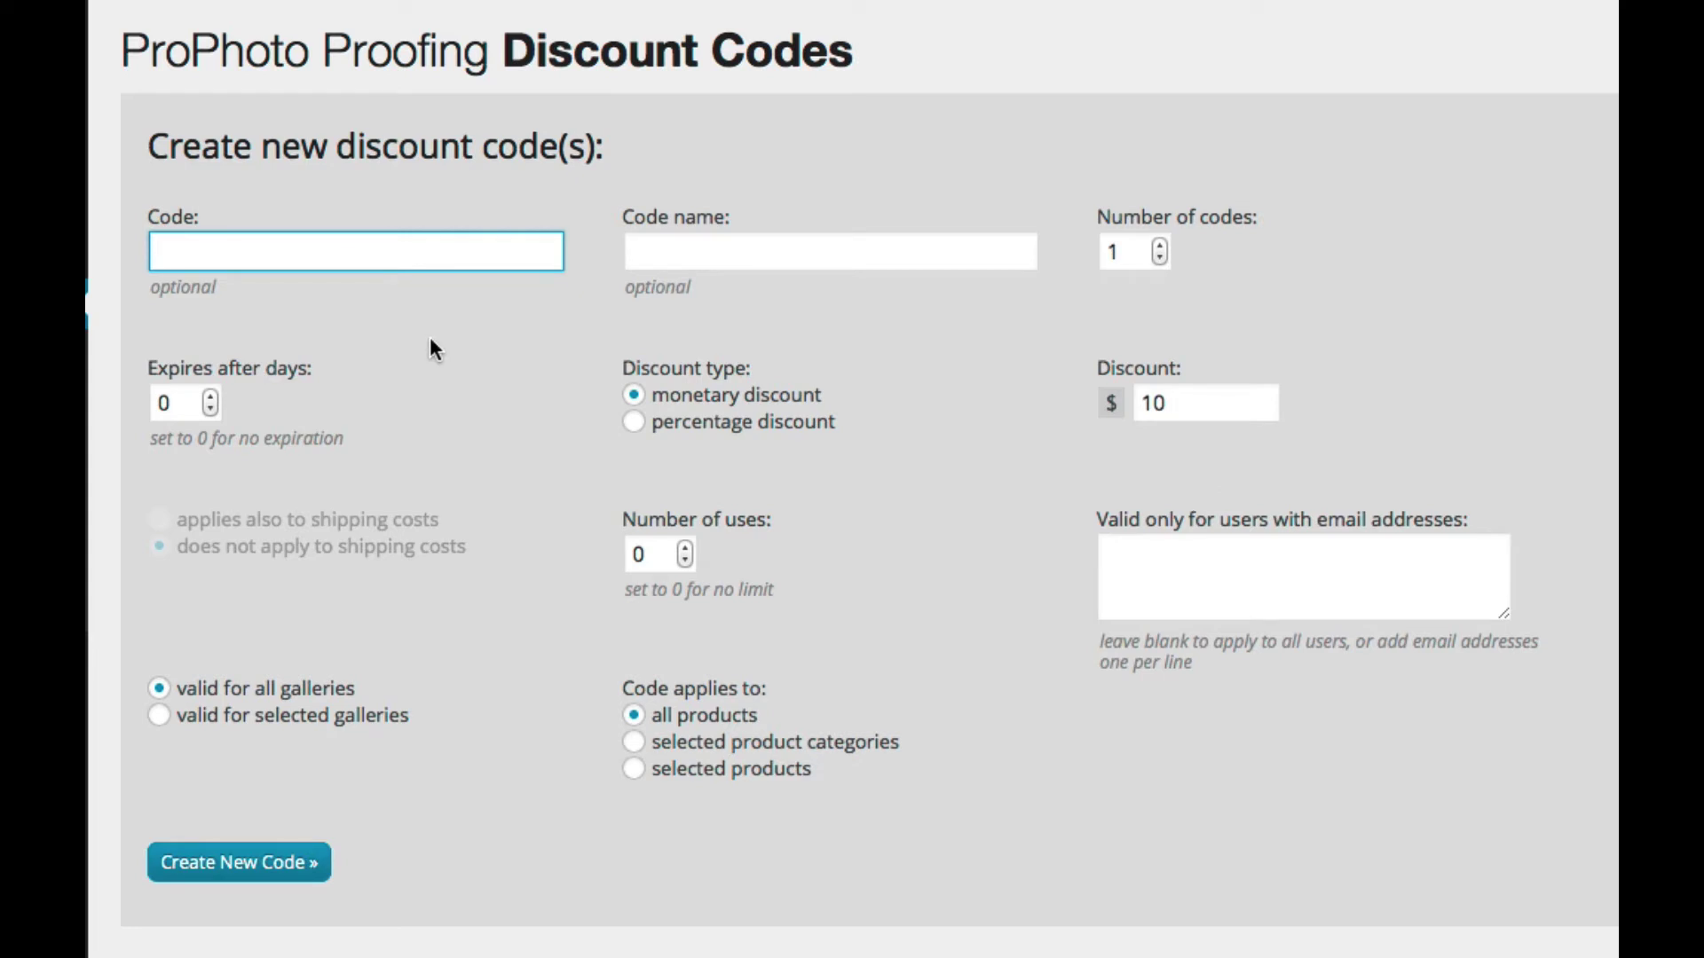
Step: Name the code 'My test', create it, and check its generated code 94C21F27C
scroll(429, 337, "down", 5)
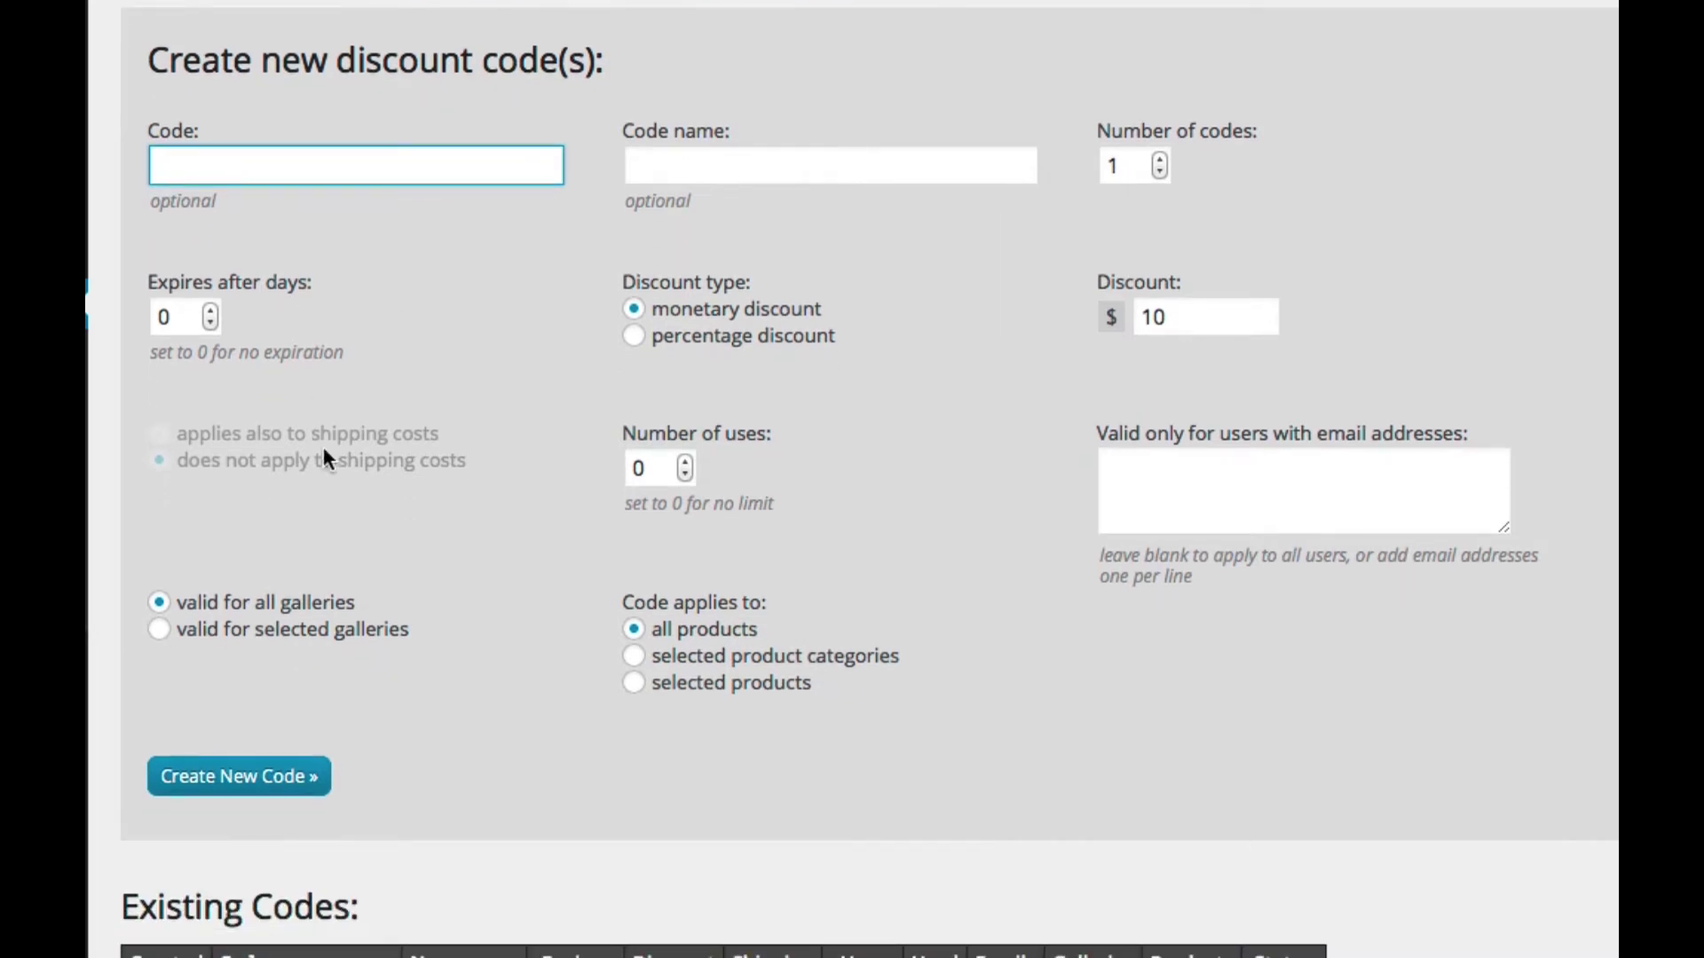
scroll(386, 499, "up", 3)
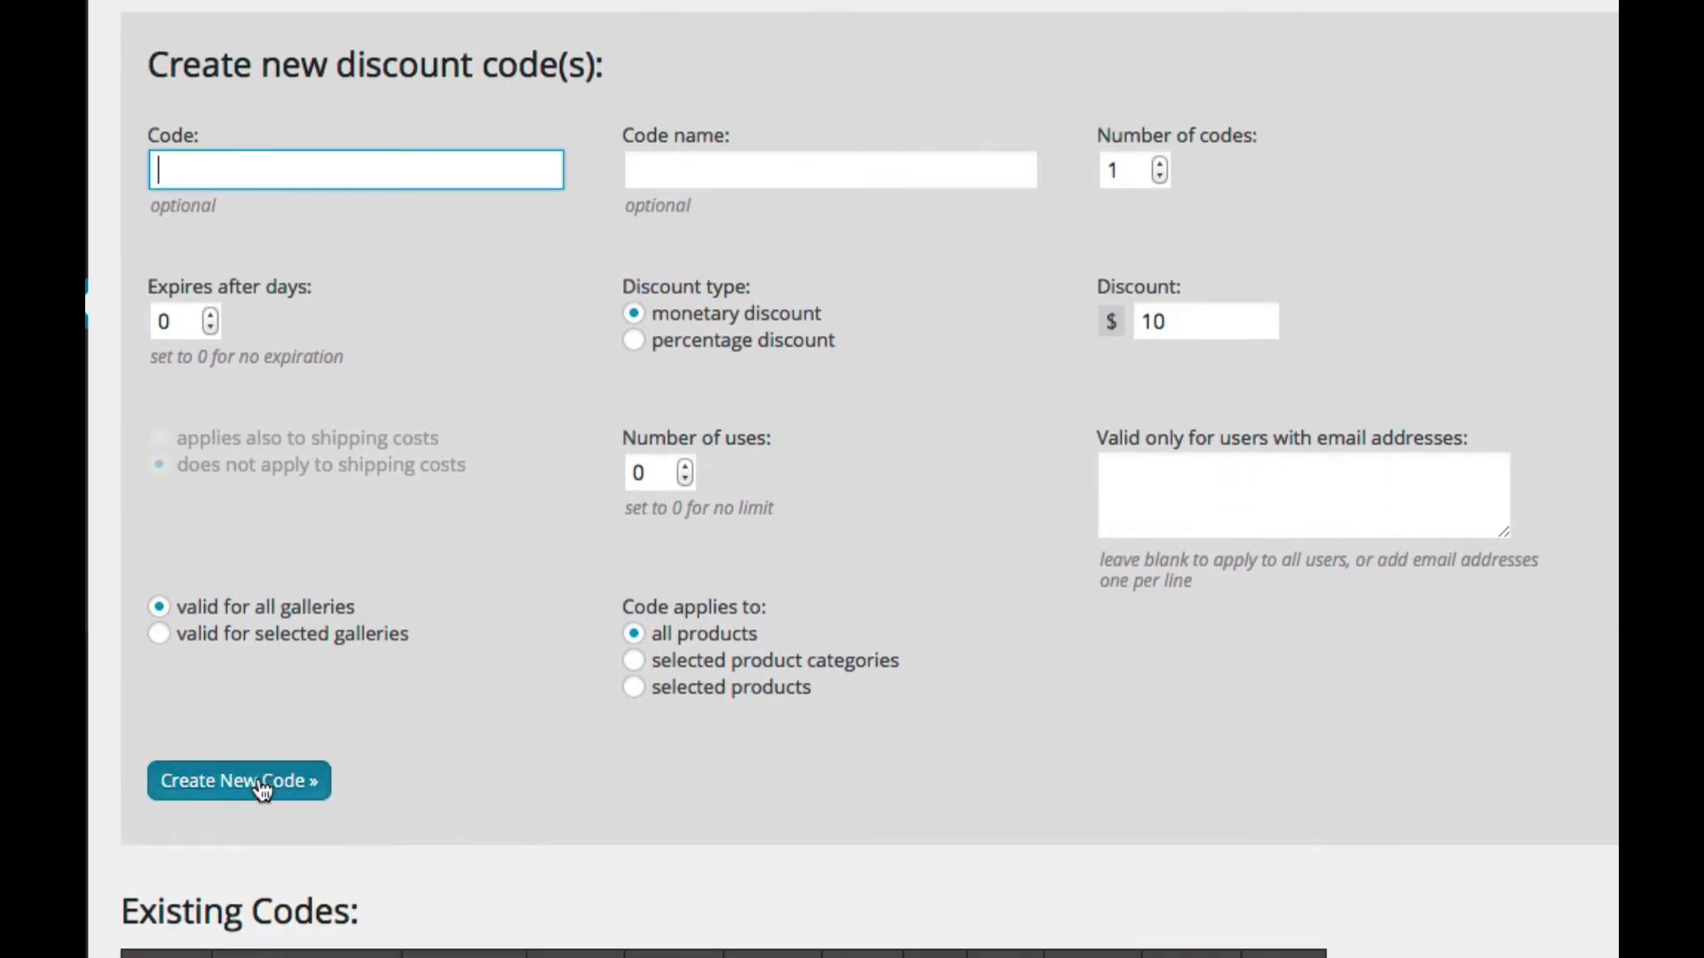
left_click(685, 183)
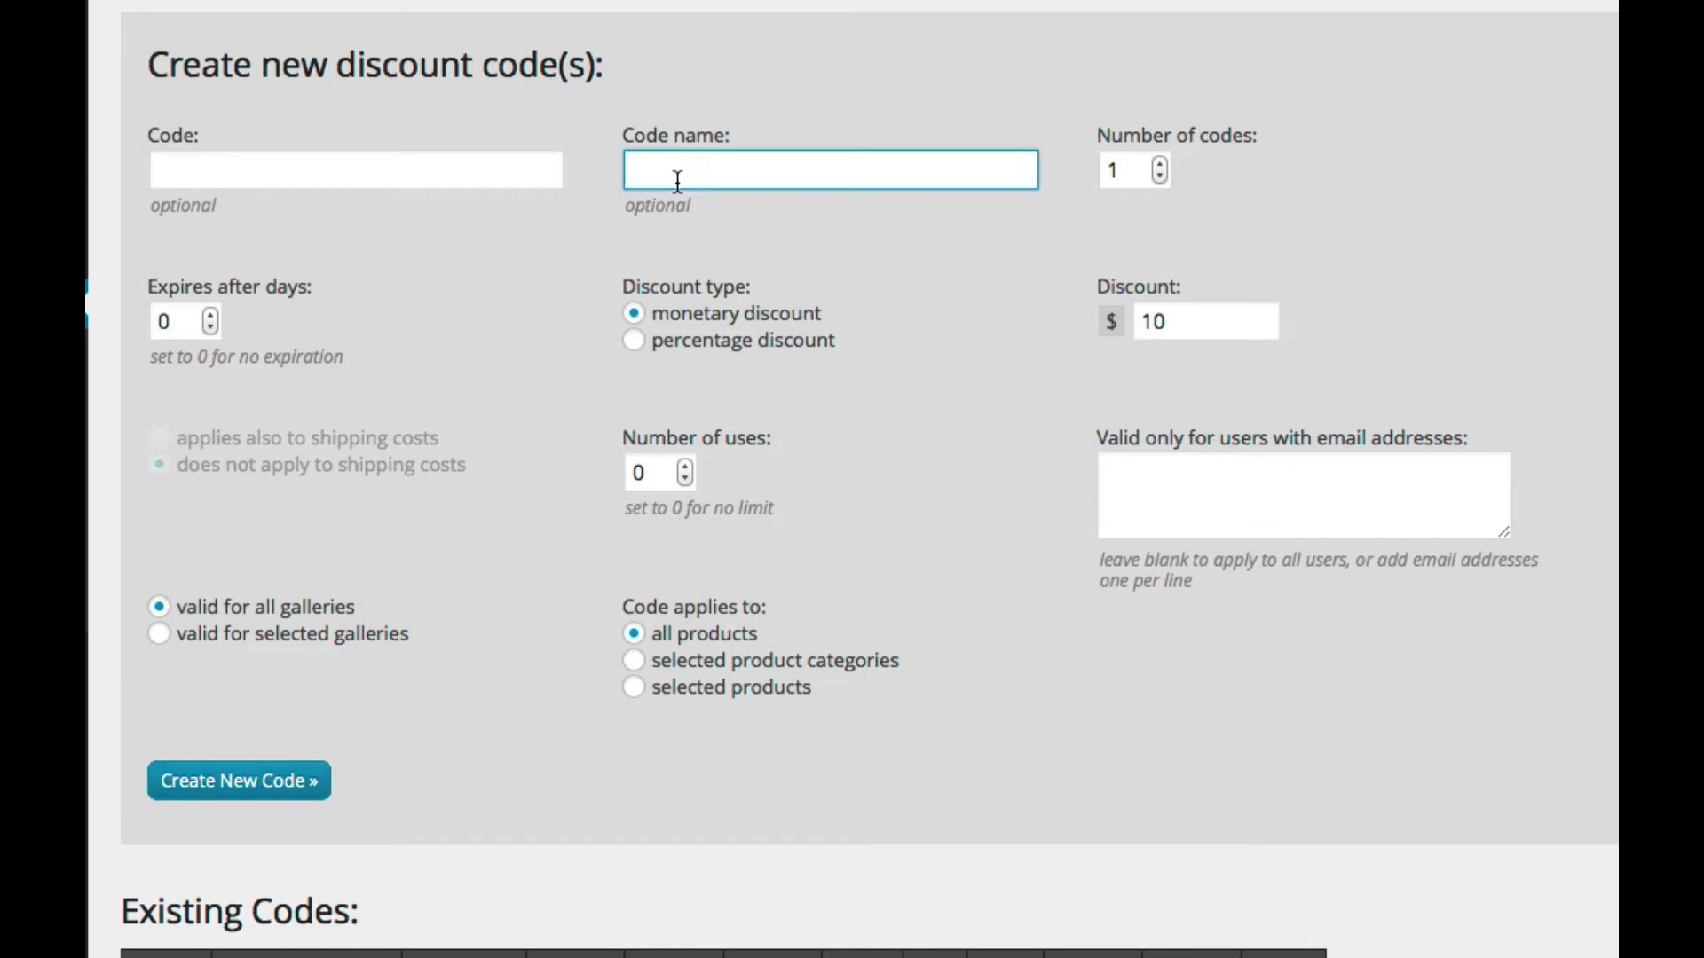
type("My test")
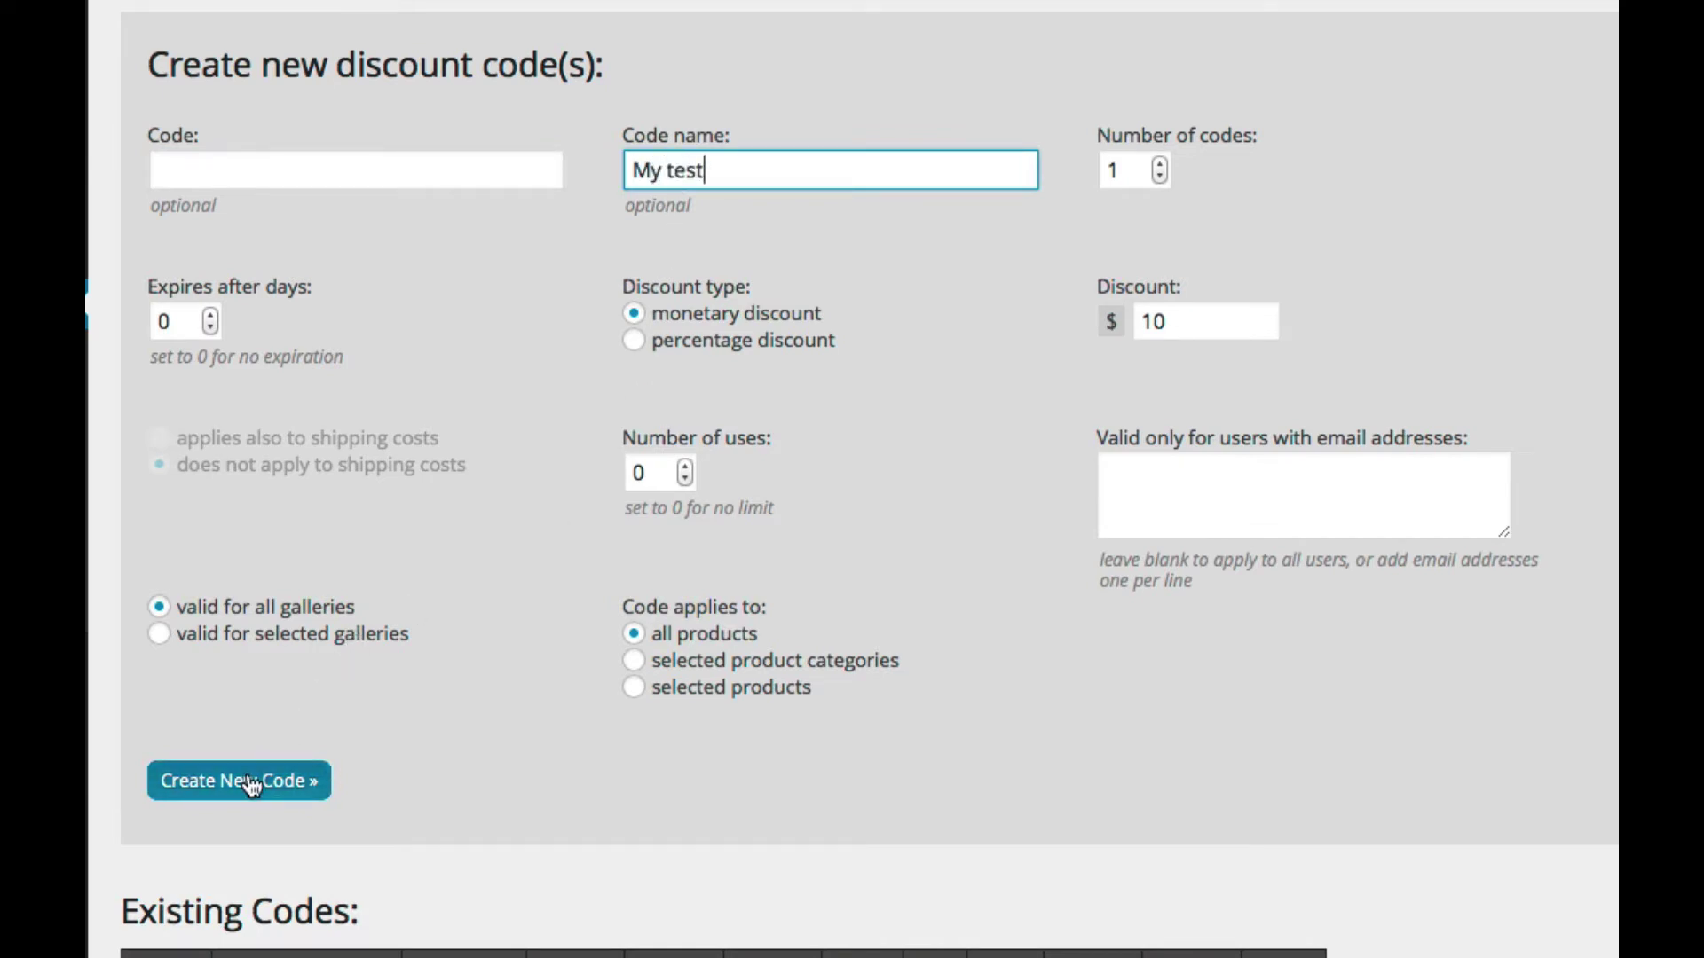
left_click(247, 781)
scroll(464, 647, "down", 5)
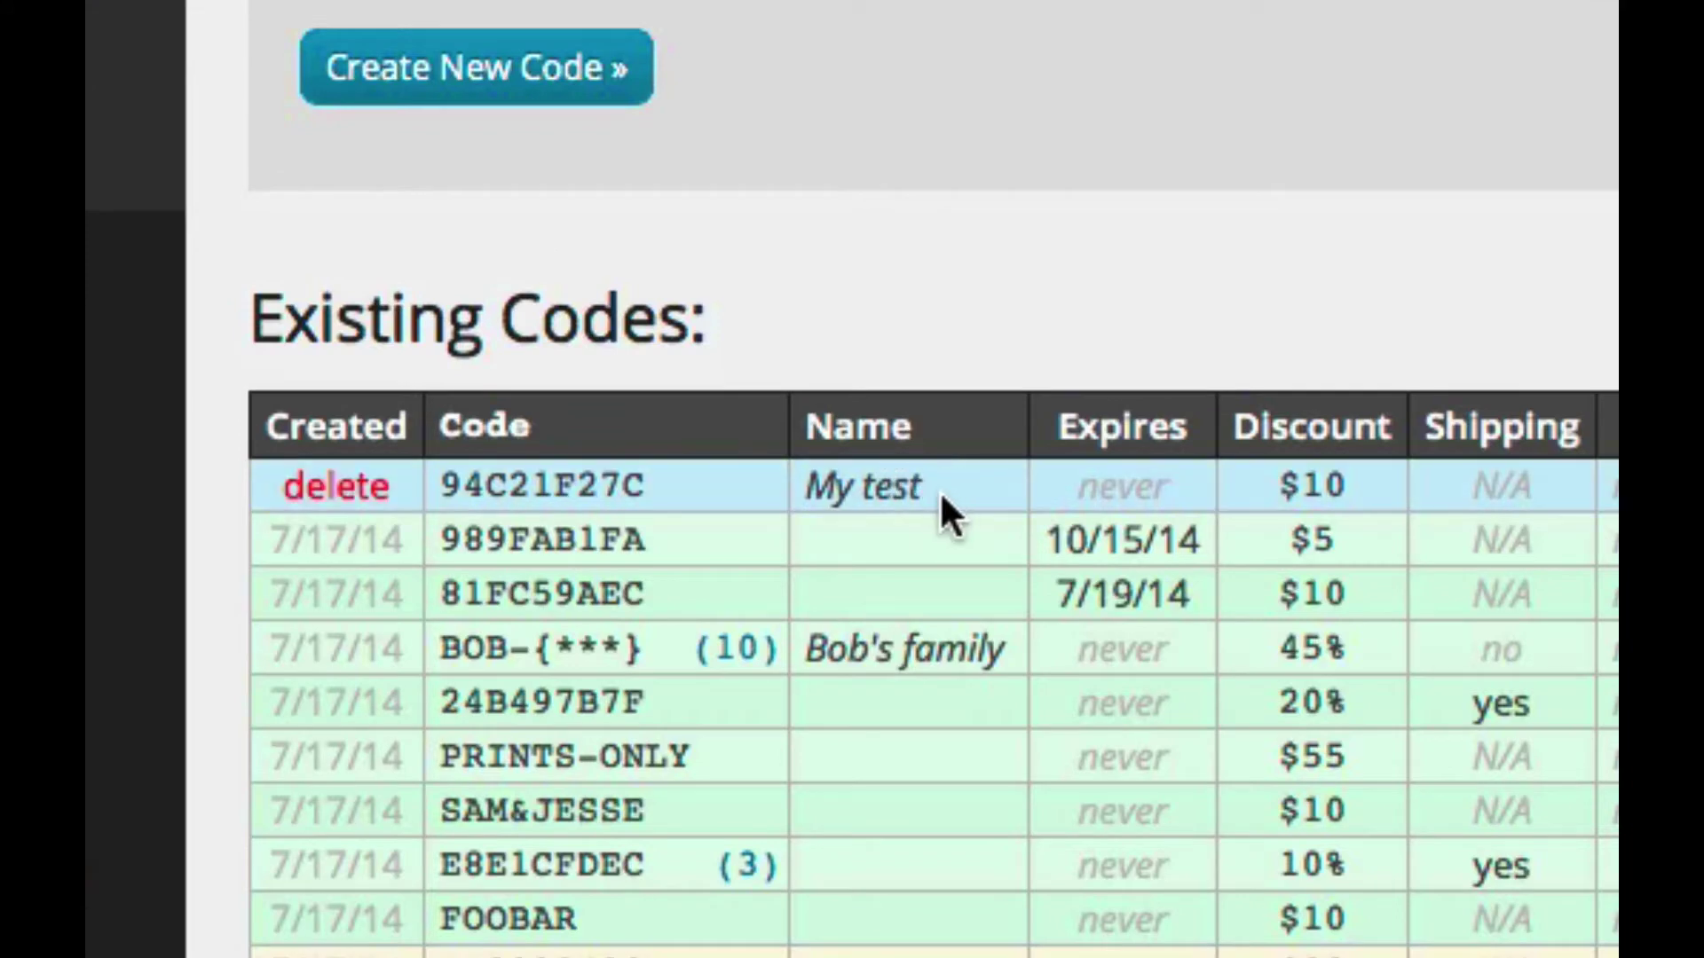
double_click(550, 494)
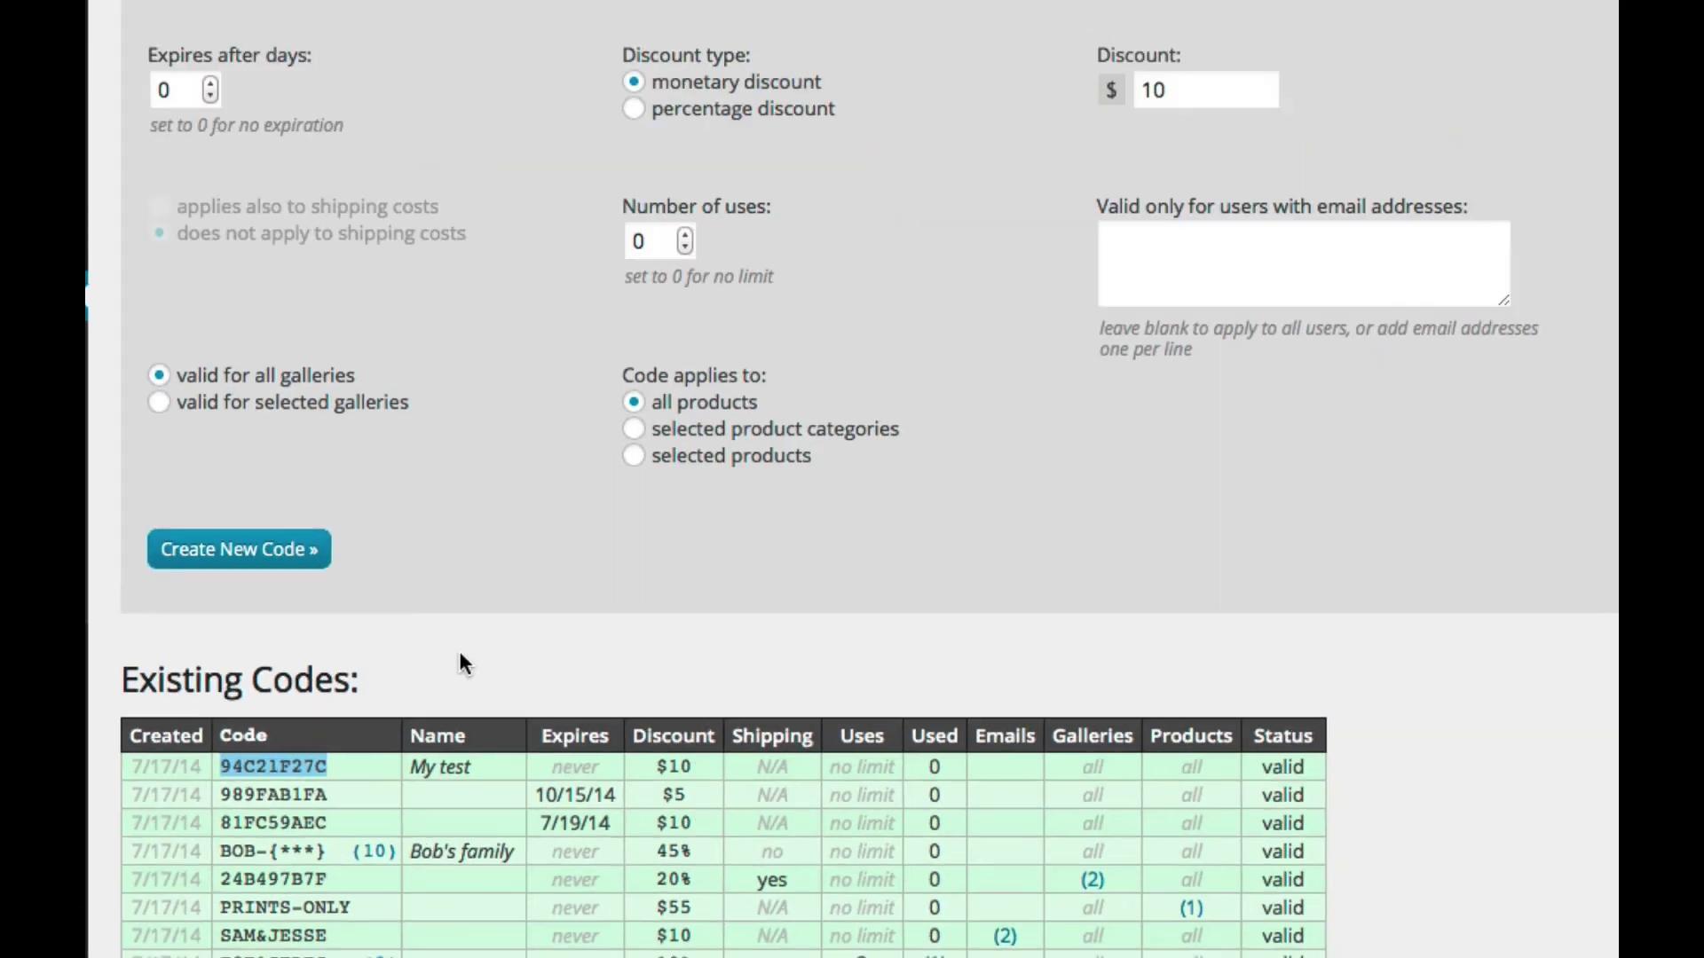
scroll(822, 252, "up", 5)
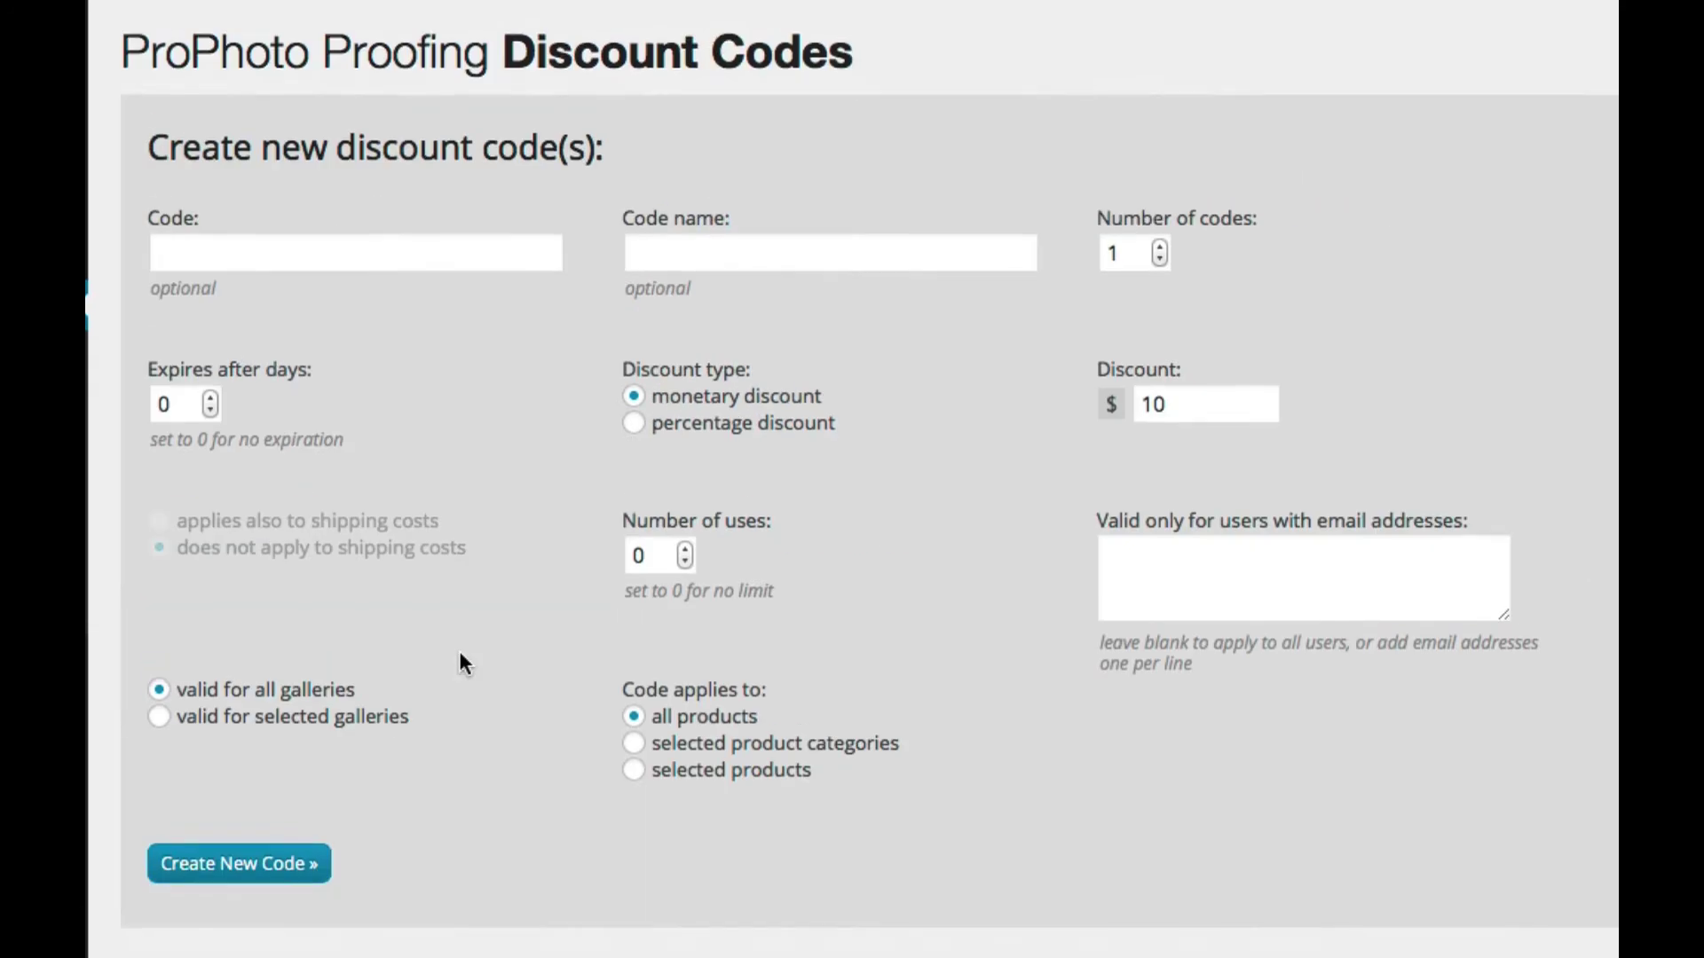
Step: Enter the custom code SUZYQ, create it, and check it in Existing Codes
left_click(264, 252)
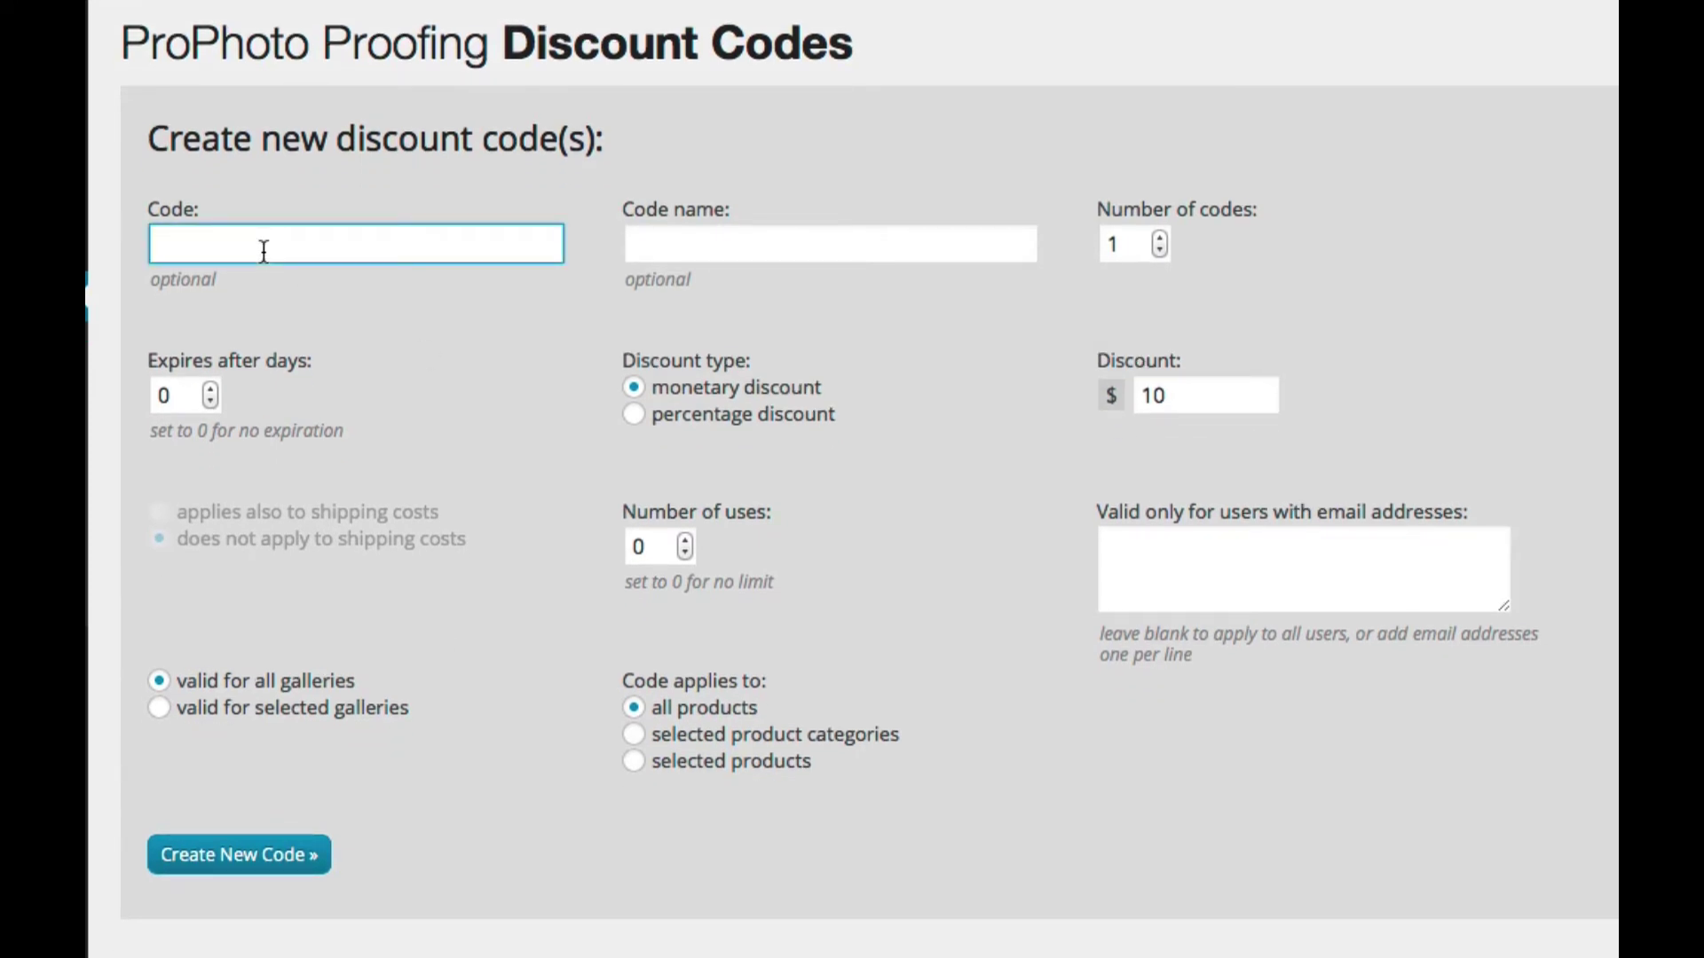
type("SUZYQ")
left_click(256, 857)
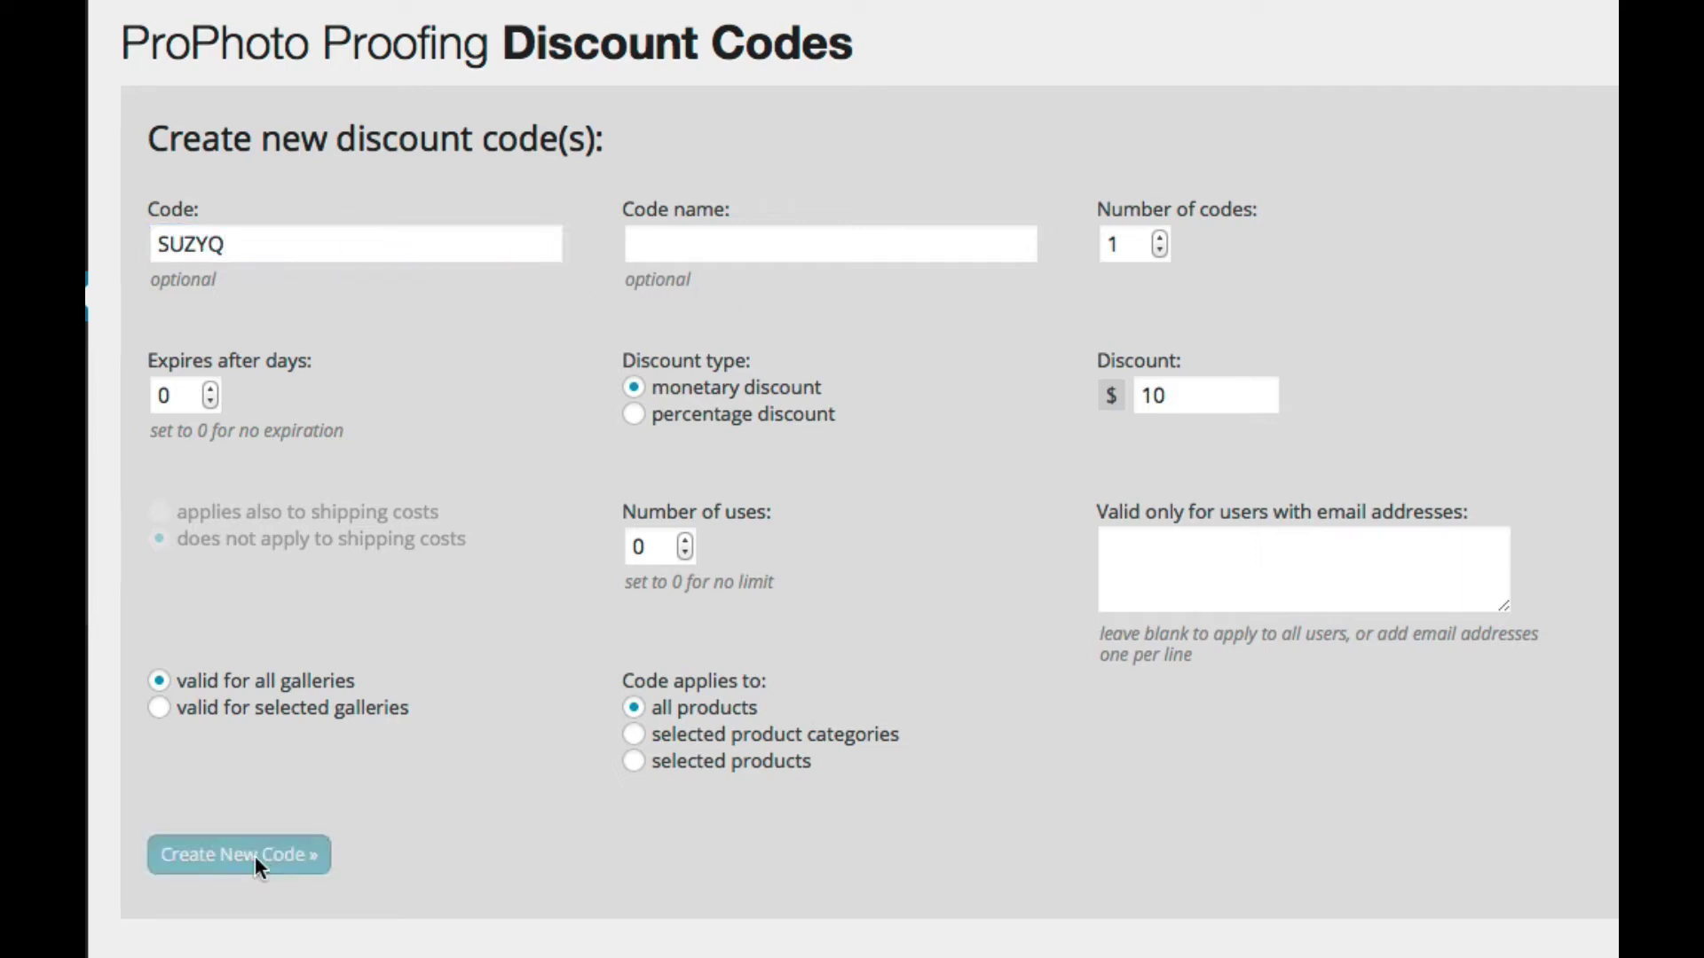
scroll(494, 568, "down", 5)
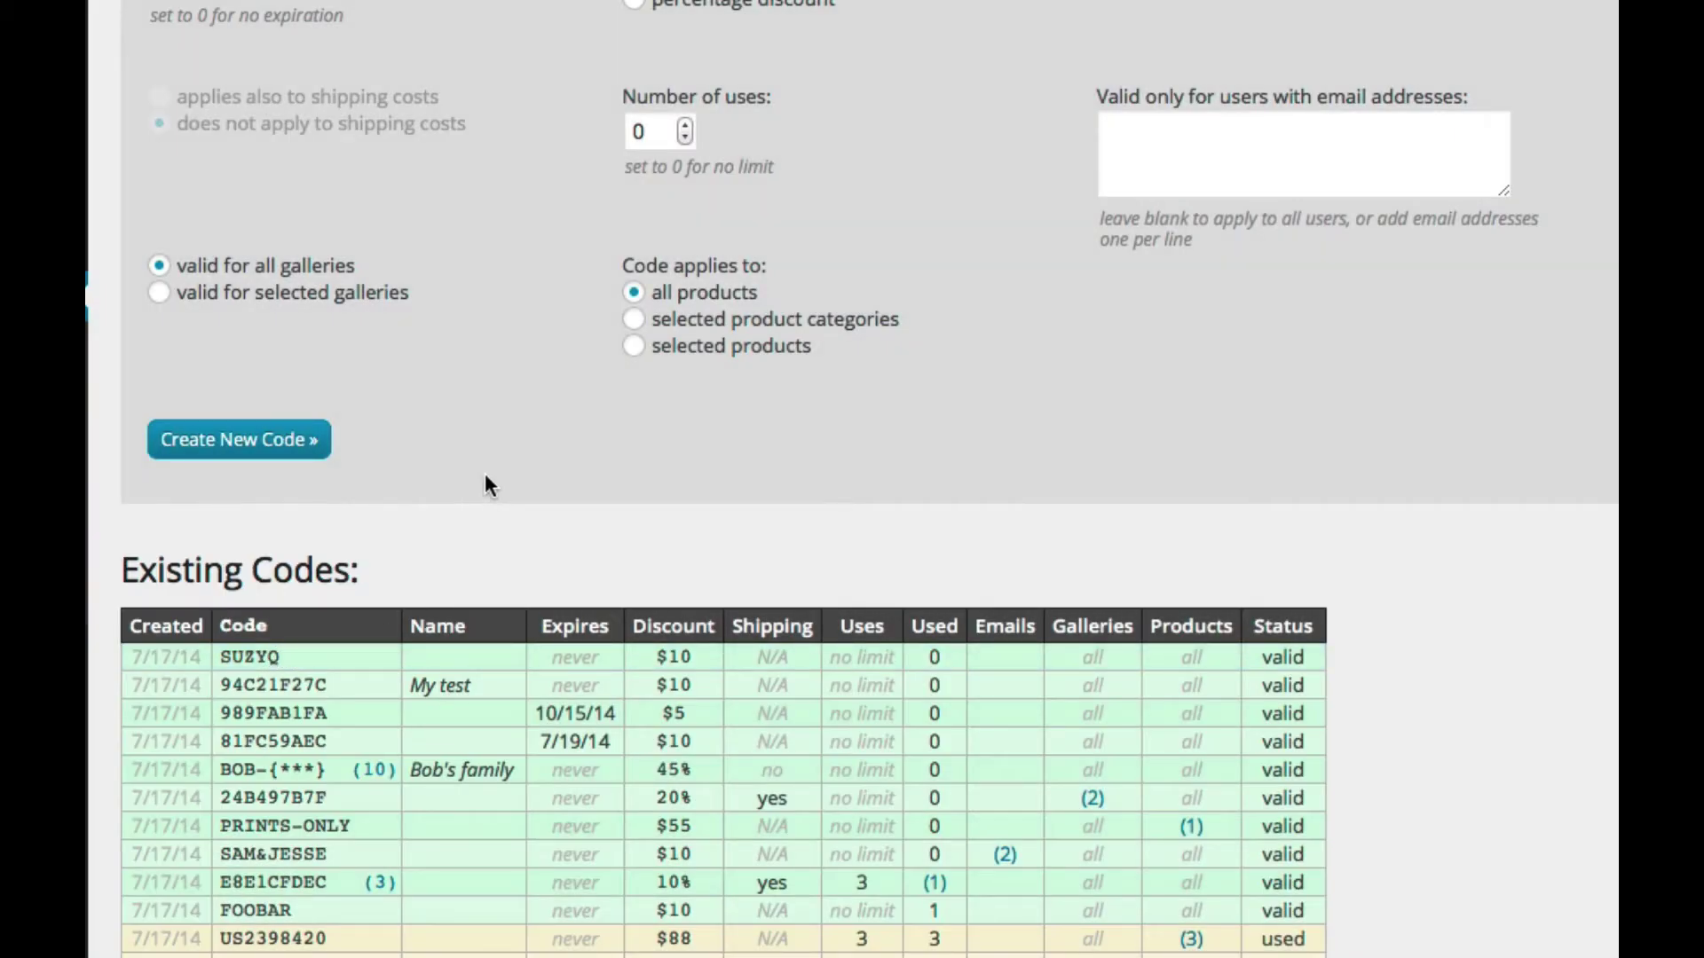
scroll(486, 479, "up", 5)
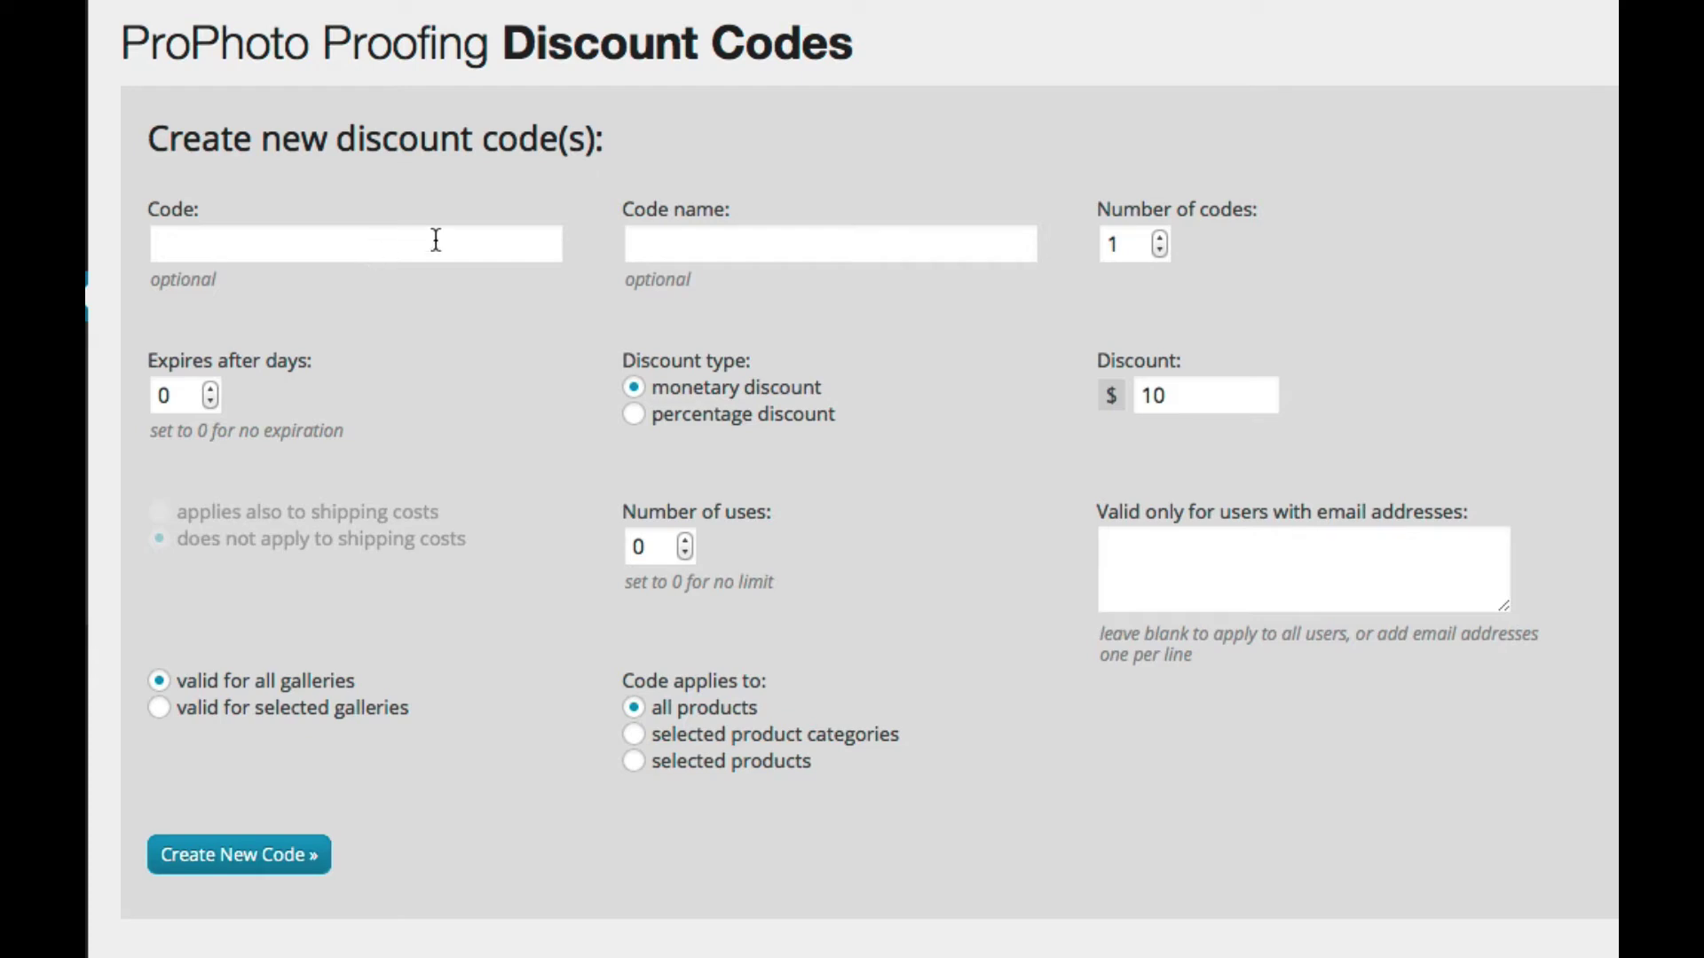
Step: Create the code SDLKFJWER with a client label as its name, then check the table
left_click(664, 247)
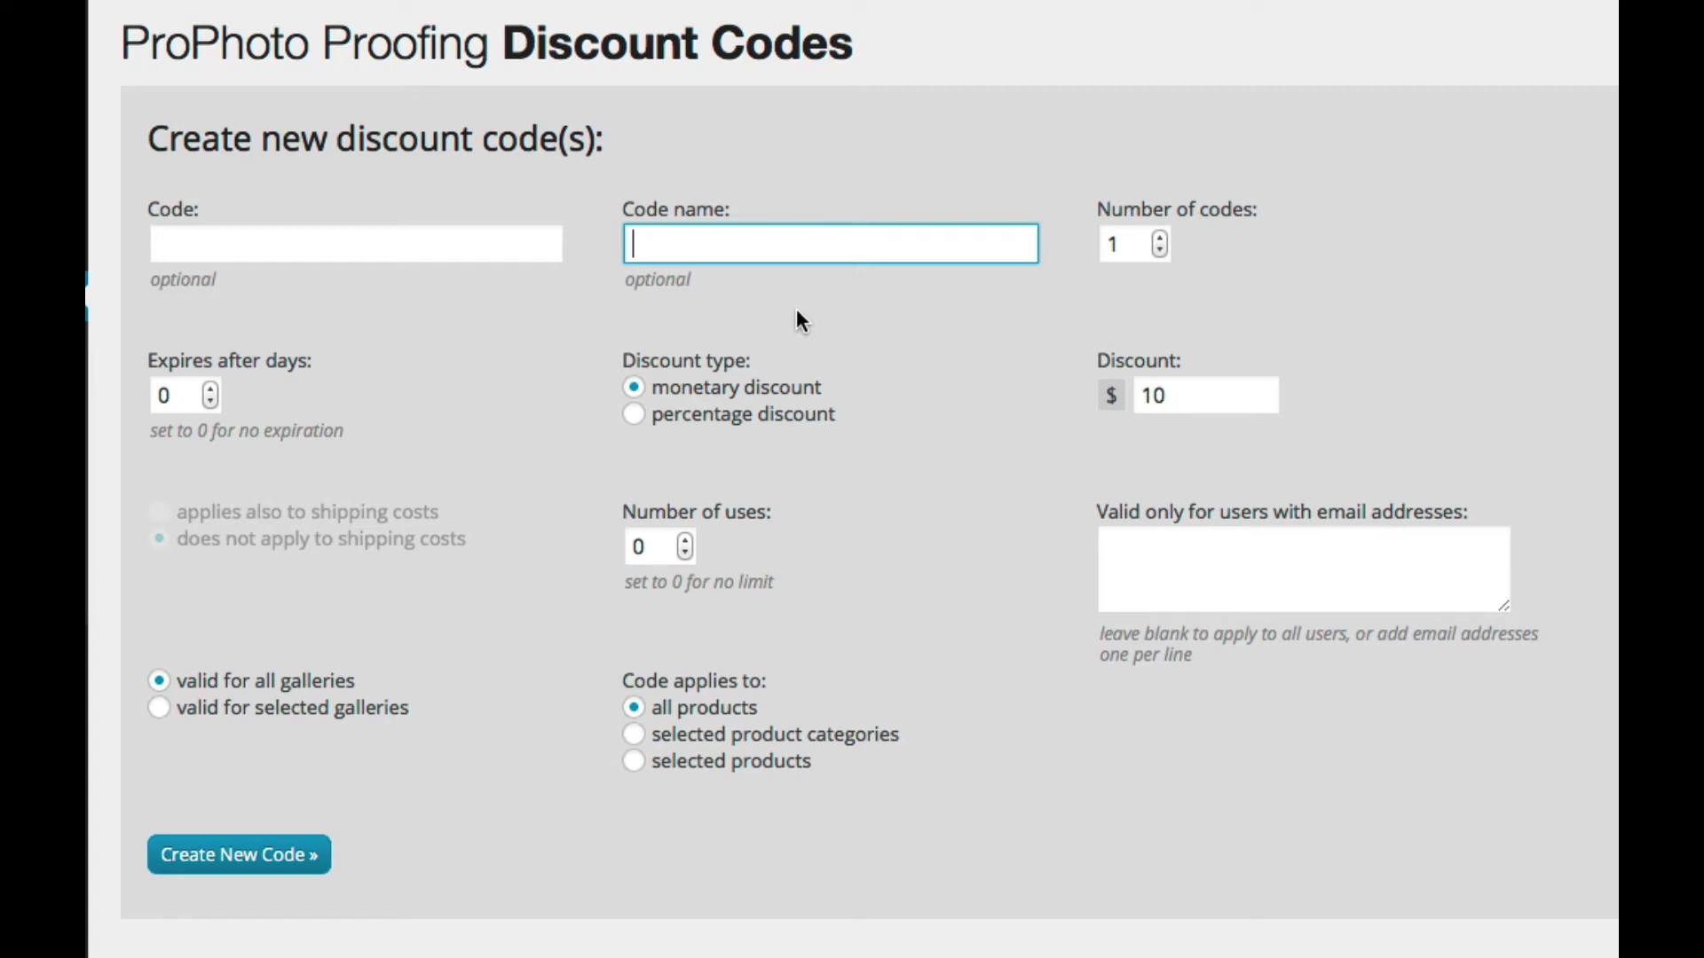
left_click(399, 250)
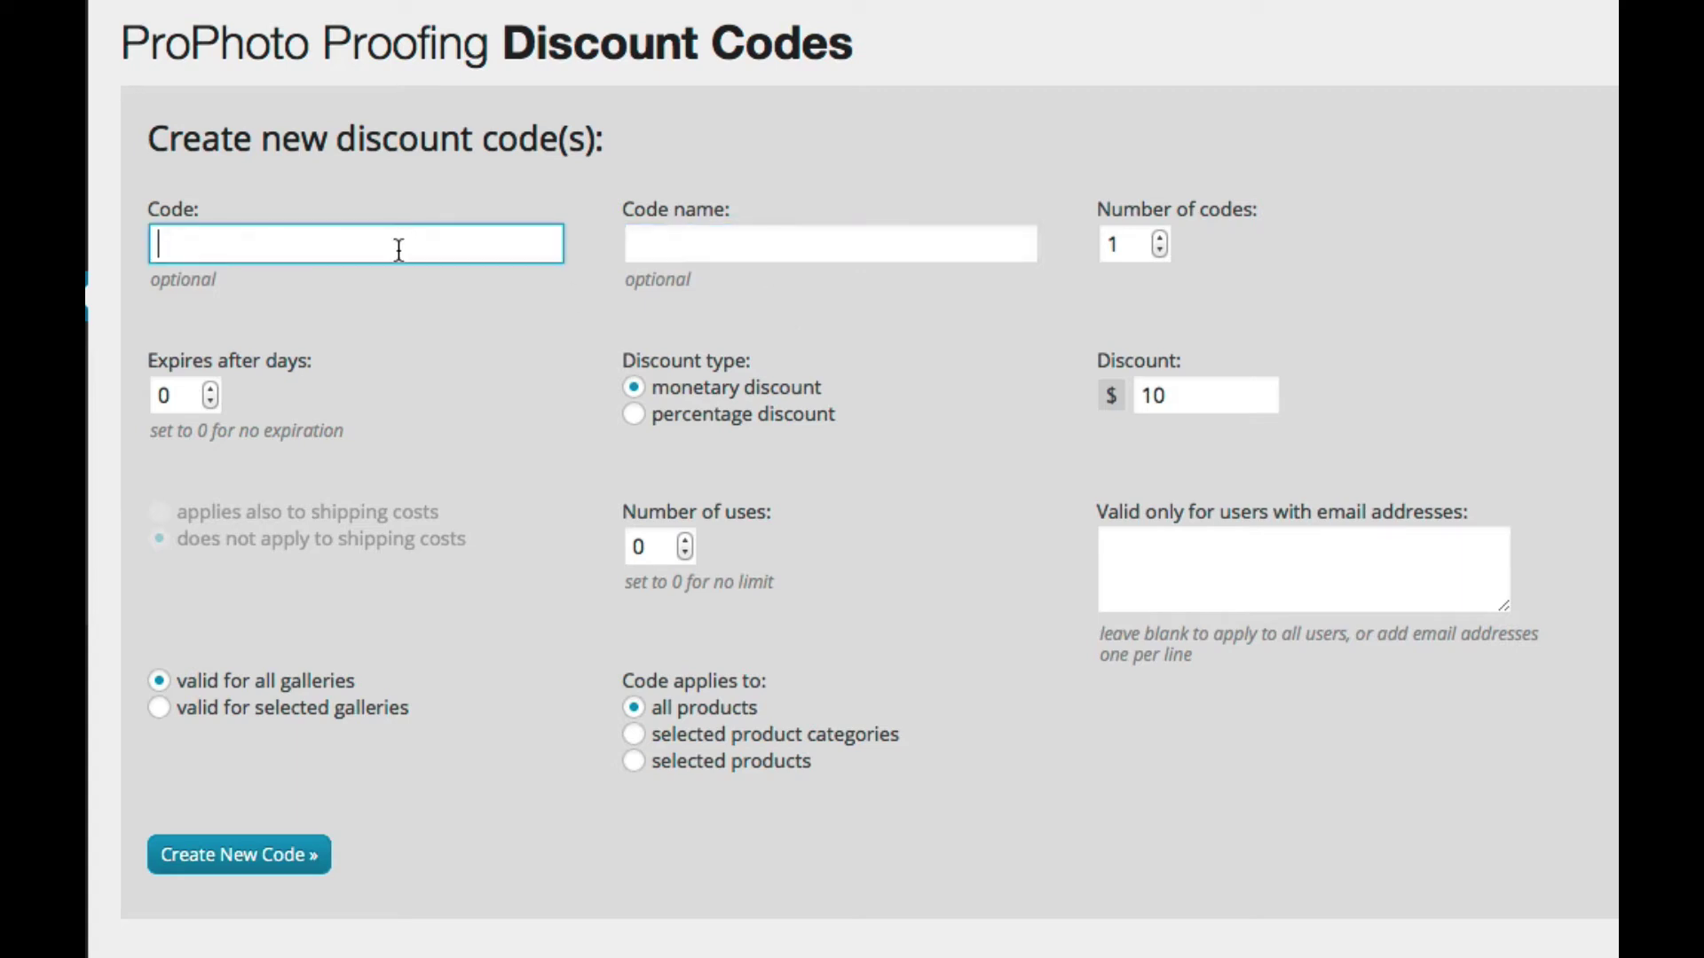
type("SDLKFJWER")
left_click(656, 252)
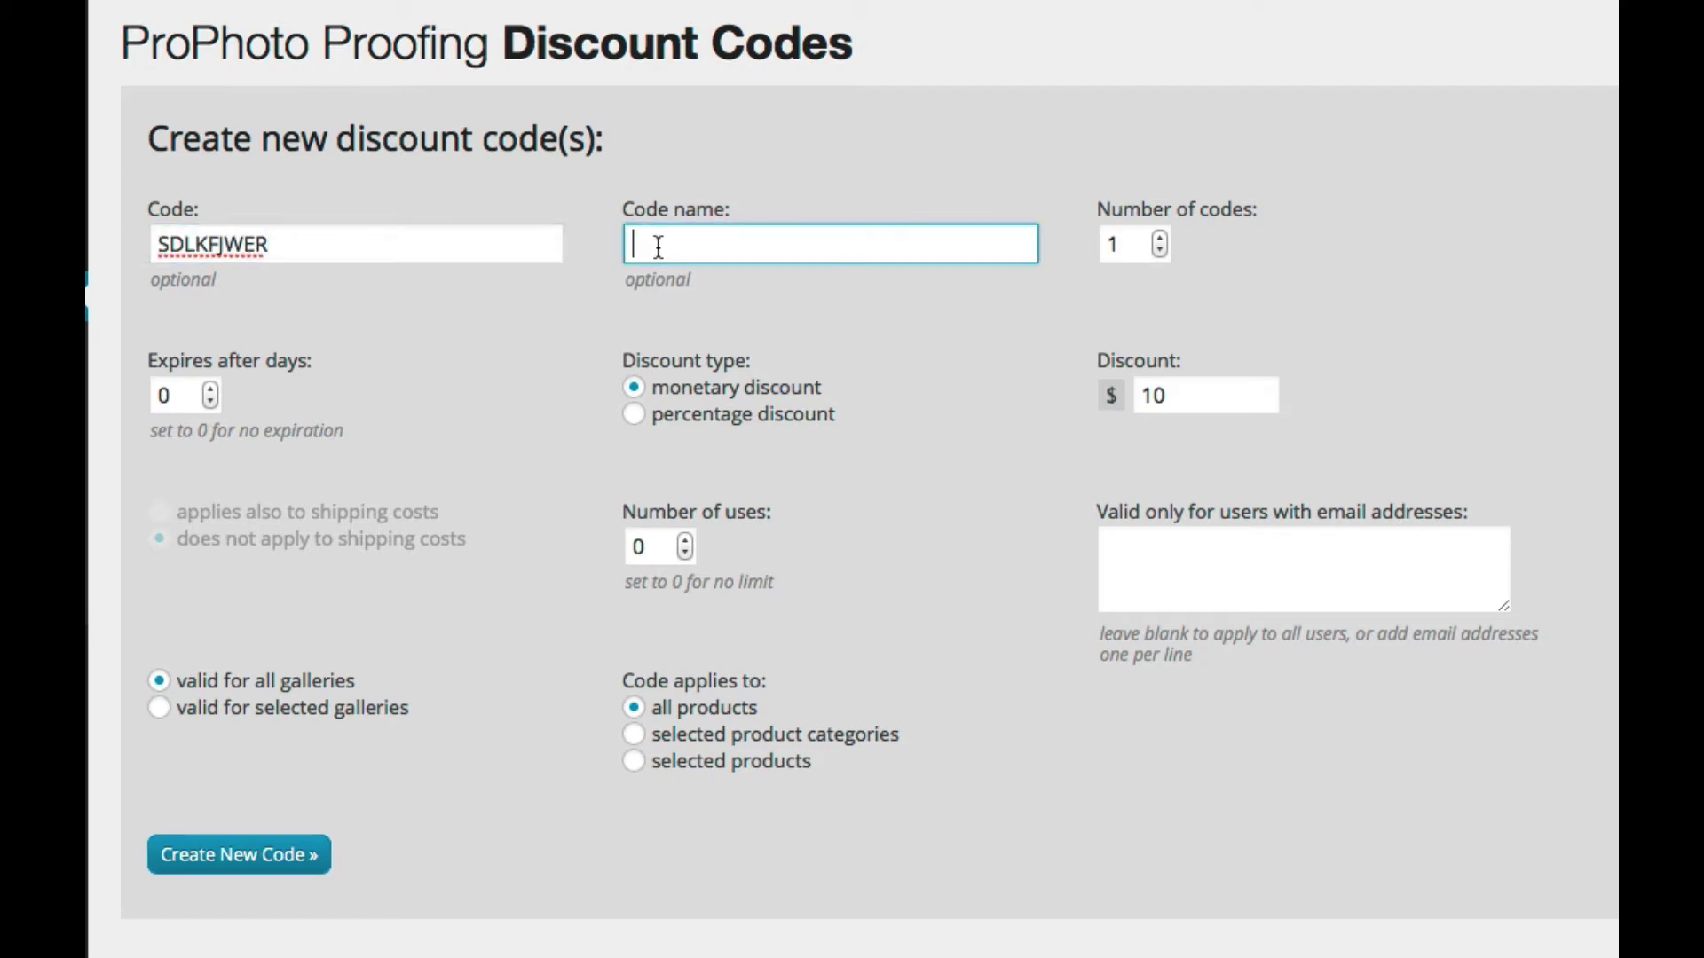
type("For Client Lucy")
left_click(221, 847)
scroll(427, 619, "down", 4)
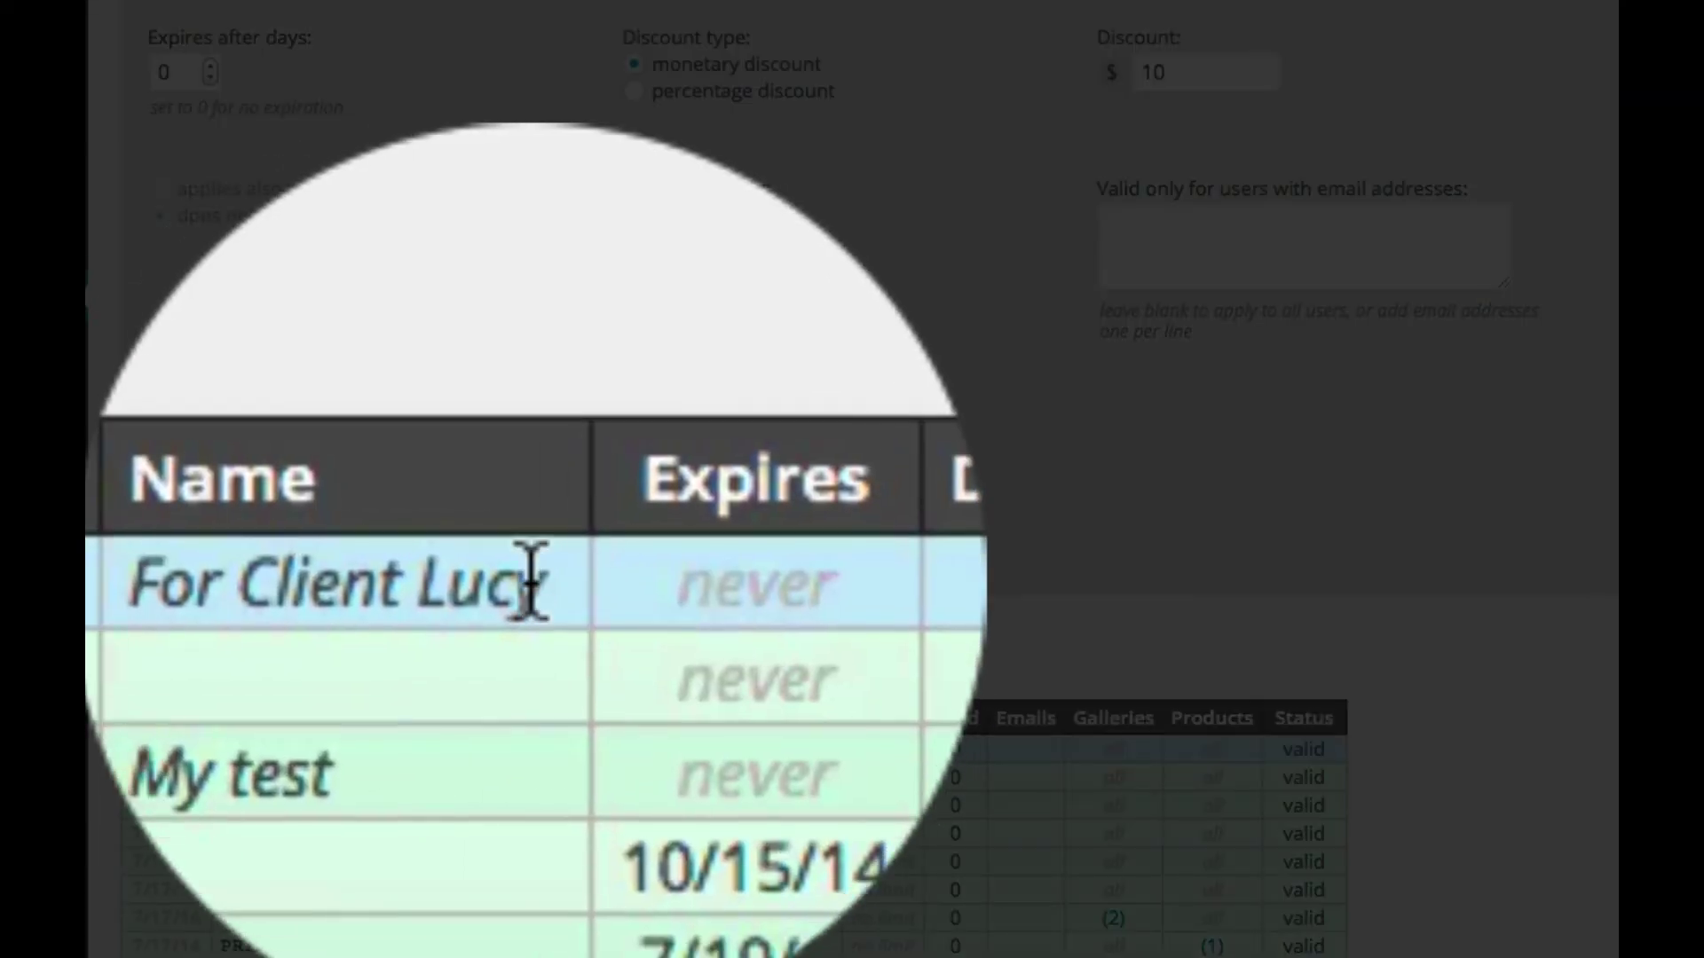
scroll(604, 582, "up", 4)
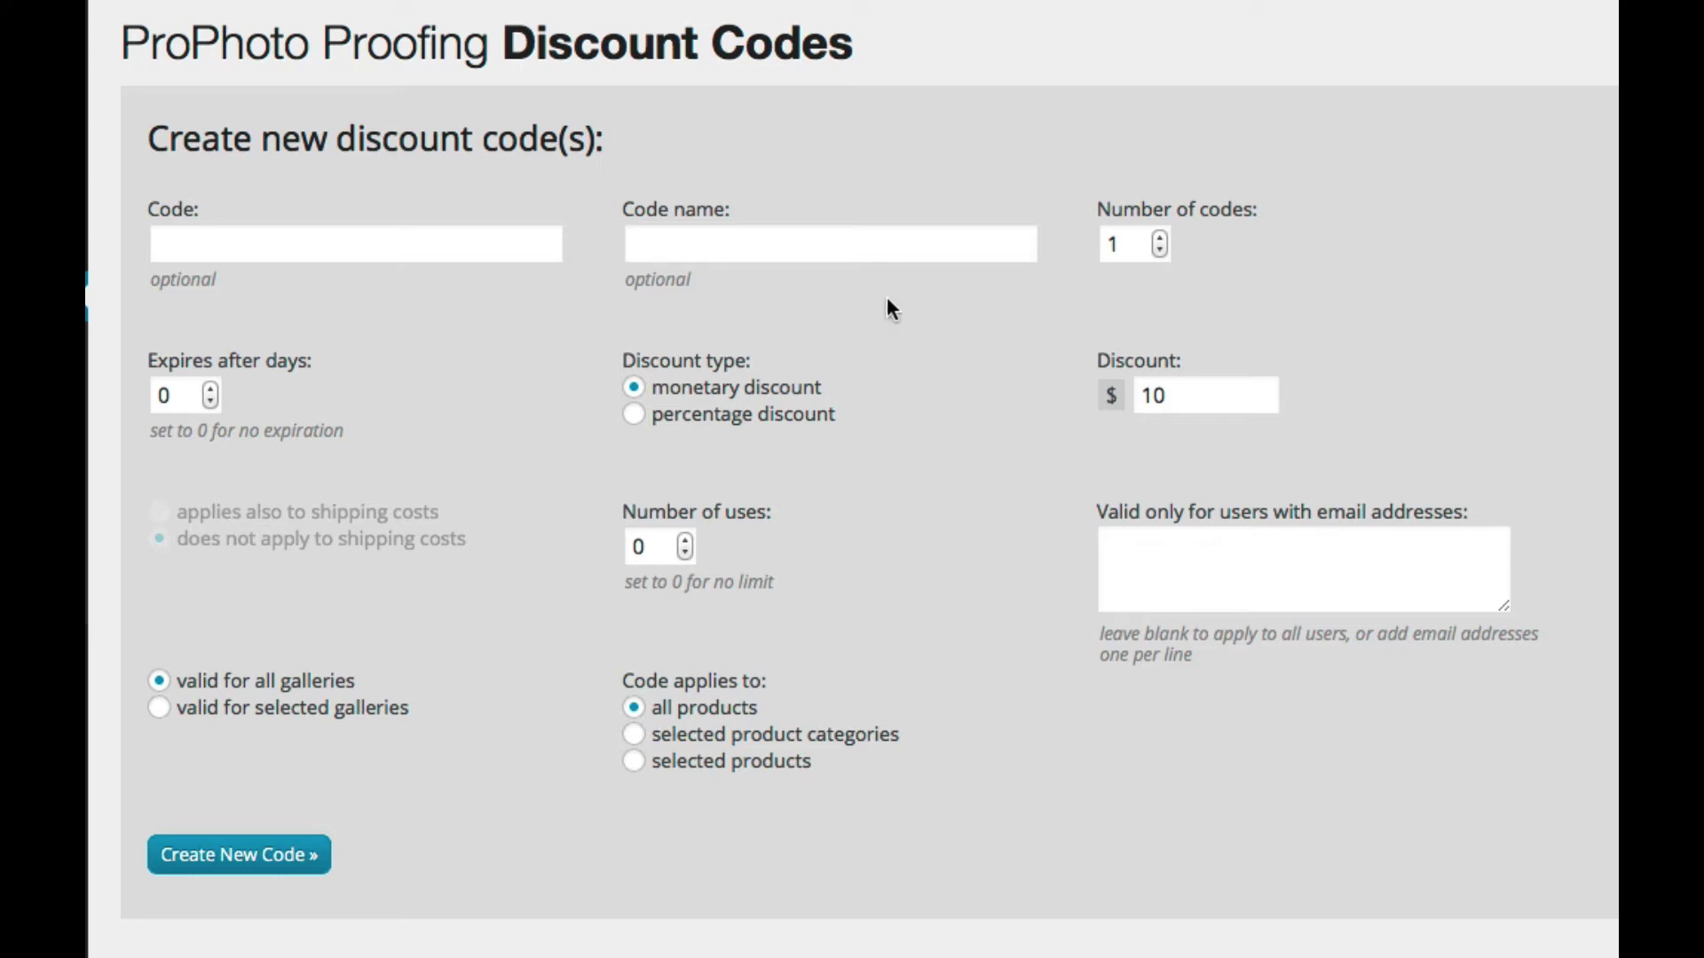
Step: Set Number of codes to 5, create the batch, and expand C644BB97B to list all five
double_click(1158, 238)
left_click(1158, 238)
scroll(447, 578, "down", 1)
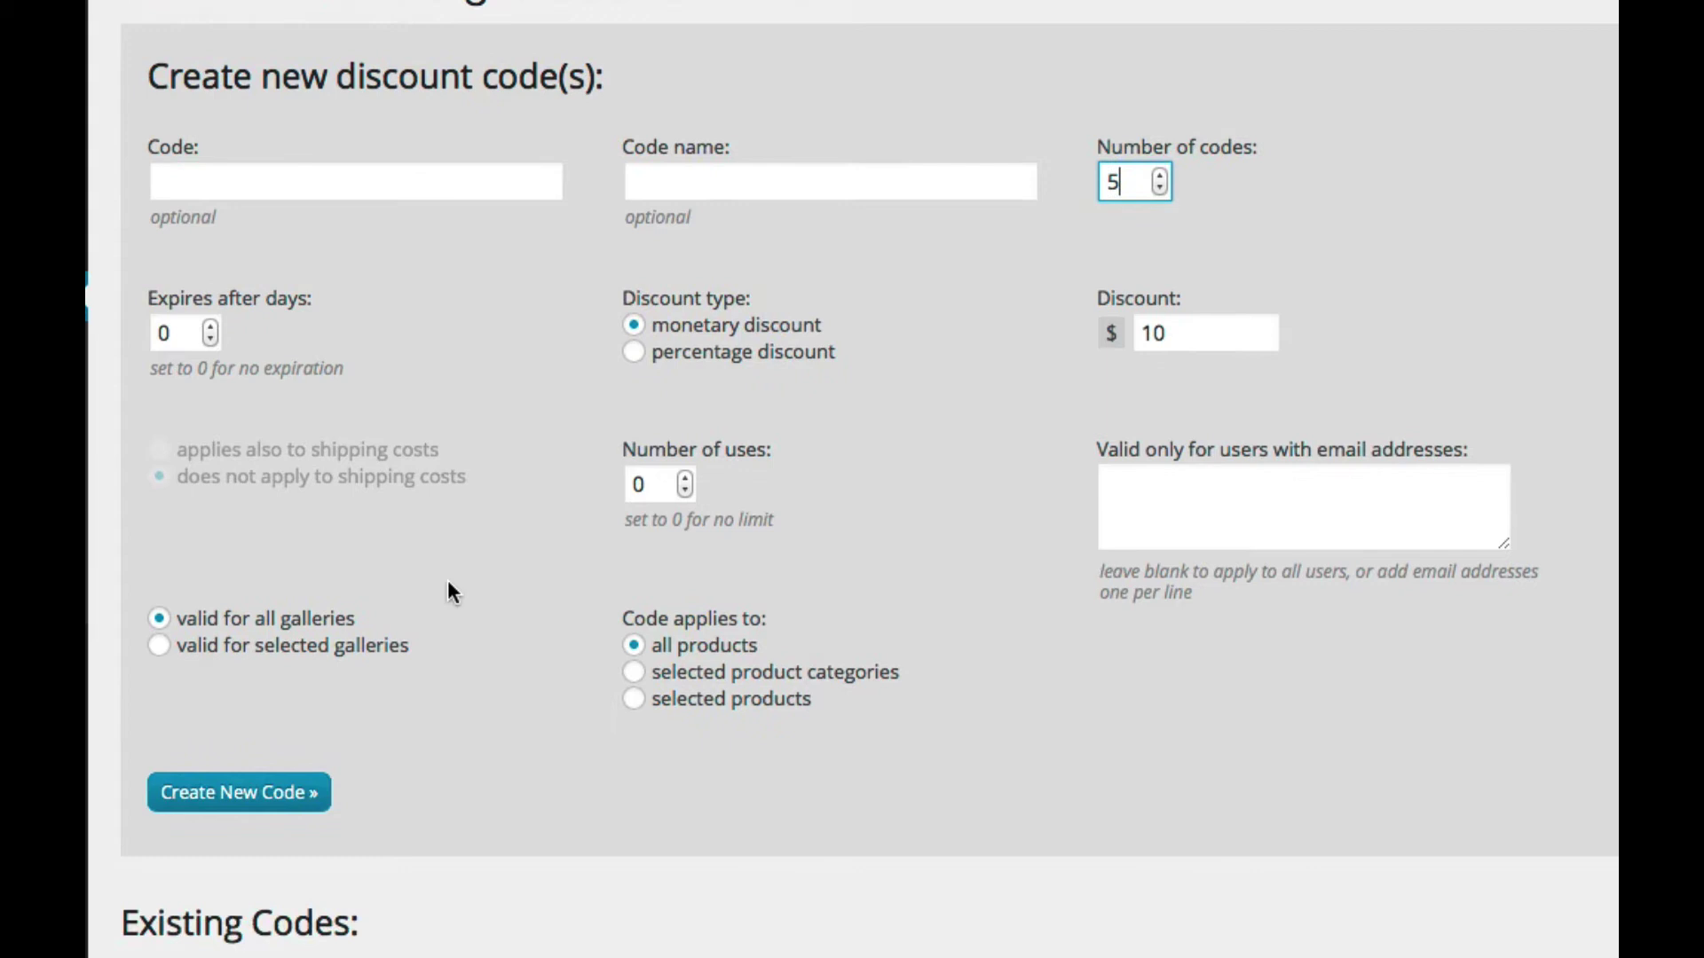
left_click(284, 796)
scroll(428, 644, "down", 3)
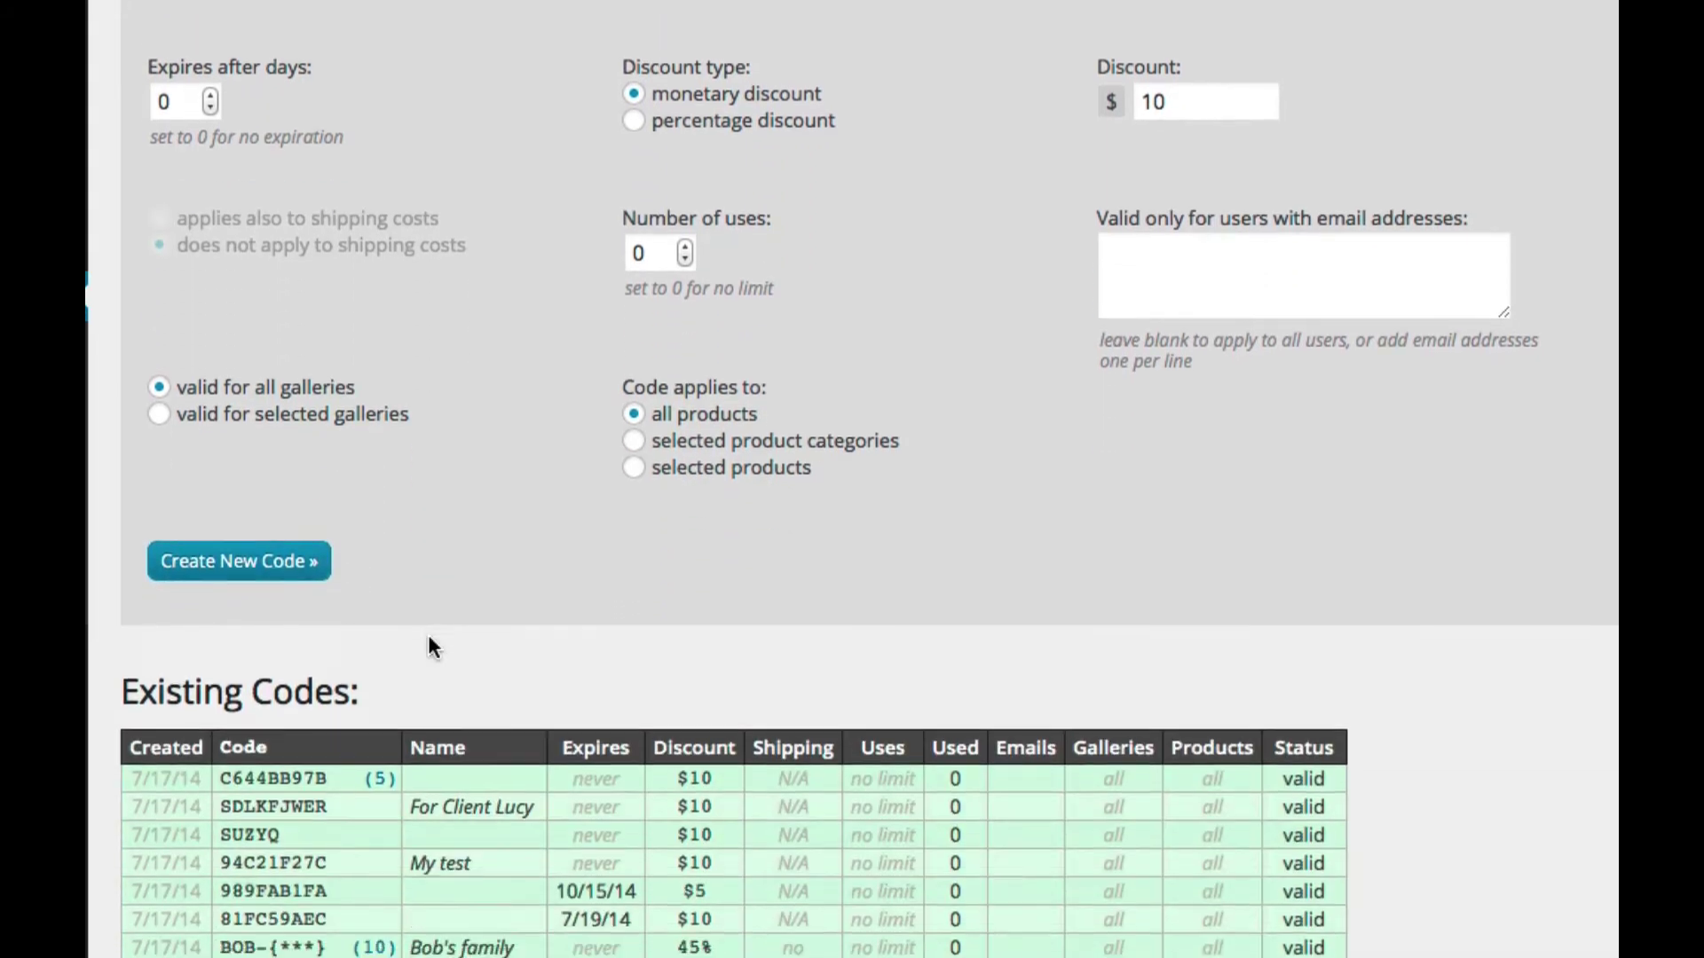
scroll(429, 639, "down", 1)
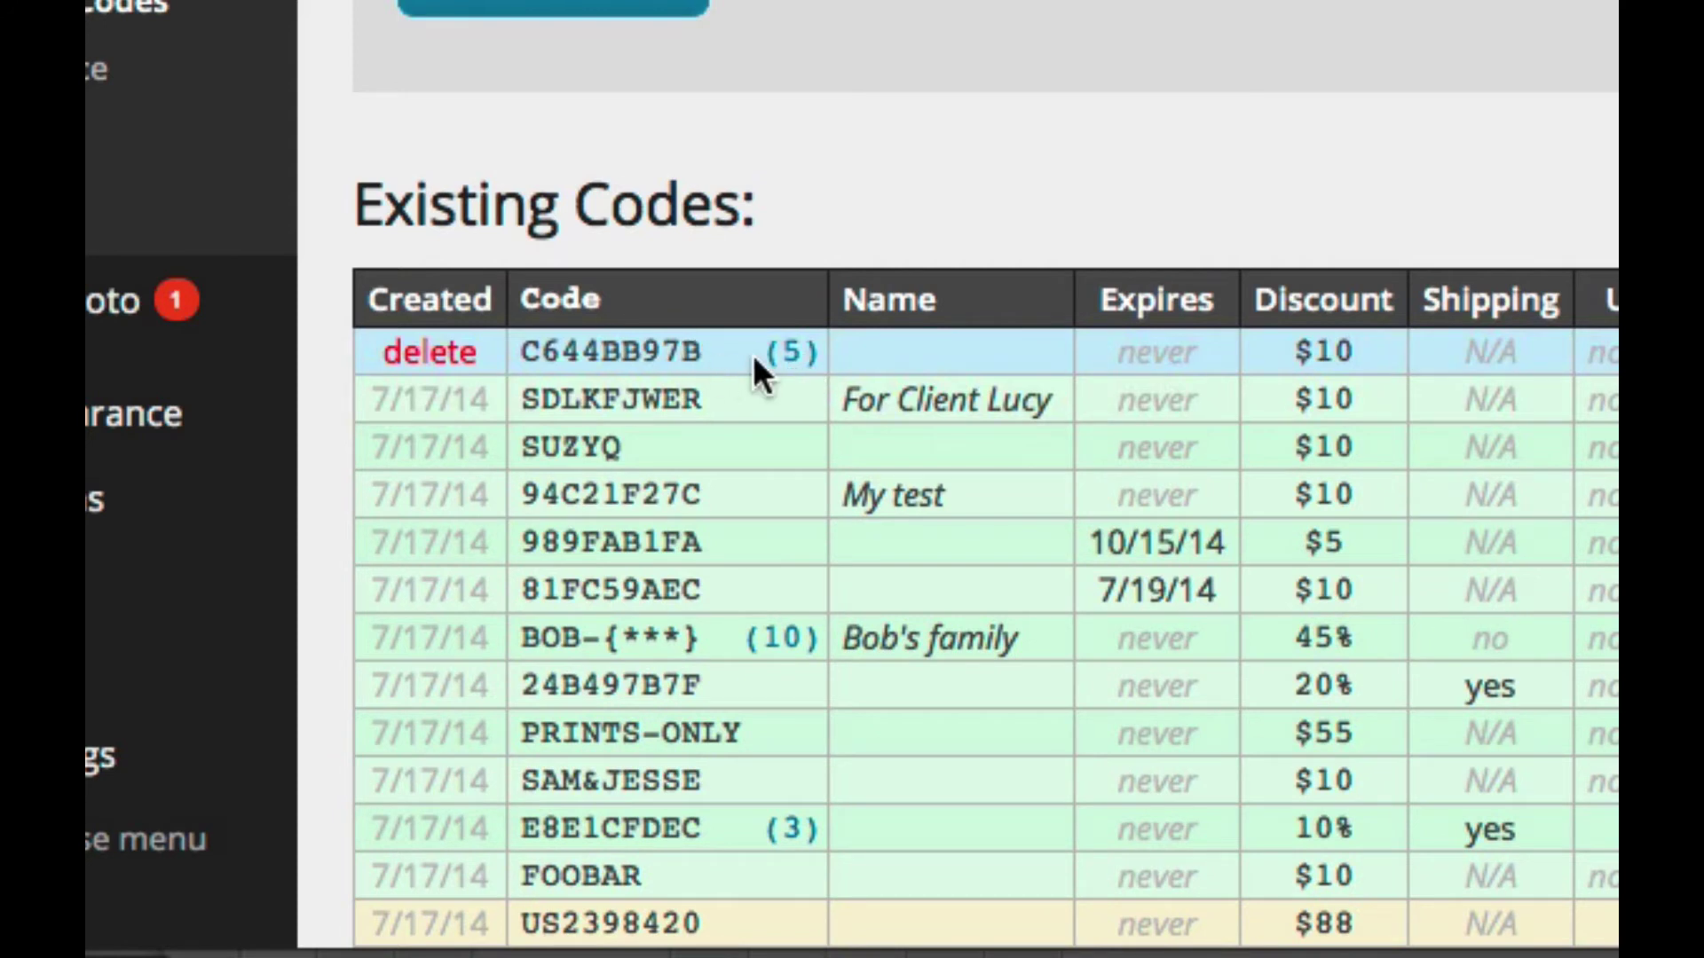
left_click(789, 354)
scroll(776, 360, "down", 1)
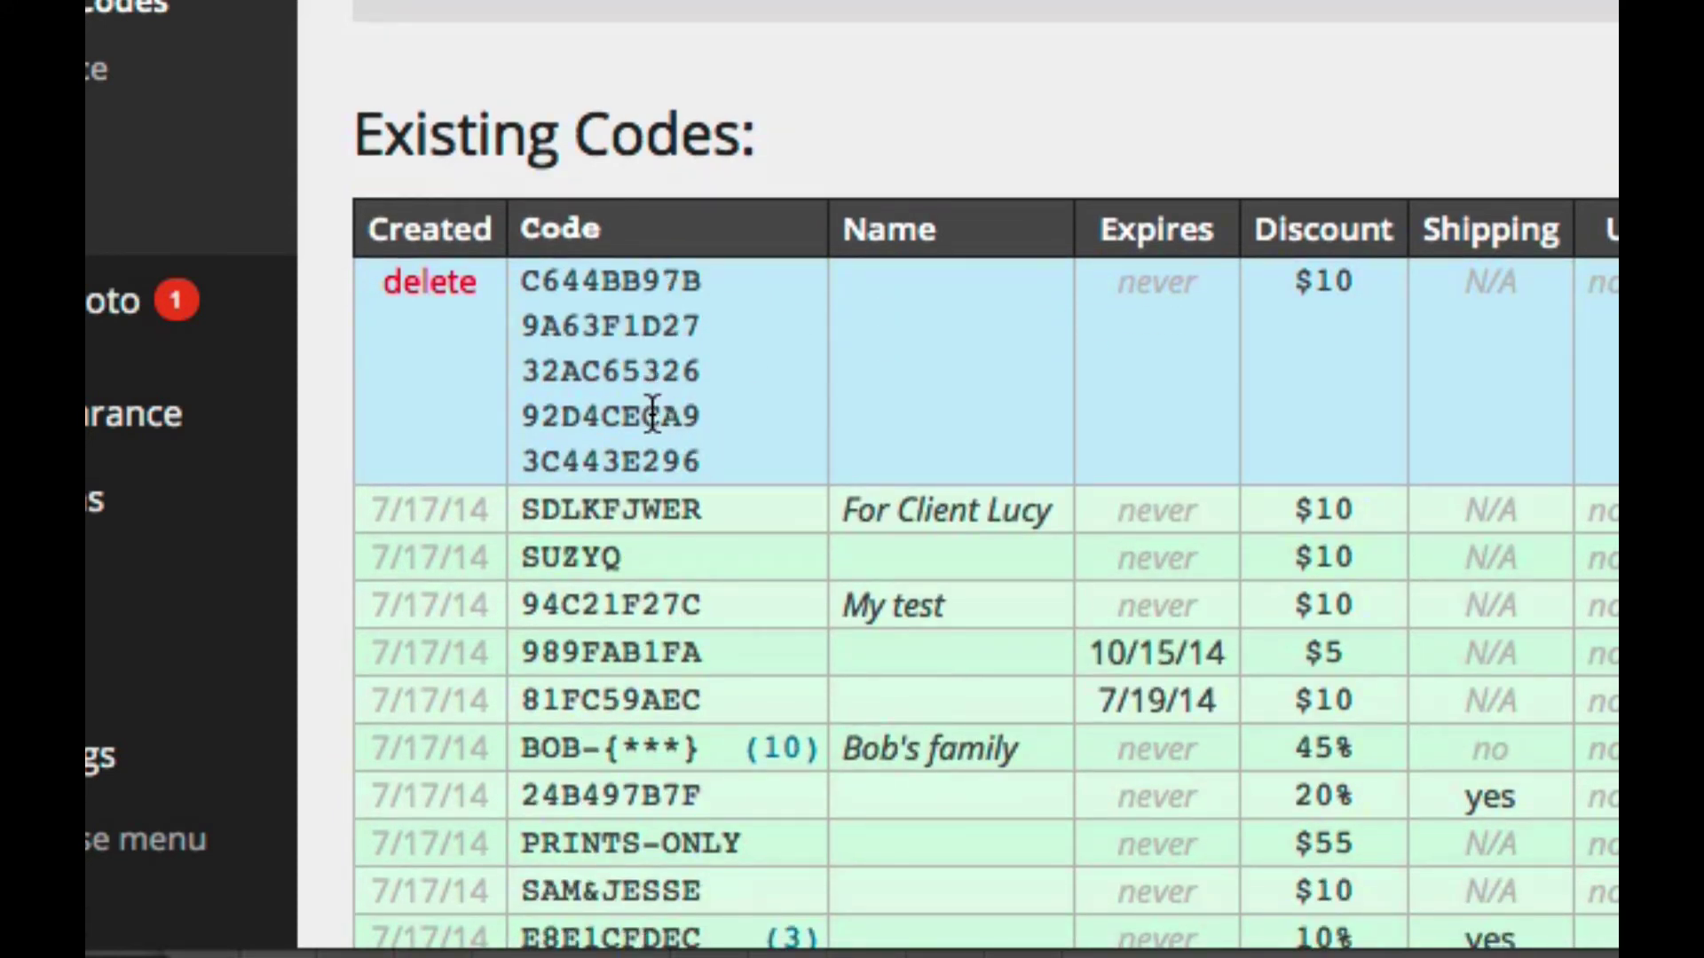
scroll(653, 414, "up", 5)
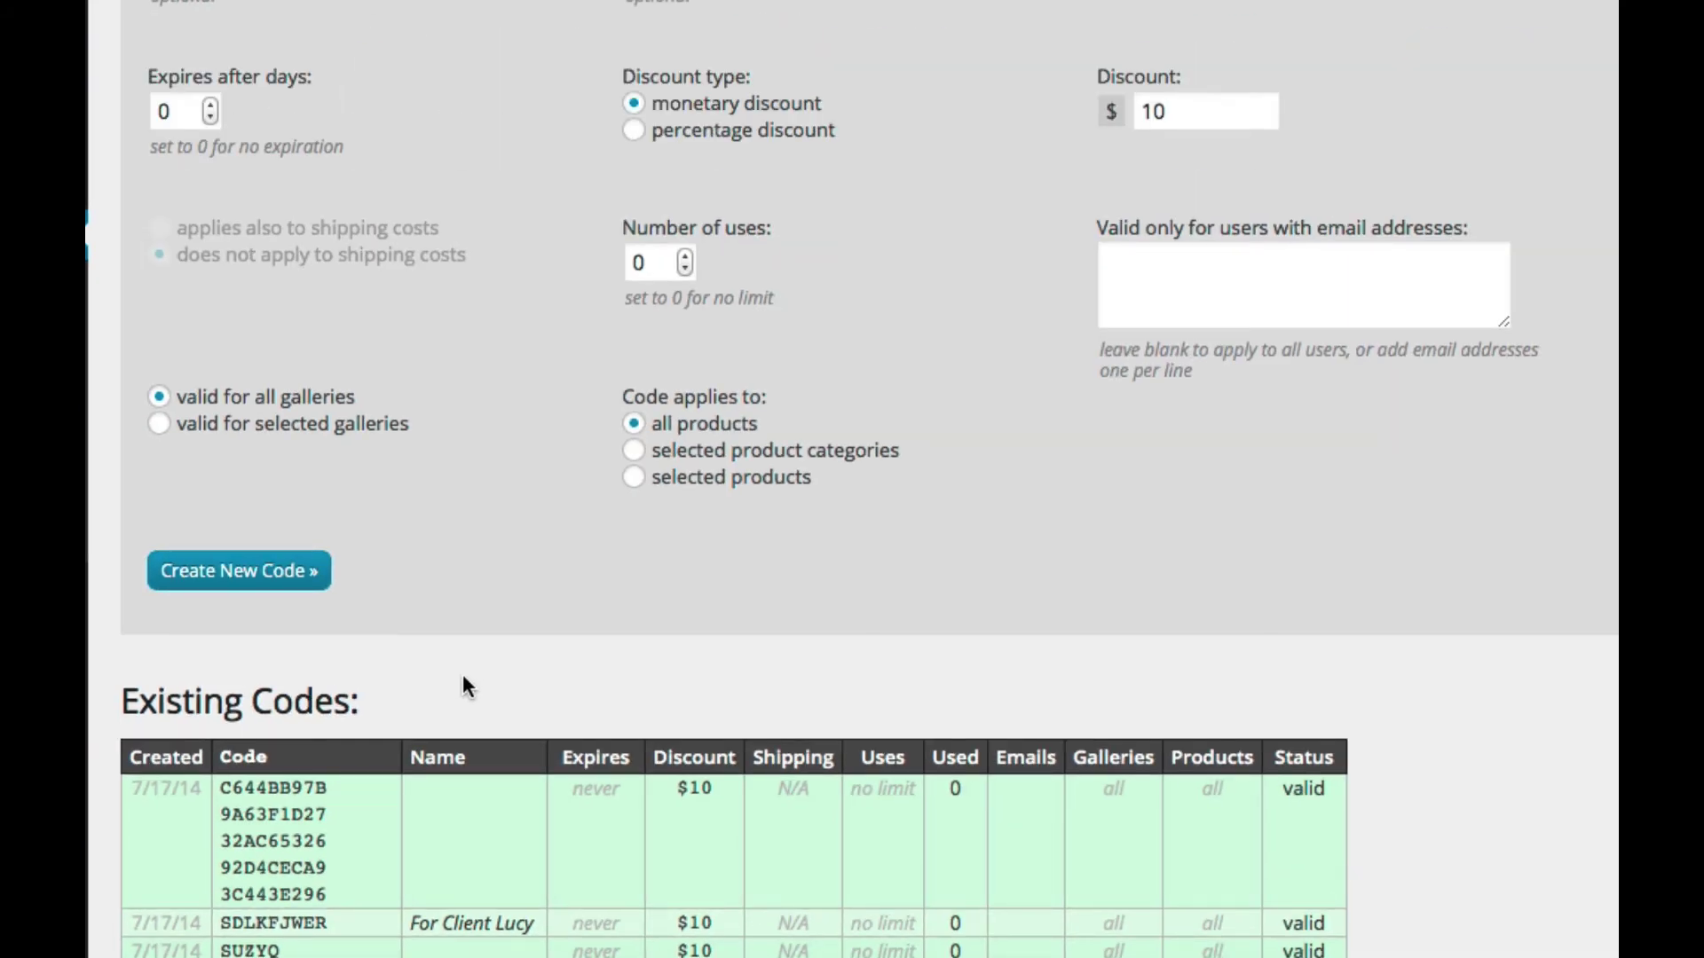
Step: Enter a code pattern of a client-name prefix followed by {*****} in the Code field
scroll(463, 679, "up", 3)
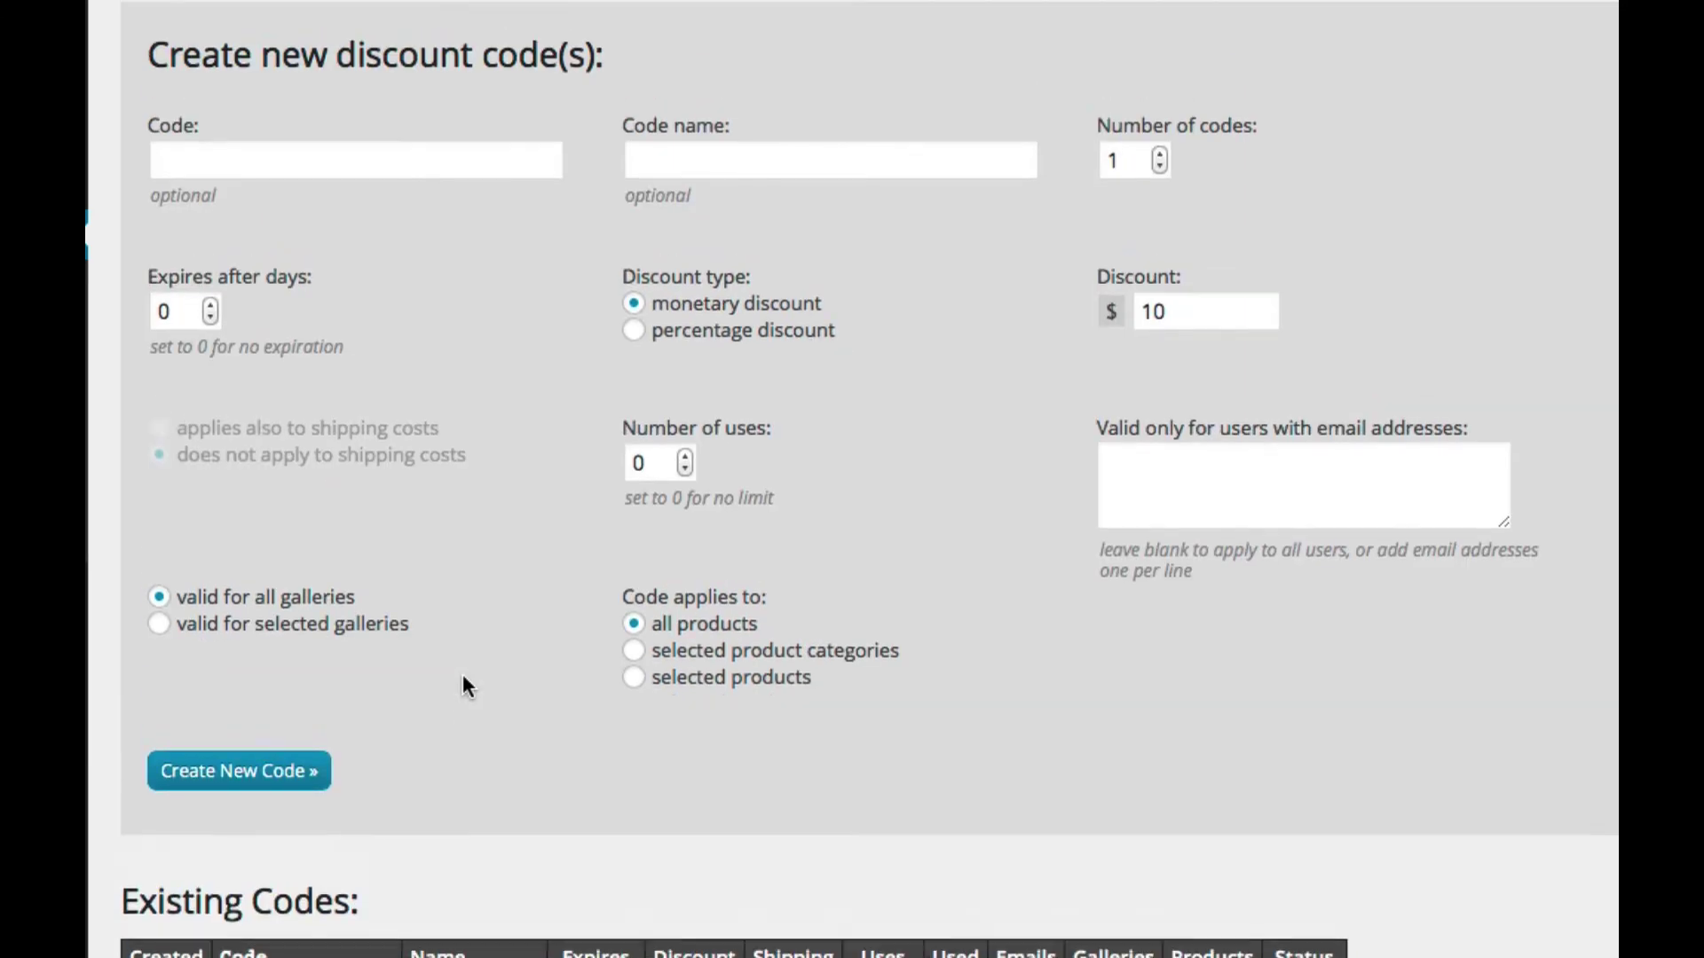
scroll(463, 676, "down", 4)
scroll(463, 677, "up", 4)
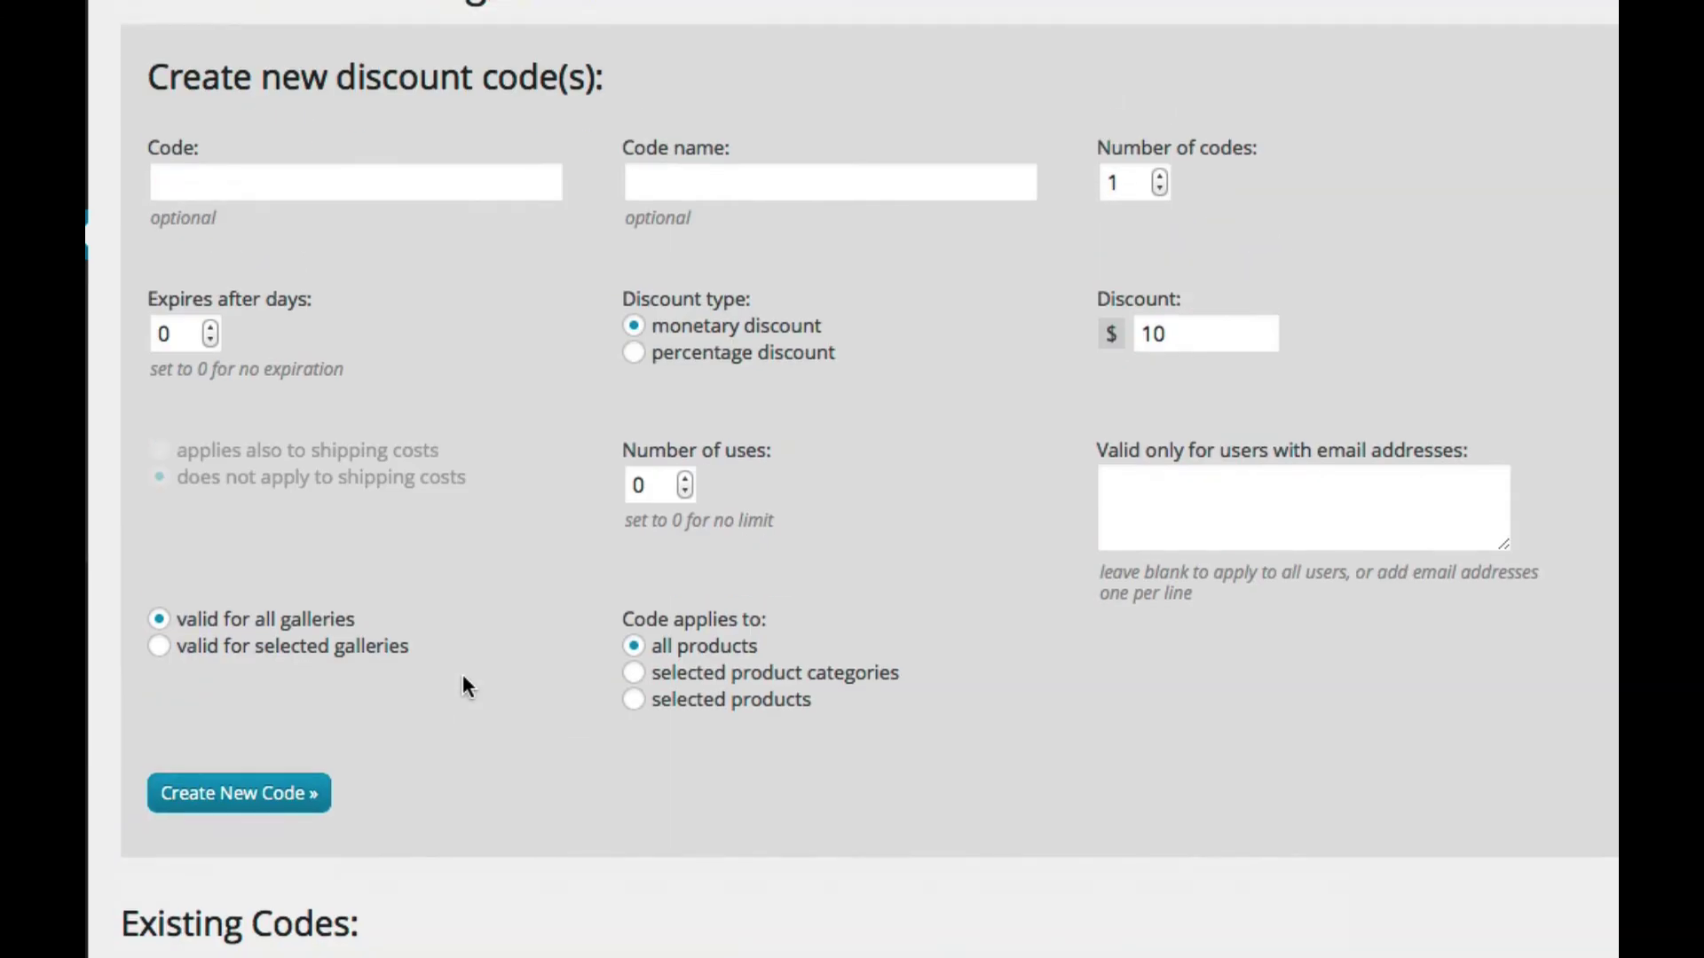
left_click(190, 180)
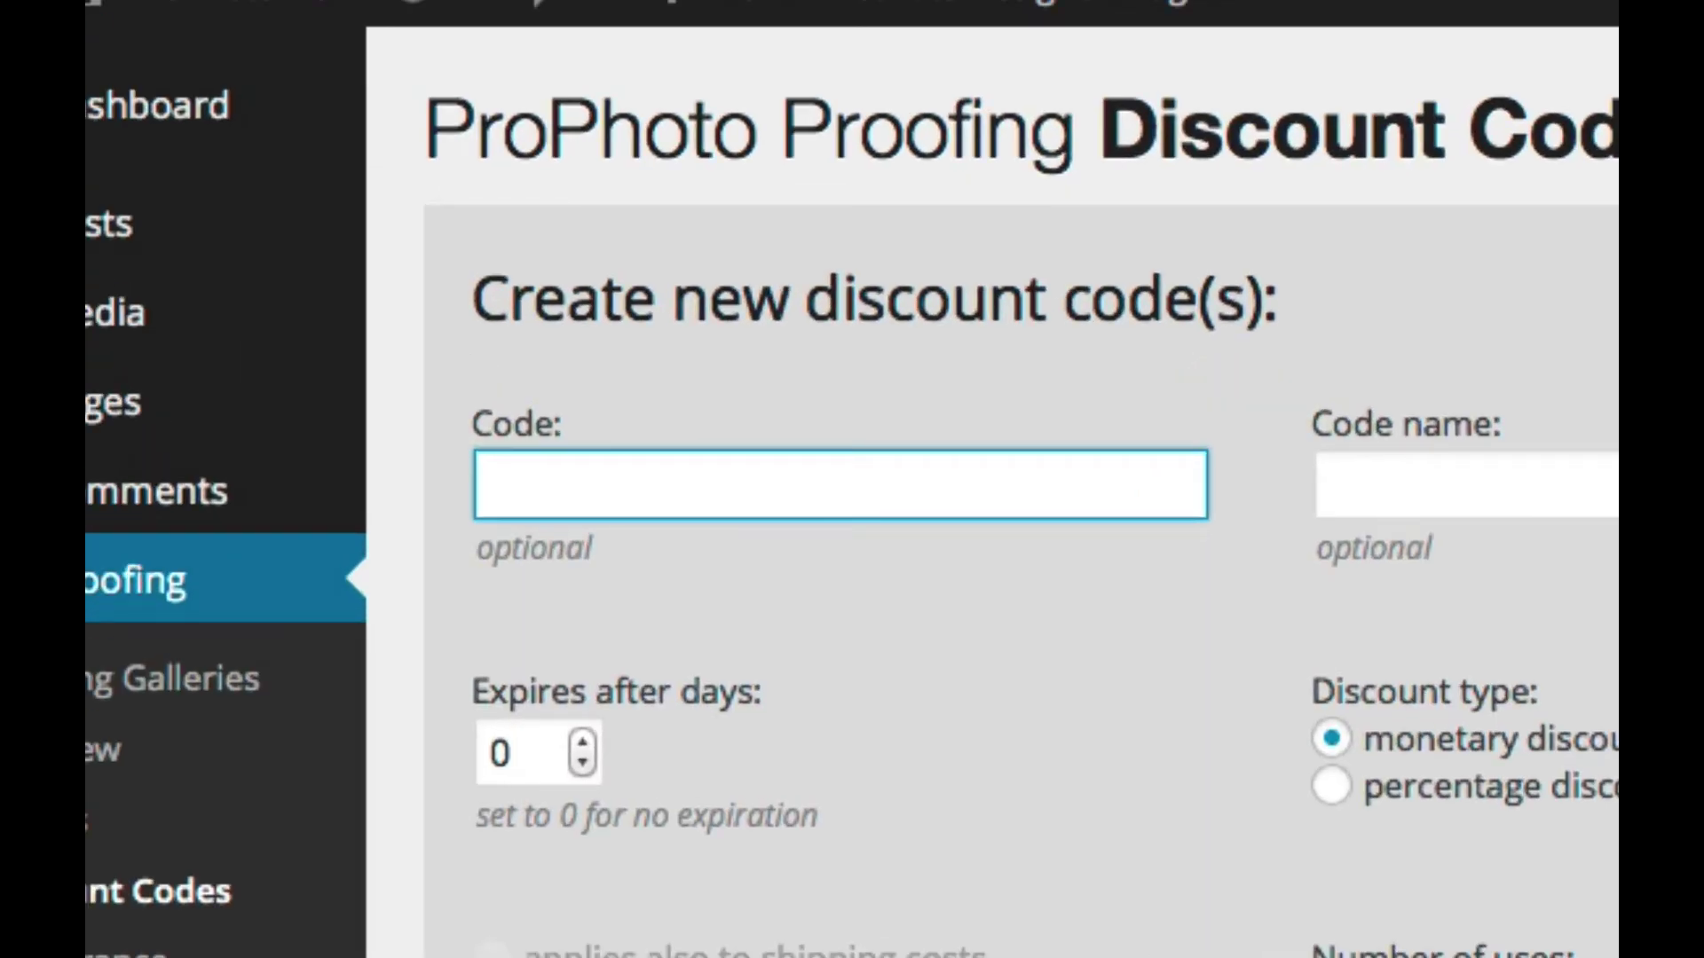
type("{}")
key("Left")
type("****")
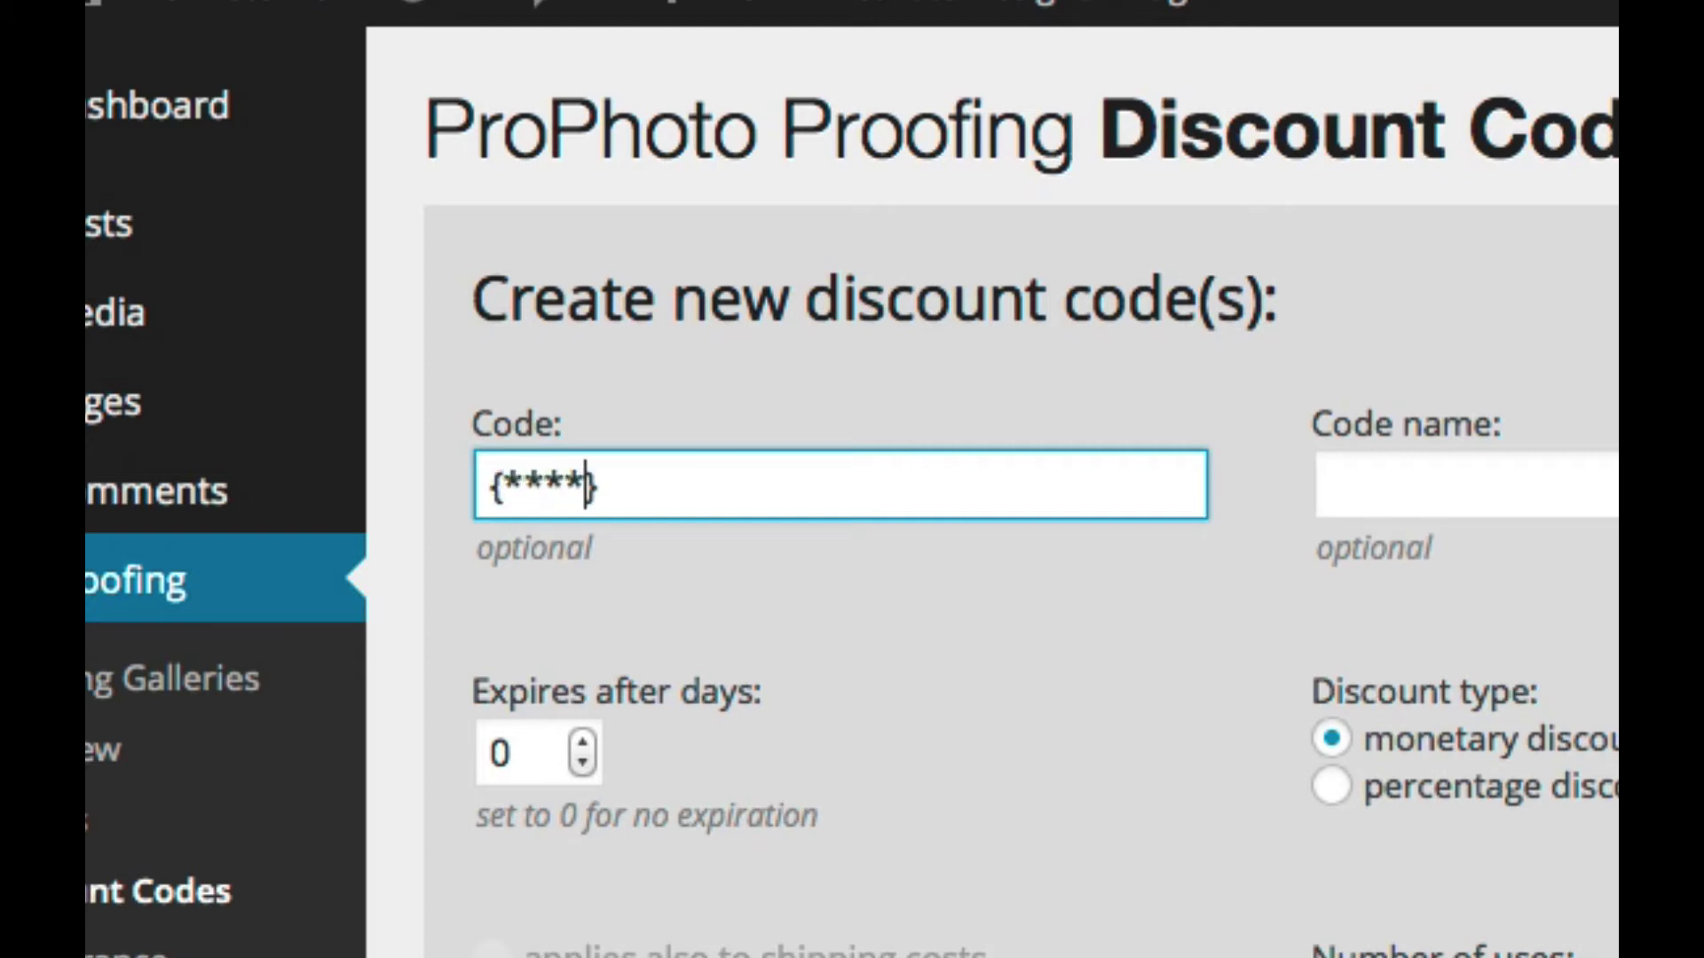
key("Left")
key("Left")
key("Left")
key("Left")
key("Left")
key("shift+Right")
key("shift+Right")
key("shift+Right")
key("shift+Right")
key("shift+Right")
key("shift+Right")
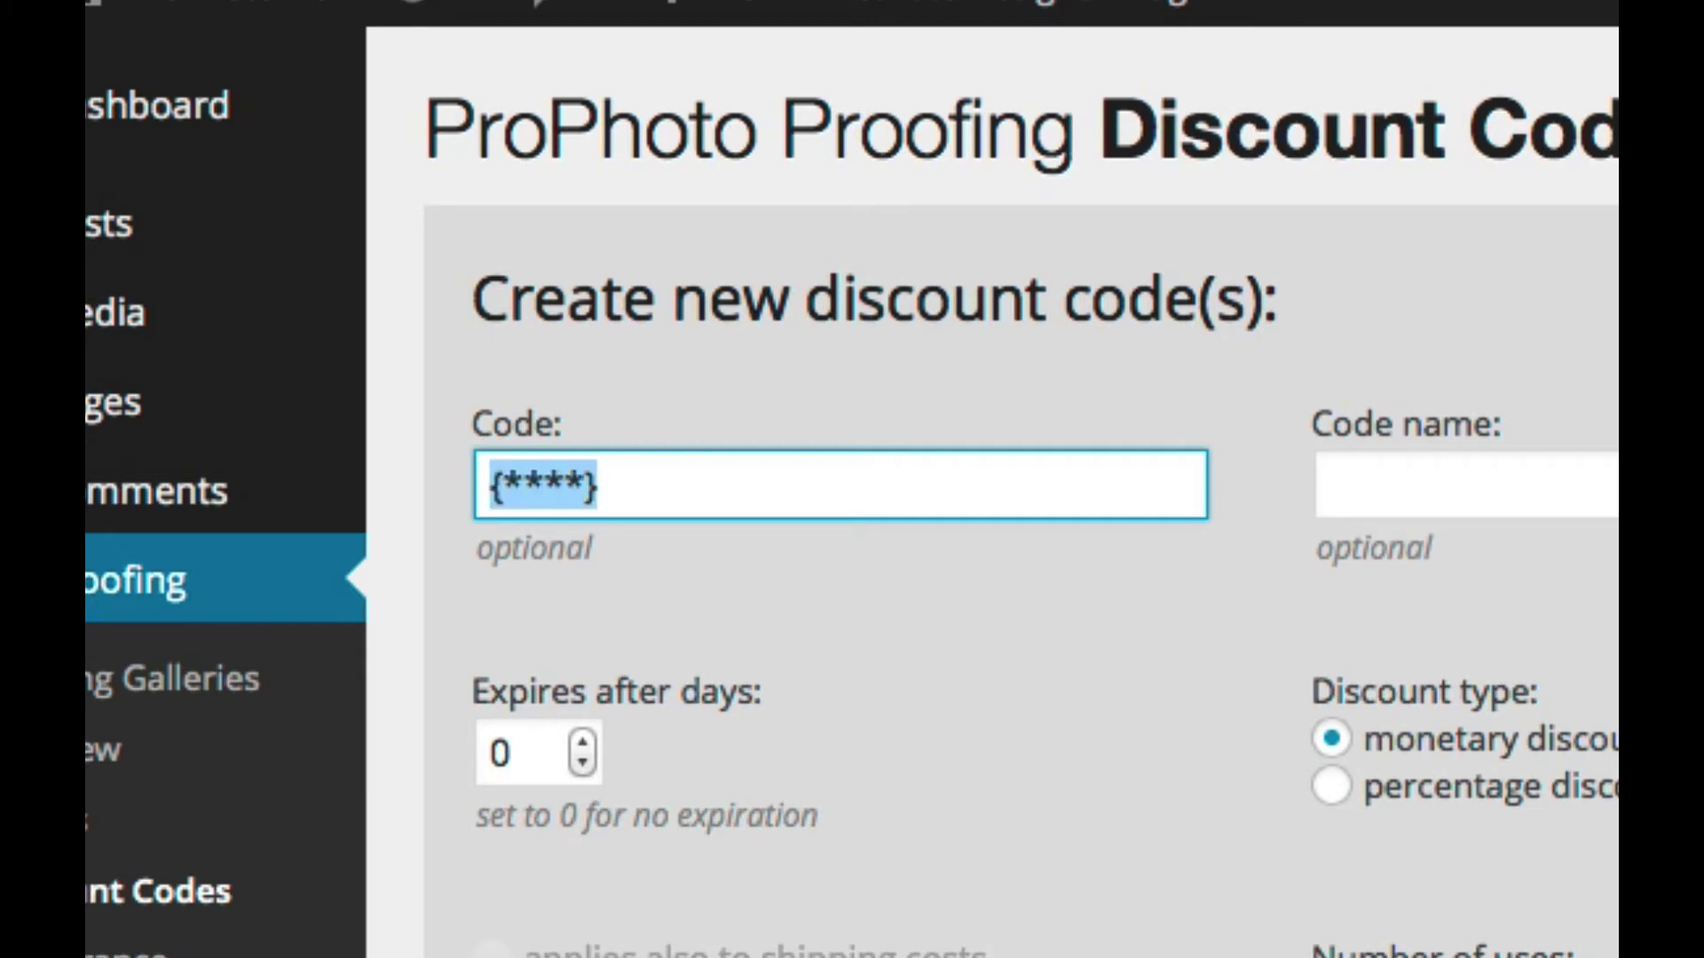
key("Right")
key("Left")
key("Left")
key("Left")
key("Left")
key("Left")
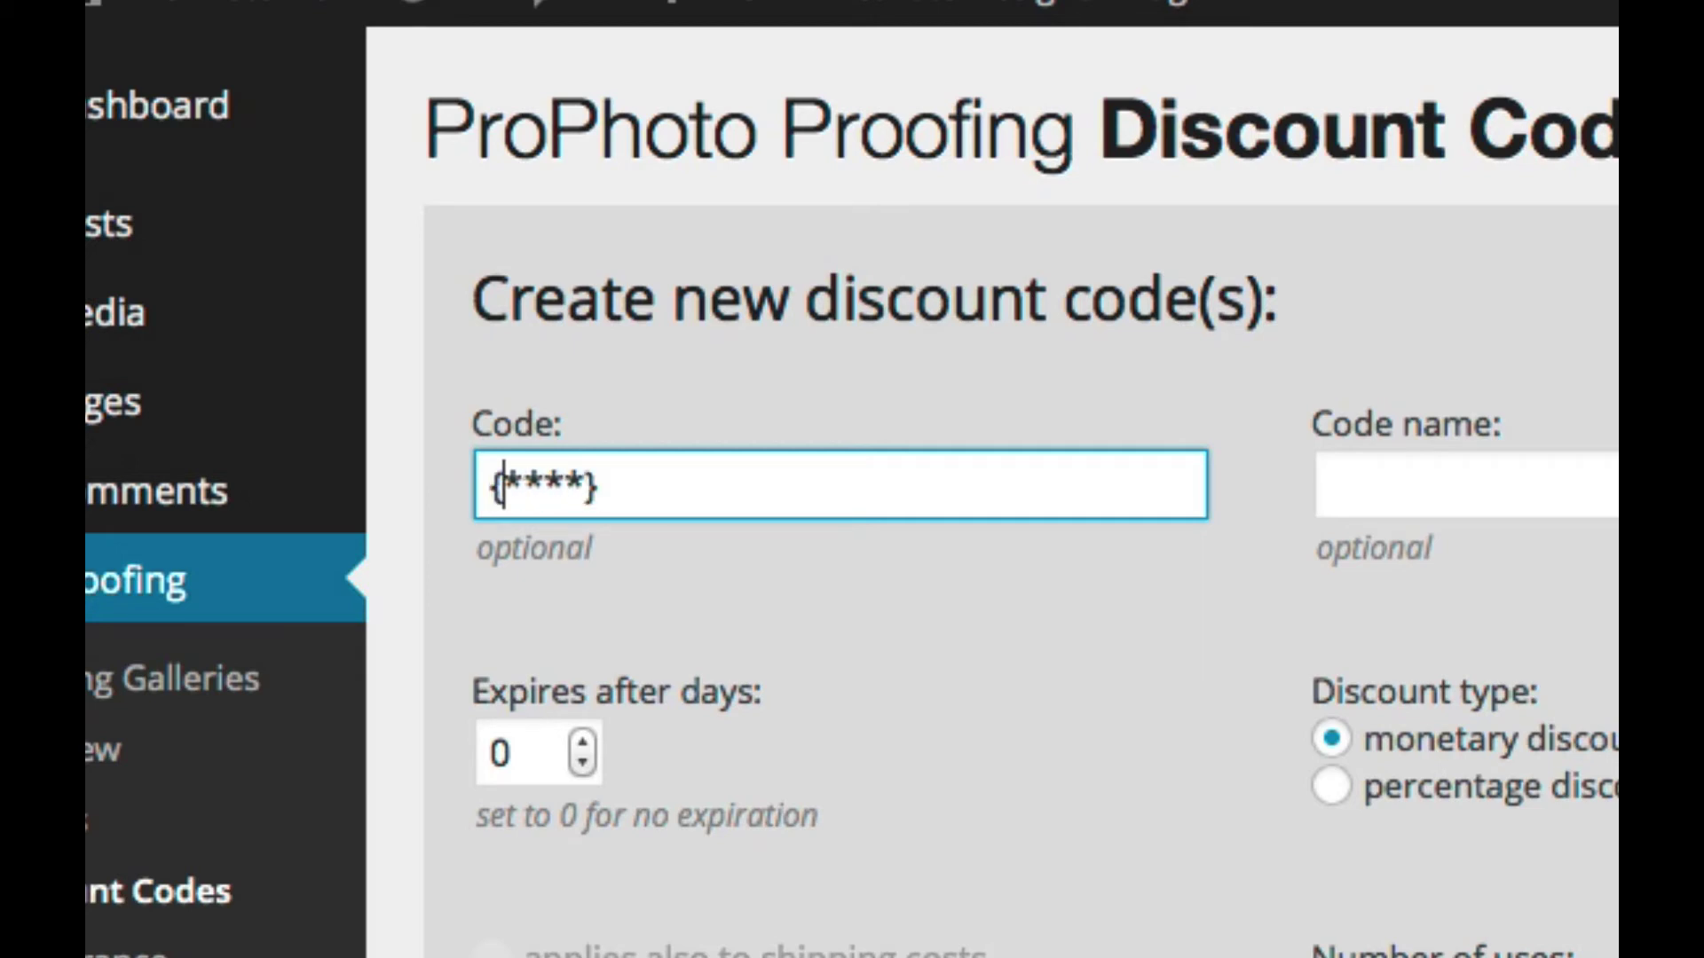
type("*")
key("Left")
key("Right")
key("Right")
key("Right")
key("Right")
key("Left")
key("Left")
key("Left")
key("Left")
key("Left")
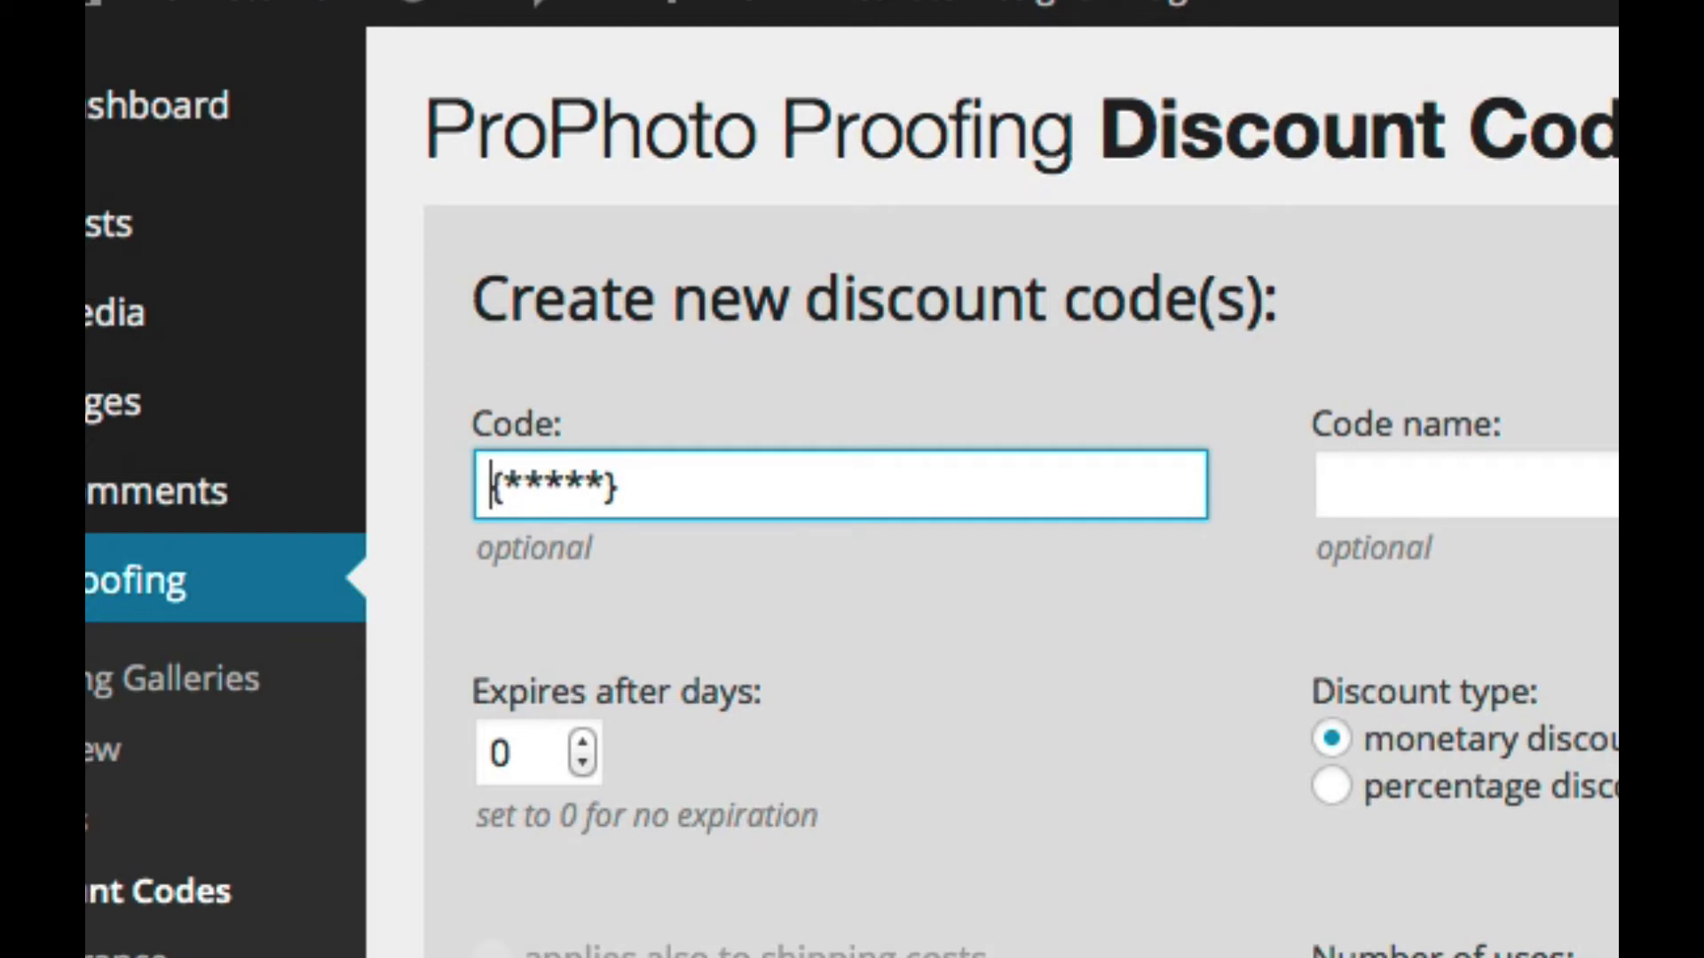
type("LUCY")
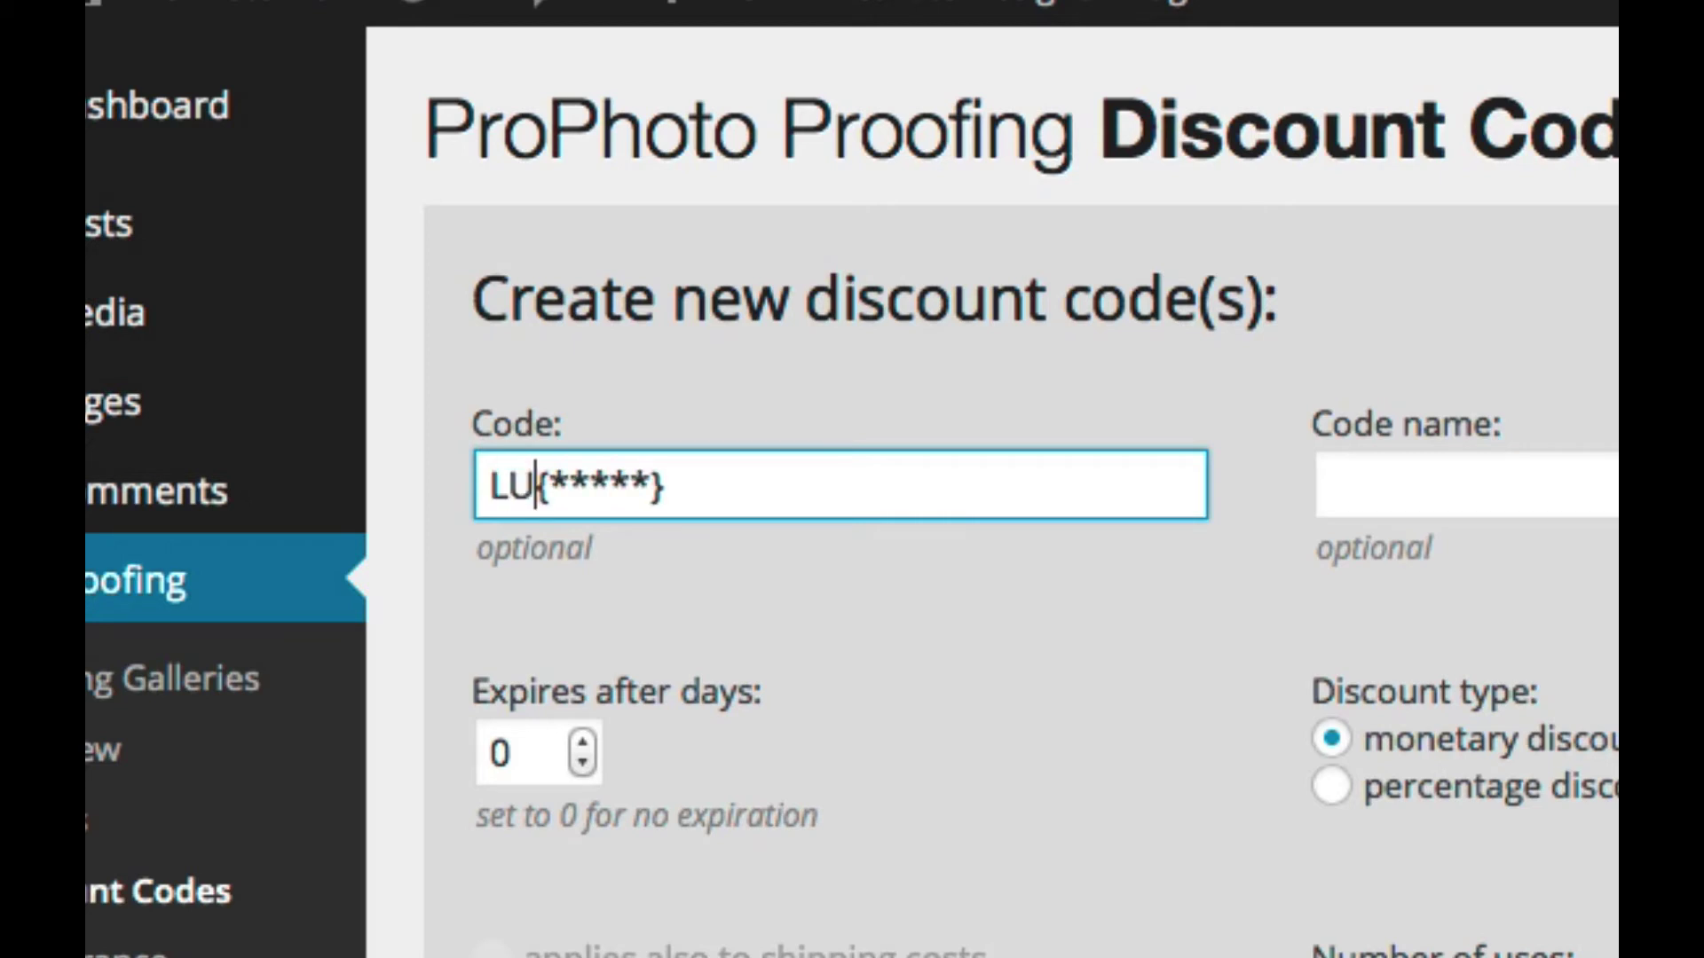
type("-")
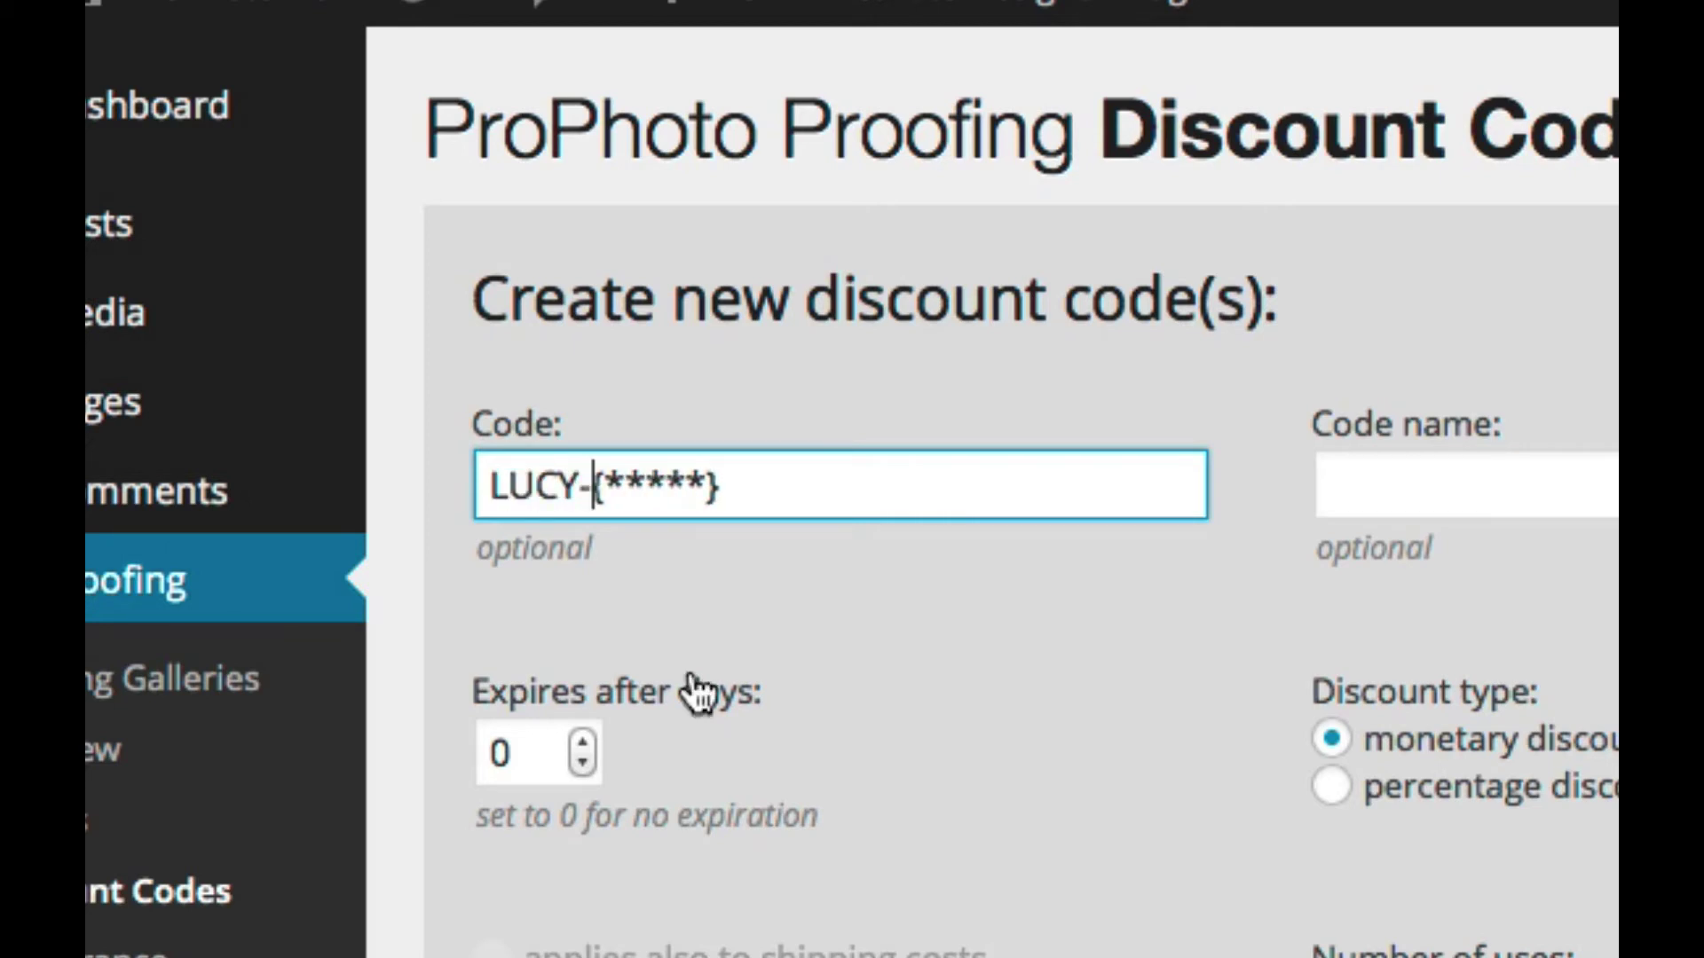
Step: Highlight the random {*****} part, set Number of codes to 5, and create the batch
left_click_drag(593, 484, 731, 494)
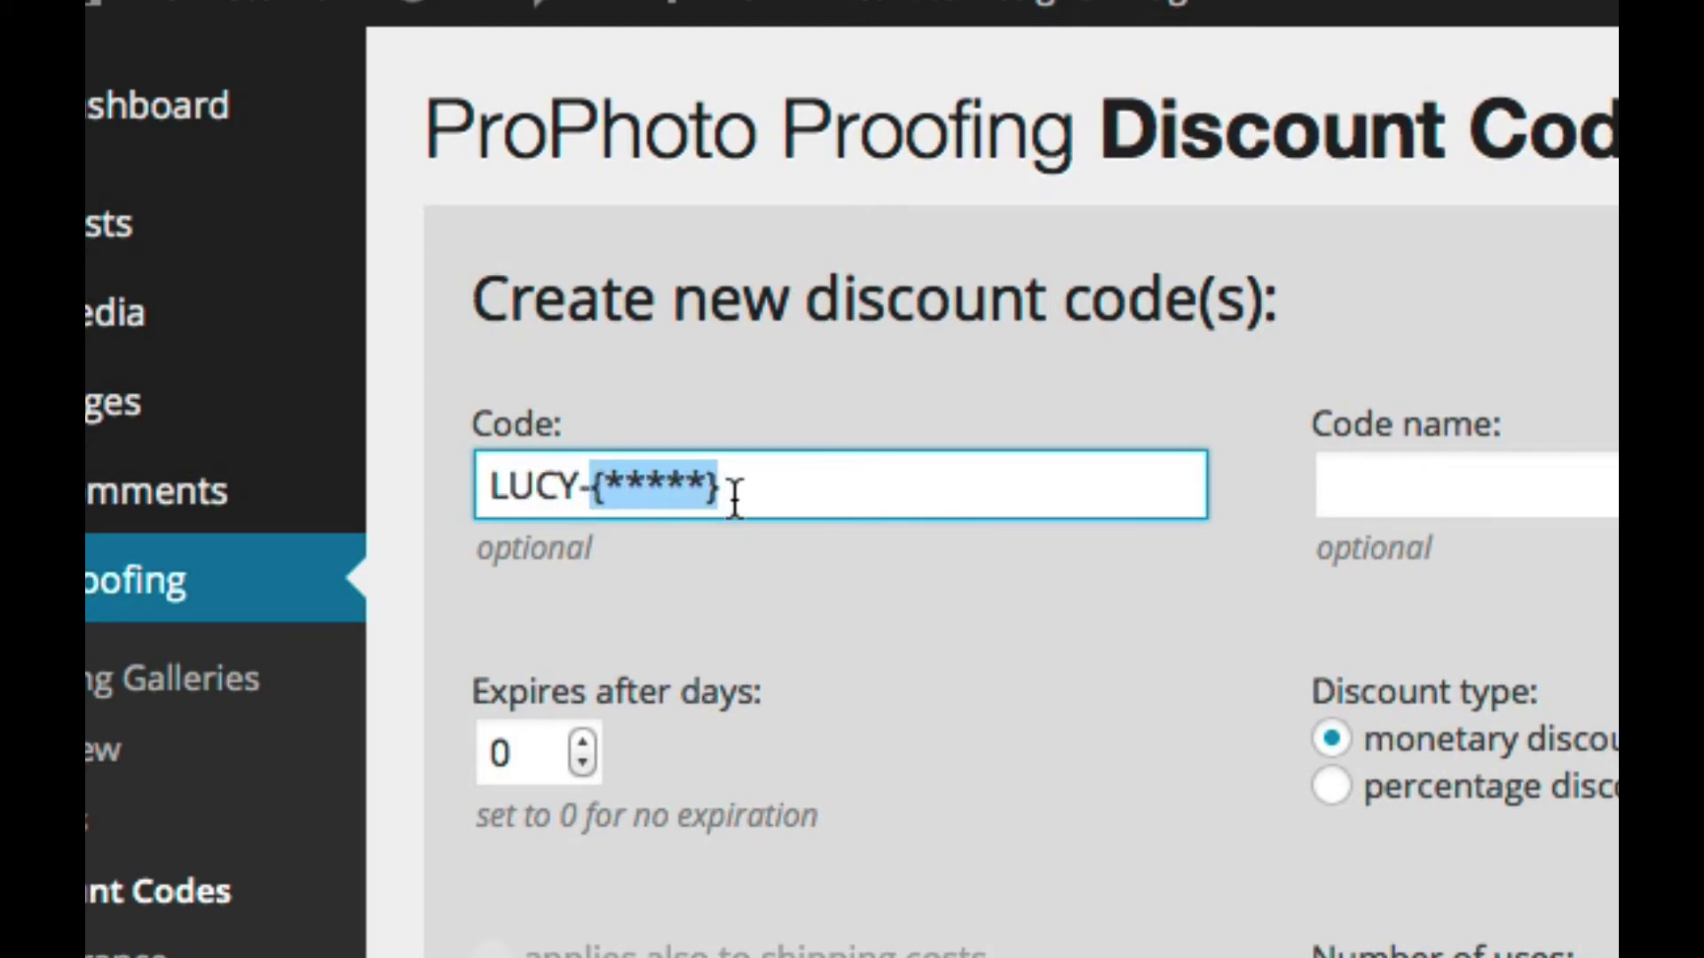
left_click(696, 494)
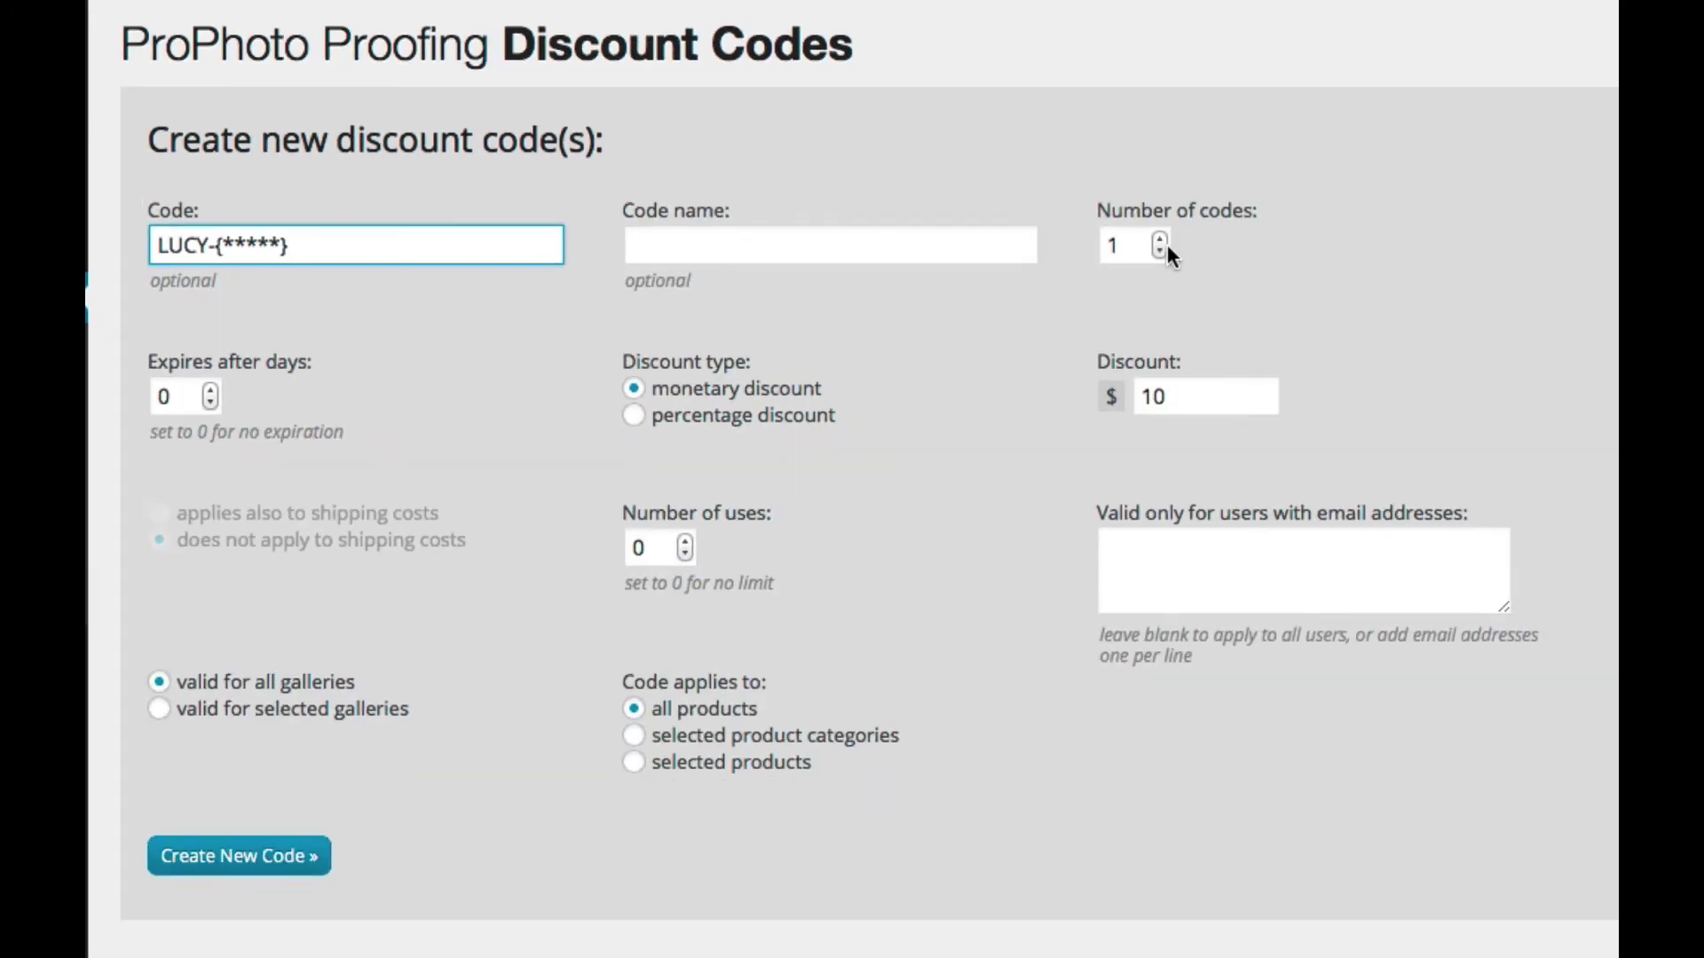
left_click(1158, 234)
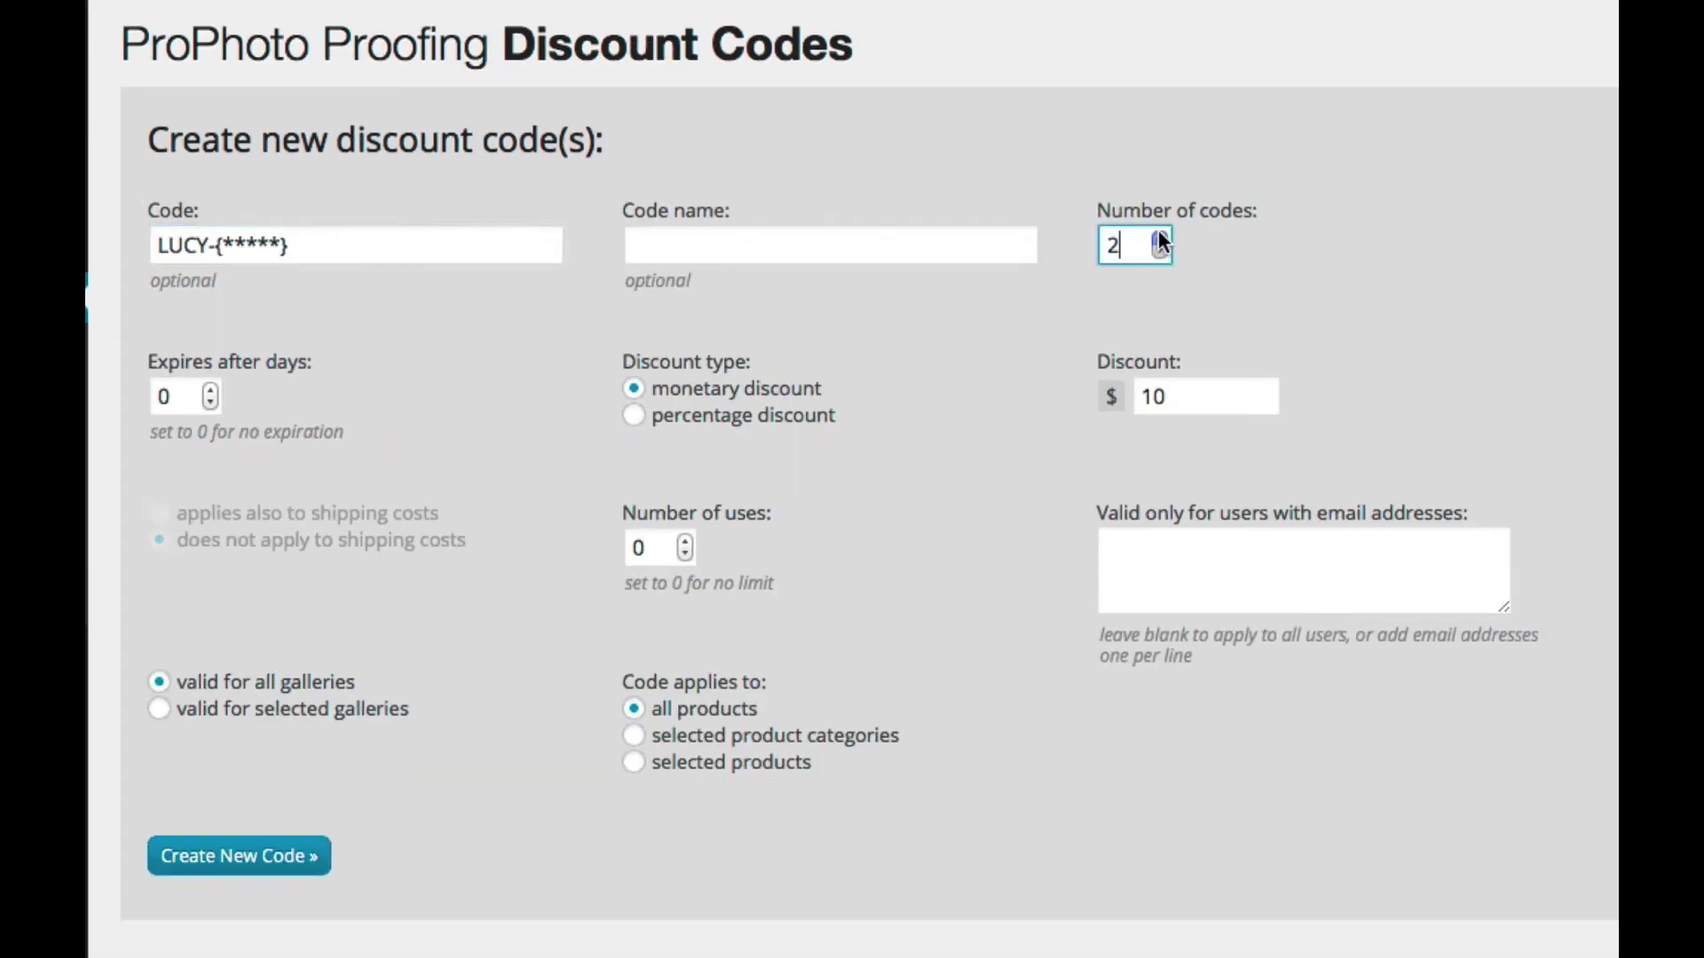
scroll(1015, 232, "down", 1)
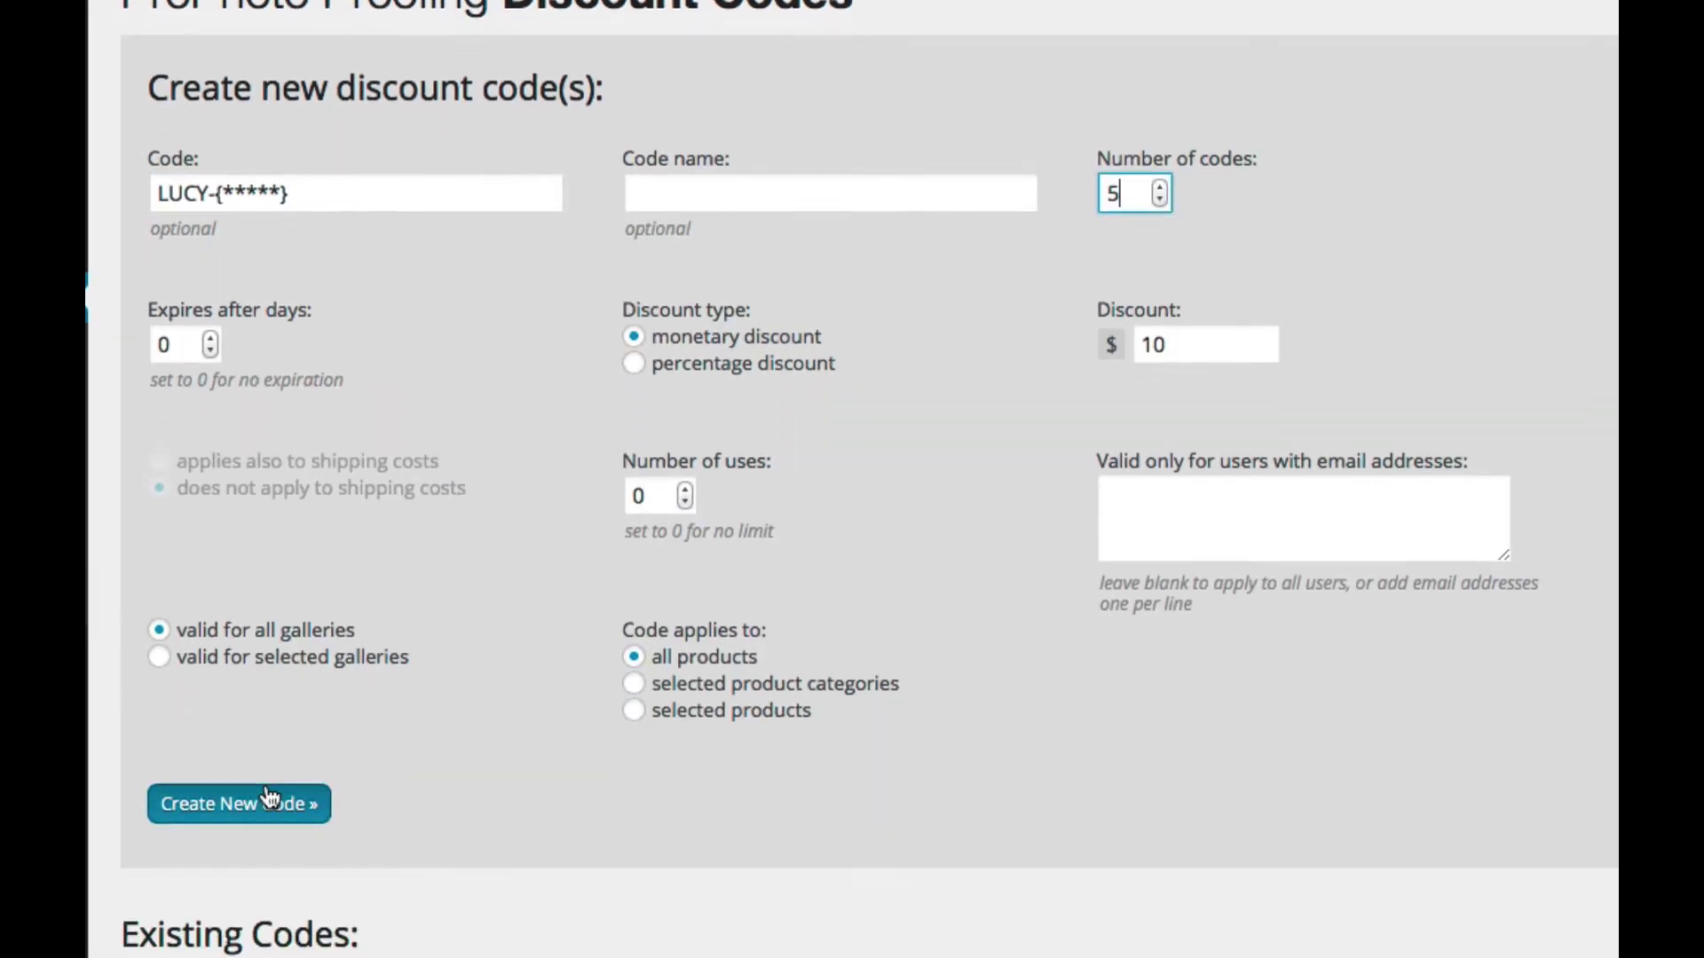
left_click(247, 809)
Step: Expand the new batch's (5) link and drag-select its five generated codes
scroll(439, 631, "down", 6)
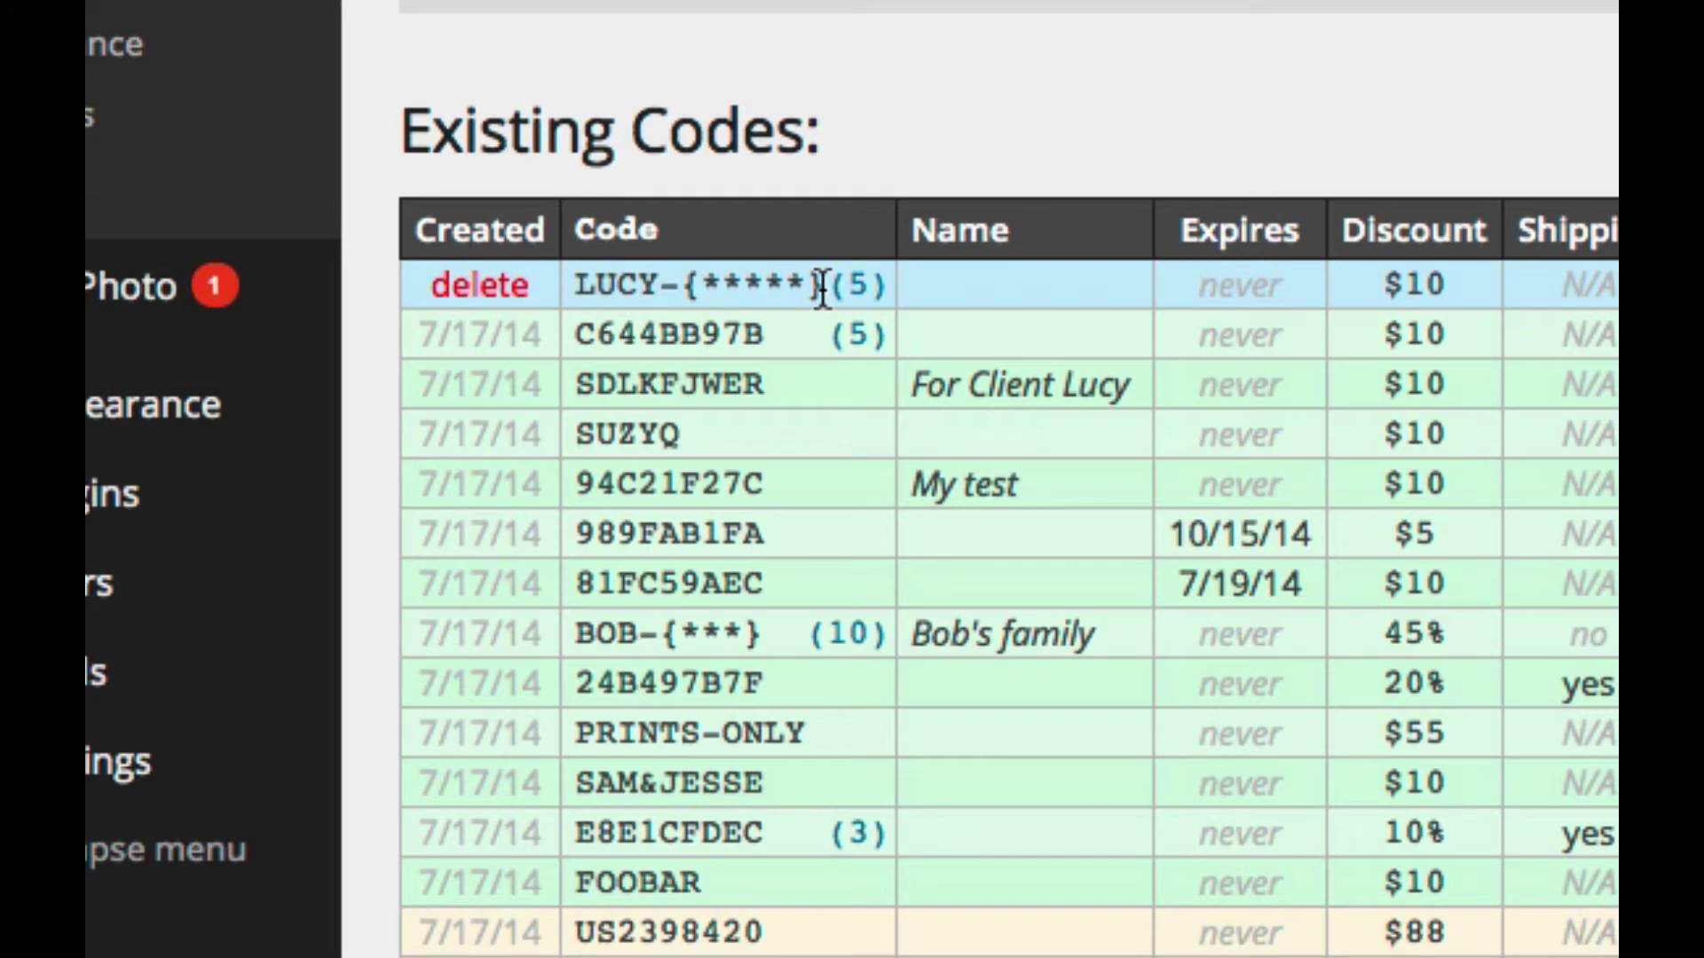
left_click(874, 288)
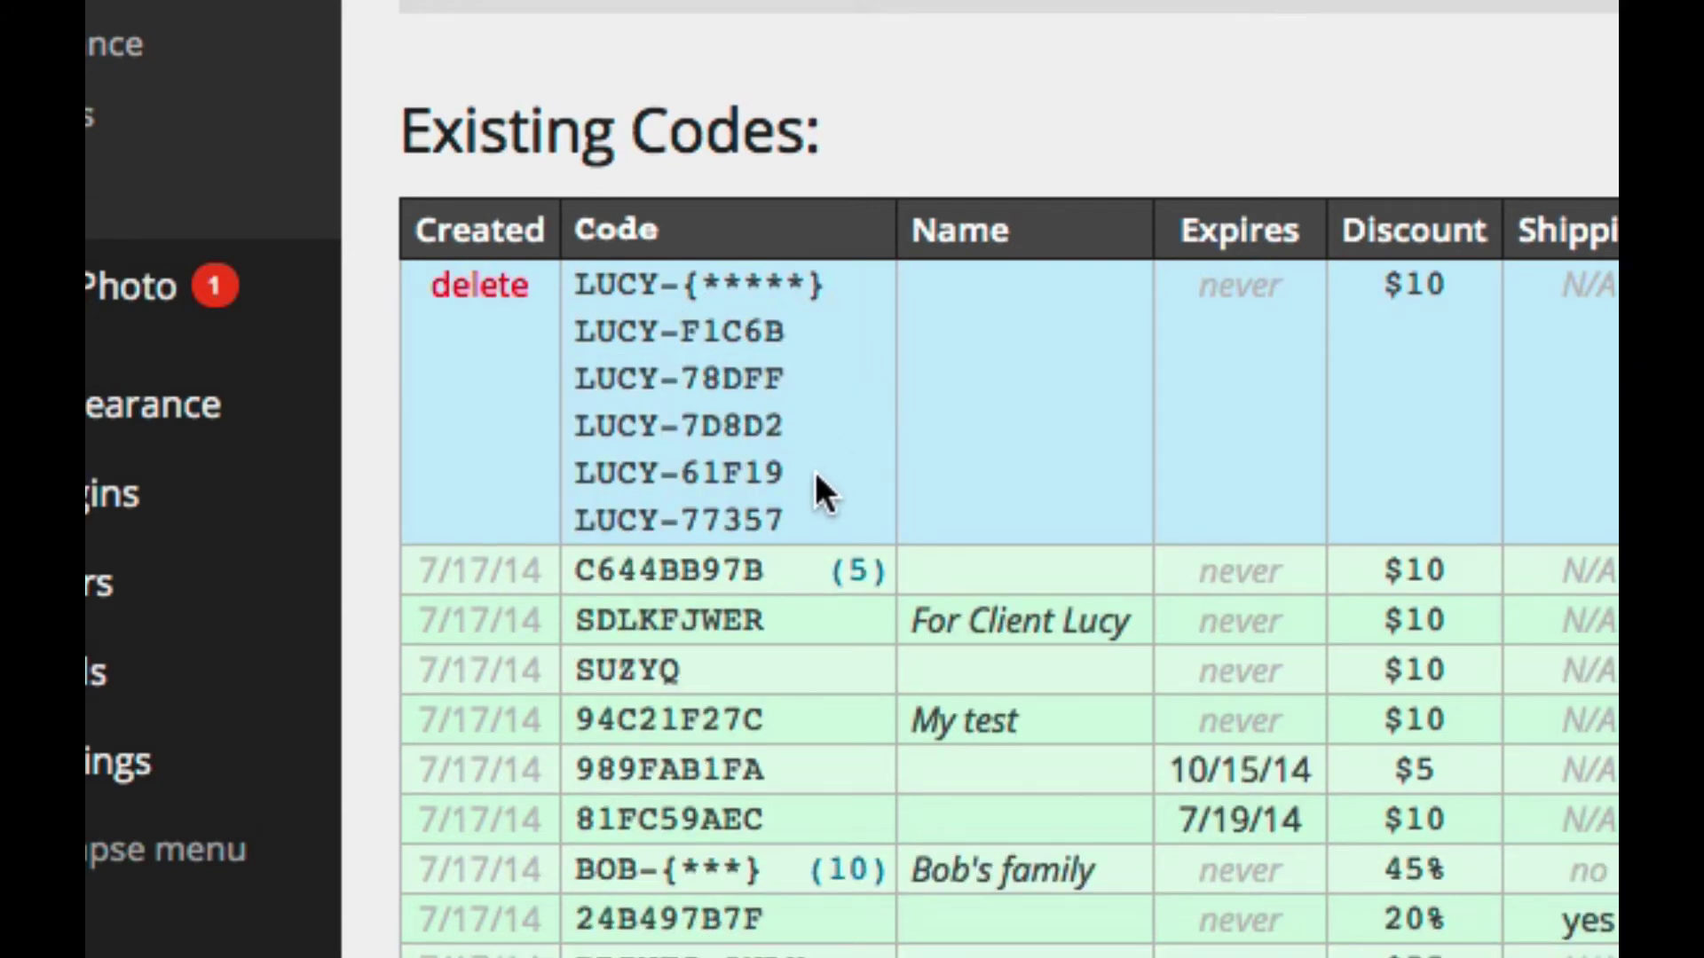
left_click_drag(802, 515, 604, 346)
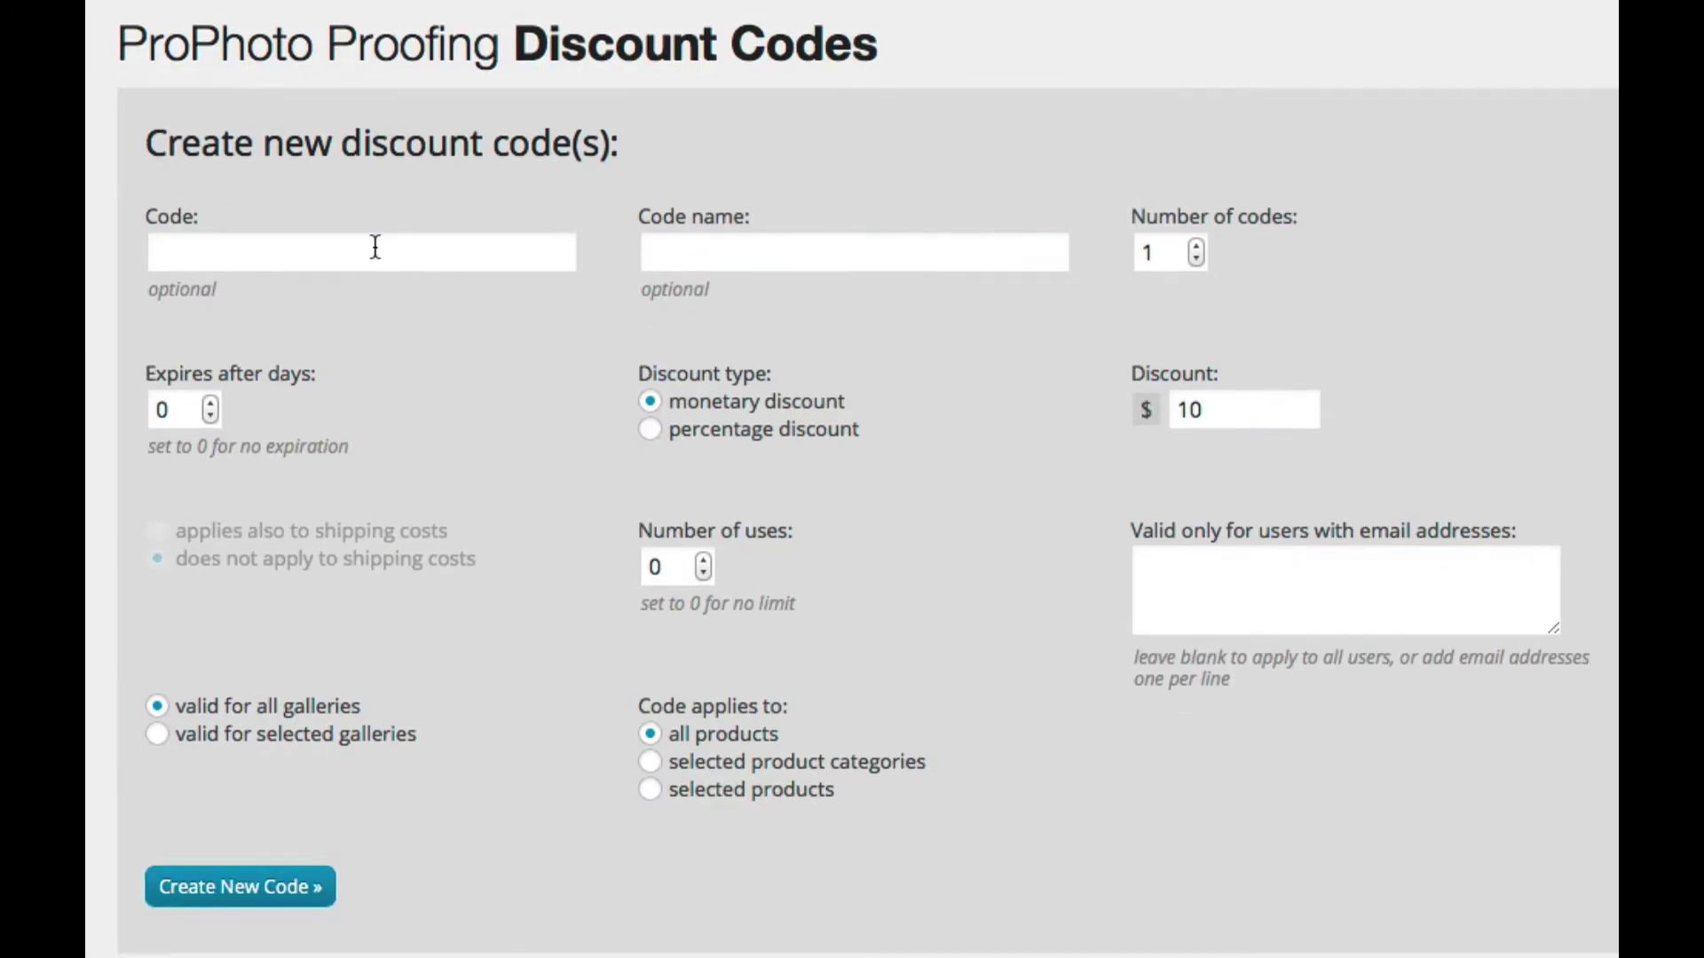
Step: Set the new code to expire after 30 days
left_click(375, 248)
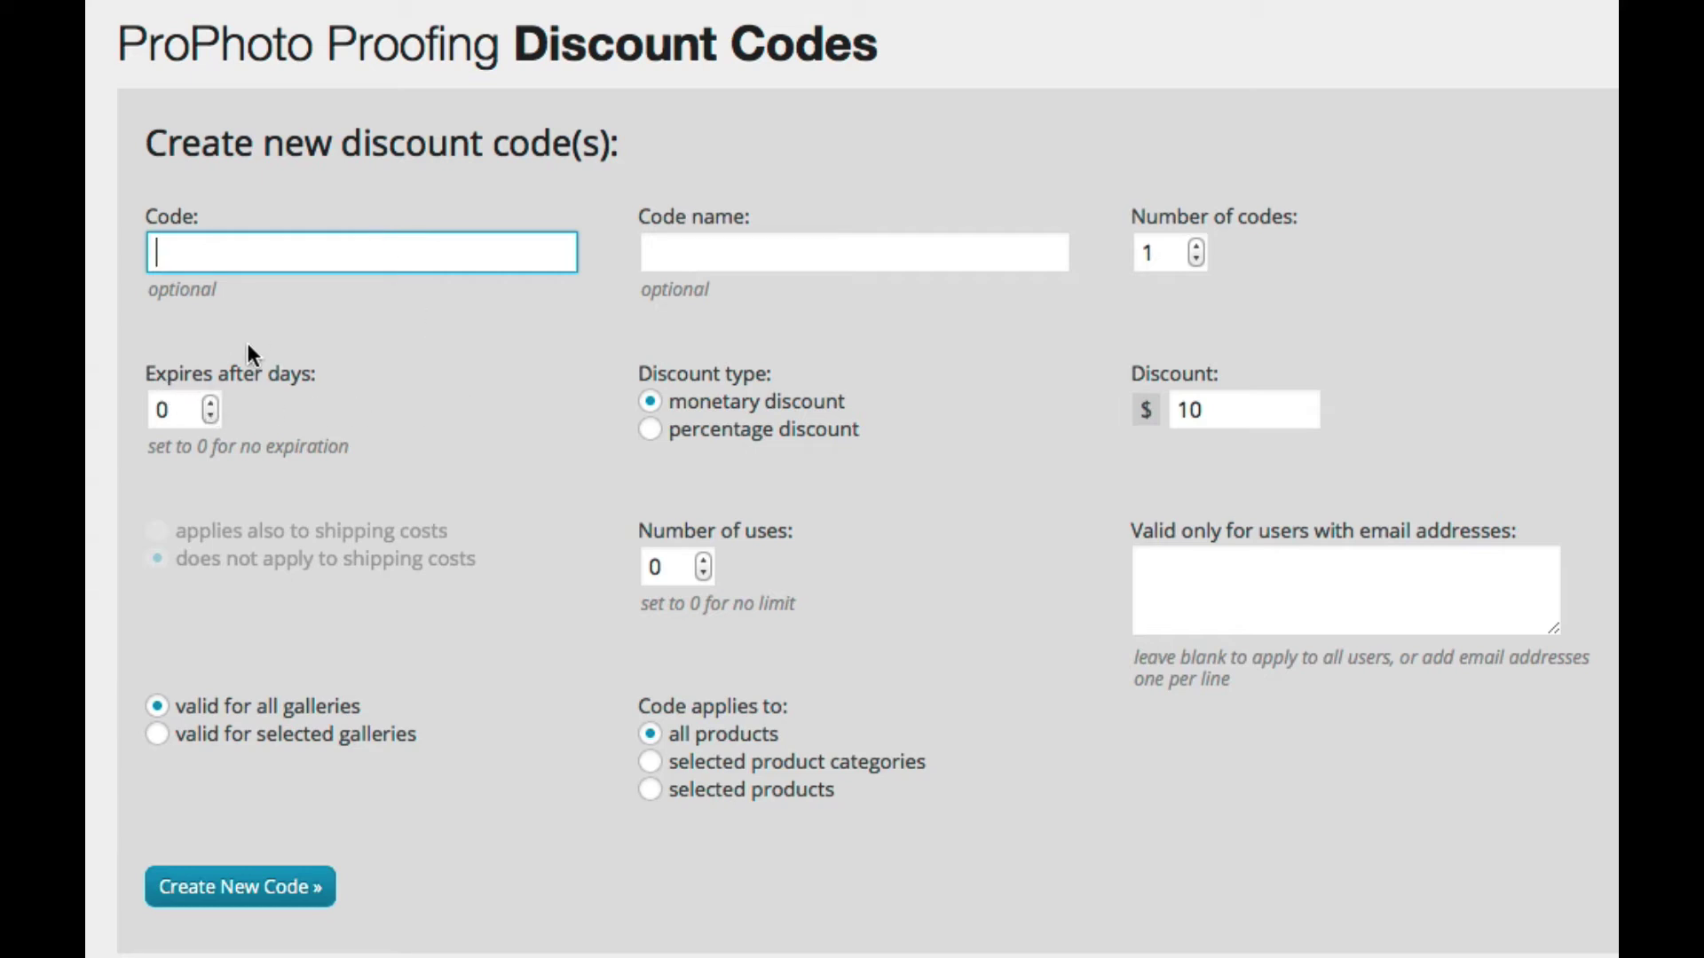
double_click(163, 412)
type("30")
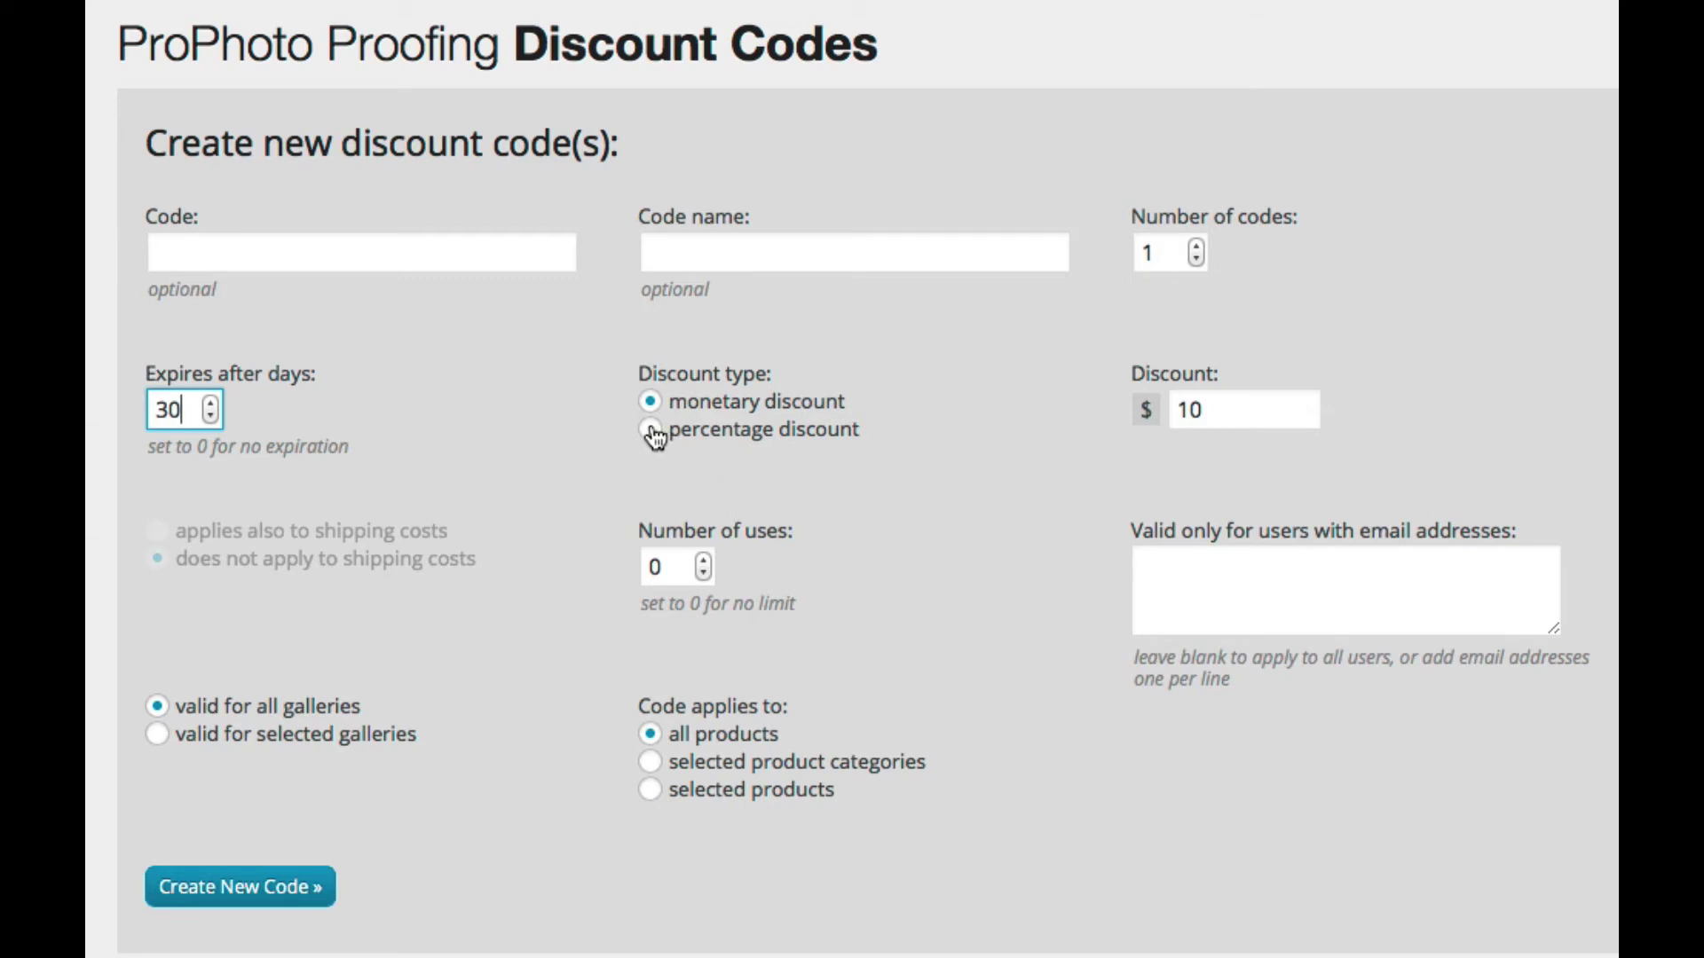
Step: Try the percentage and shipping discount options, ending on a flat $10 monetary discount
left_click(1209, 410)
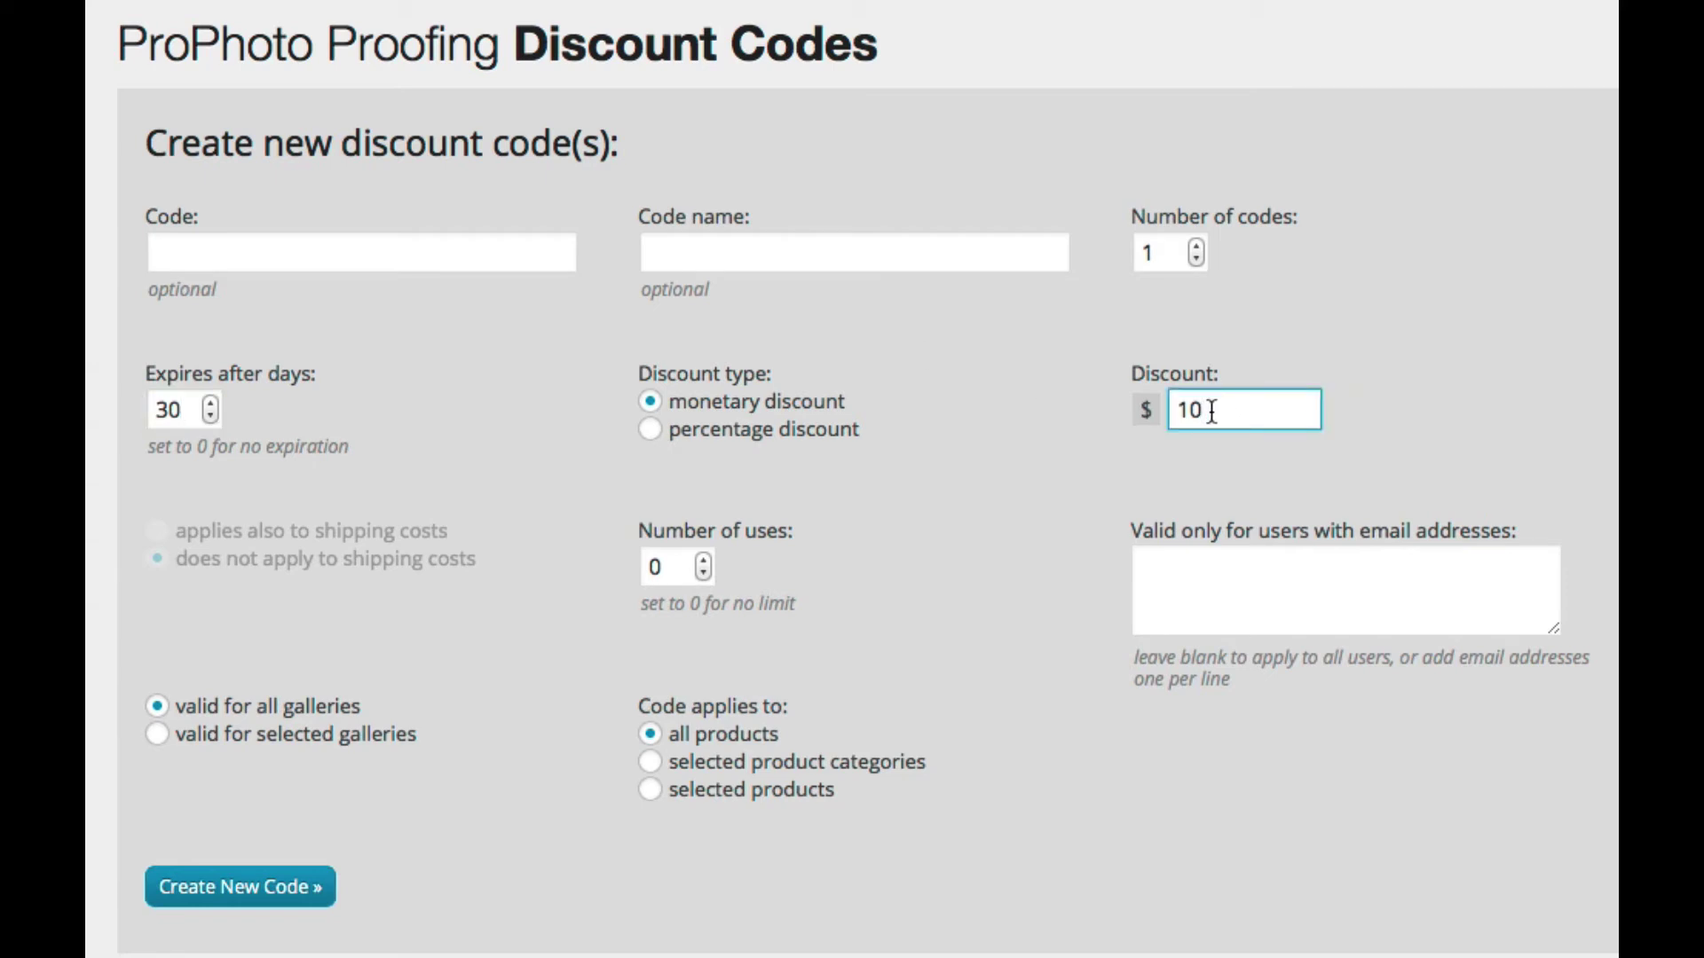
left_click(661, 435)
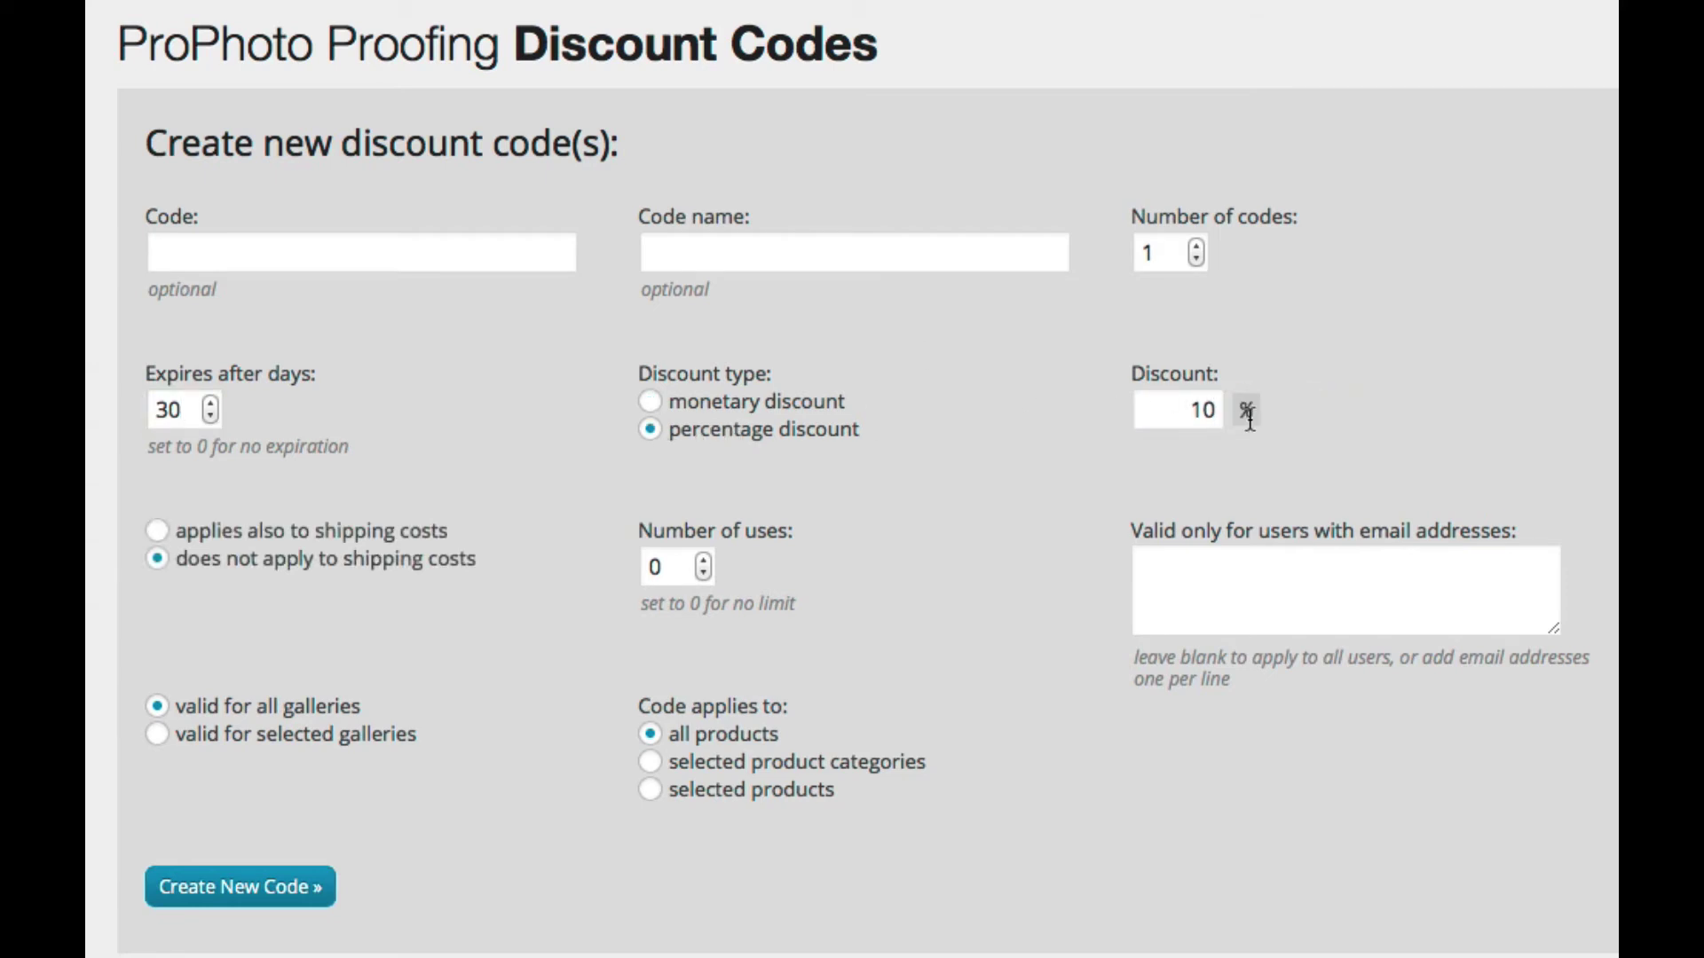
double_click(1207, 410)
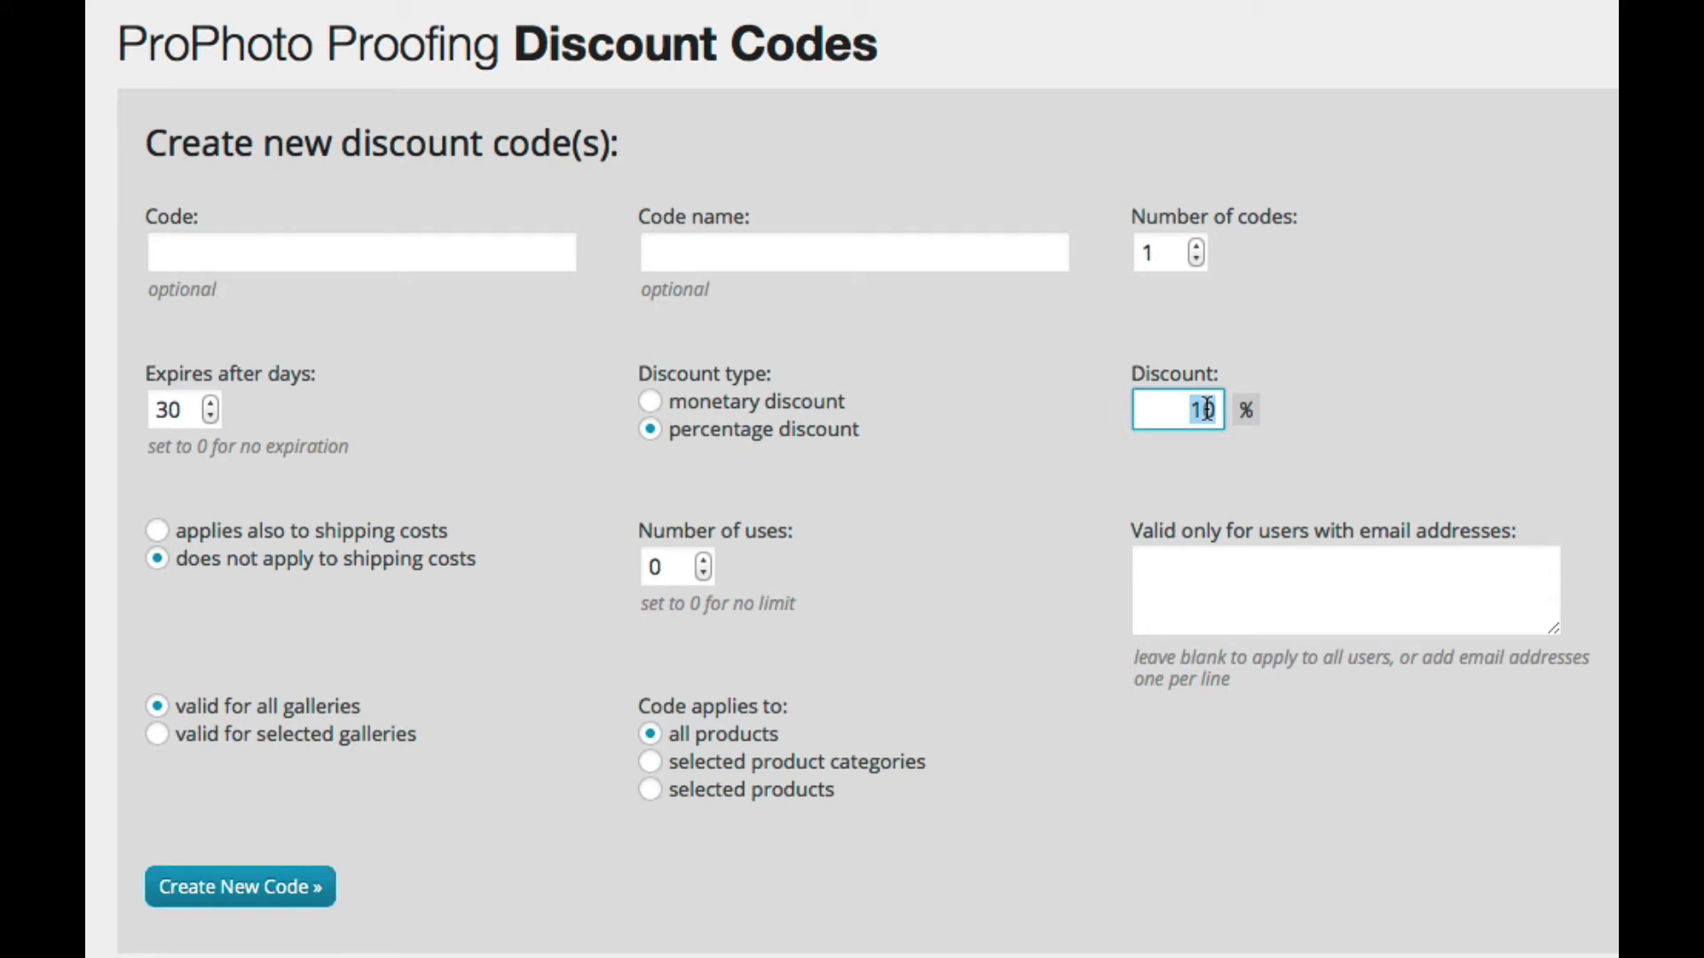
left_click(724, 410)
left_click(723, 433)
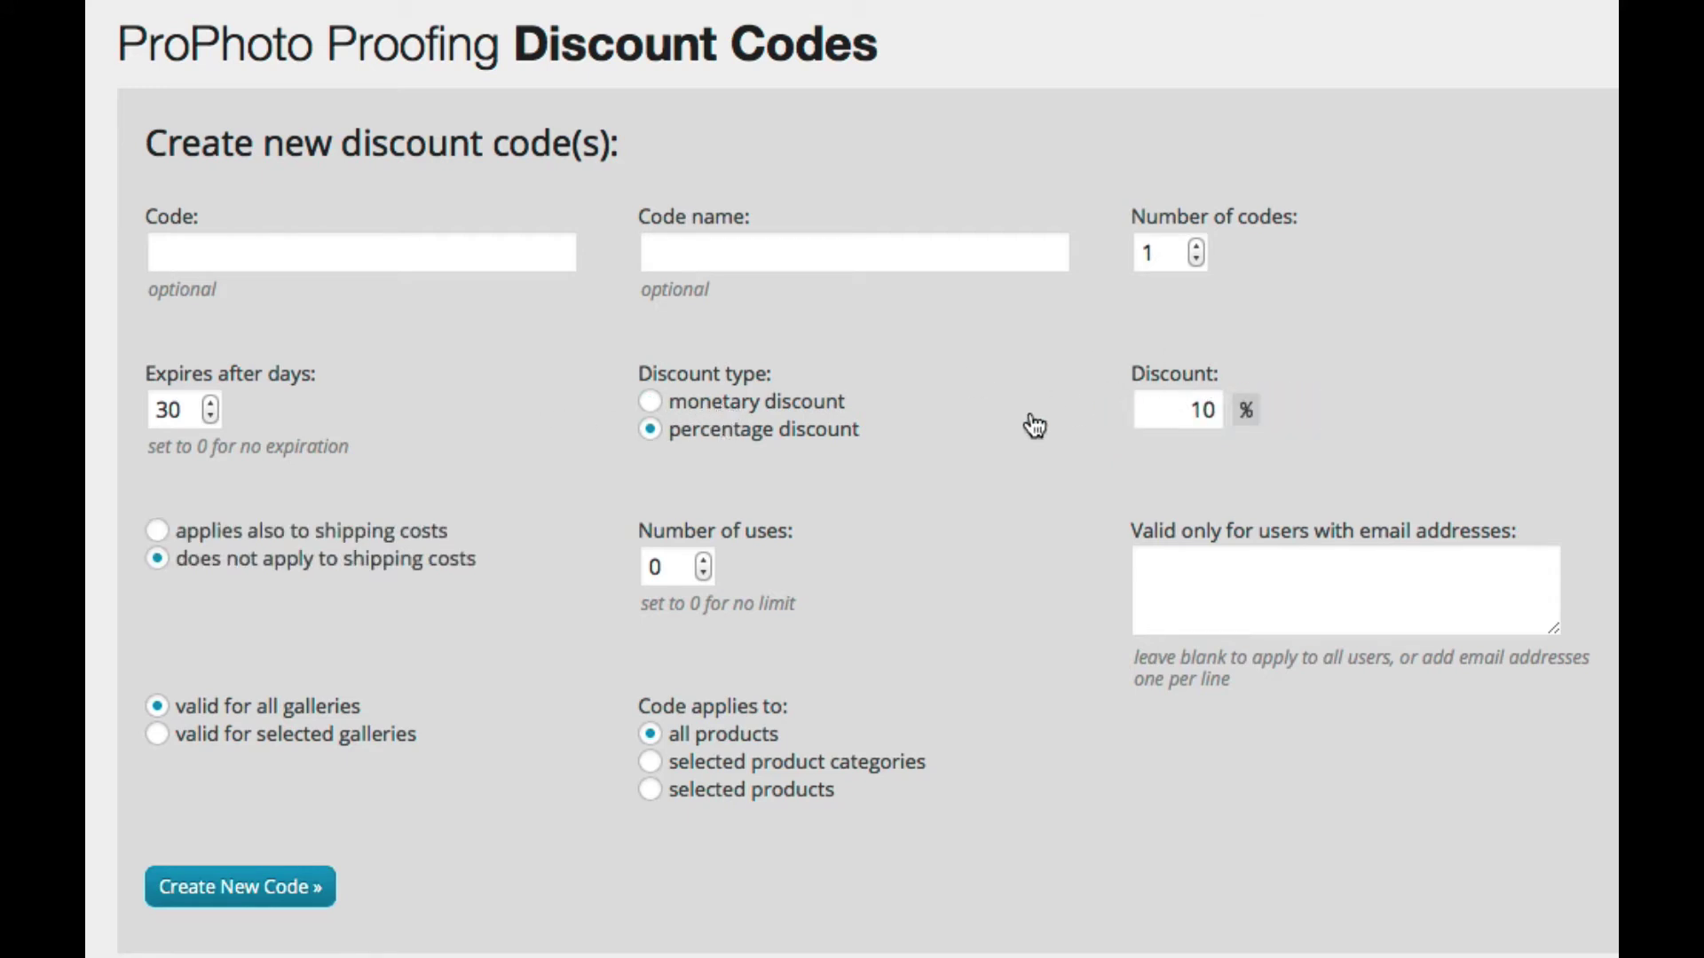
left_click(257, 535)
left_click(651, 403)
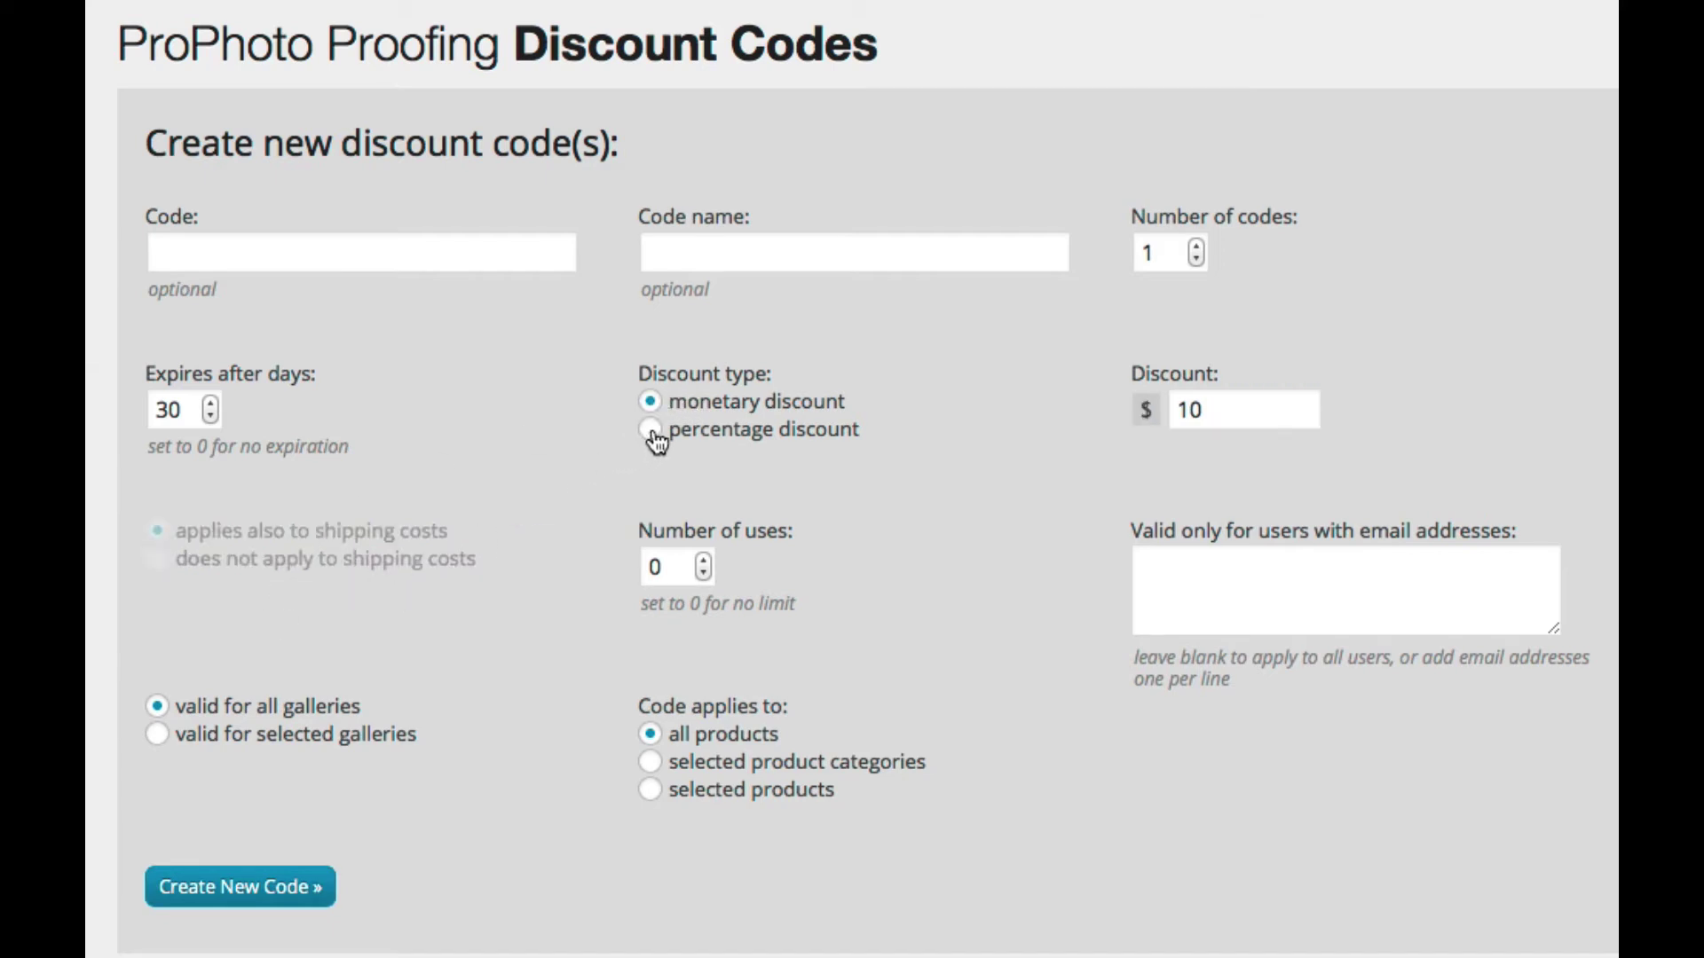
Step: Set Number of uses to 0 for unlimited uses
scroll(654, 473, "down", 1)
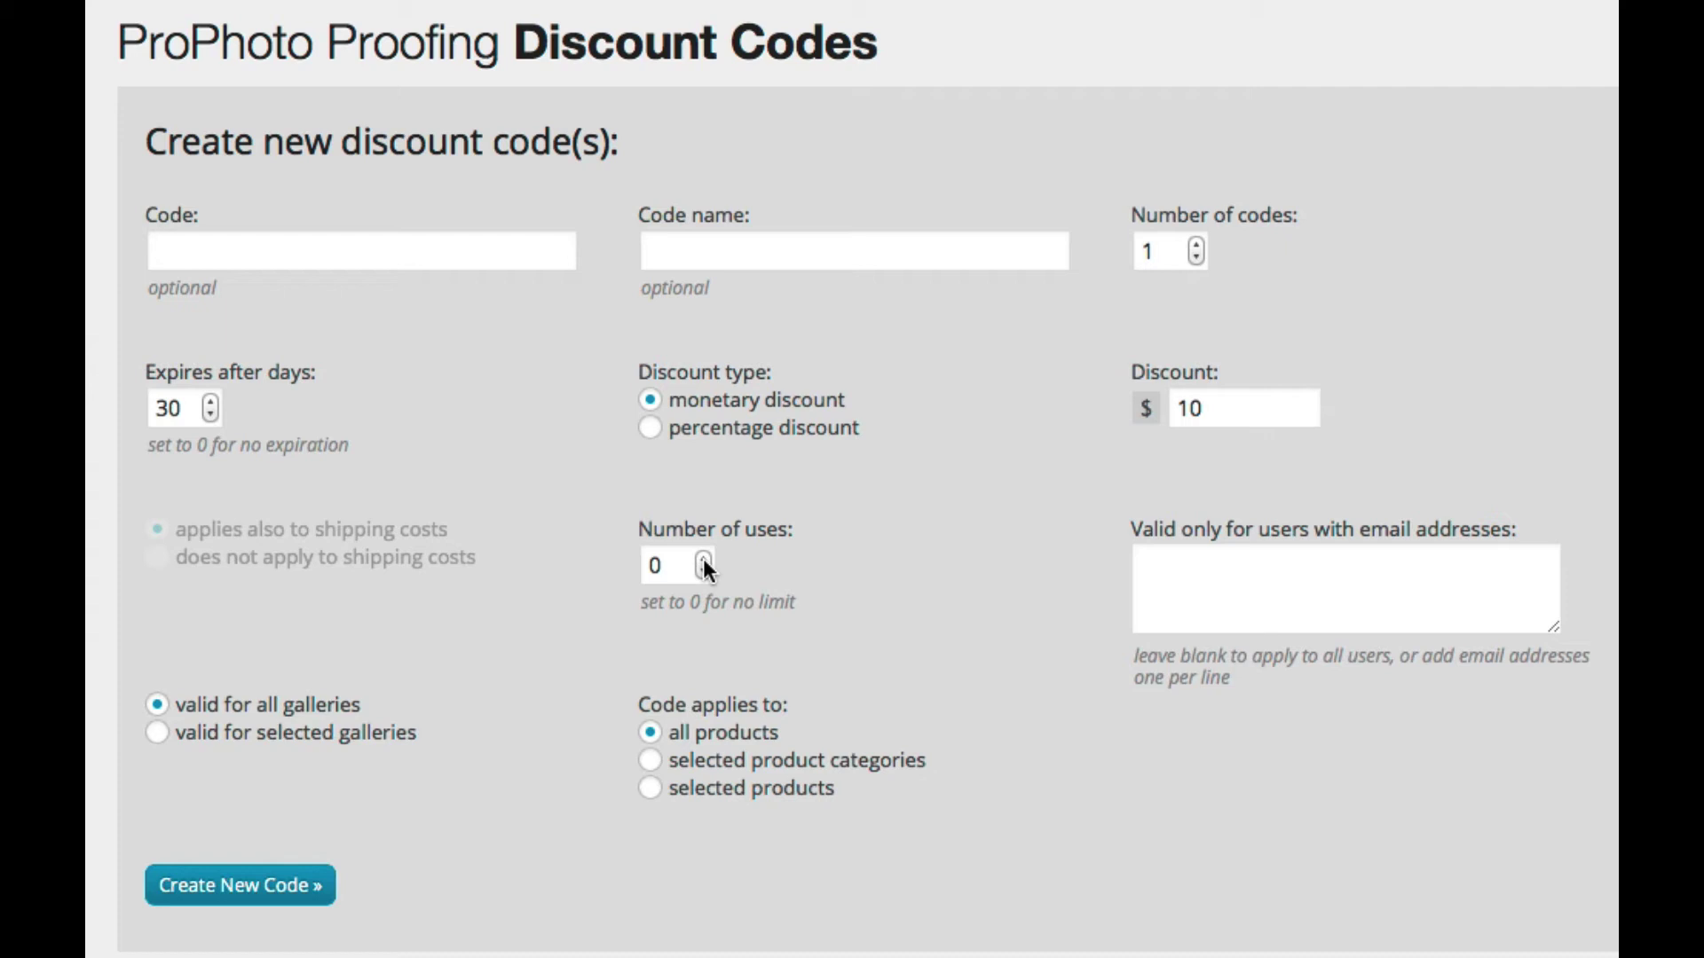
double_click(665, 568)
type("1")
type("00")
key("BackSpace")
key("BackSpace")
key("BackSpace")
type("0")
Step: Restrict the code to the customer's e-mail address and enter BRIDEZILLA as the code
key("Tab")
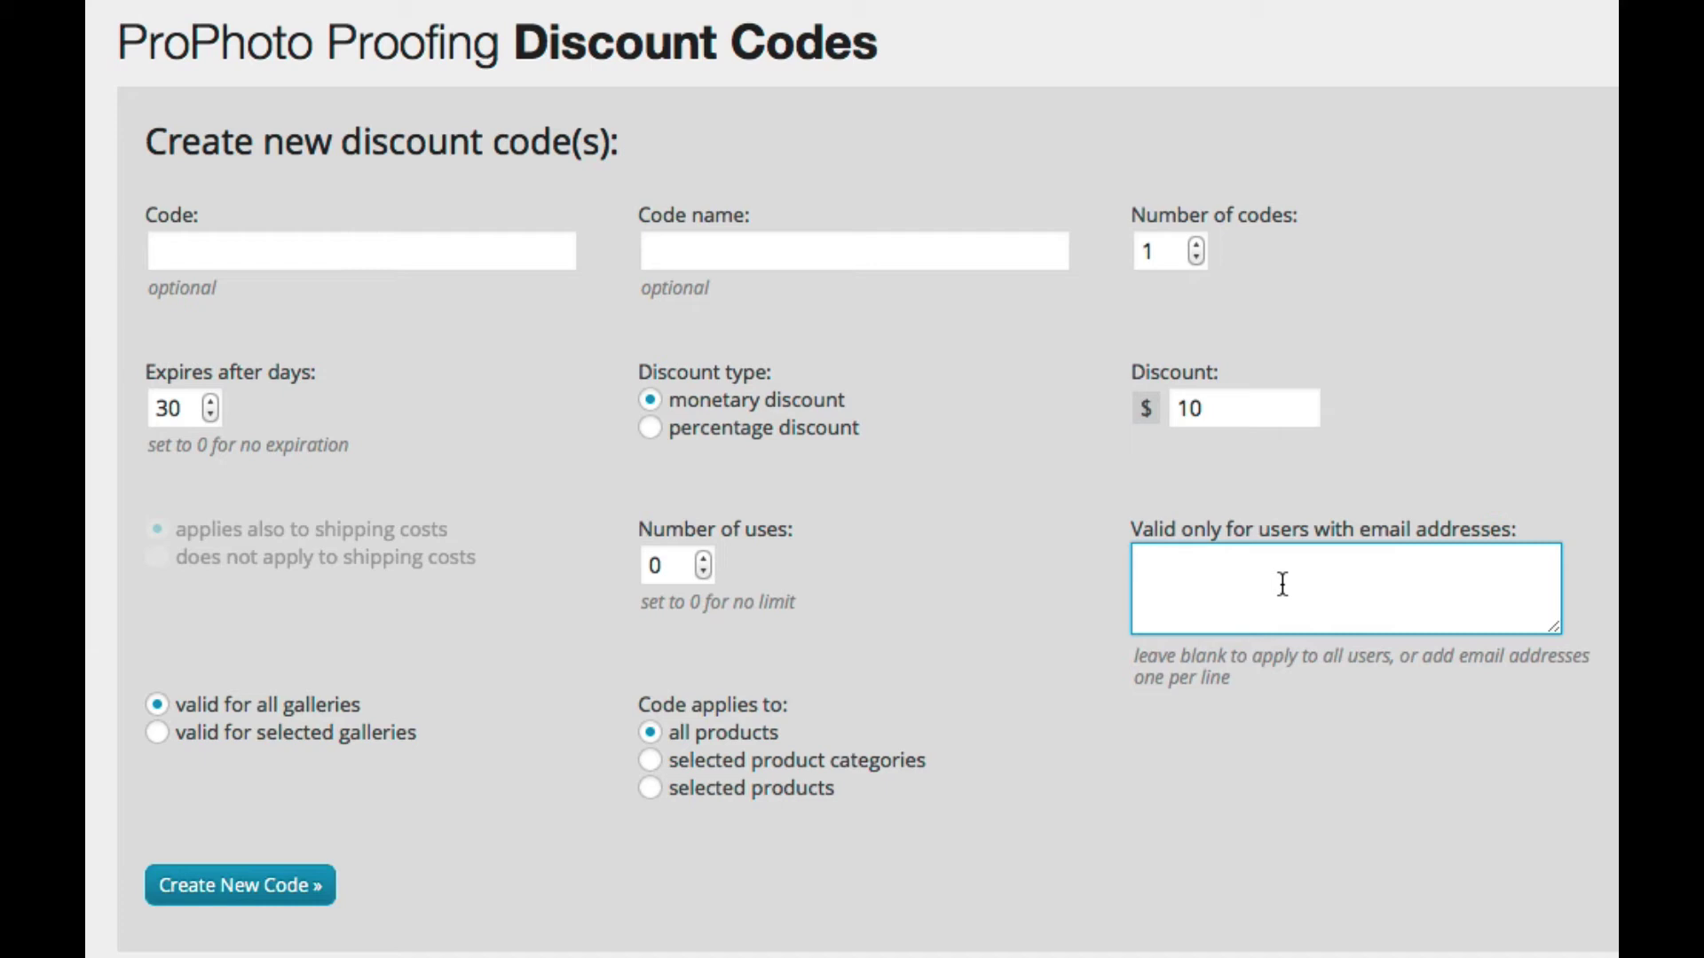
type("bride@email.com")
left_click(414, 244)
type("BRI")
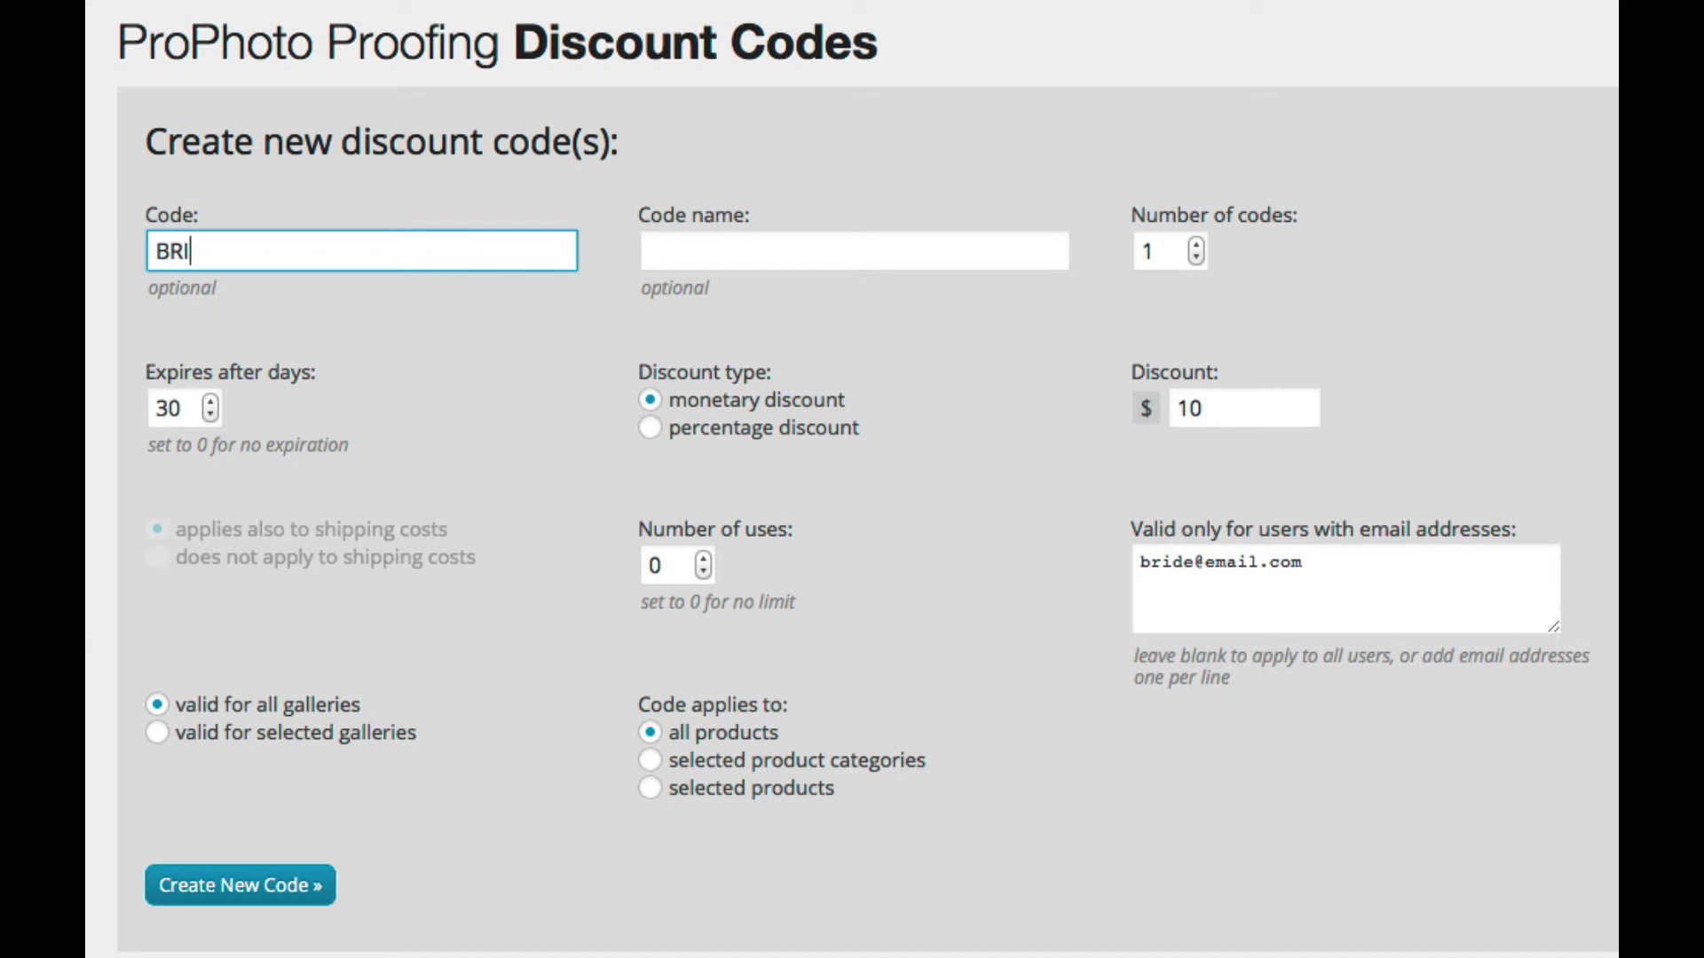
type("DEZILLA")
scroll(817, 485, "down", 2)
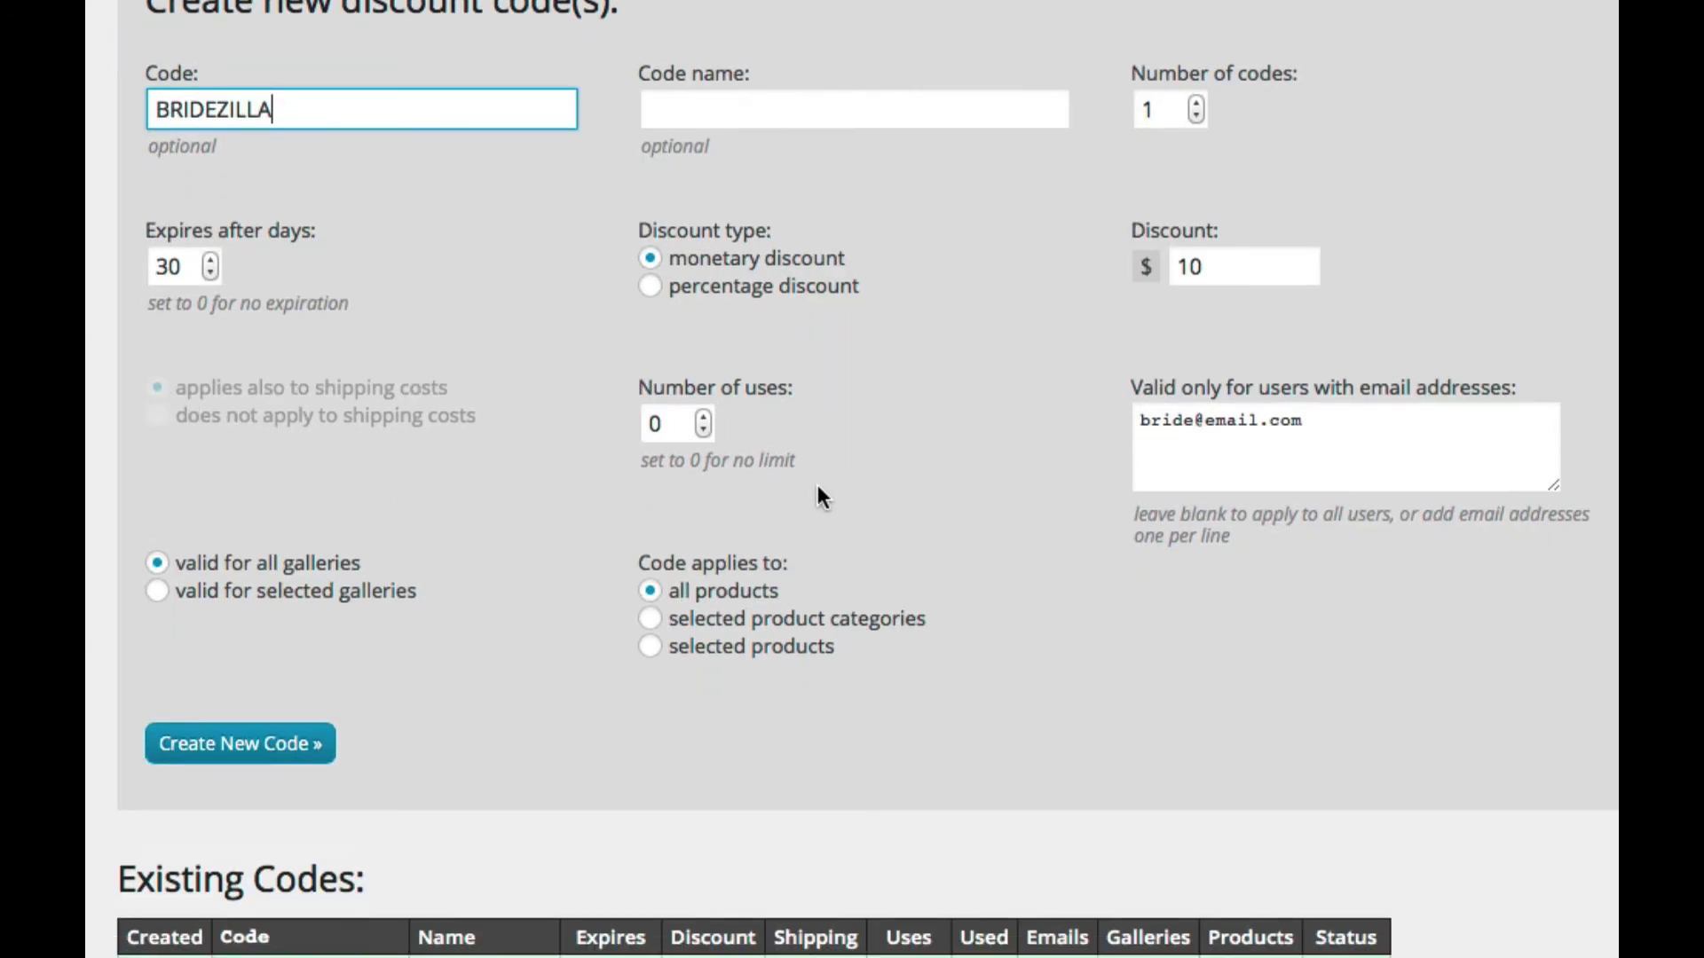
scroll(1279, 439, "up", 1)
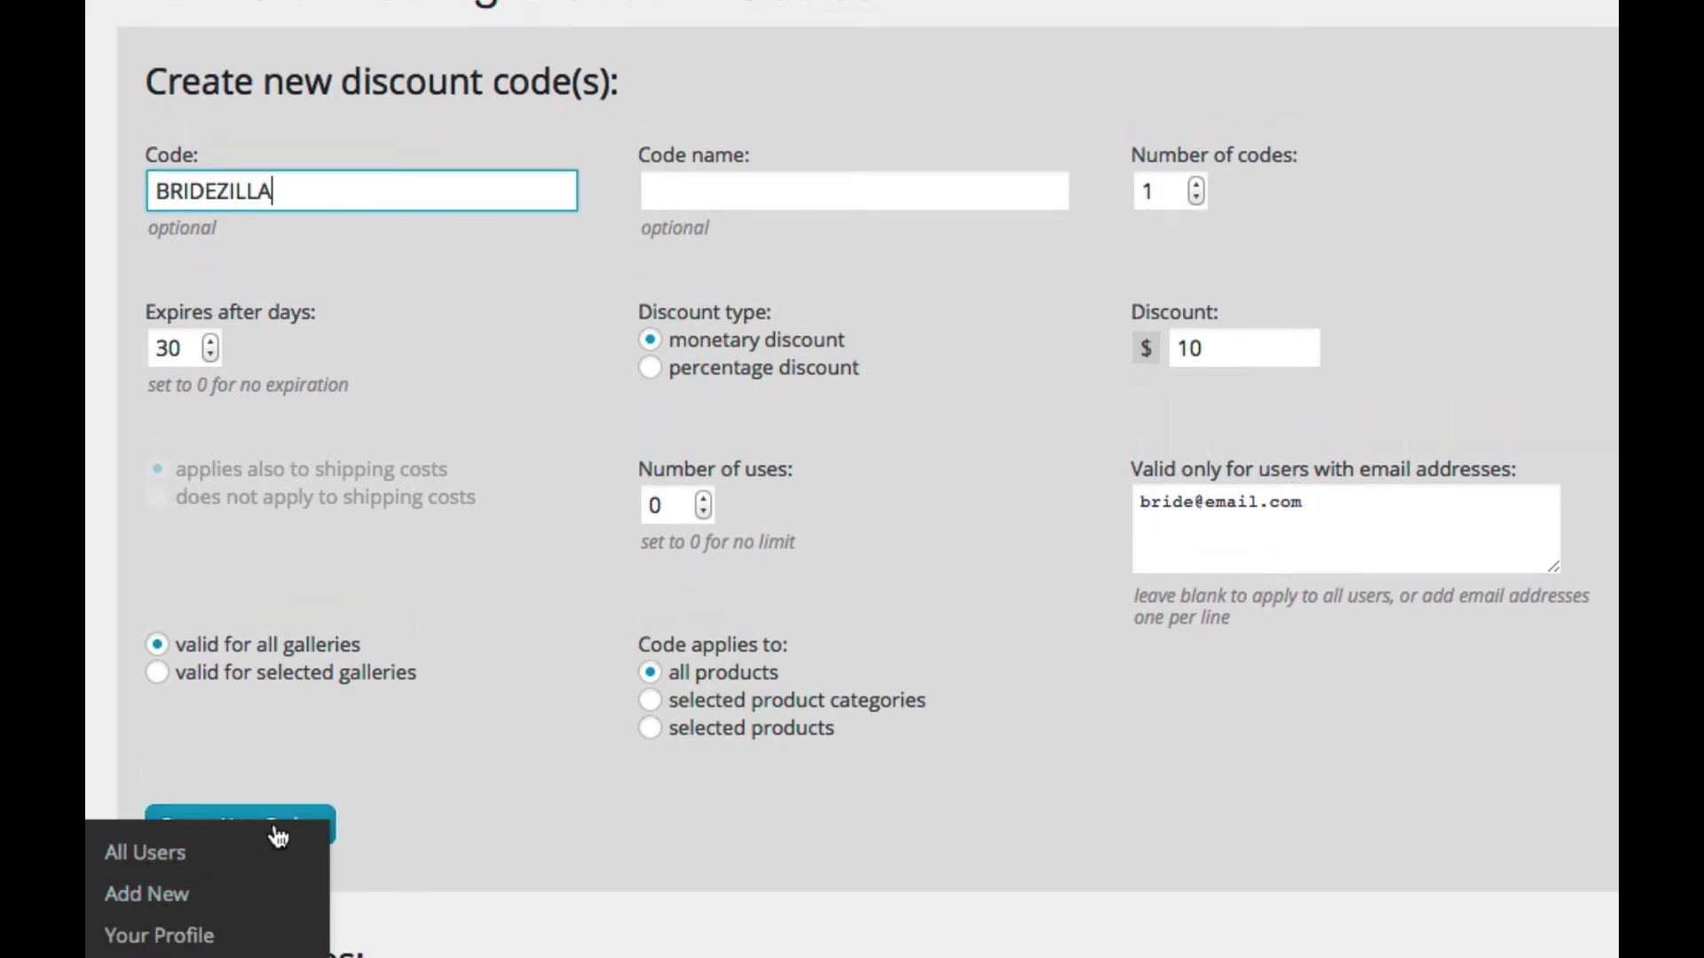
Step: Create the BRIDEZILLA code, then type and delete test lines in the e-mail box
left_click(316, 810)
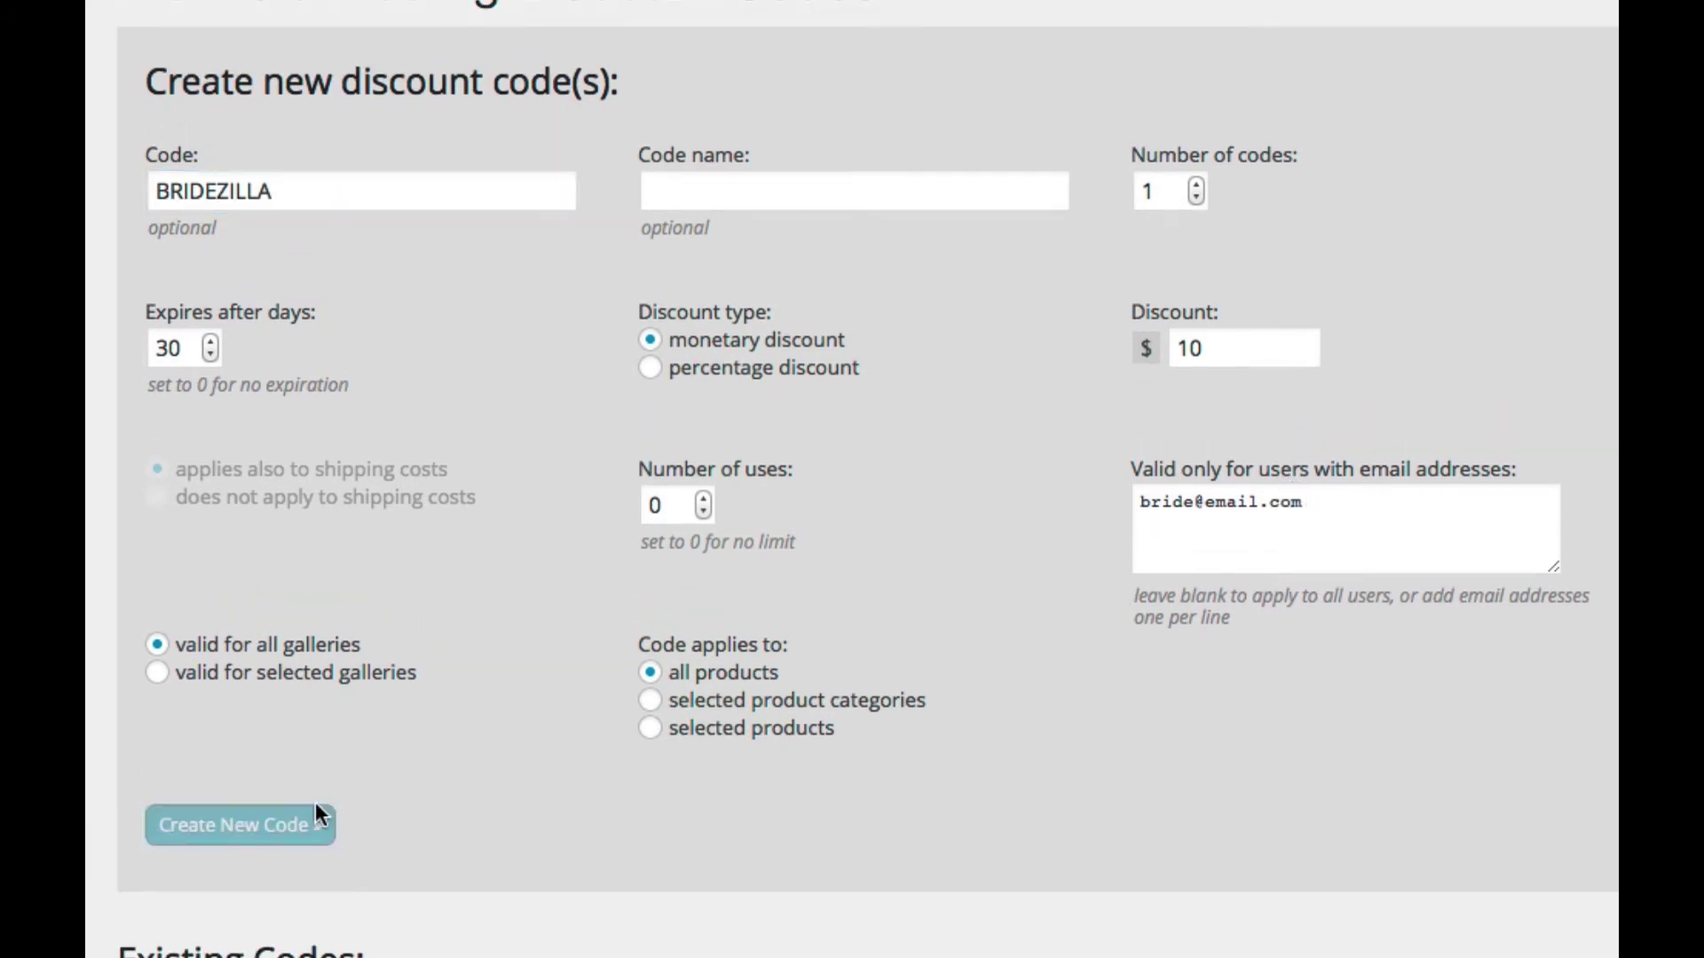
left_click(1267, 508)
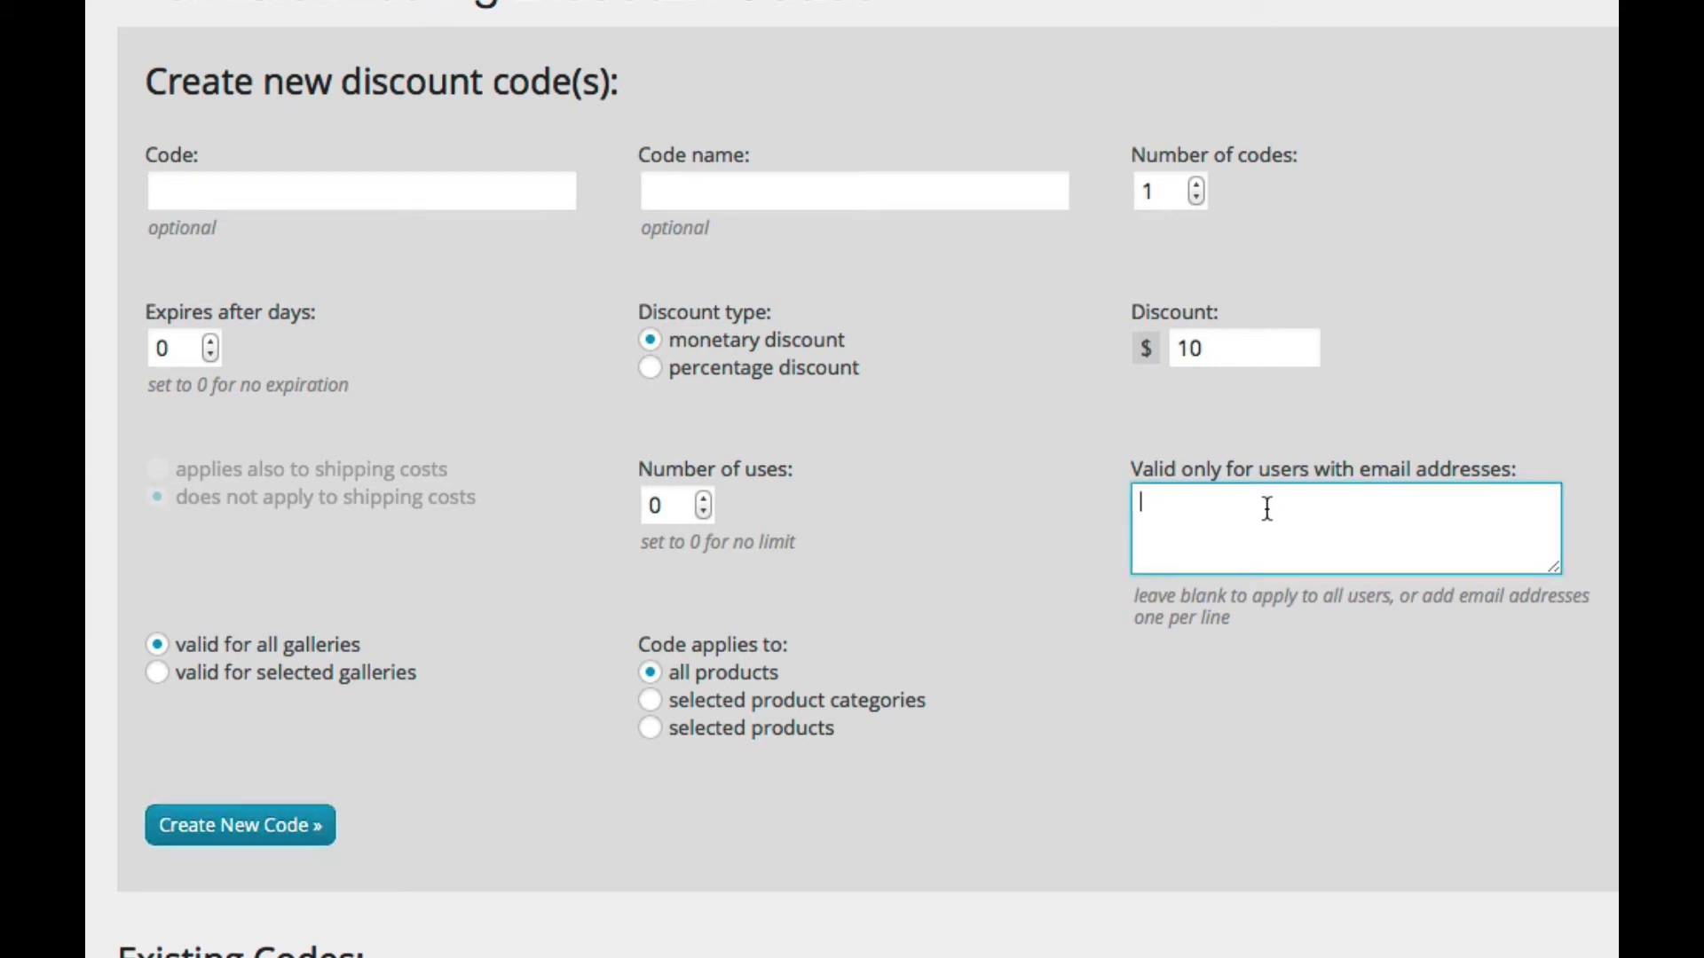
type("sldfkj")
key("Return")
type("asldkfj")
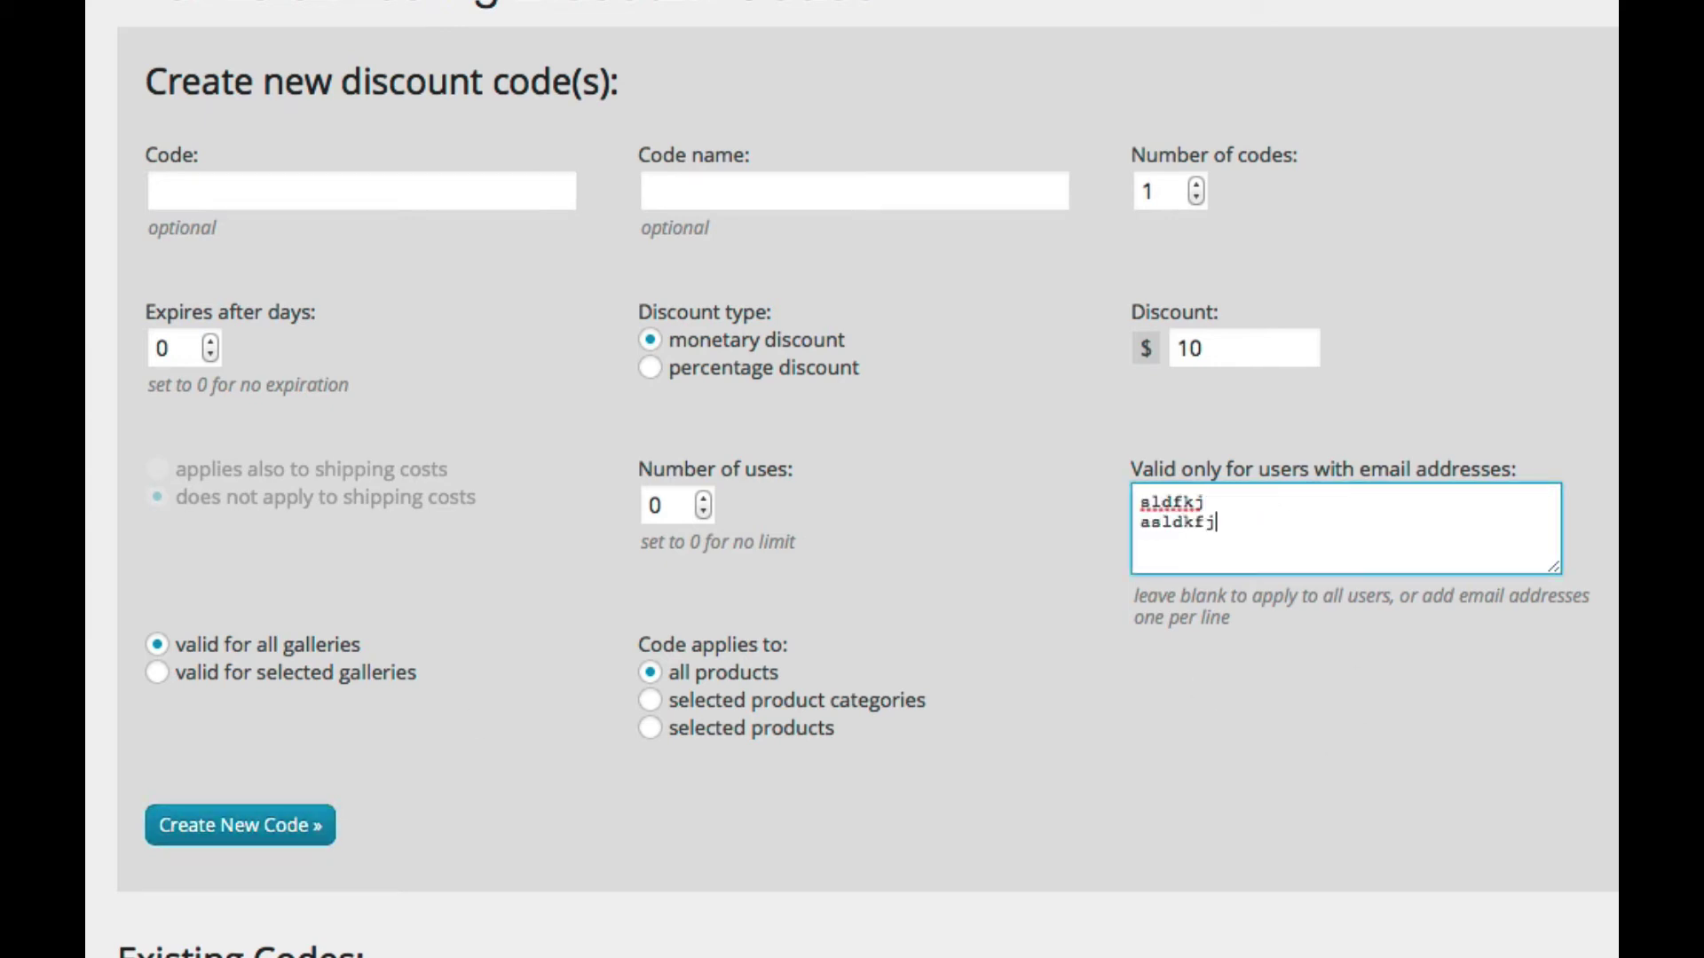
key("Return")
type("sldfkj")
key("ctrl+a")
key("BackSpace")
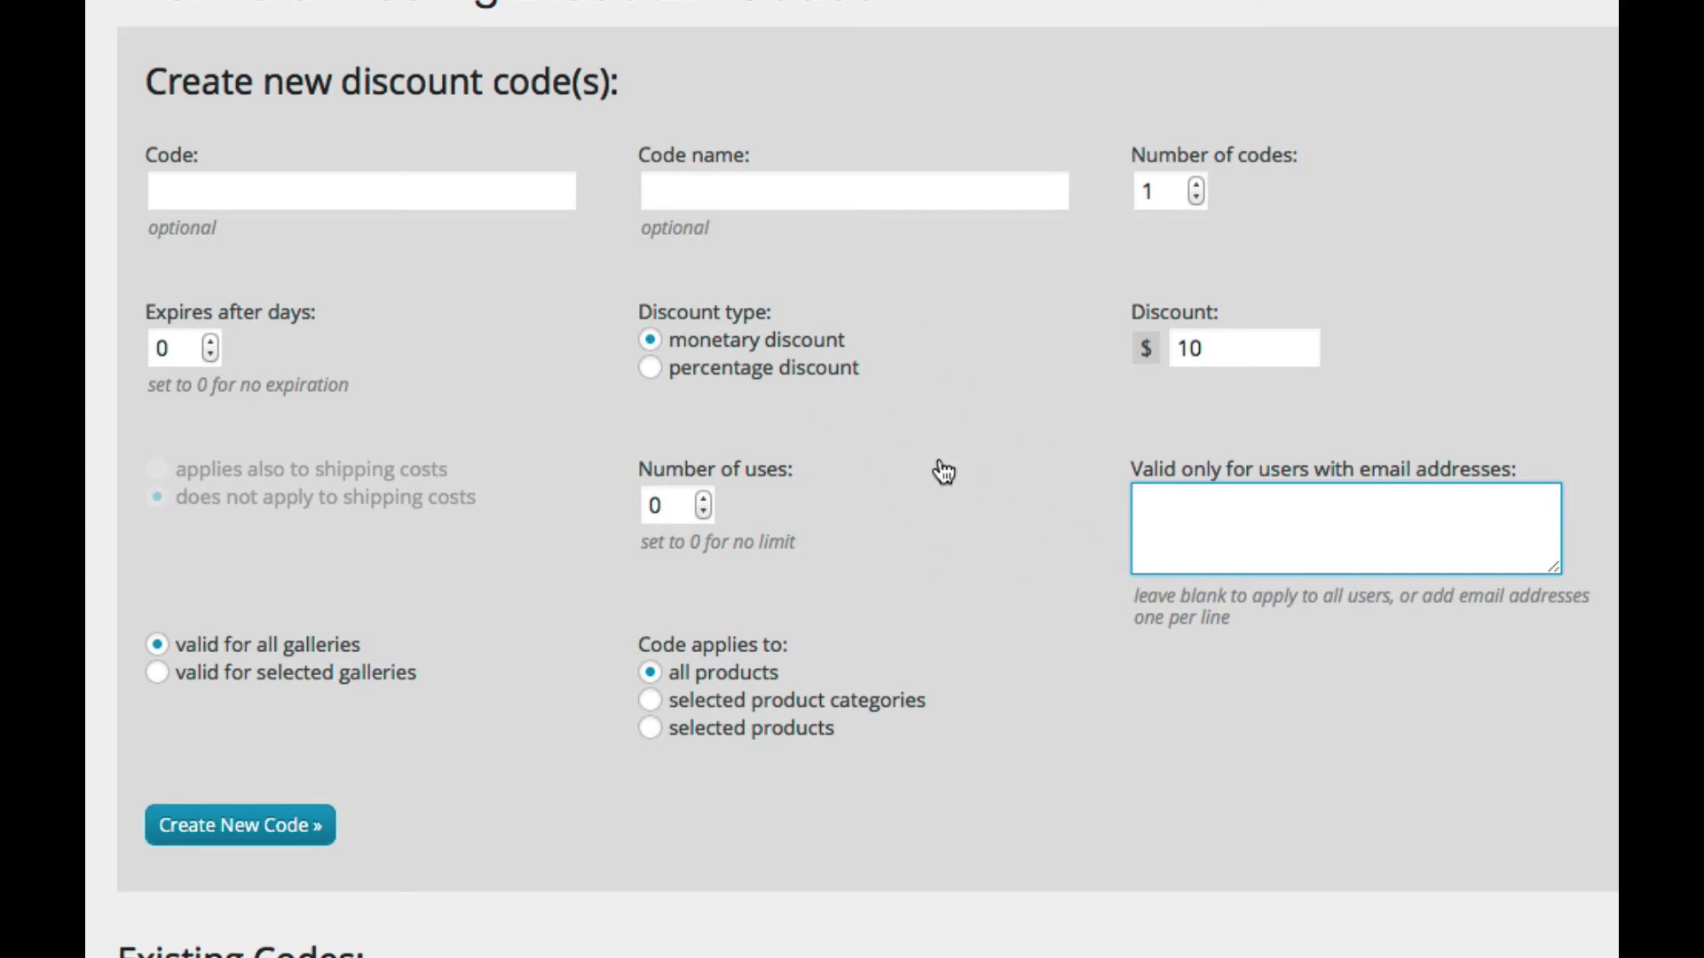
scroll(944, 473, "down", 1)
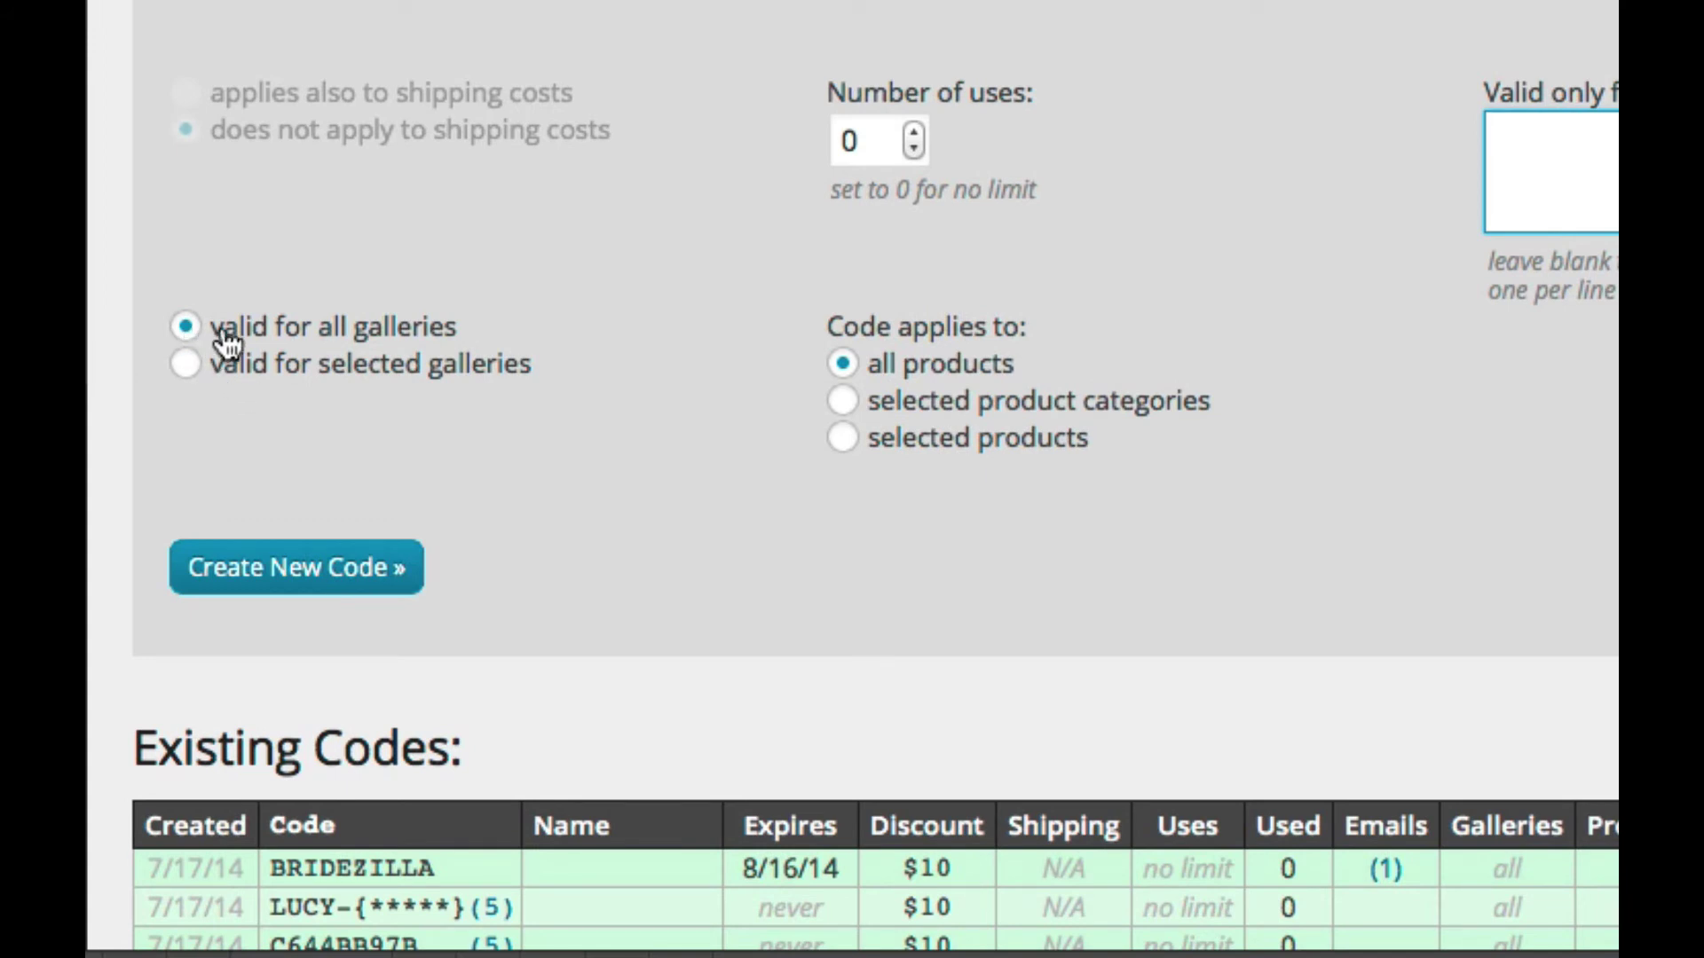
left_click(186, 363)
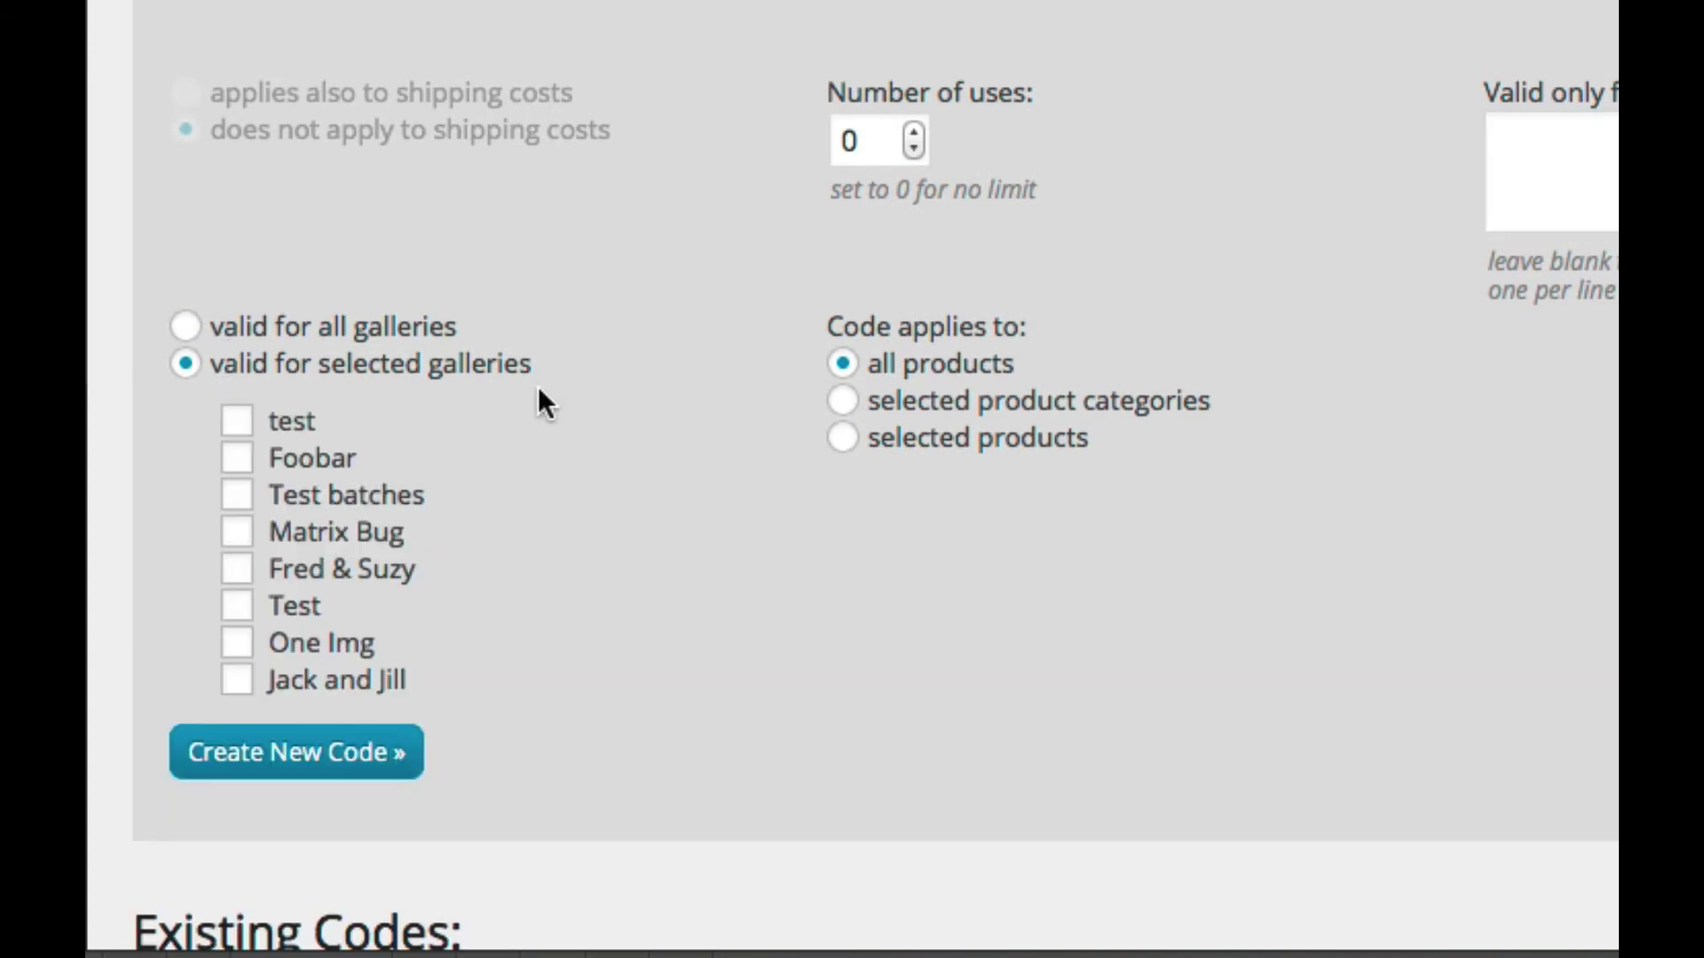
scroll(539, 391, "down", 2)
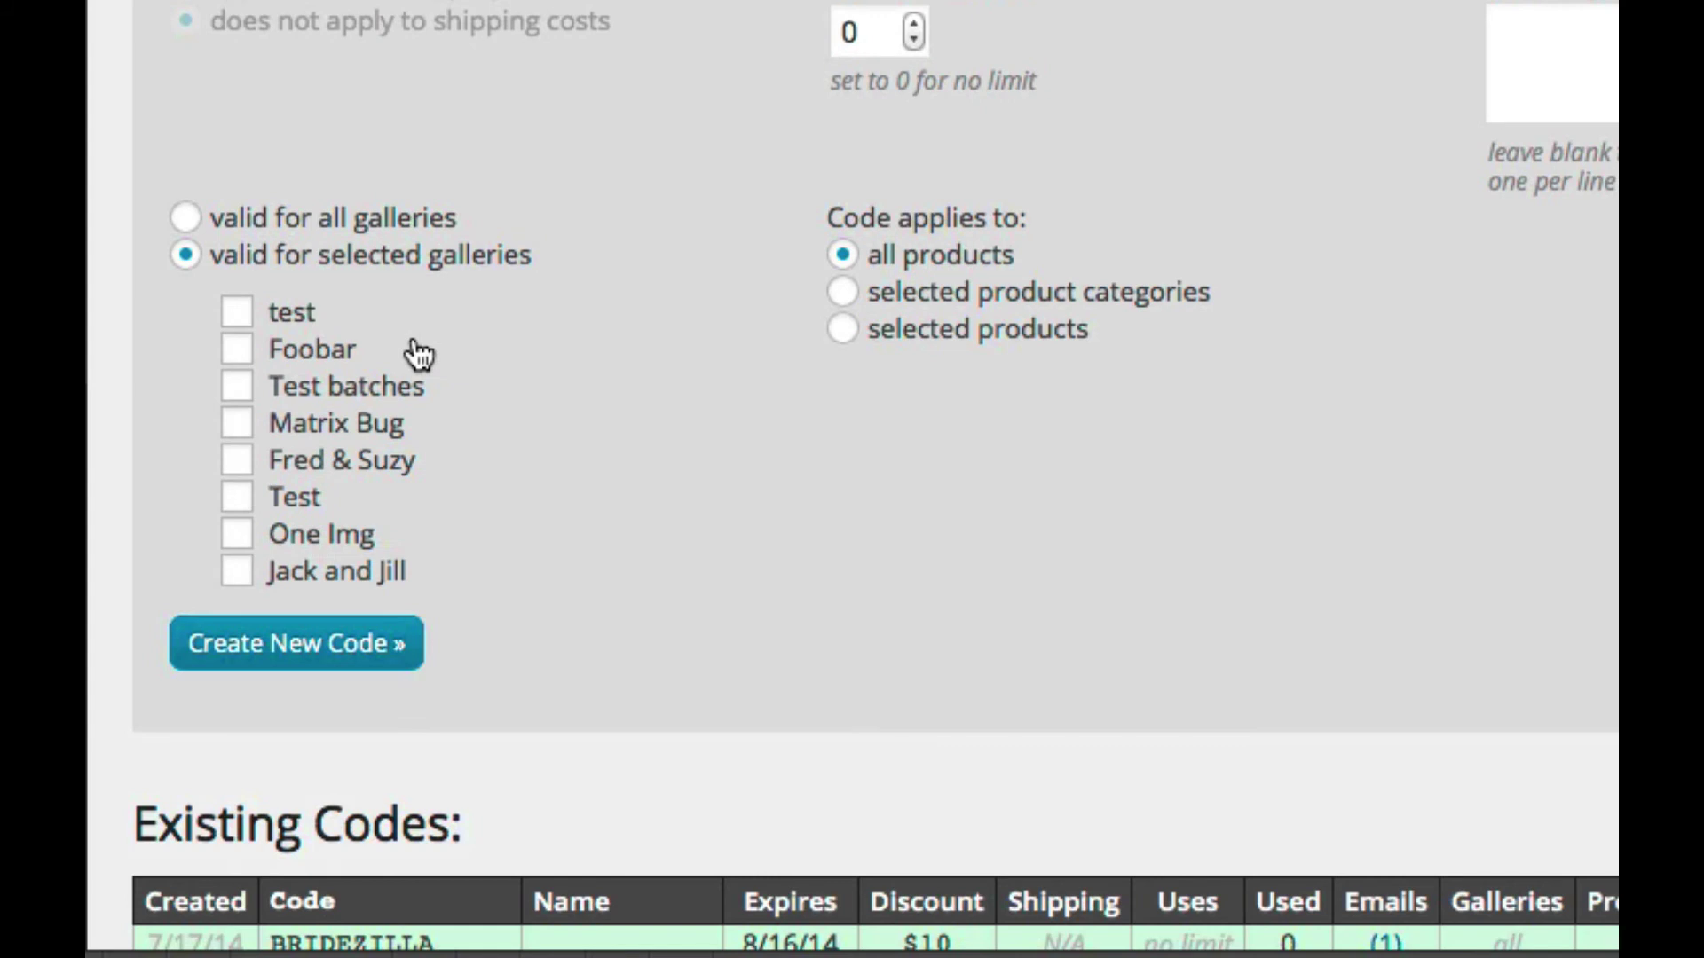
left_click(246, 467)
left_click(246, 428)
left_click(236, 386)
left_click(188, 224)
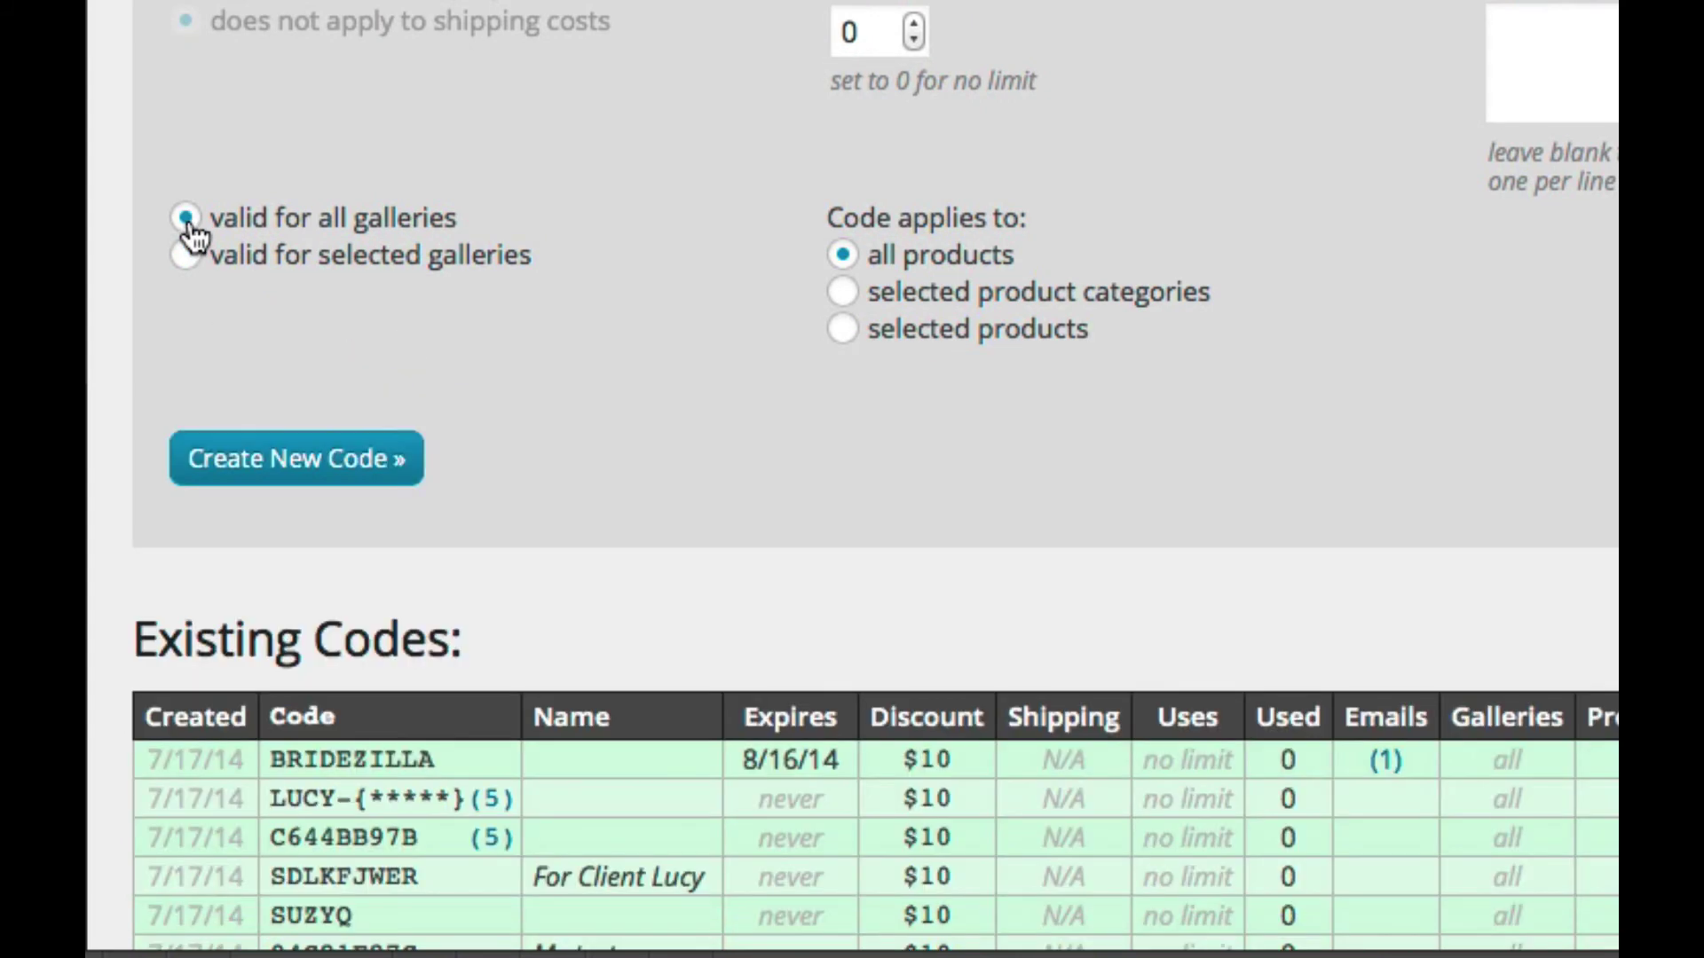
scroll(464, 434, "up", 3)
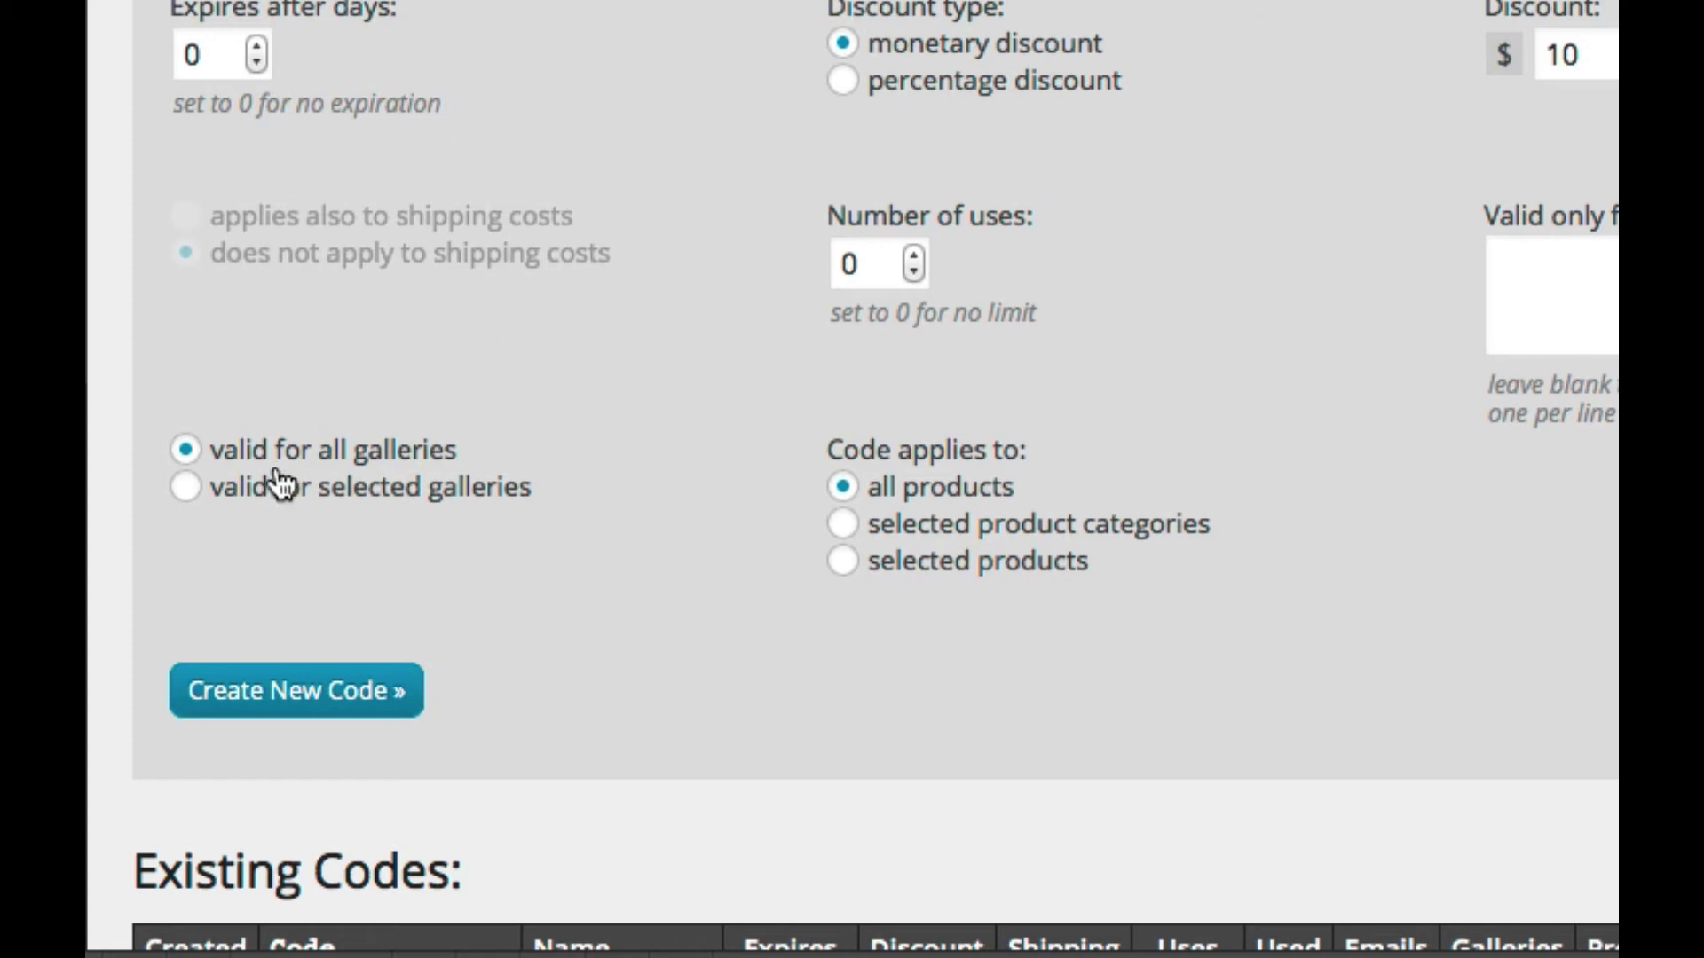
left_click(203, 493)
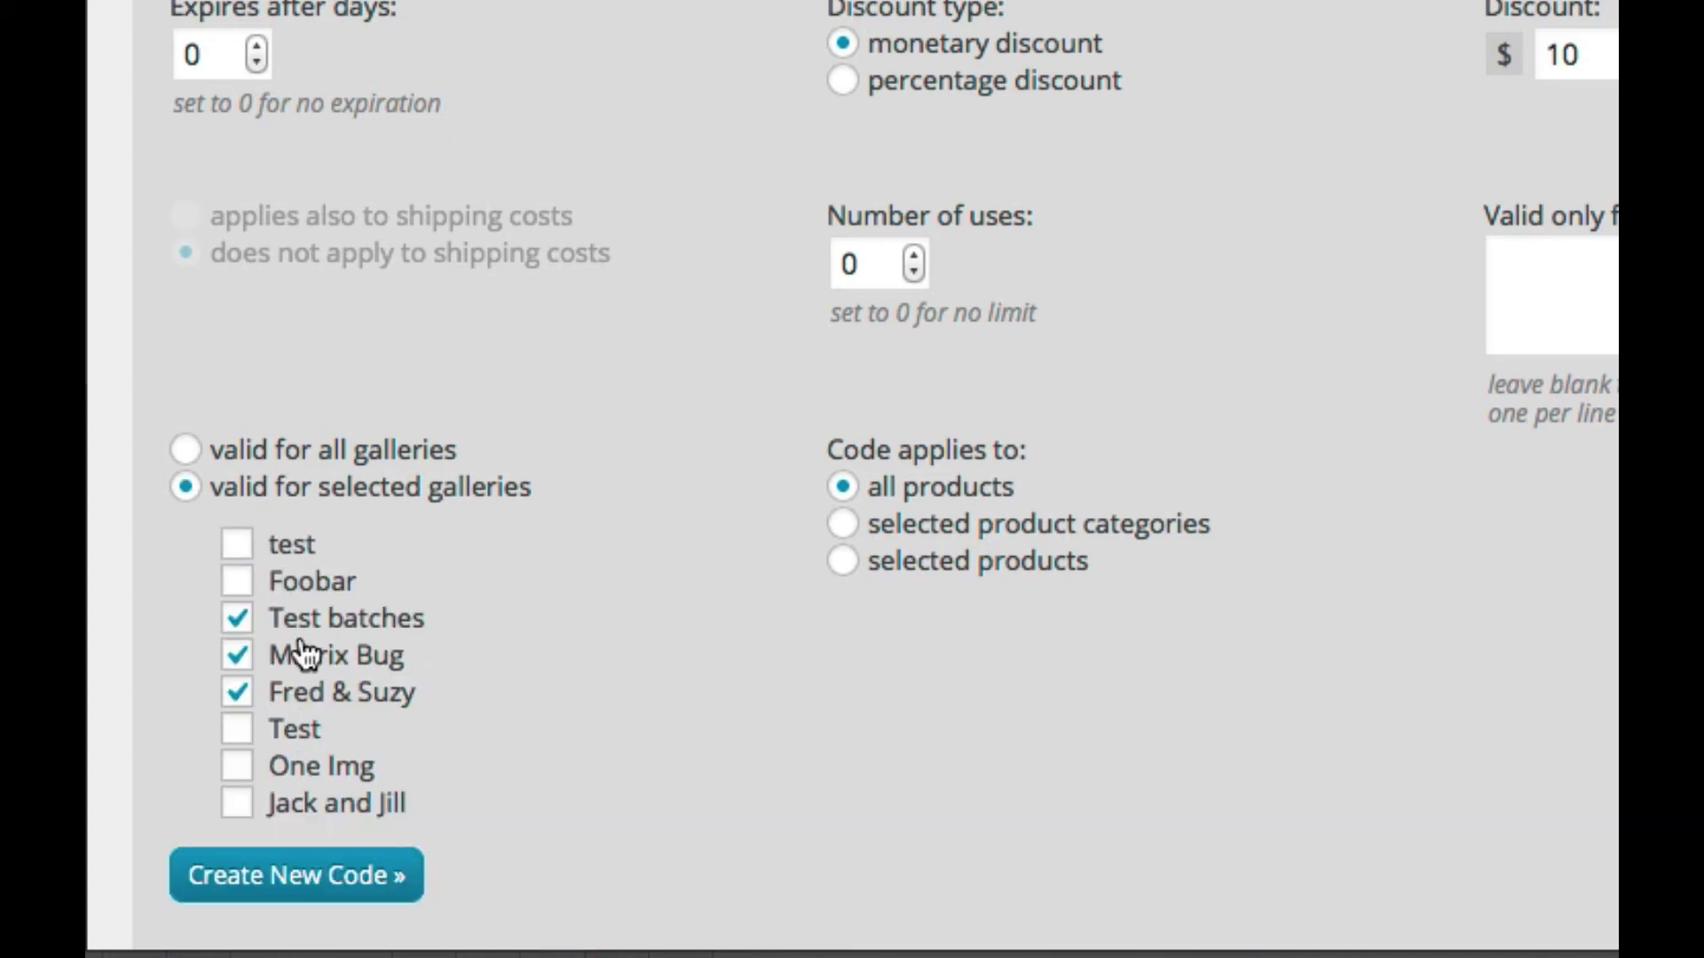
left_click(188, 461)
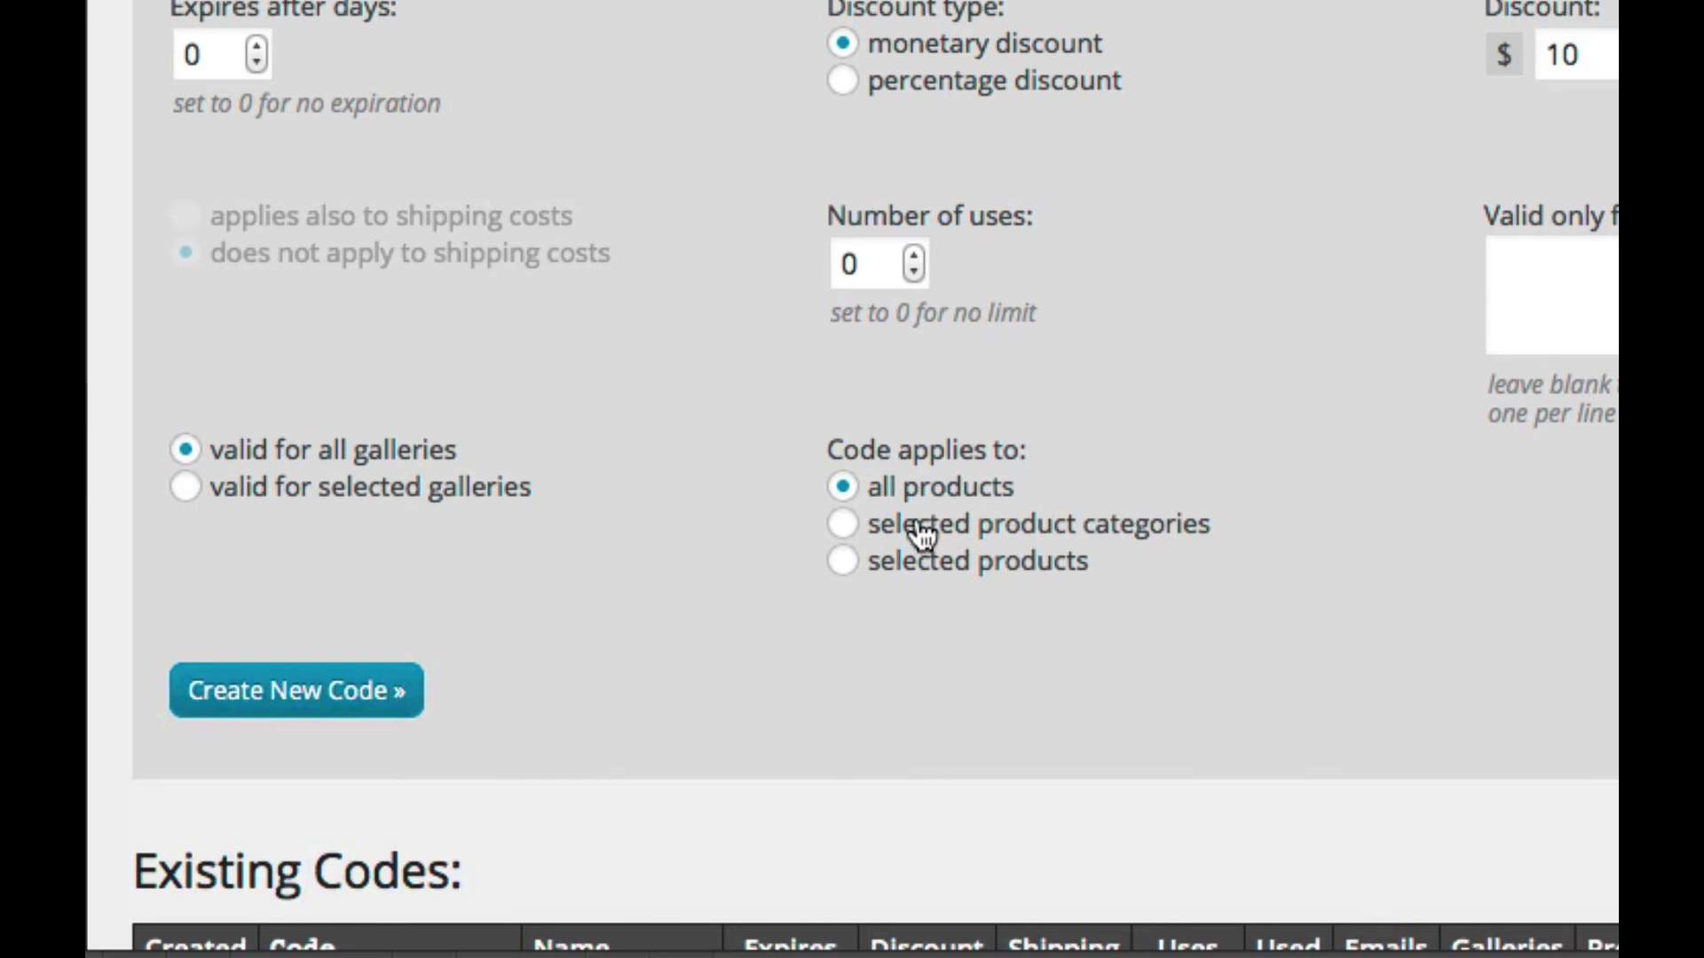
Step: Limit the code to selected product categories, ticking Prints and Canvases
left_click(843, 525)
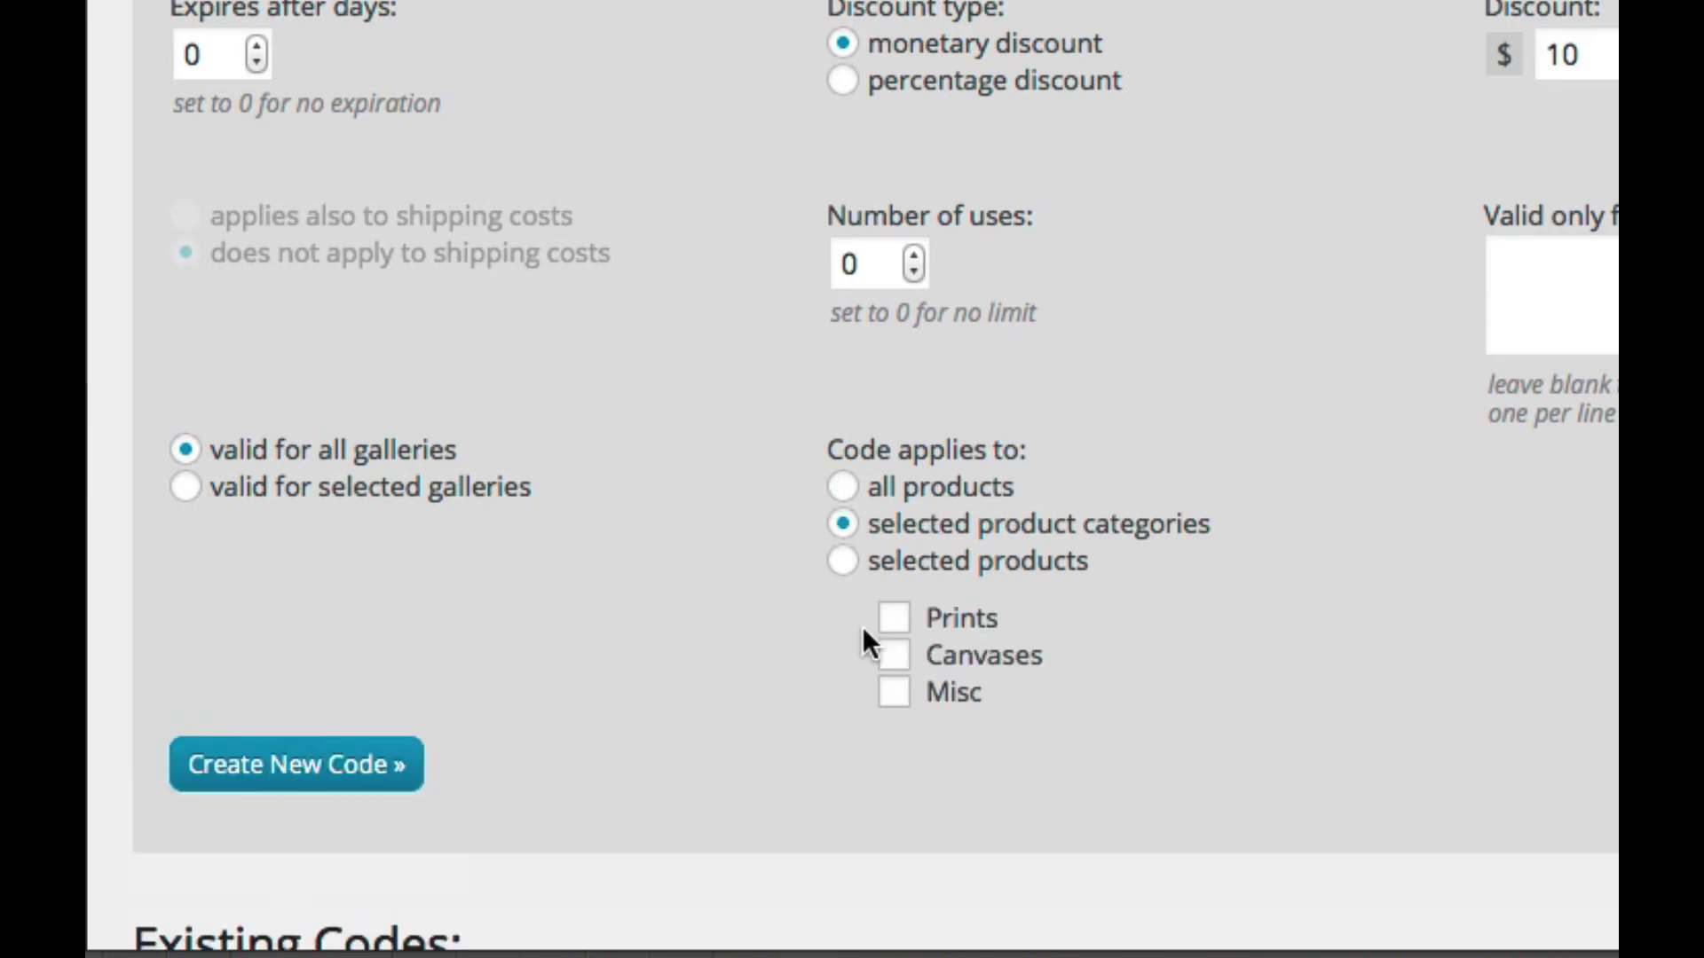
left_click(897, 624)
left_click(898, 656)
Step: Switch to selected products, tick 8x10 and 5x7, and create the code
left_click(845, 562)
scroll(791, 577, "down", 3)
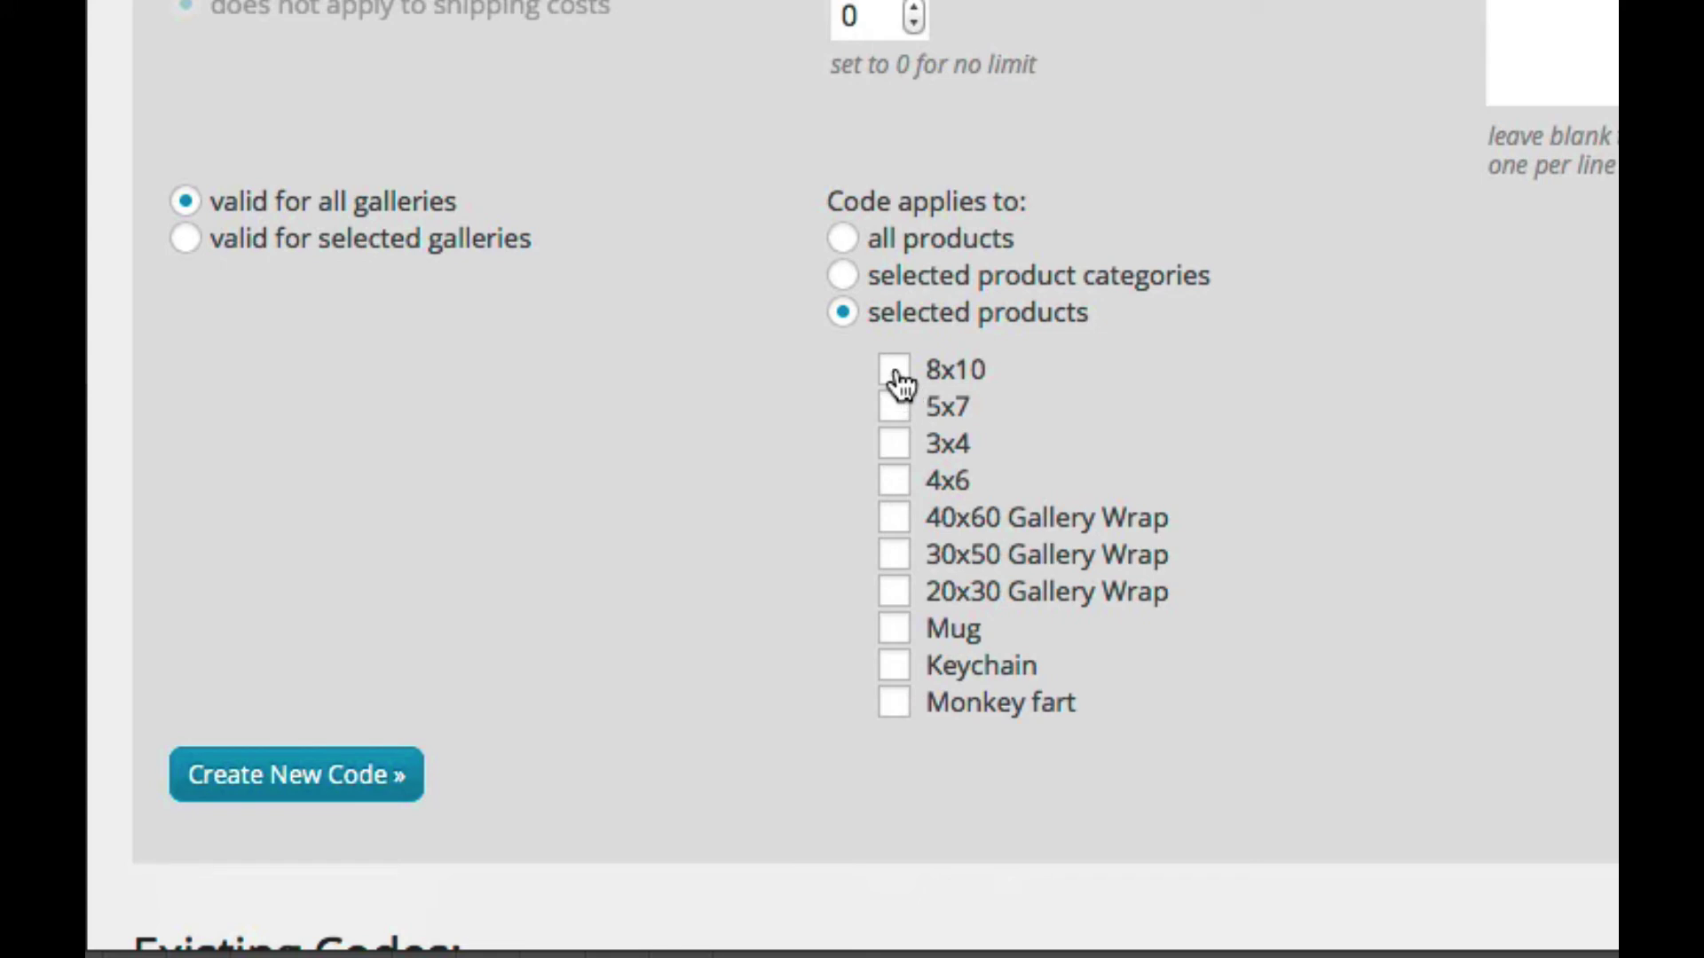
scroll(712, 431, "up", 3)
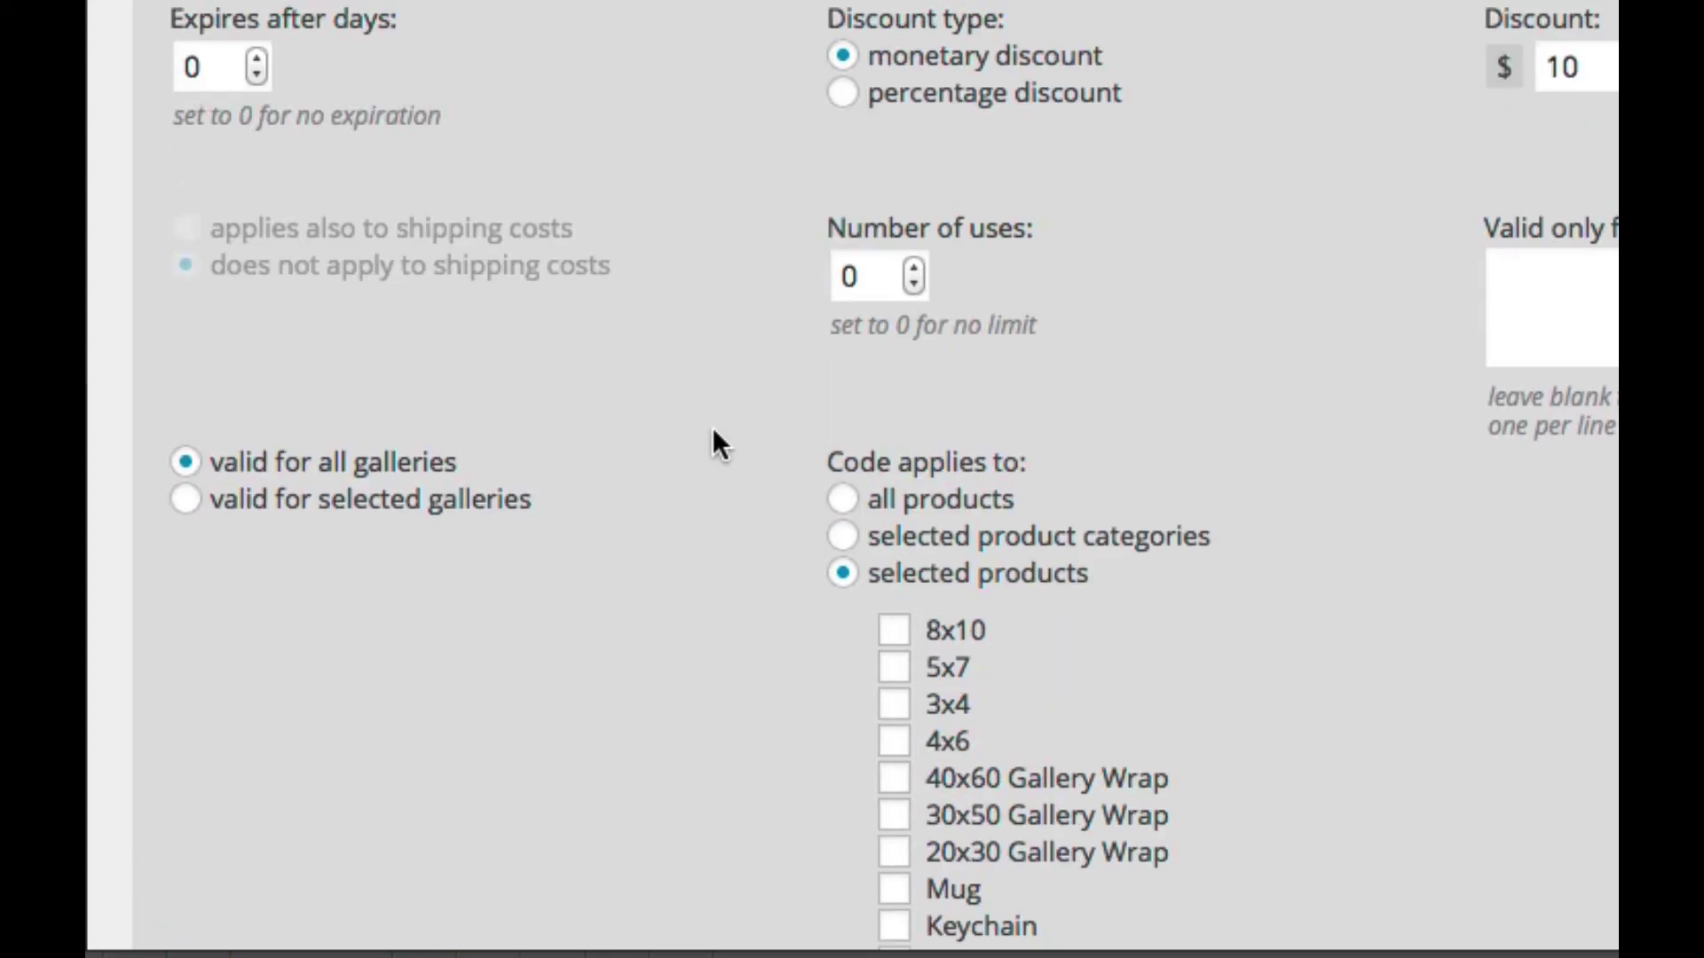
scroll(713, 431, "down", 3)
scroll(716, 441, "up", 3)
scroll(744, 443, "down", 5)
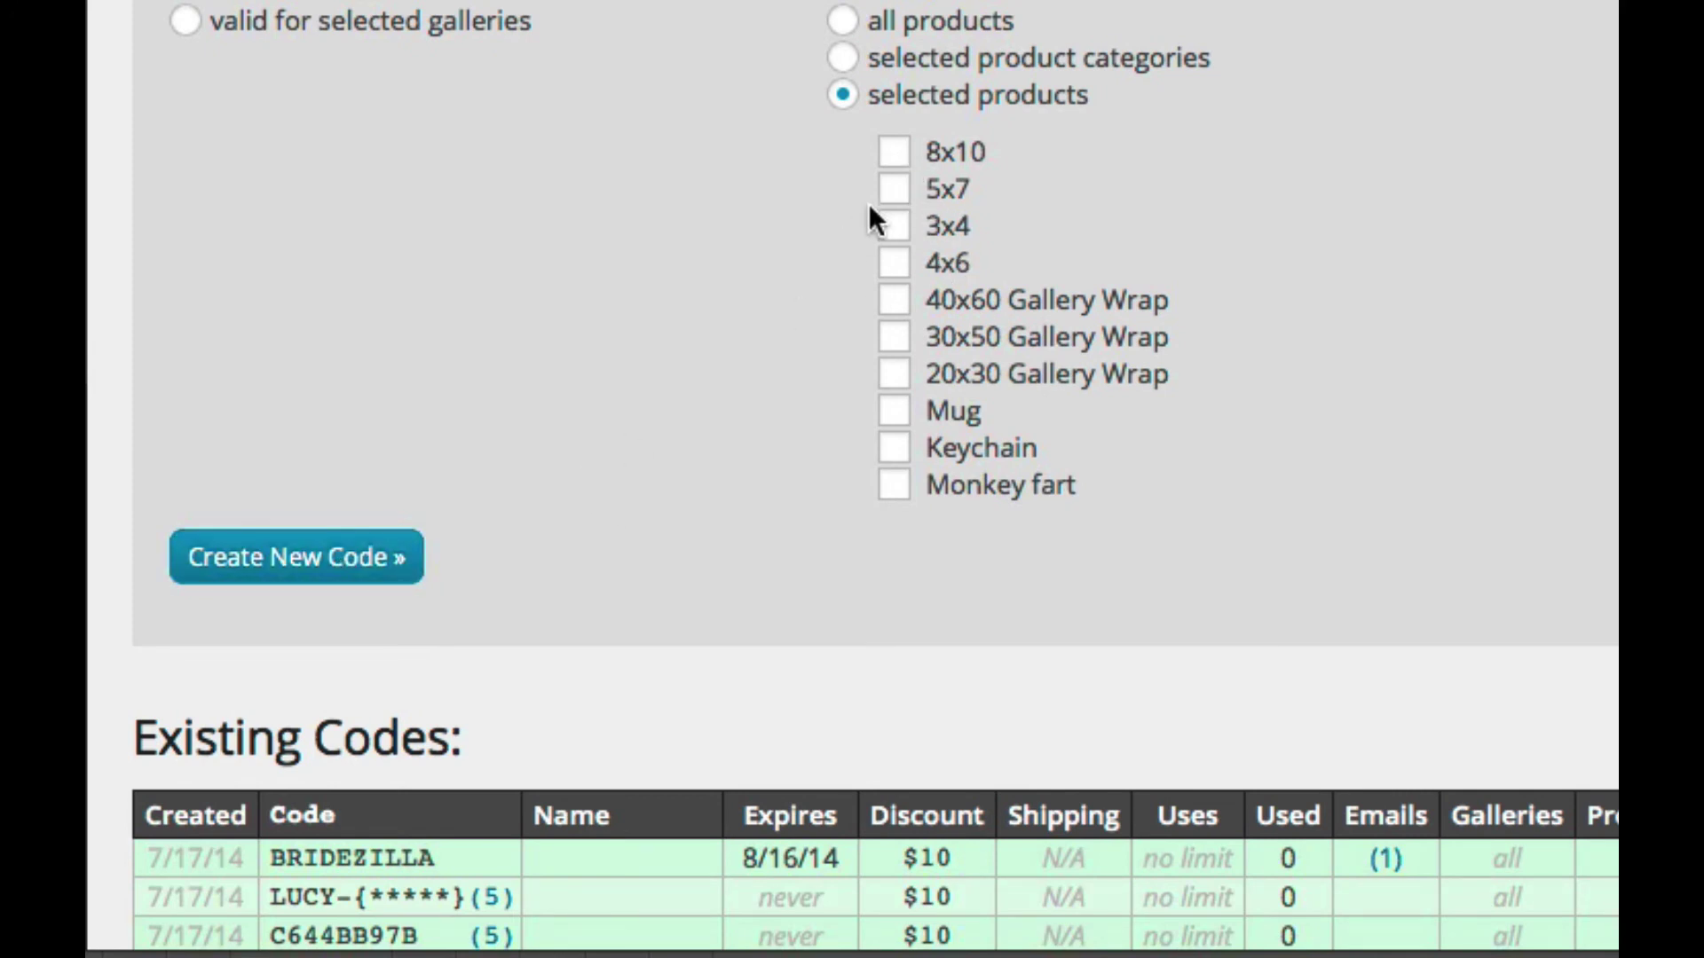
left_click(897, 152)
left_click(895, 189)
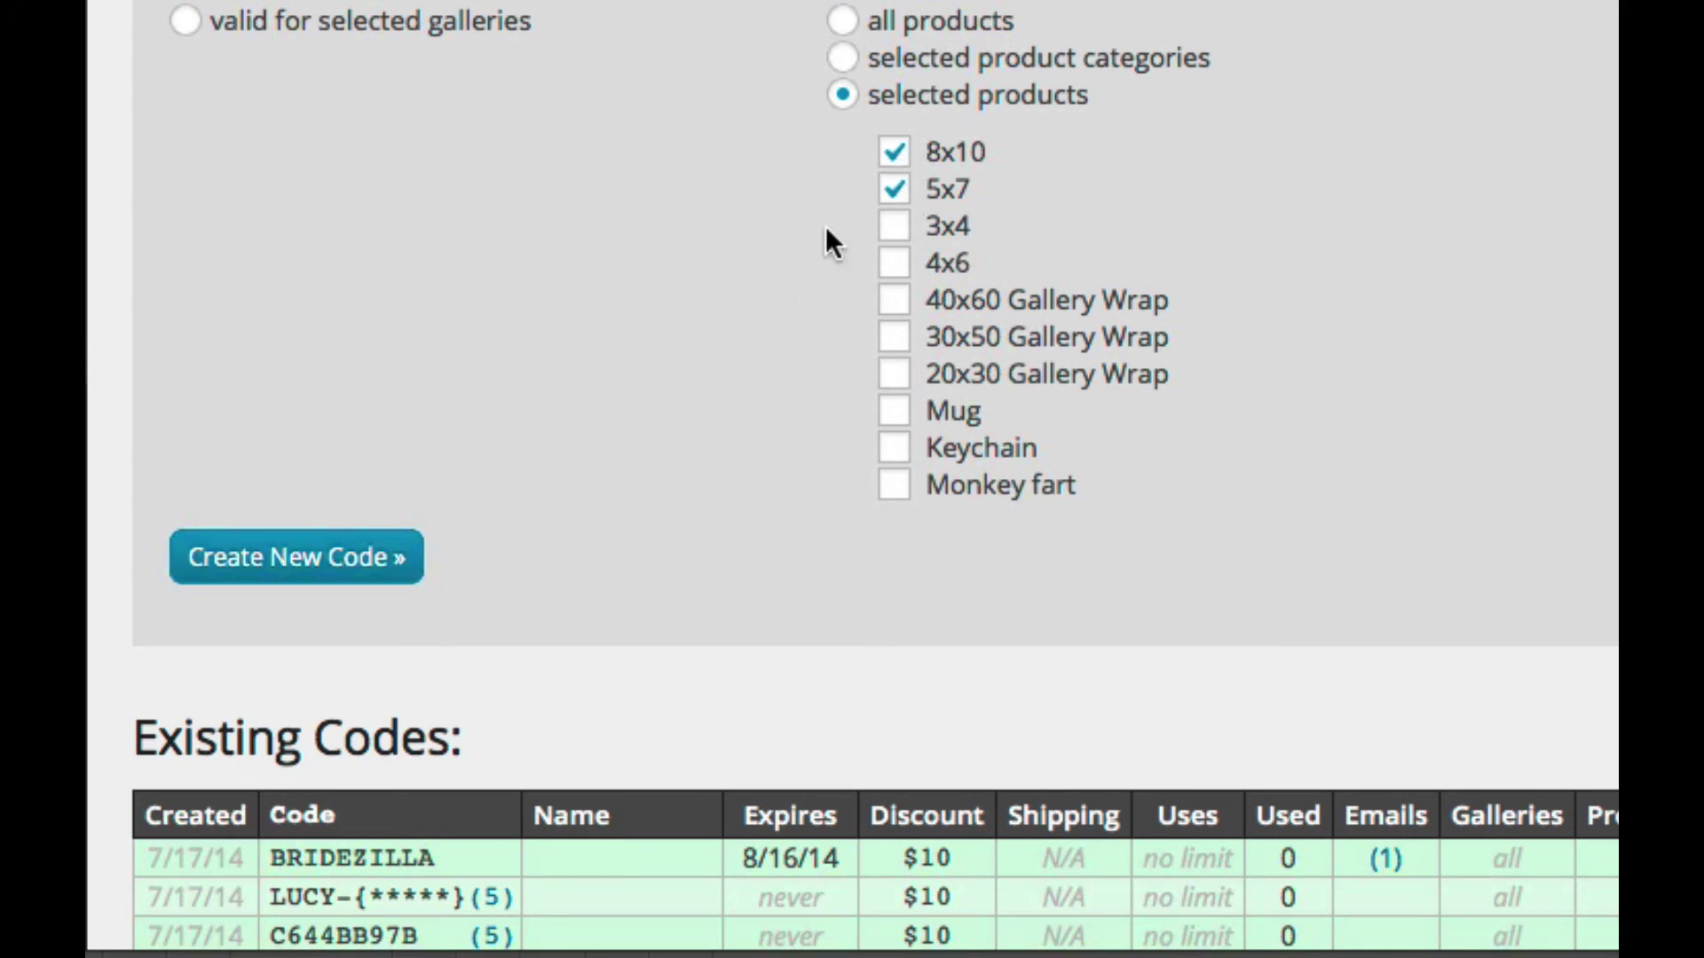
left_click(360, 557)
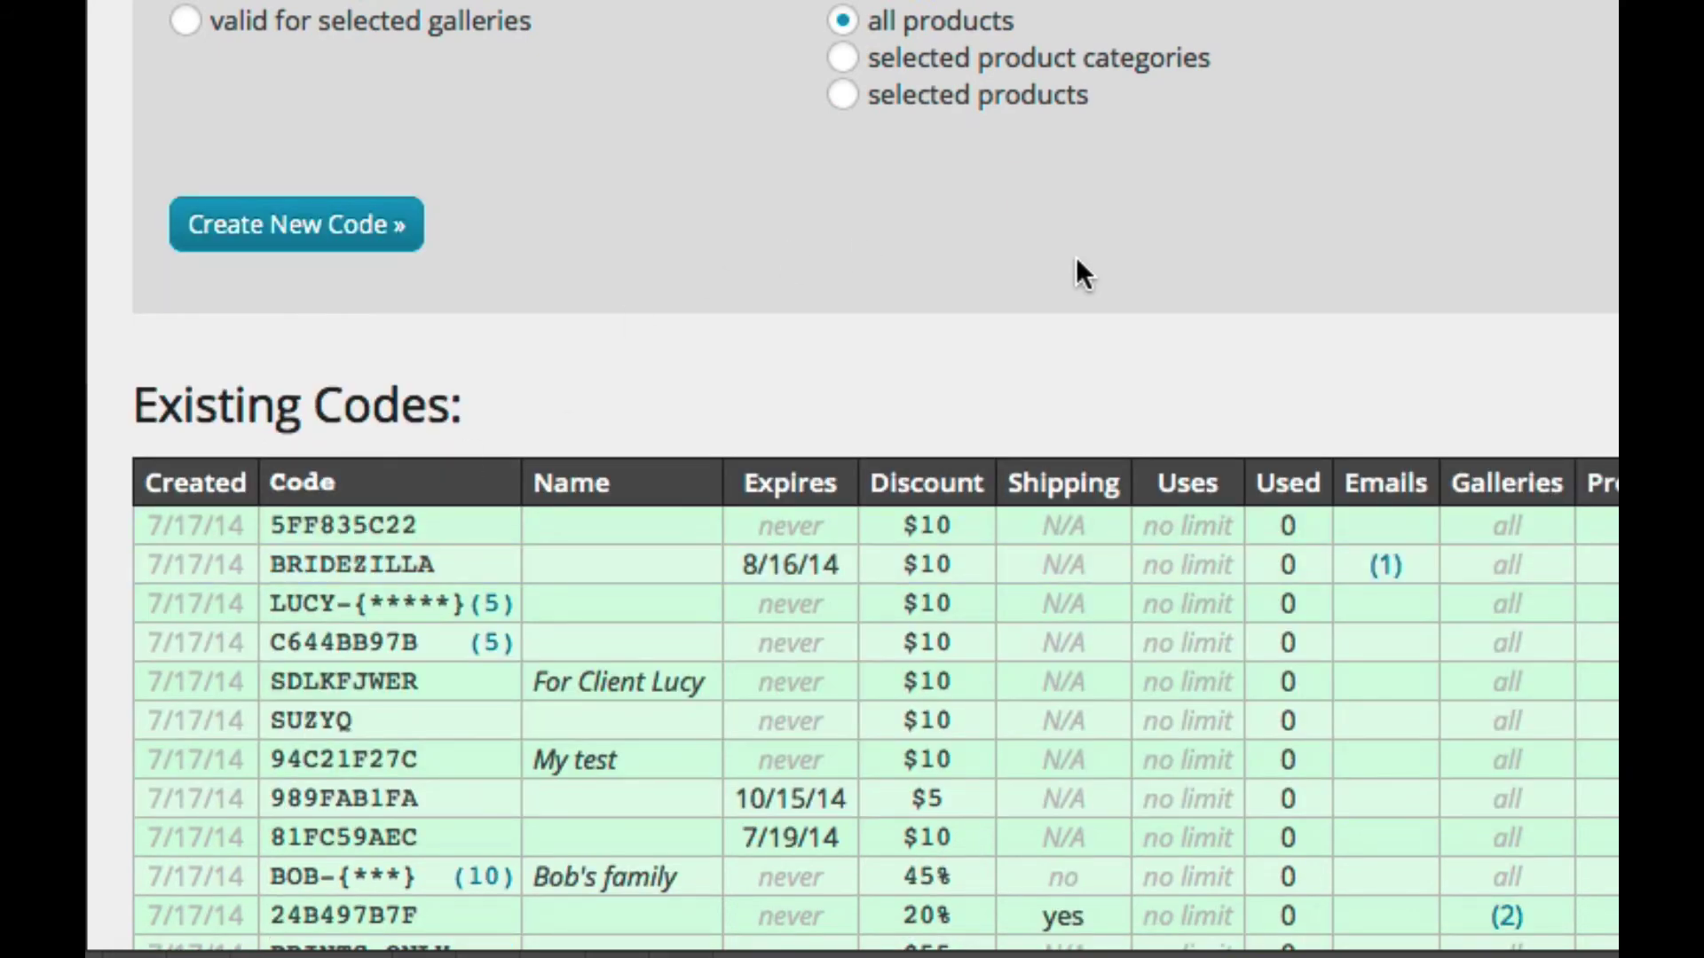
scroll(1077, 262, "down", 2)
scroll(1075, 258, "down", 1)
scroll(1134, 460, "down", 5)
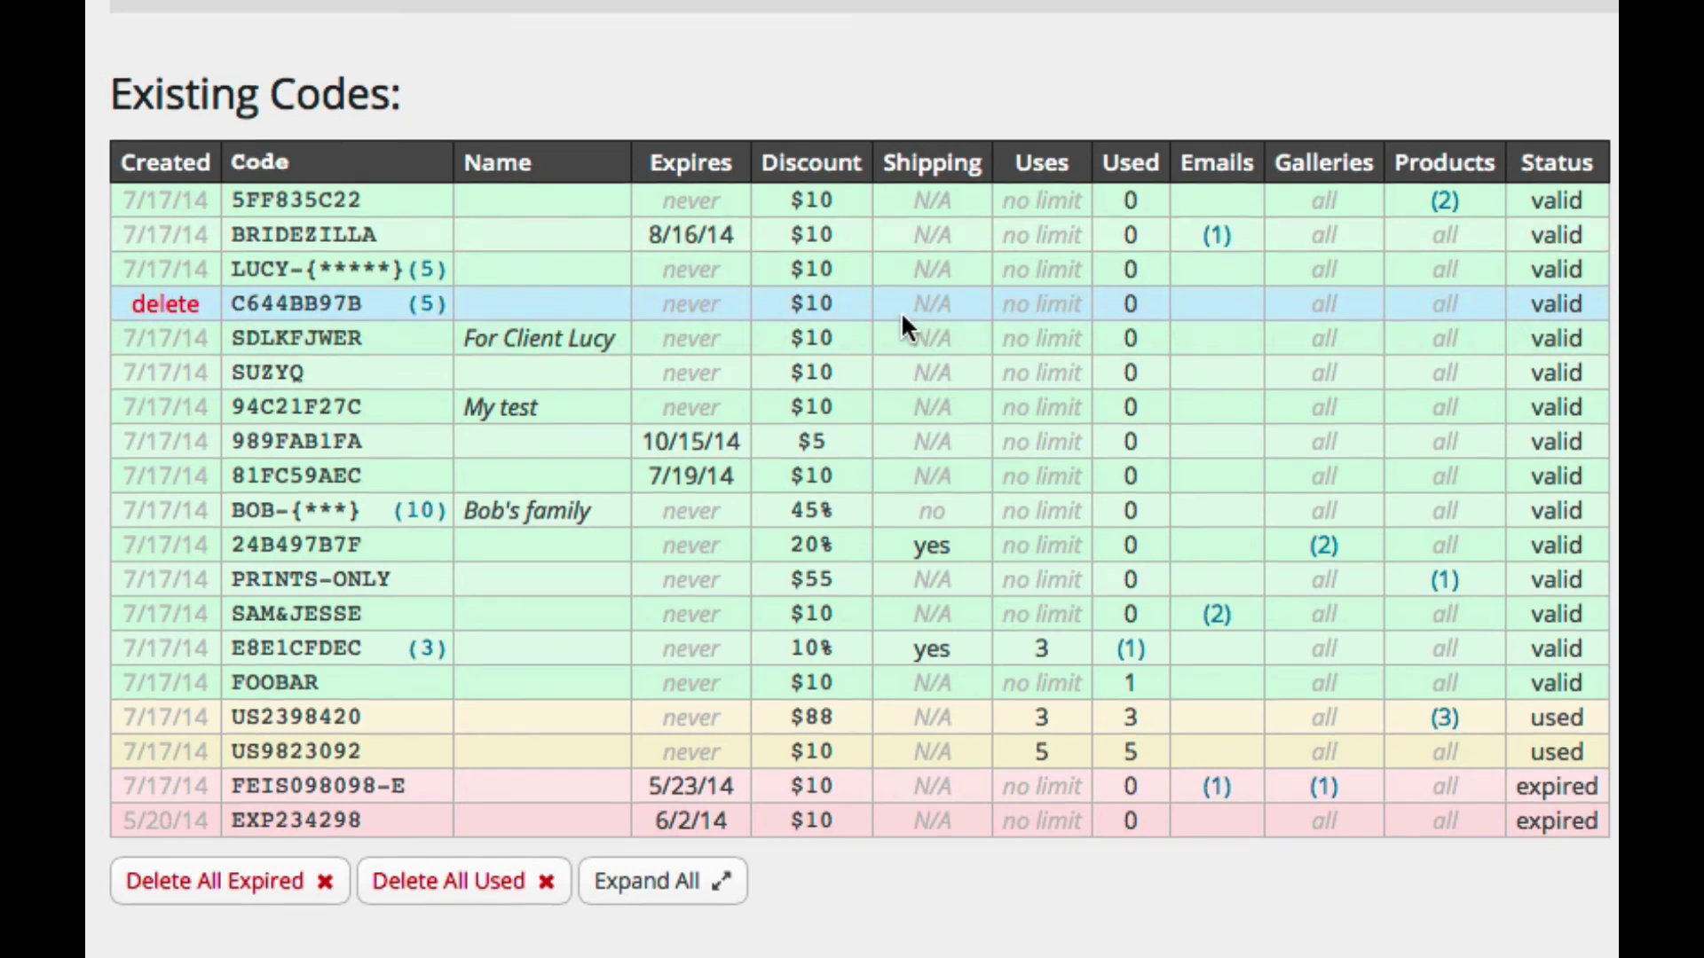
scroll(902, 311, "down", 1)
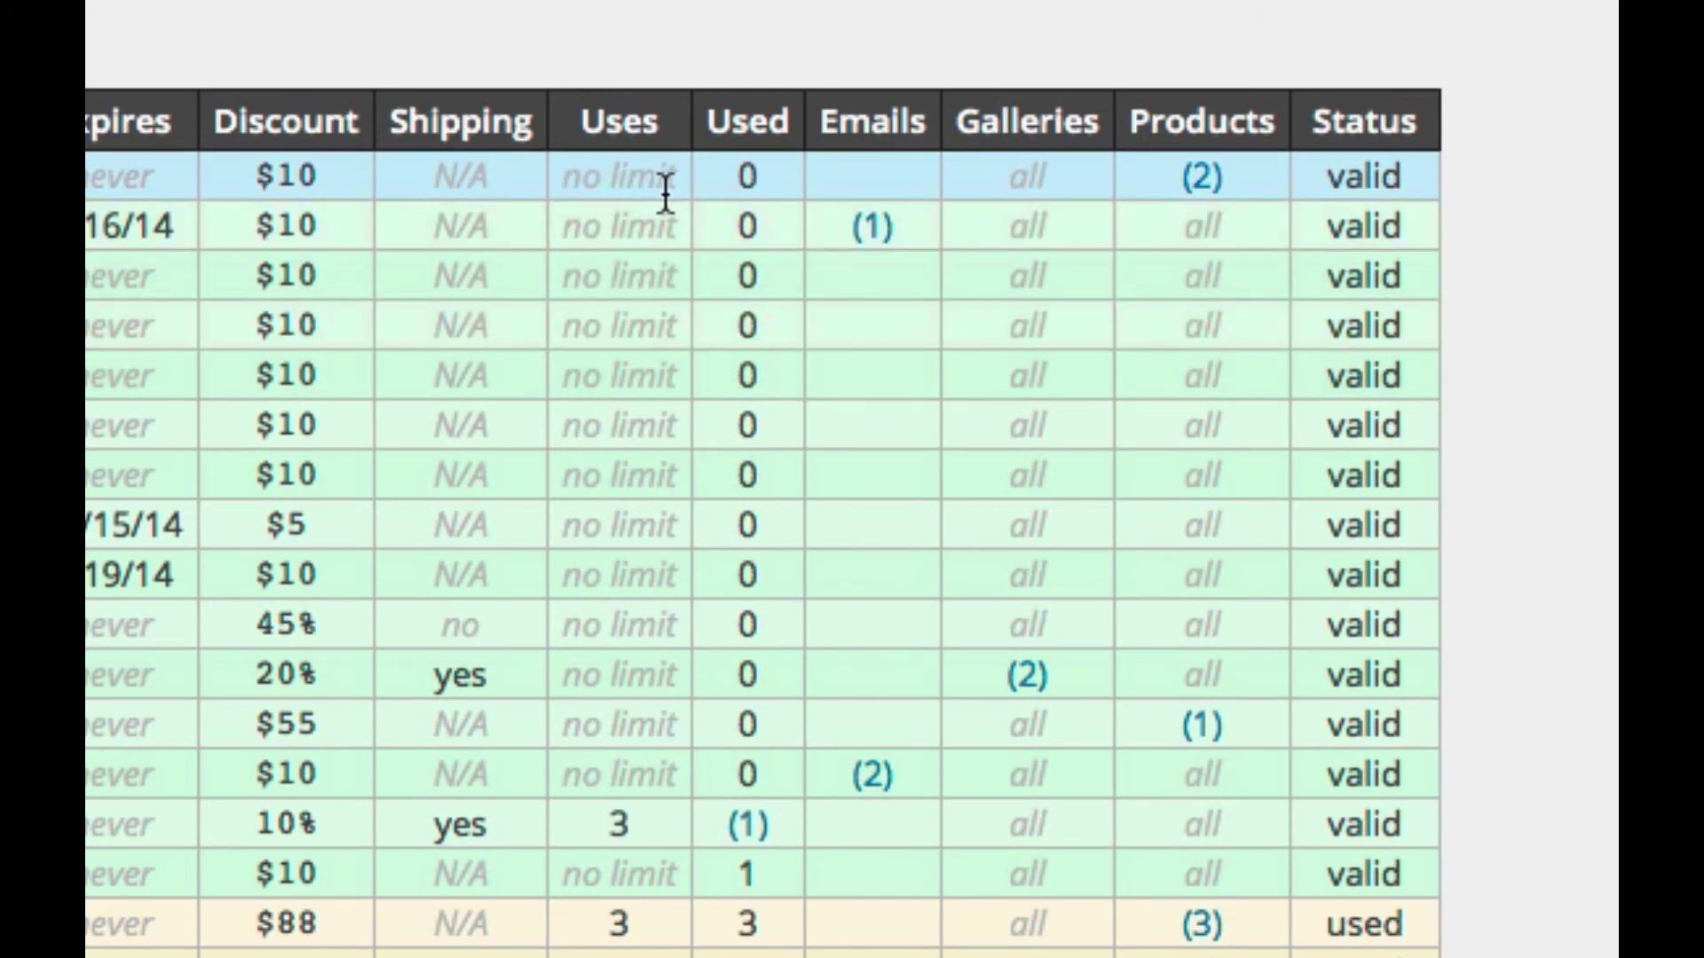
Step: Show the new code's products, BRIDEZILLA's restricted e-mail, and the five LUCY batch codes
left_click(1204, 180)
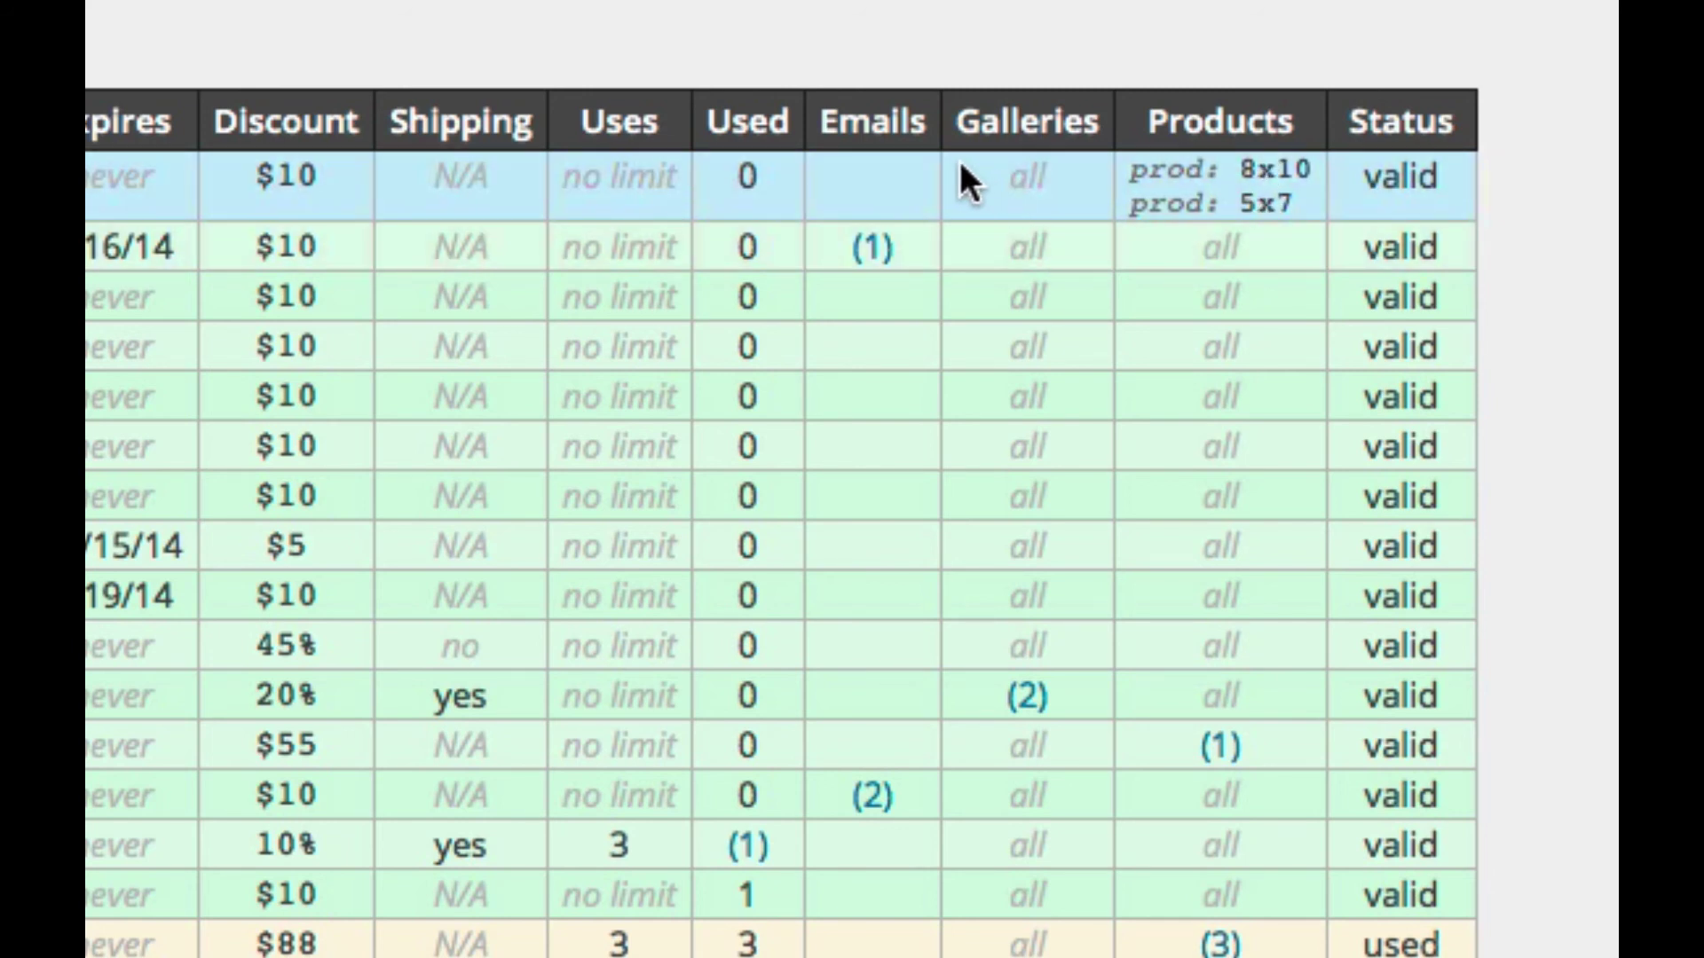
left_click(891, 257)
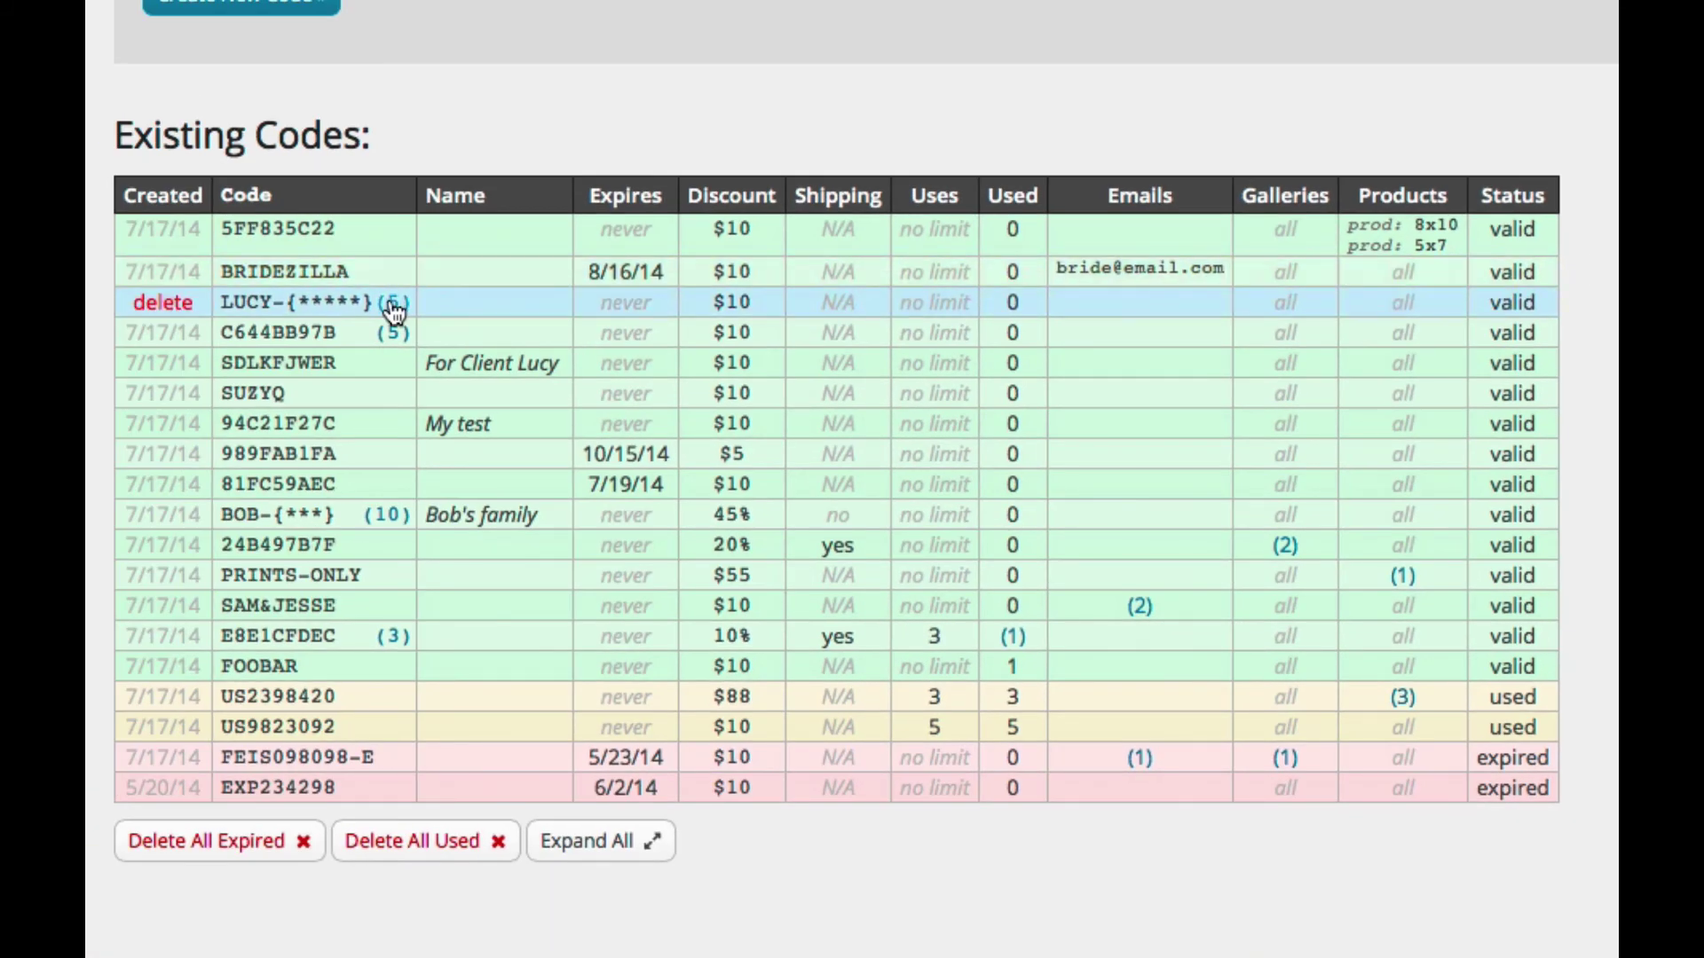
left_click(393, 306)
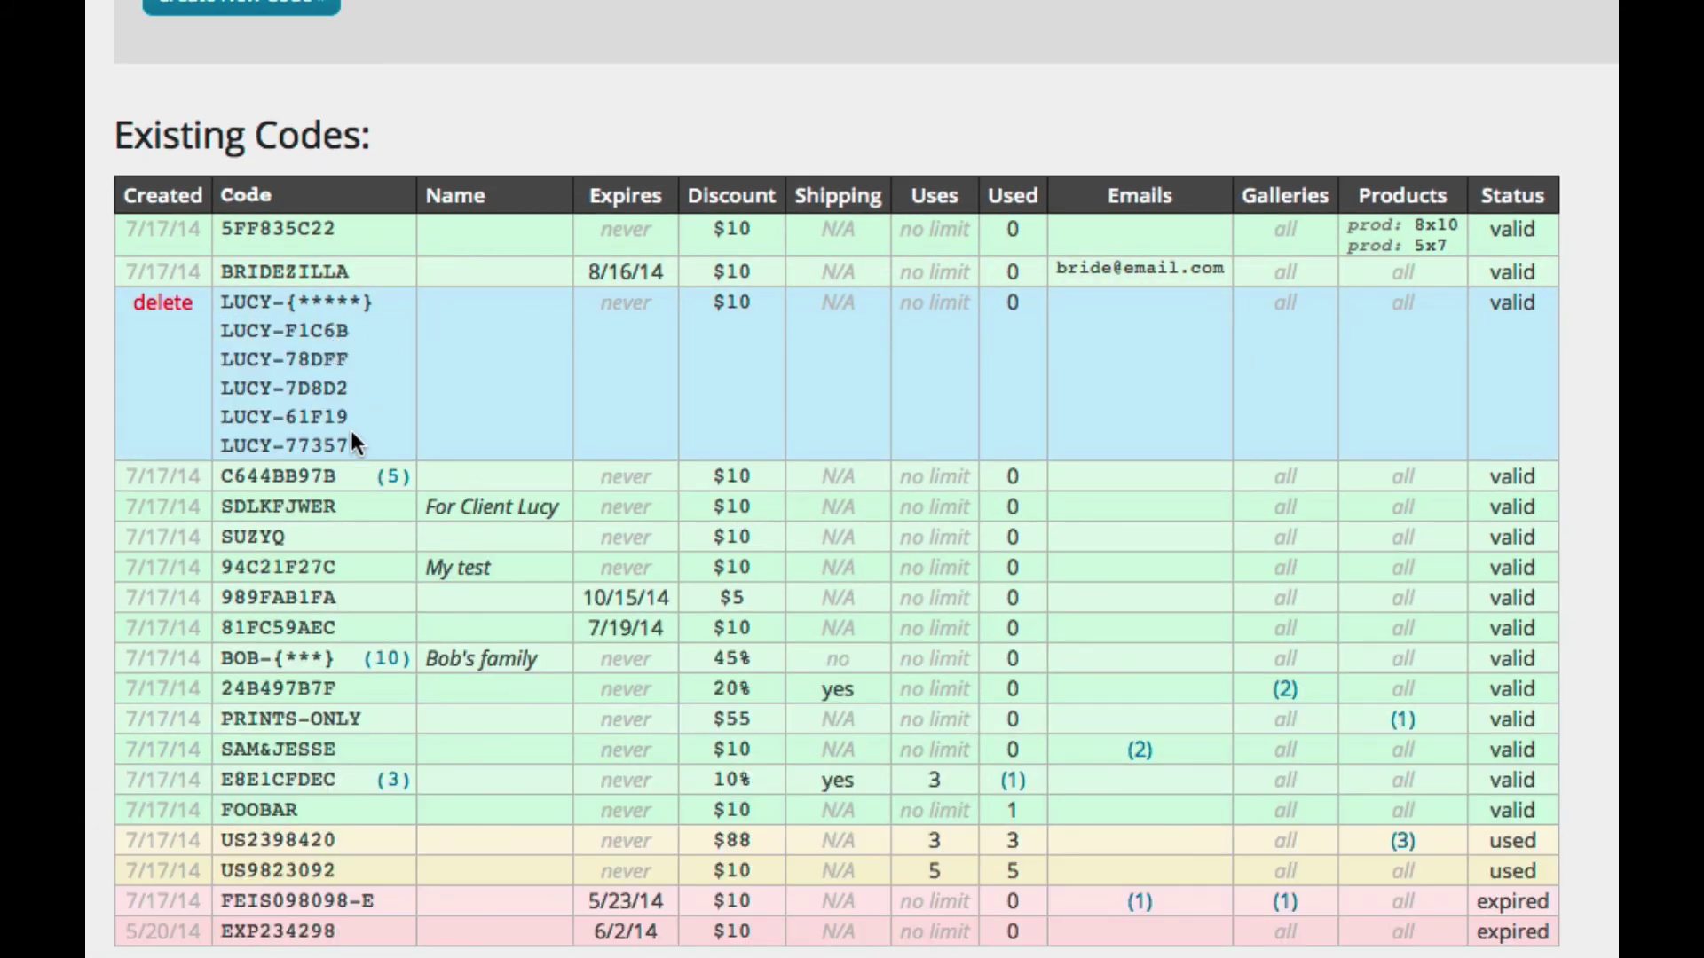
scroll(394, 335, "down", 1)
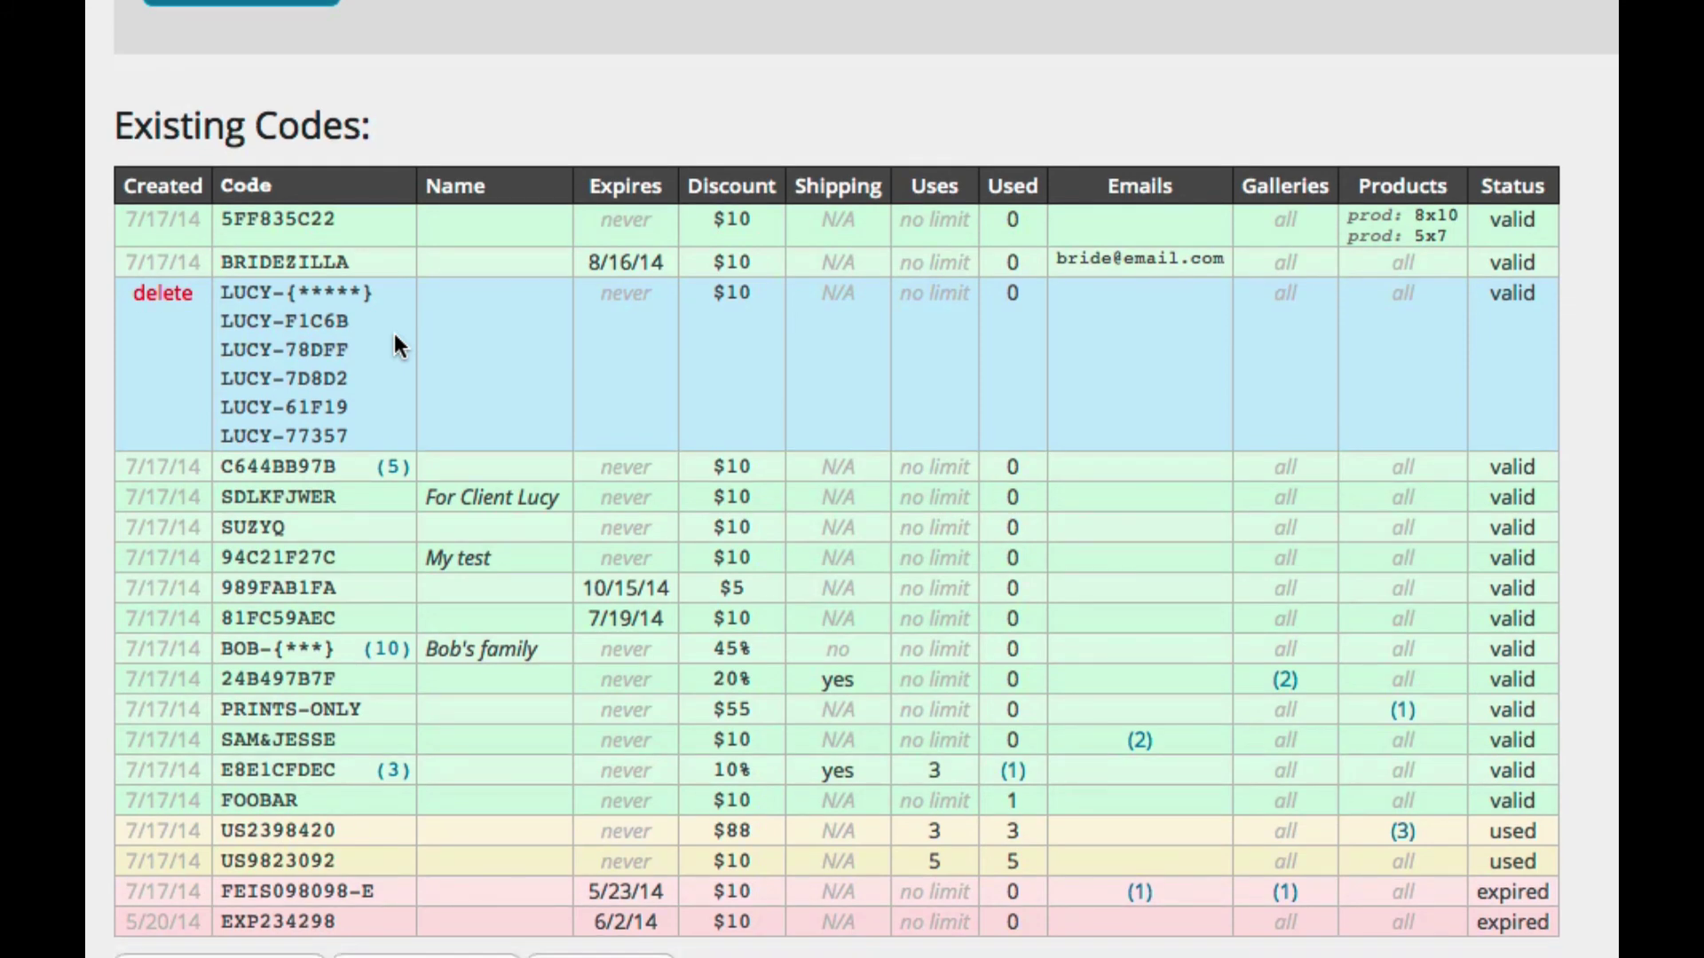
scroll(1130, 398, "down", 5)
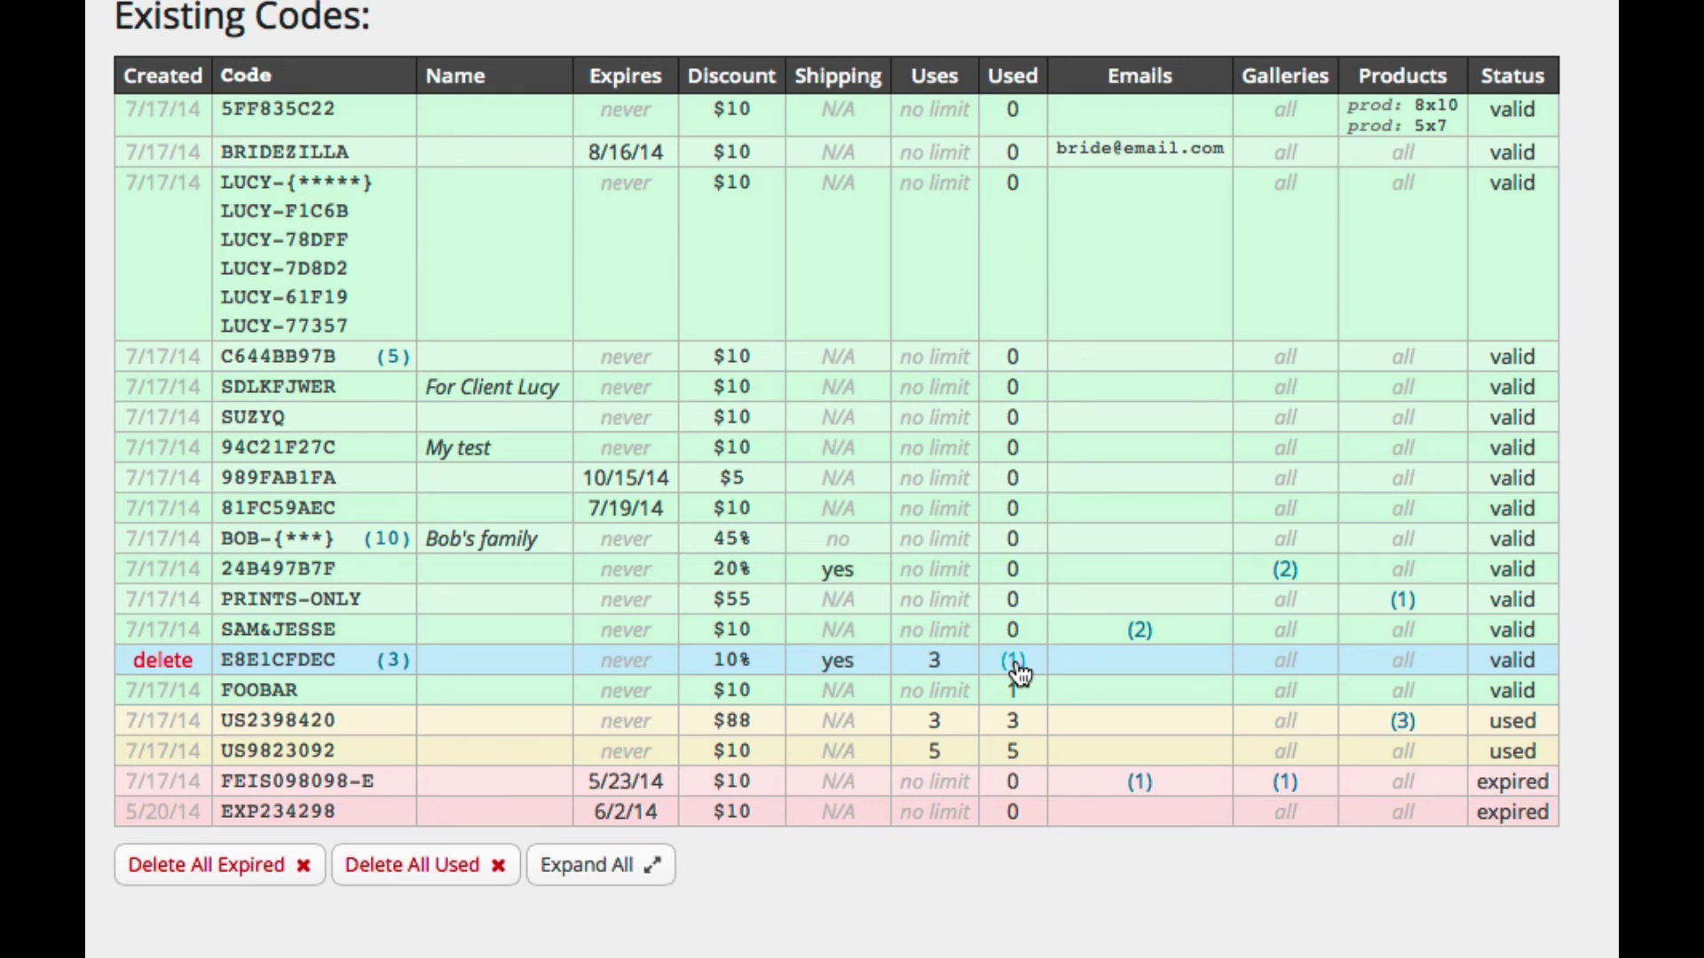
scroll(1031, 472, "down", 1)
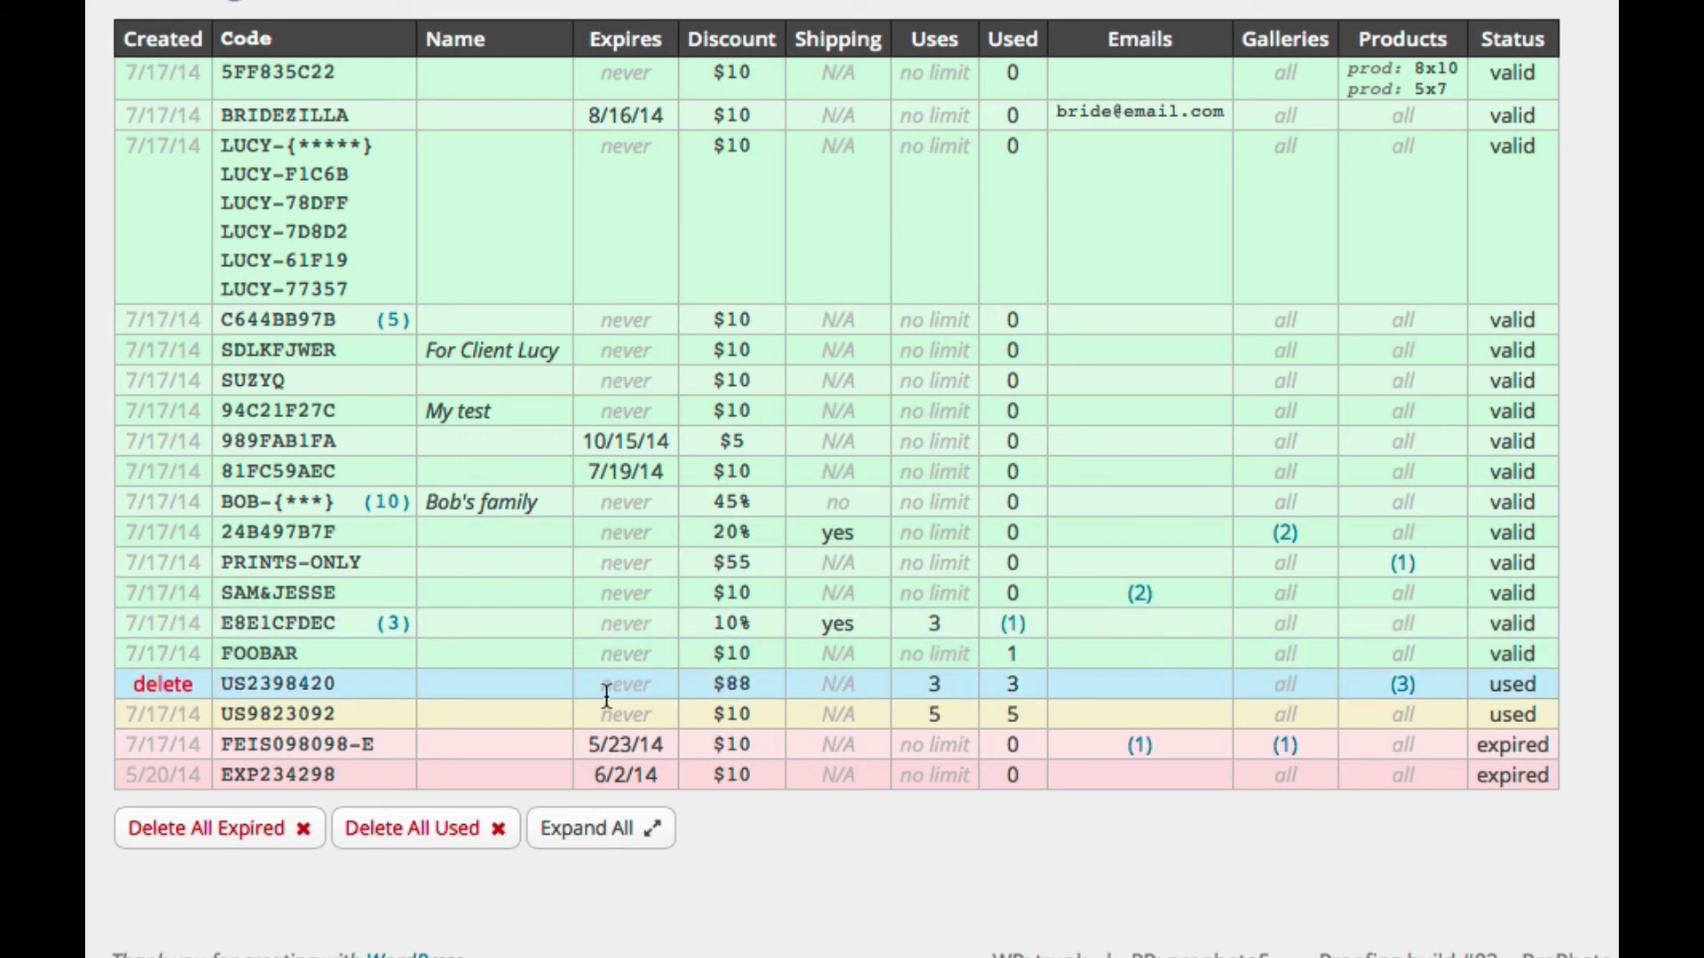
left_click(394, 625)
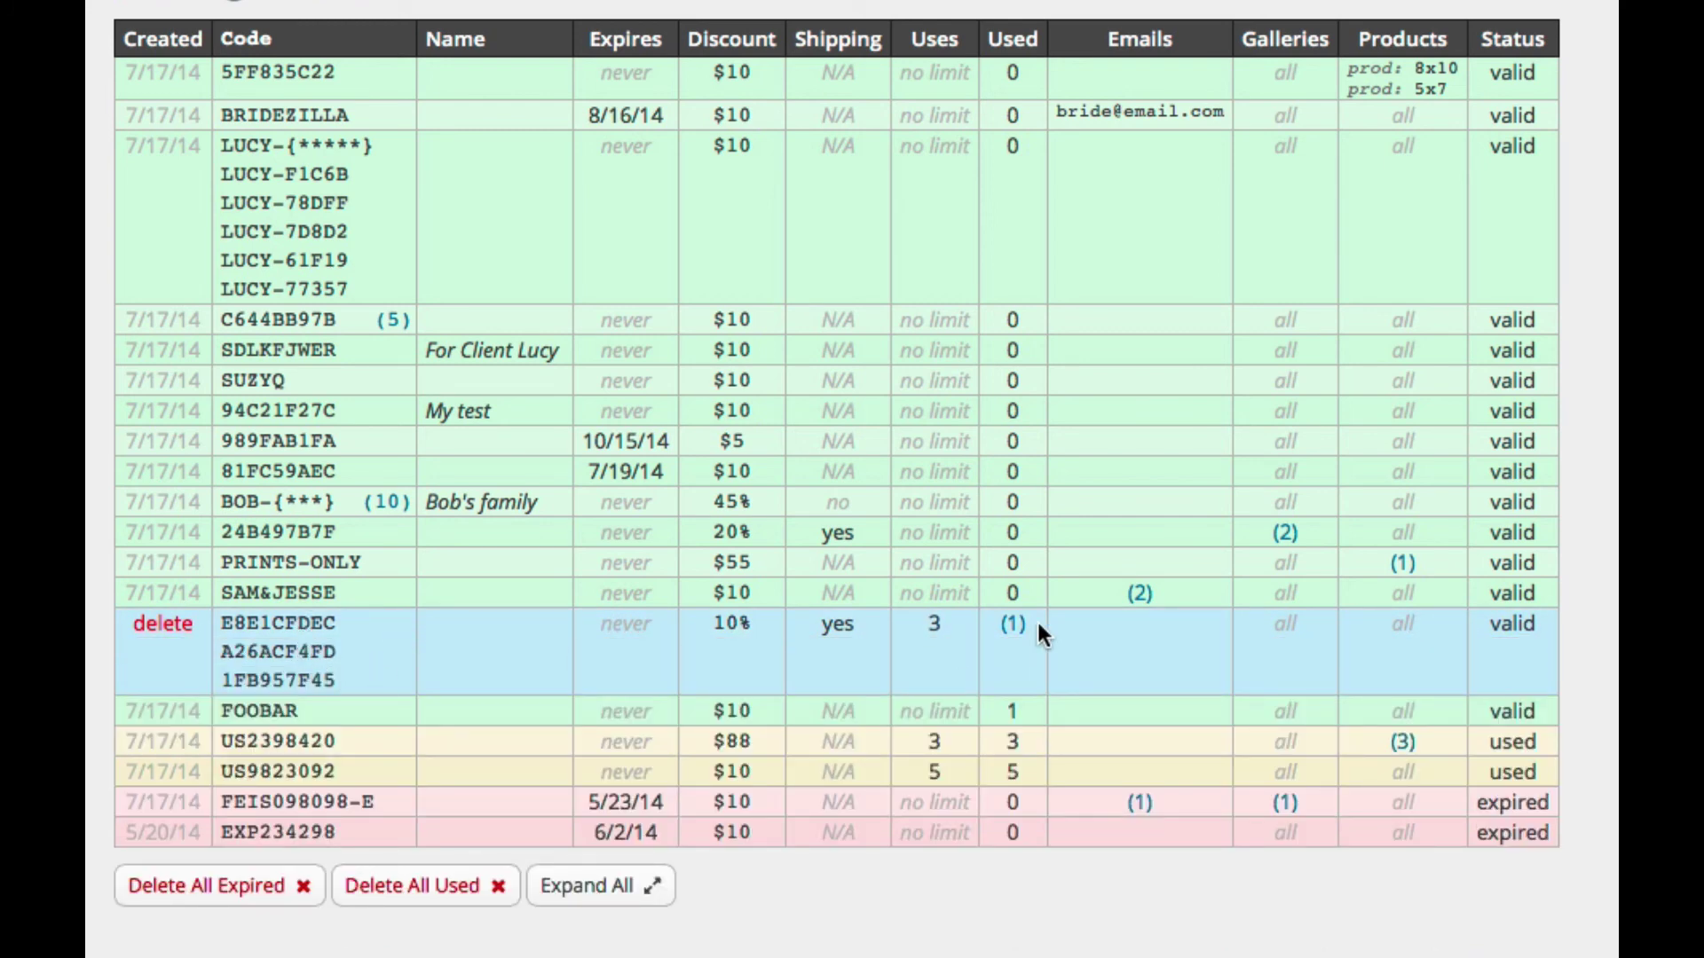
left_click(1014, 625)
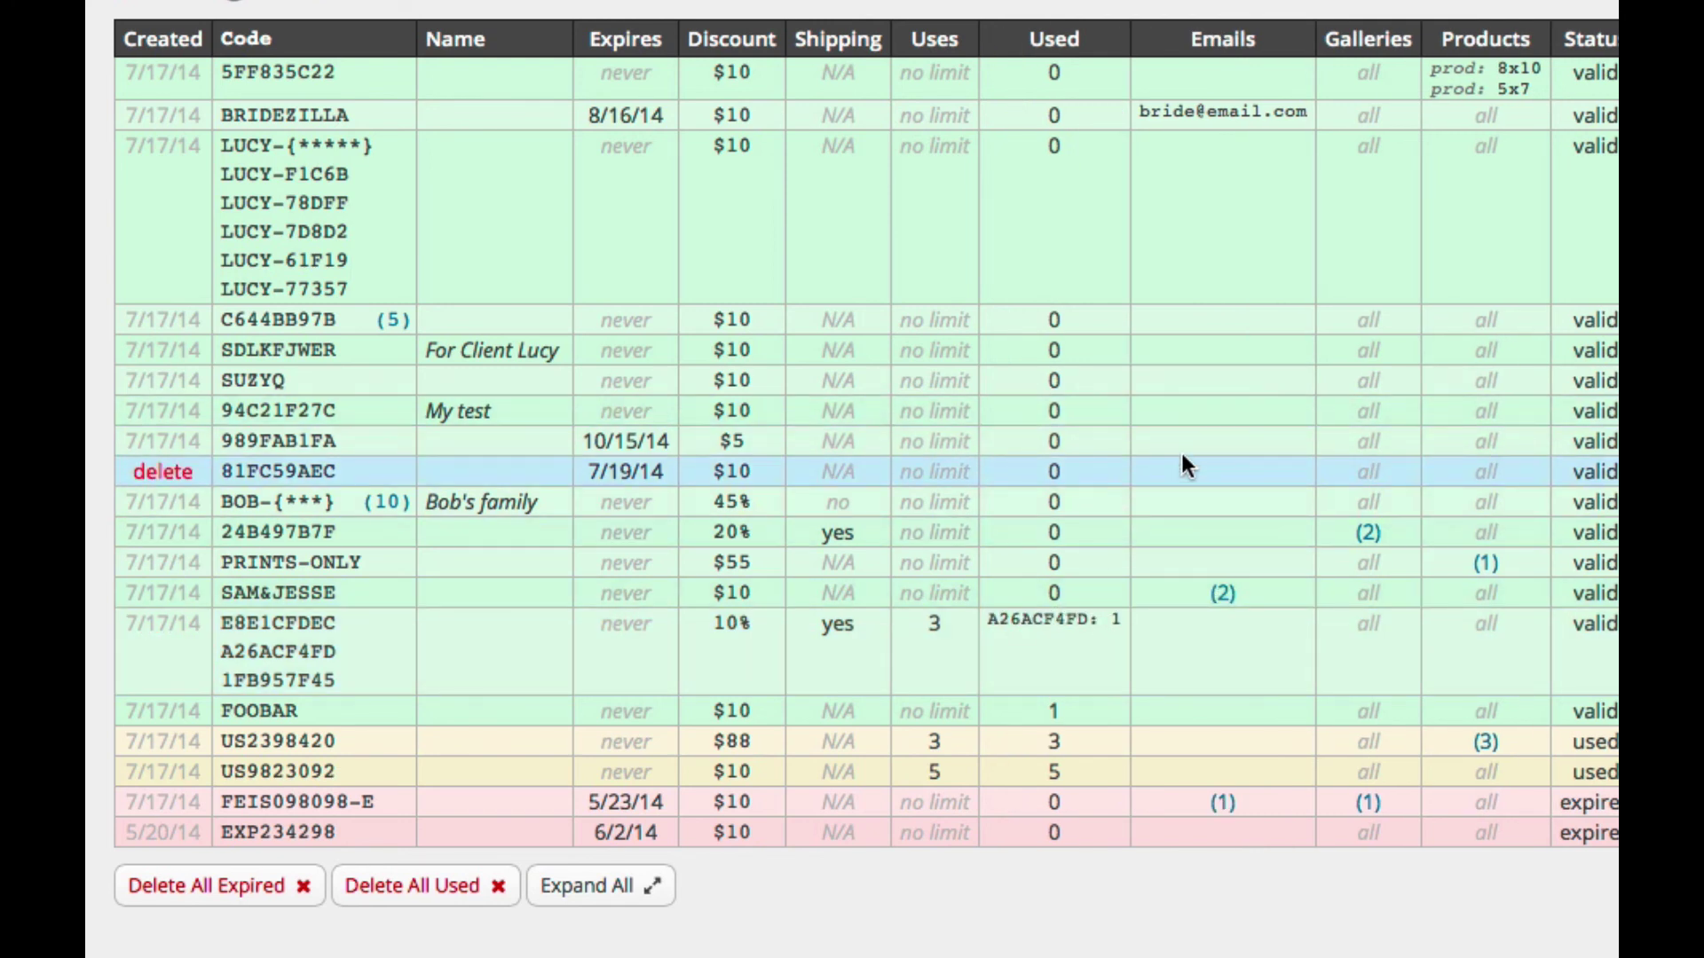
scroll(1182, 455, "down", 1)
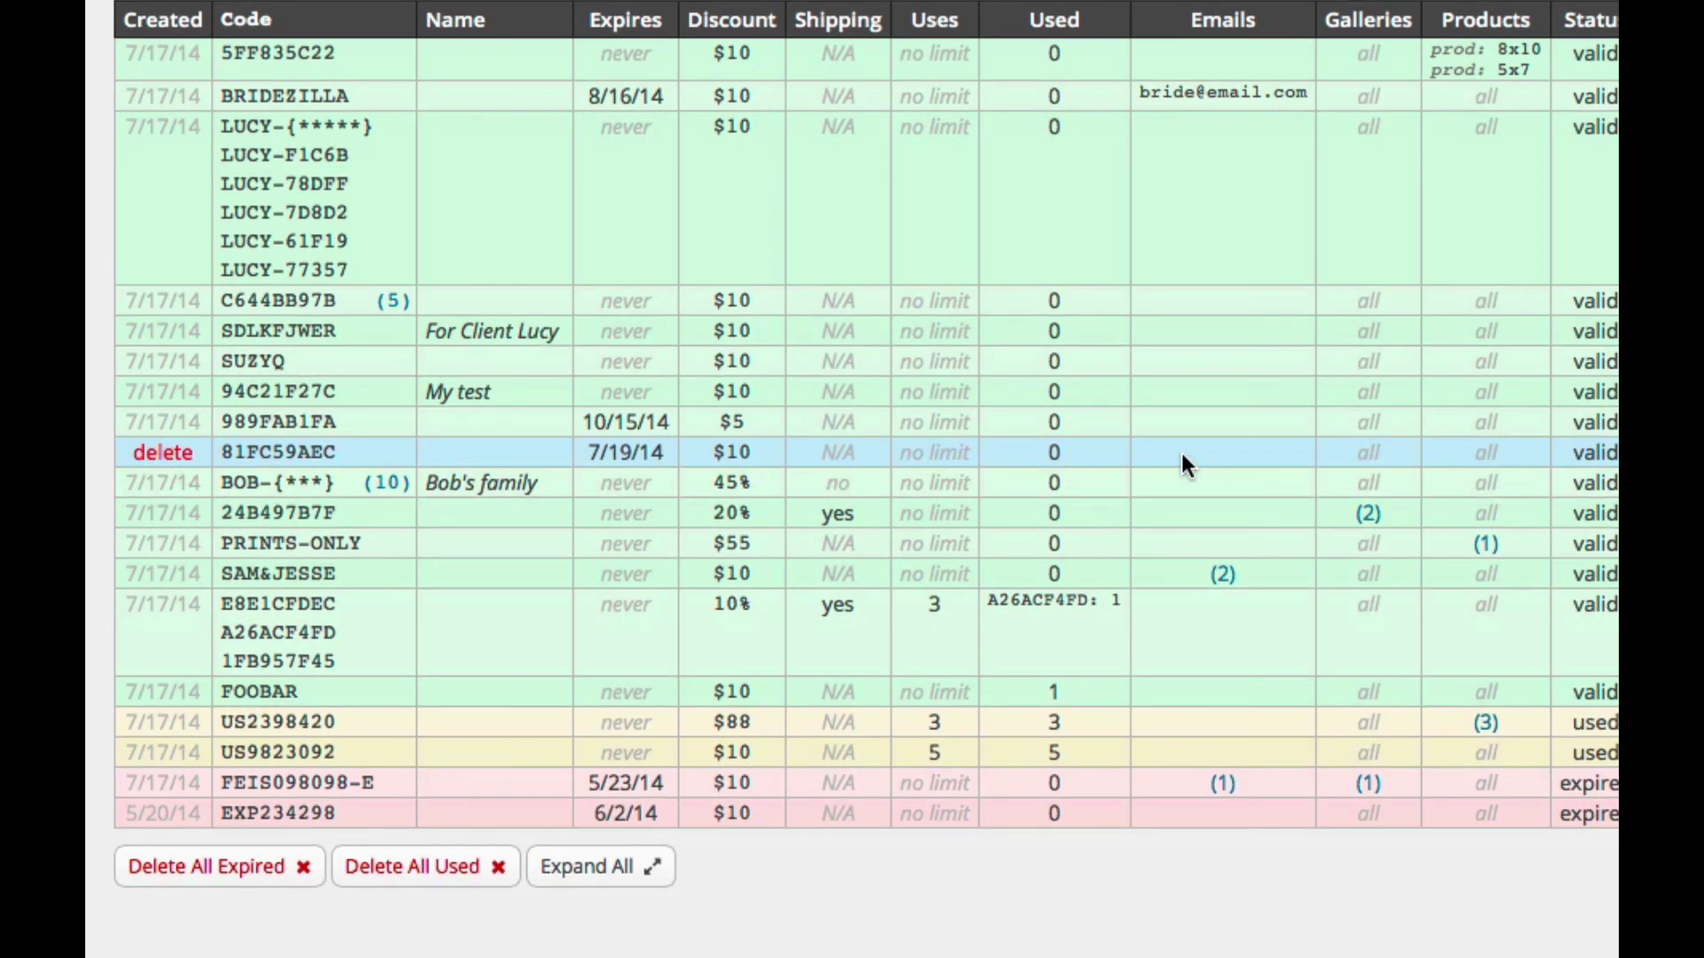
scroll(1180, 465, "down", 1)
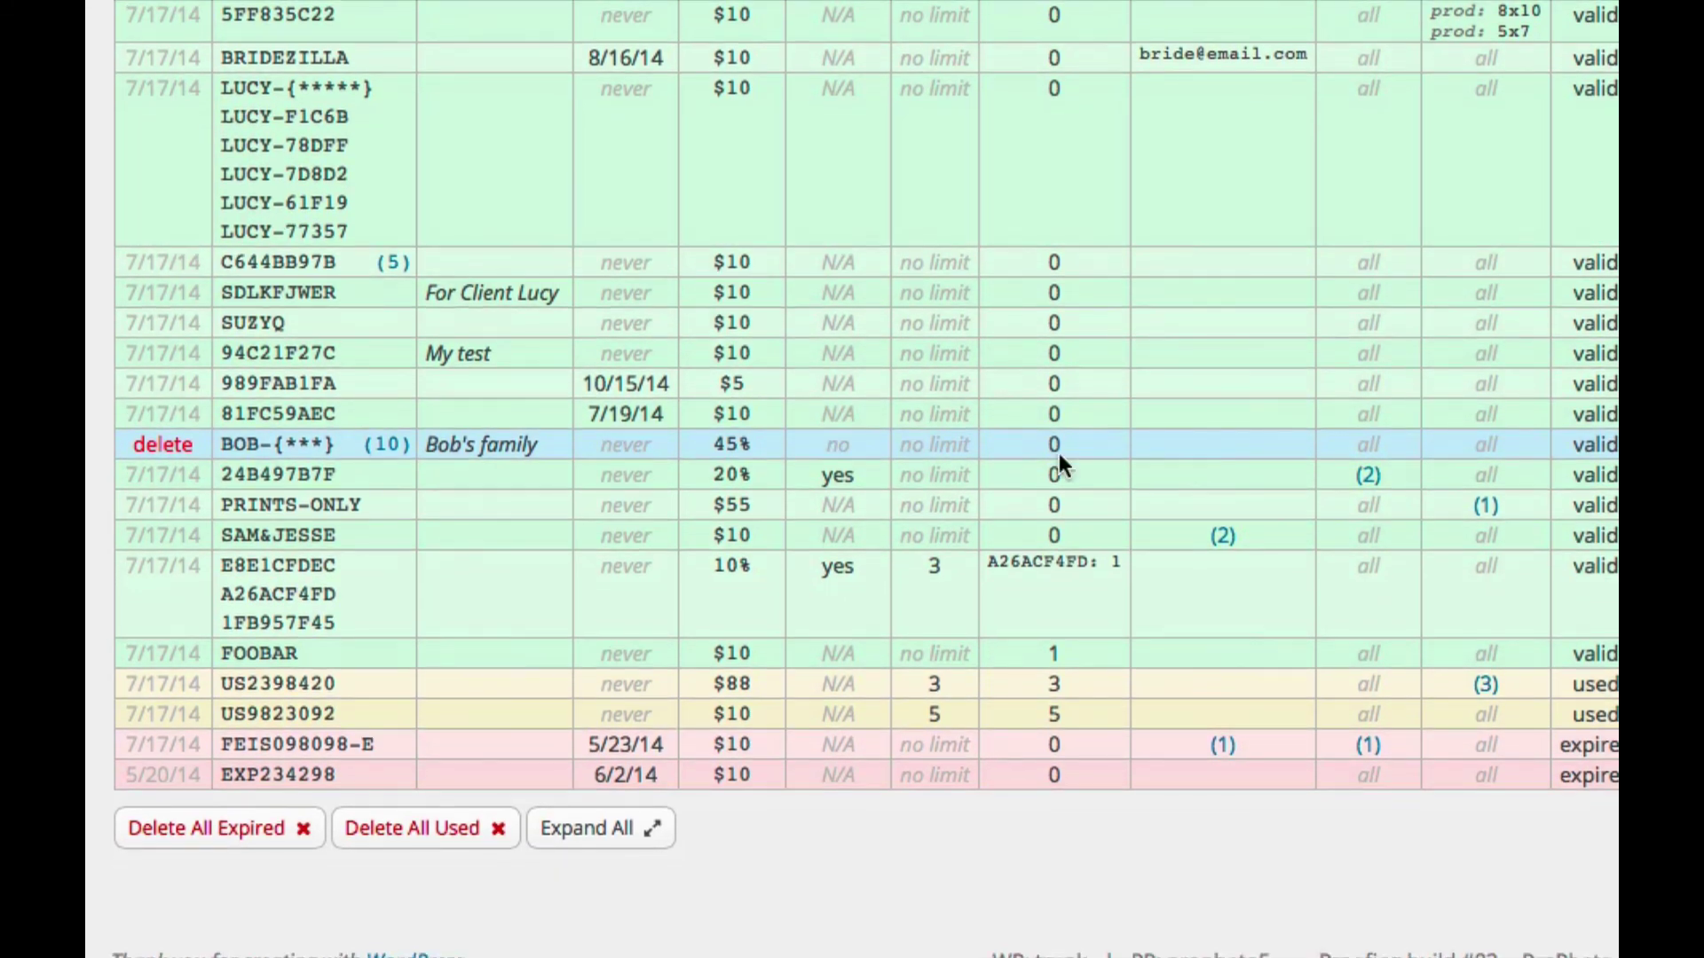
left_click(629, 846)
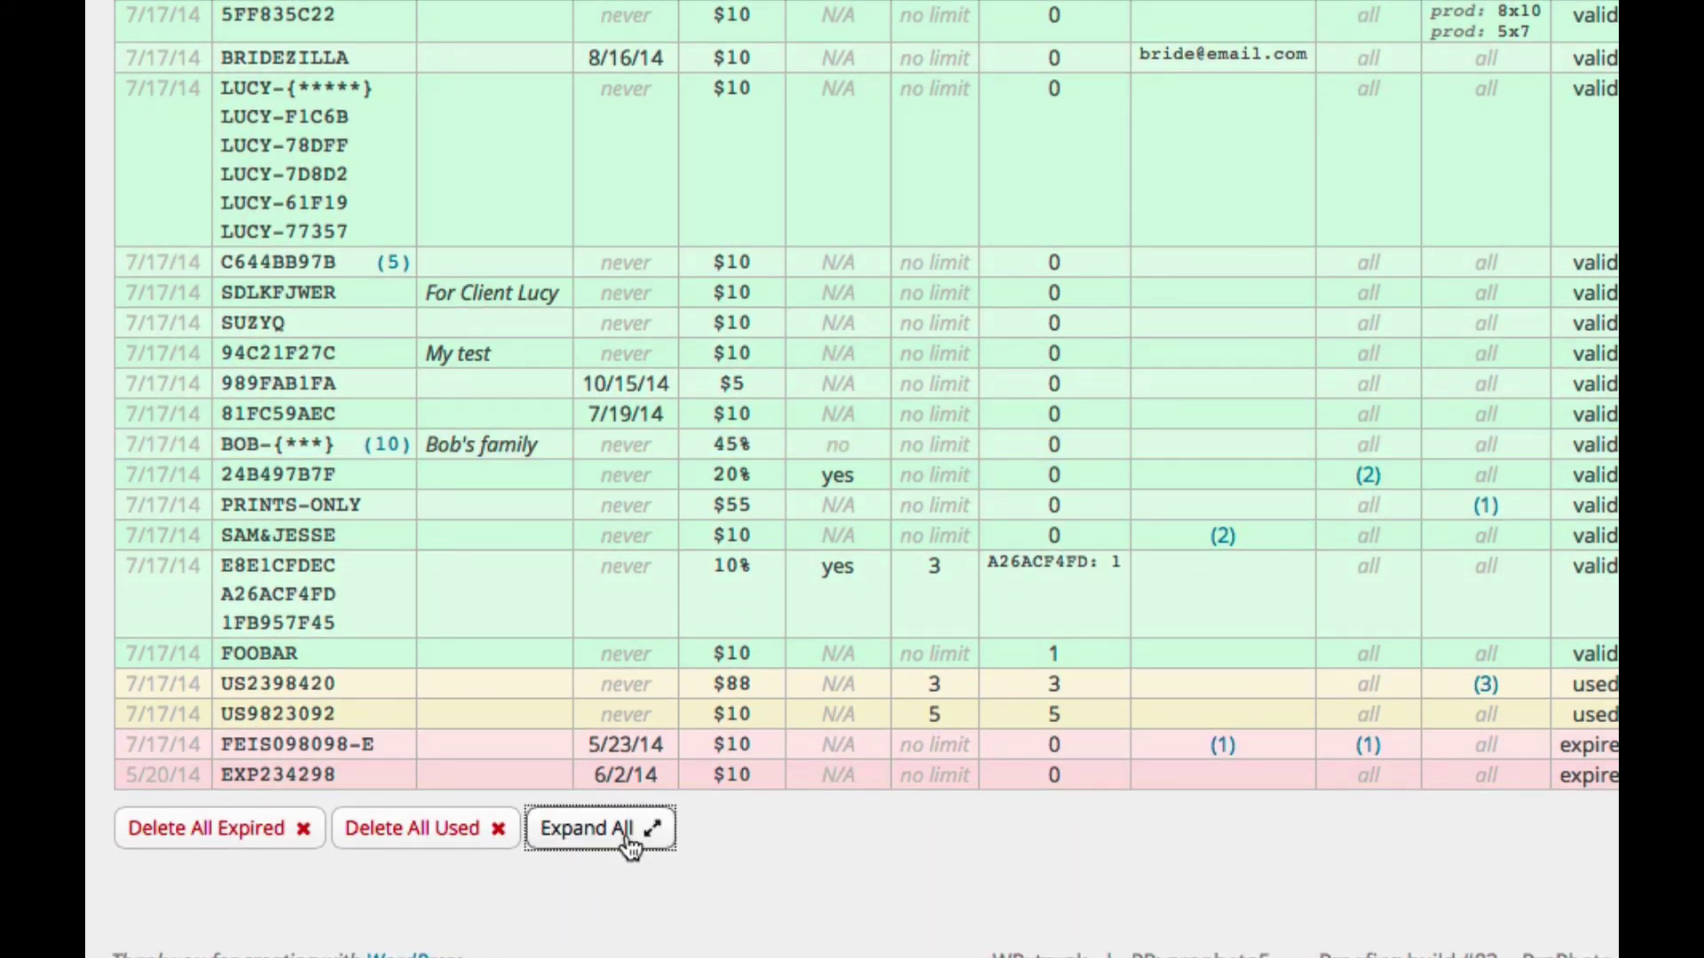
Step: Review the fully expanded codes table, selecting its text from the top rows to the last row
scroll(843, 488, "down", 3)
scroll(843, 484, "down", 3)
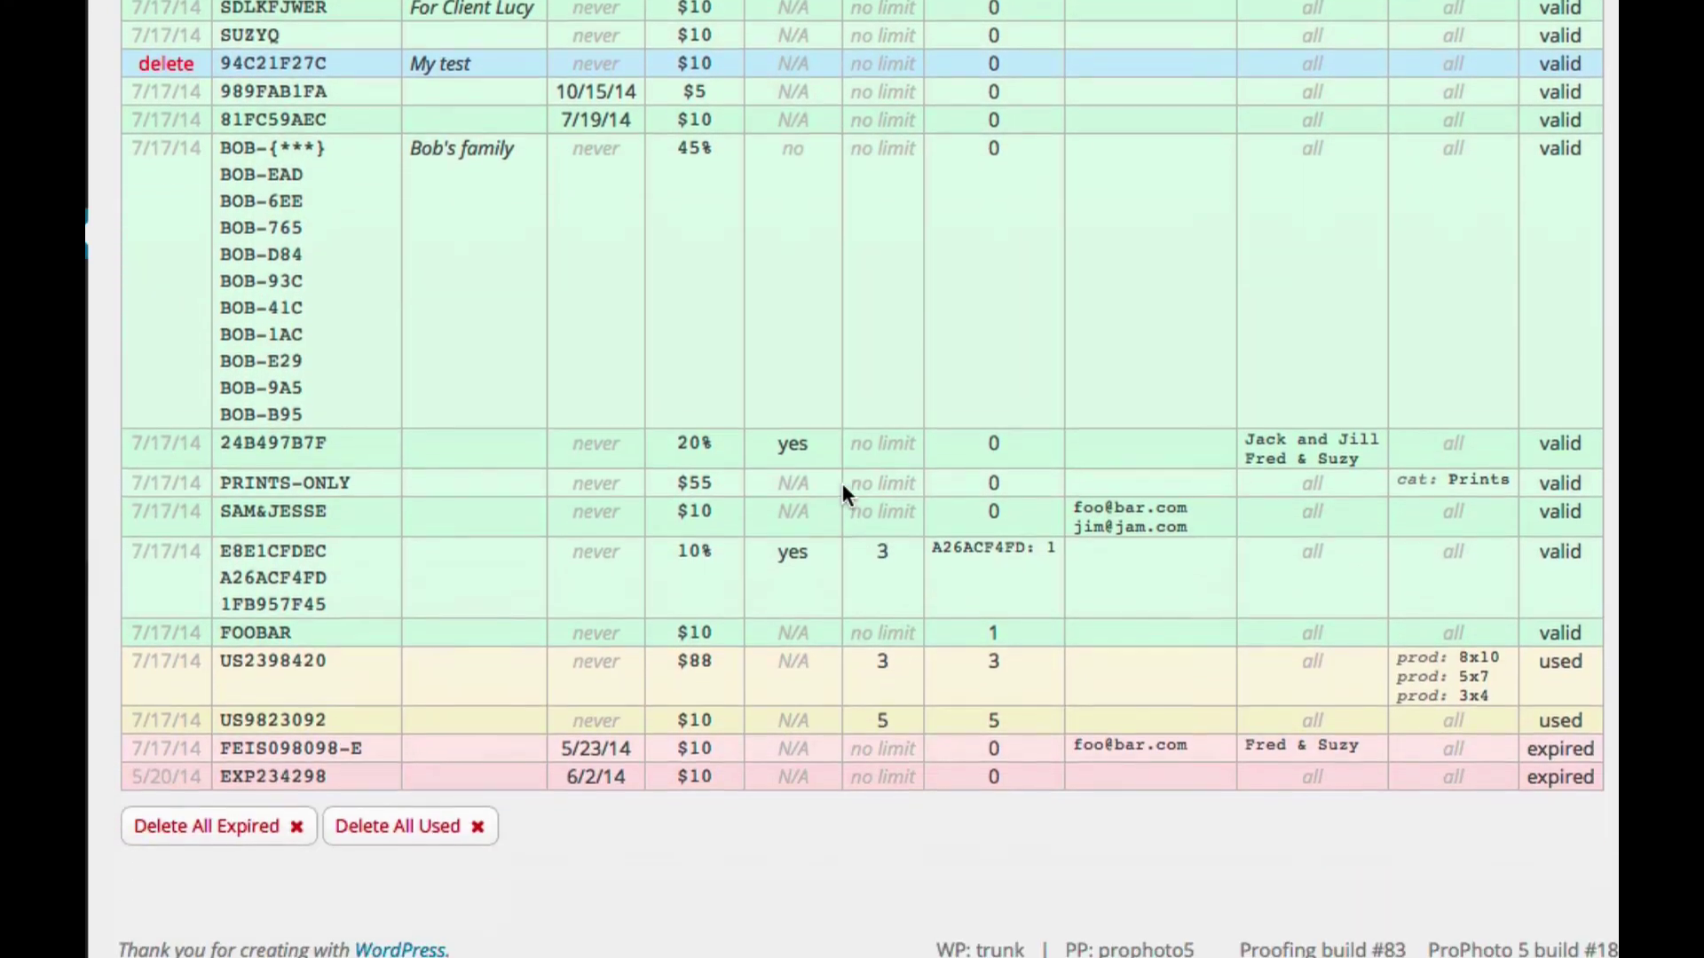
scroll(843, 485, "up", 6)
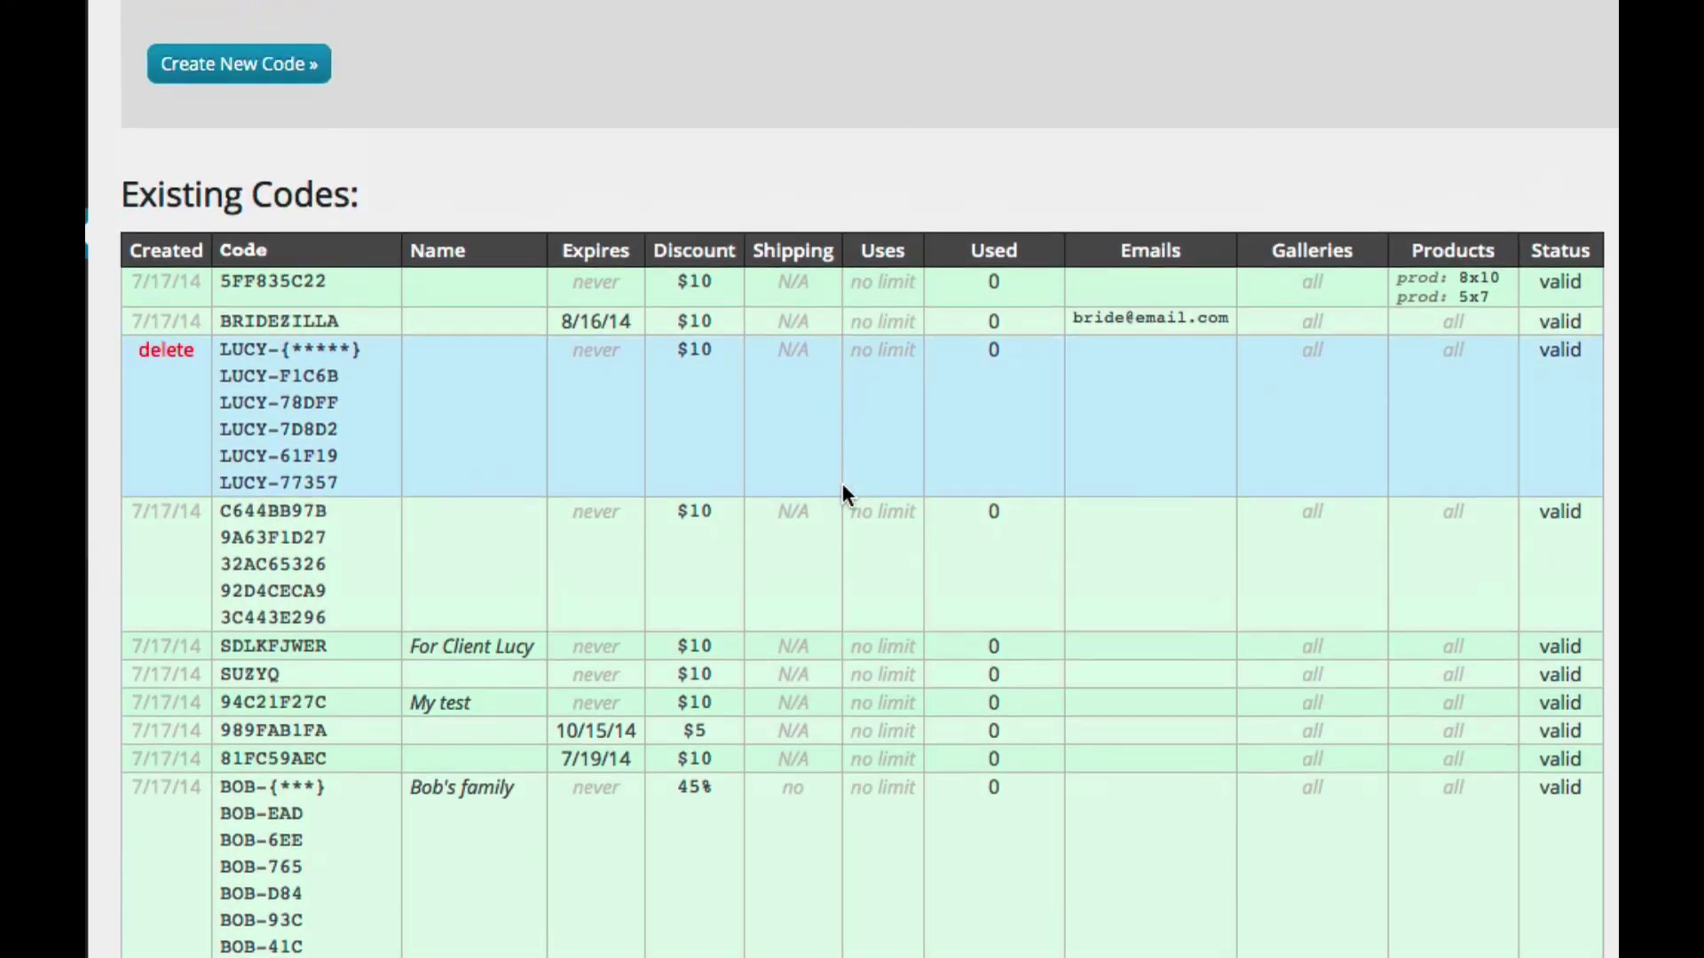
scroll(843, 493, "down", 3)
scroll(843, 485, "down", 3)
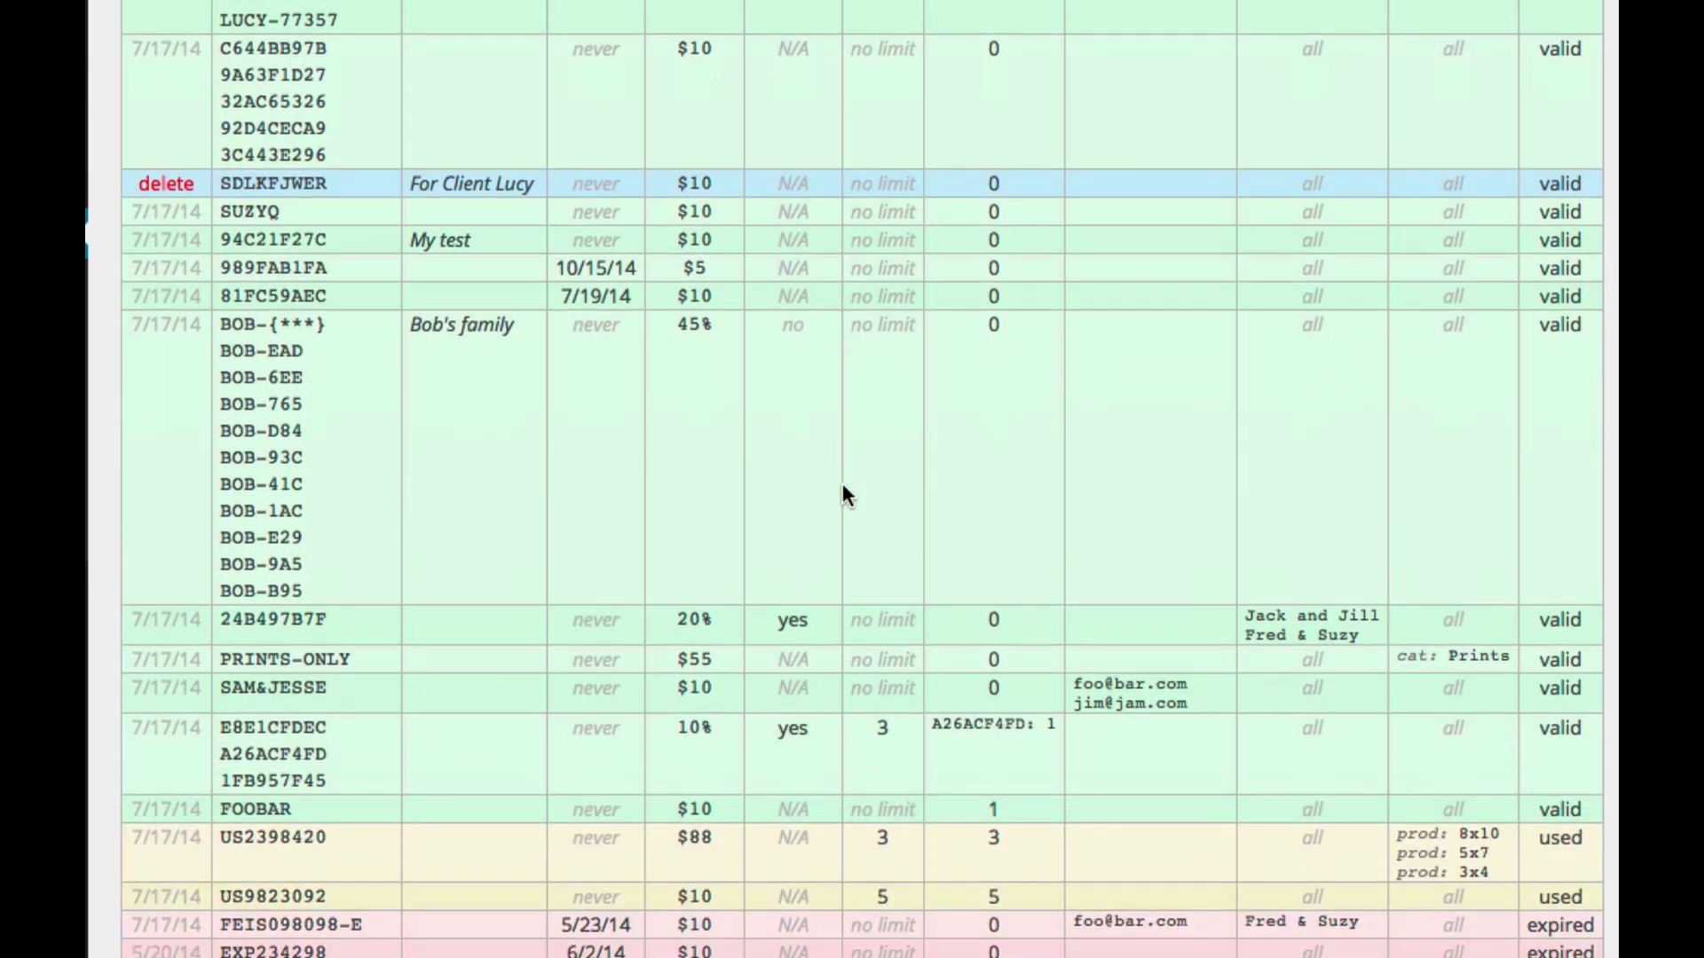
scroll(875, 534, "up", 6)
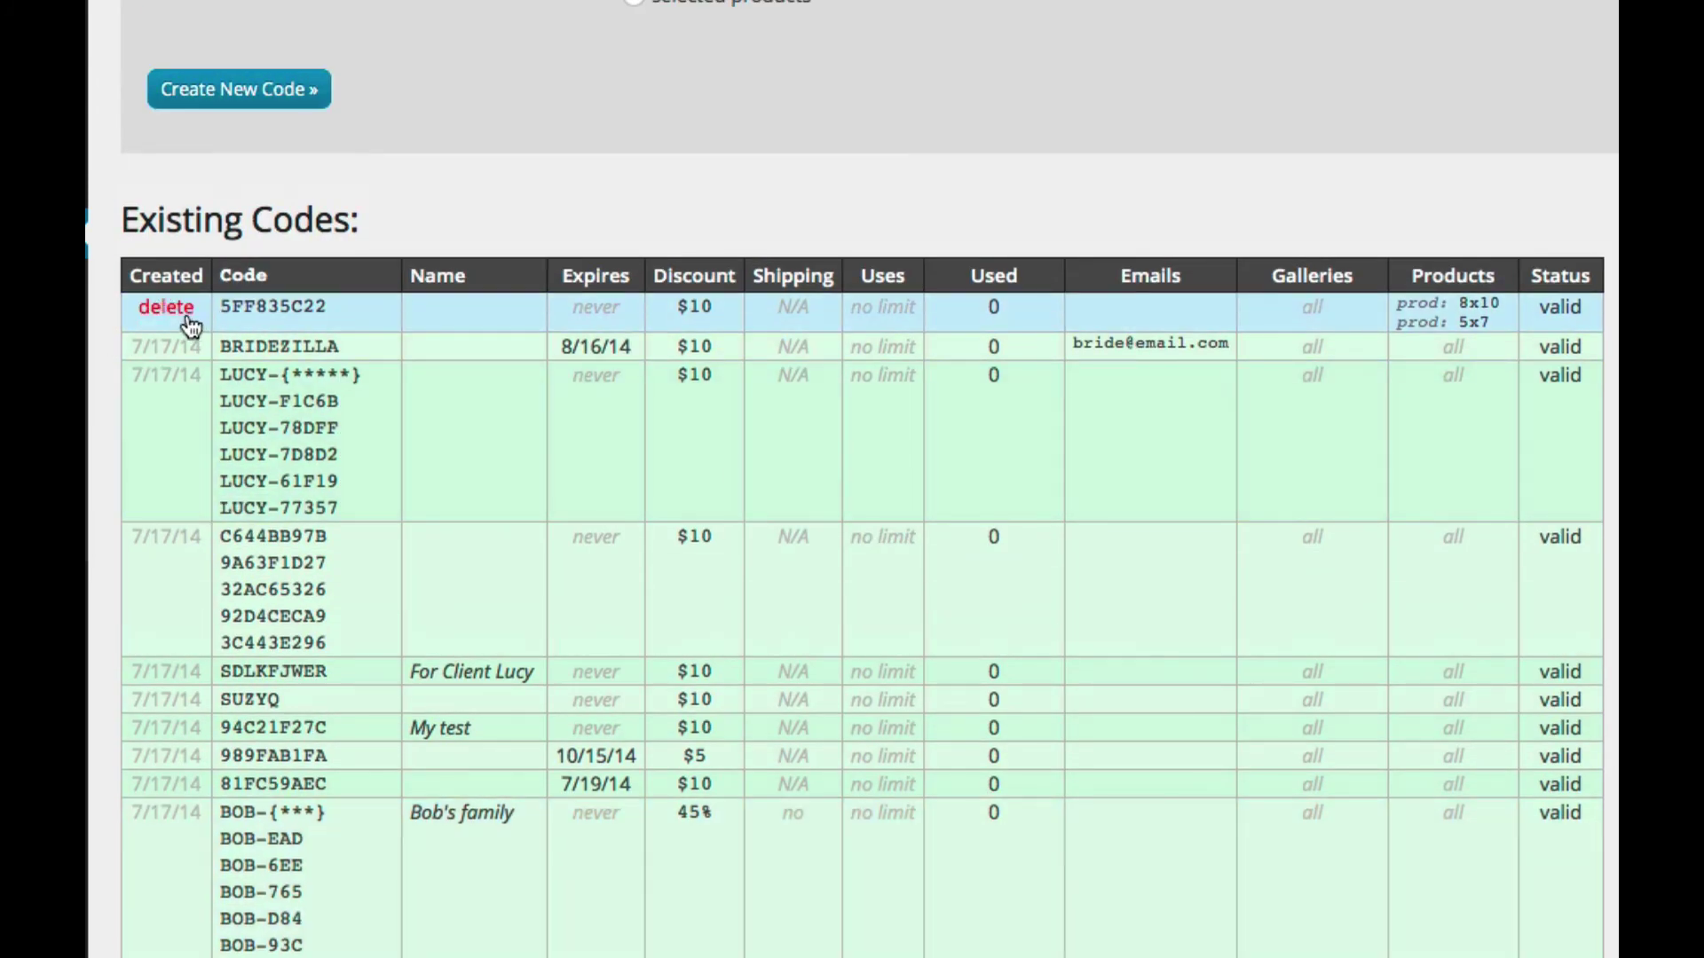
left_click_drag(213, 306, 1532, 835)
scroll(1531, 834, "down", 4)
scroll(1532, 835, "down", 4)
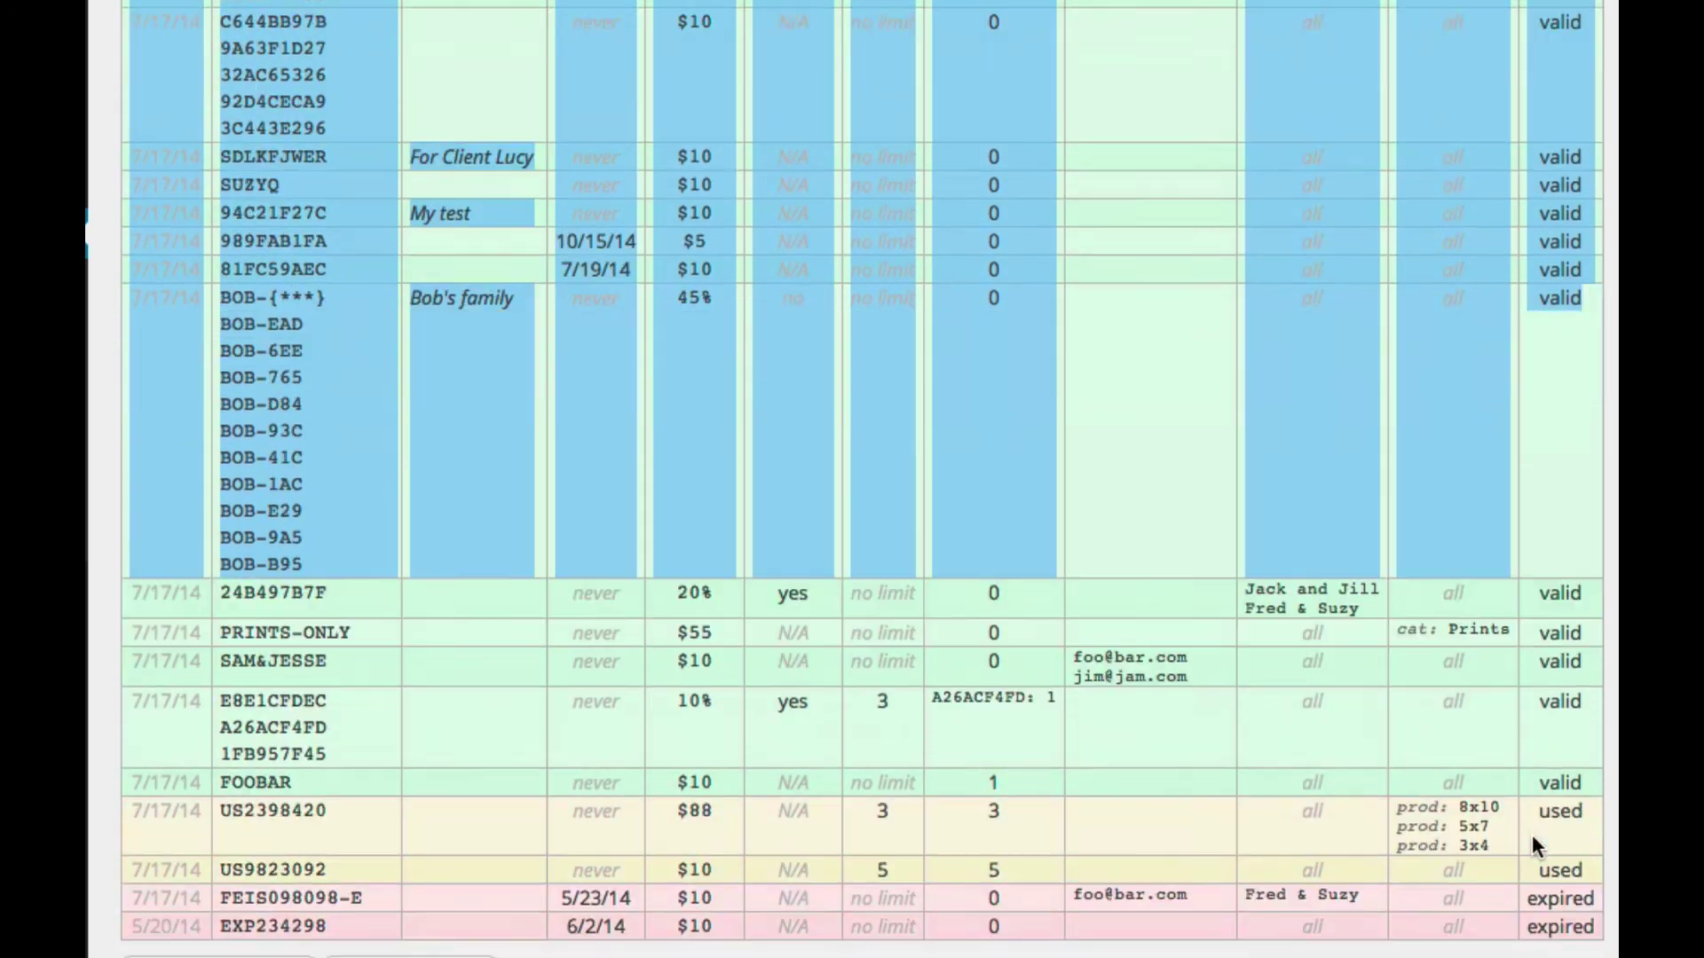
left_click(1594, 765, "shift")
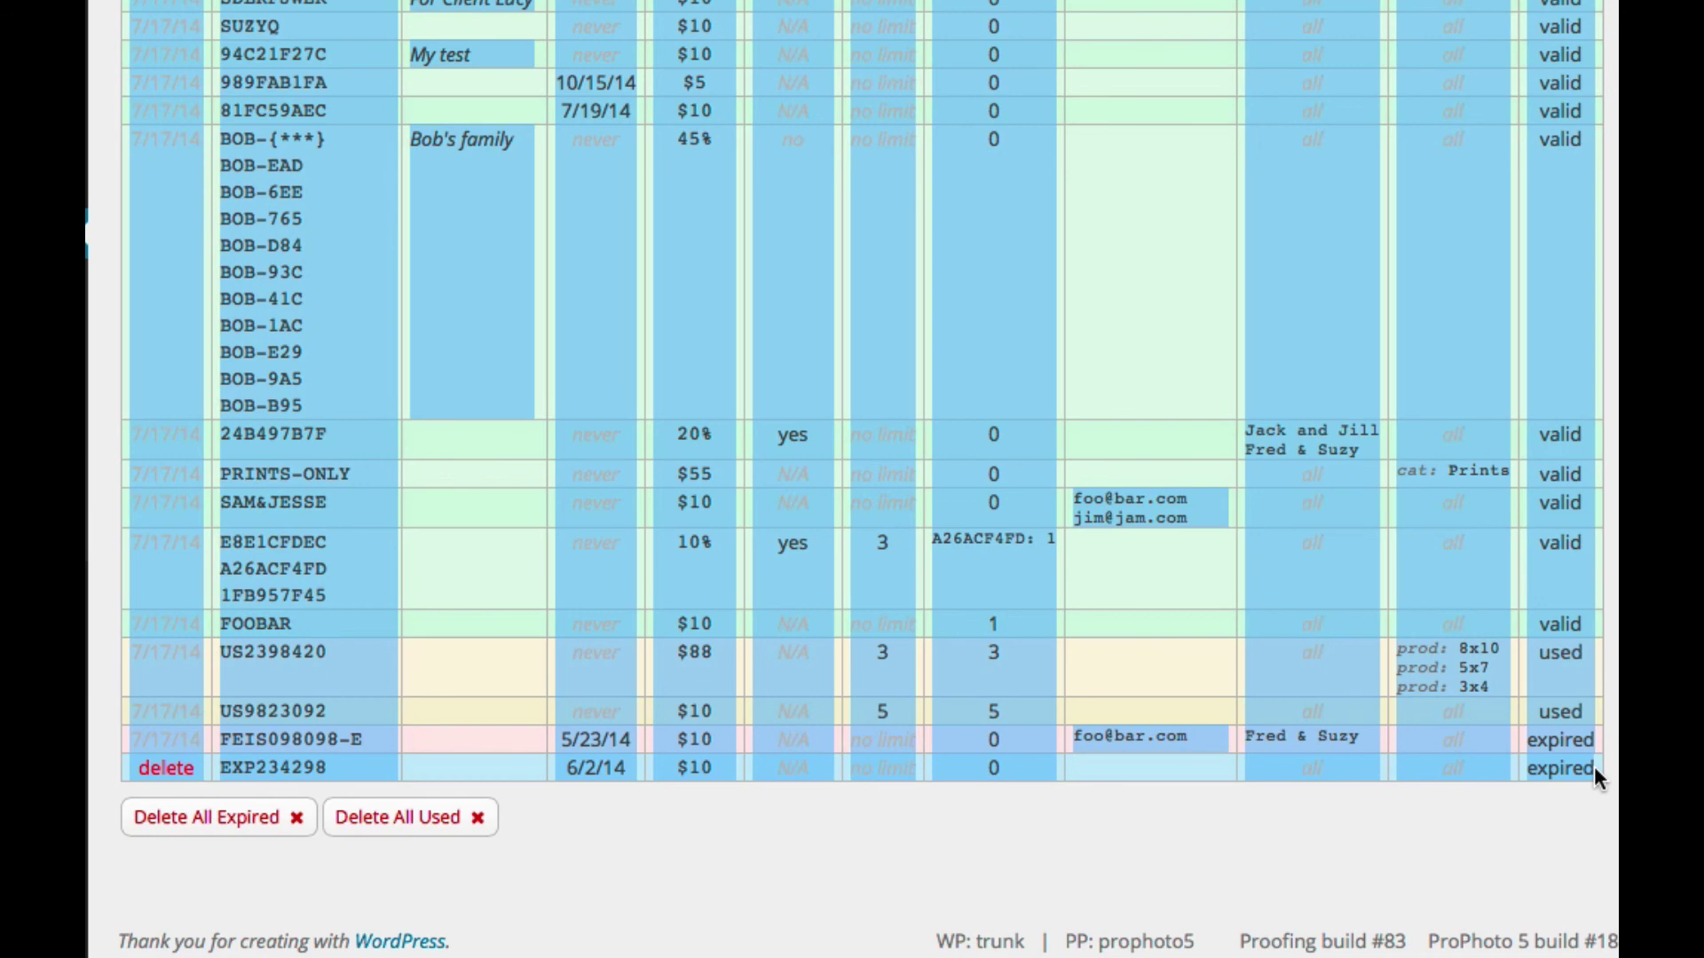
Step: Clear the selection and return to the compact 19-row table with batch counts
scroll(1594, 765, "up", 11)
scroll(1594, 765, "down", 6)
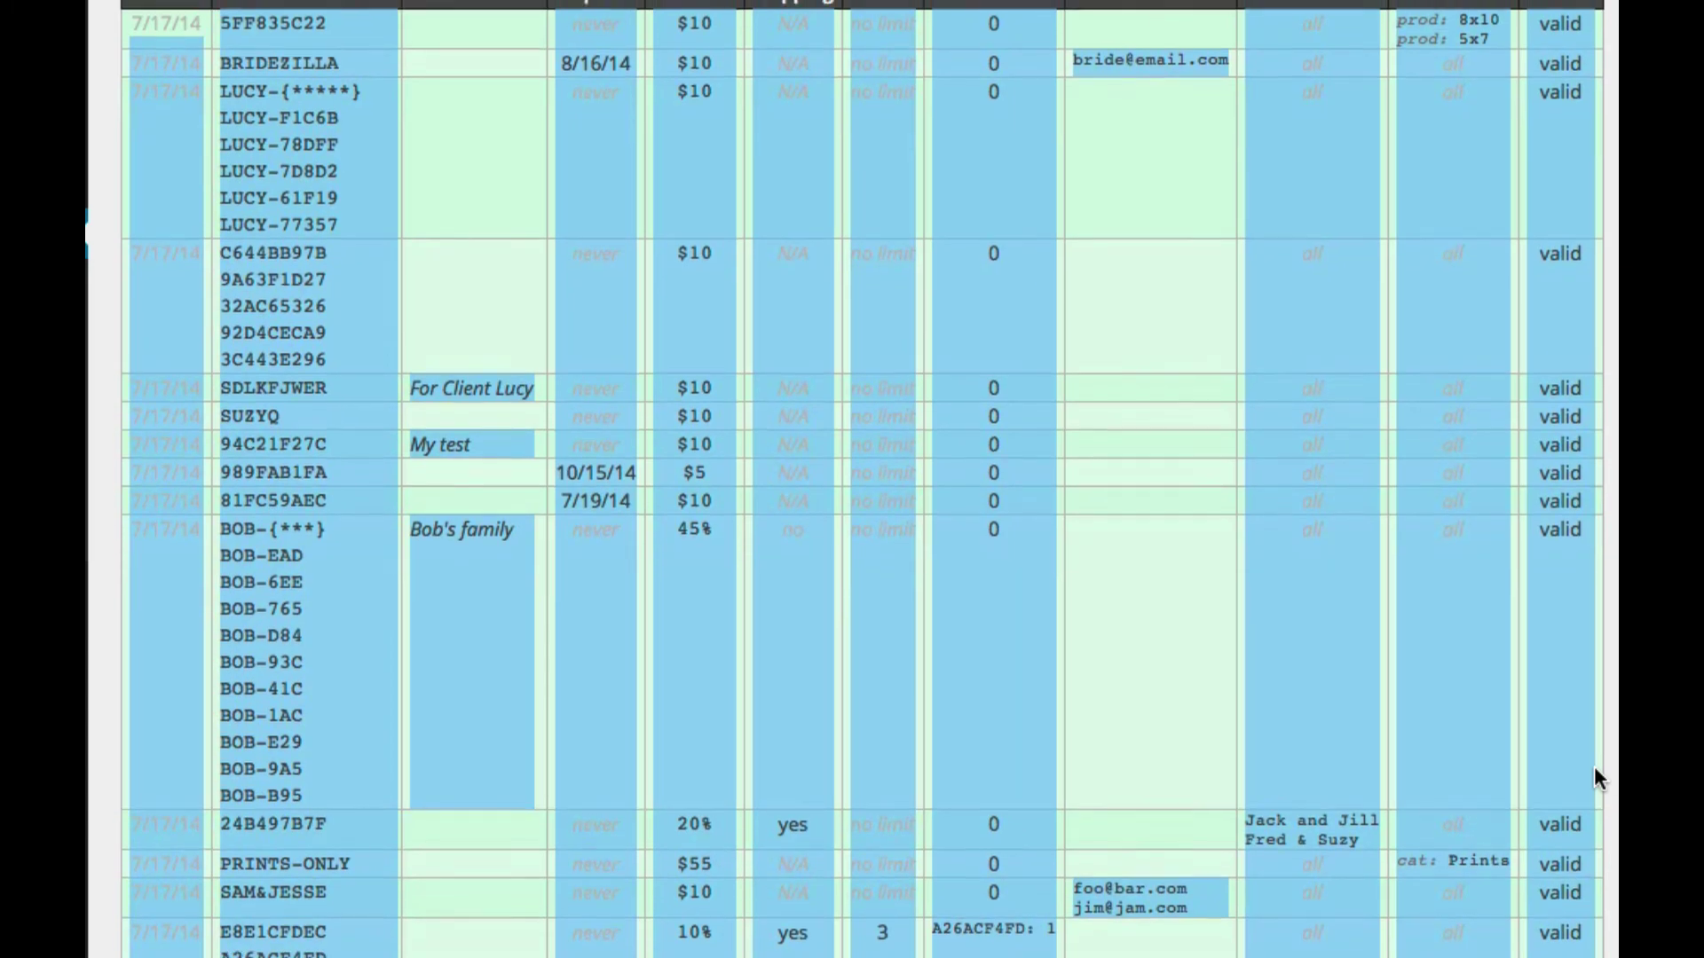
scroll(1594, 765, "up", 1)
left_click(1594, 765)
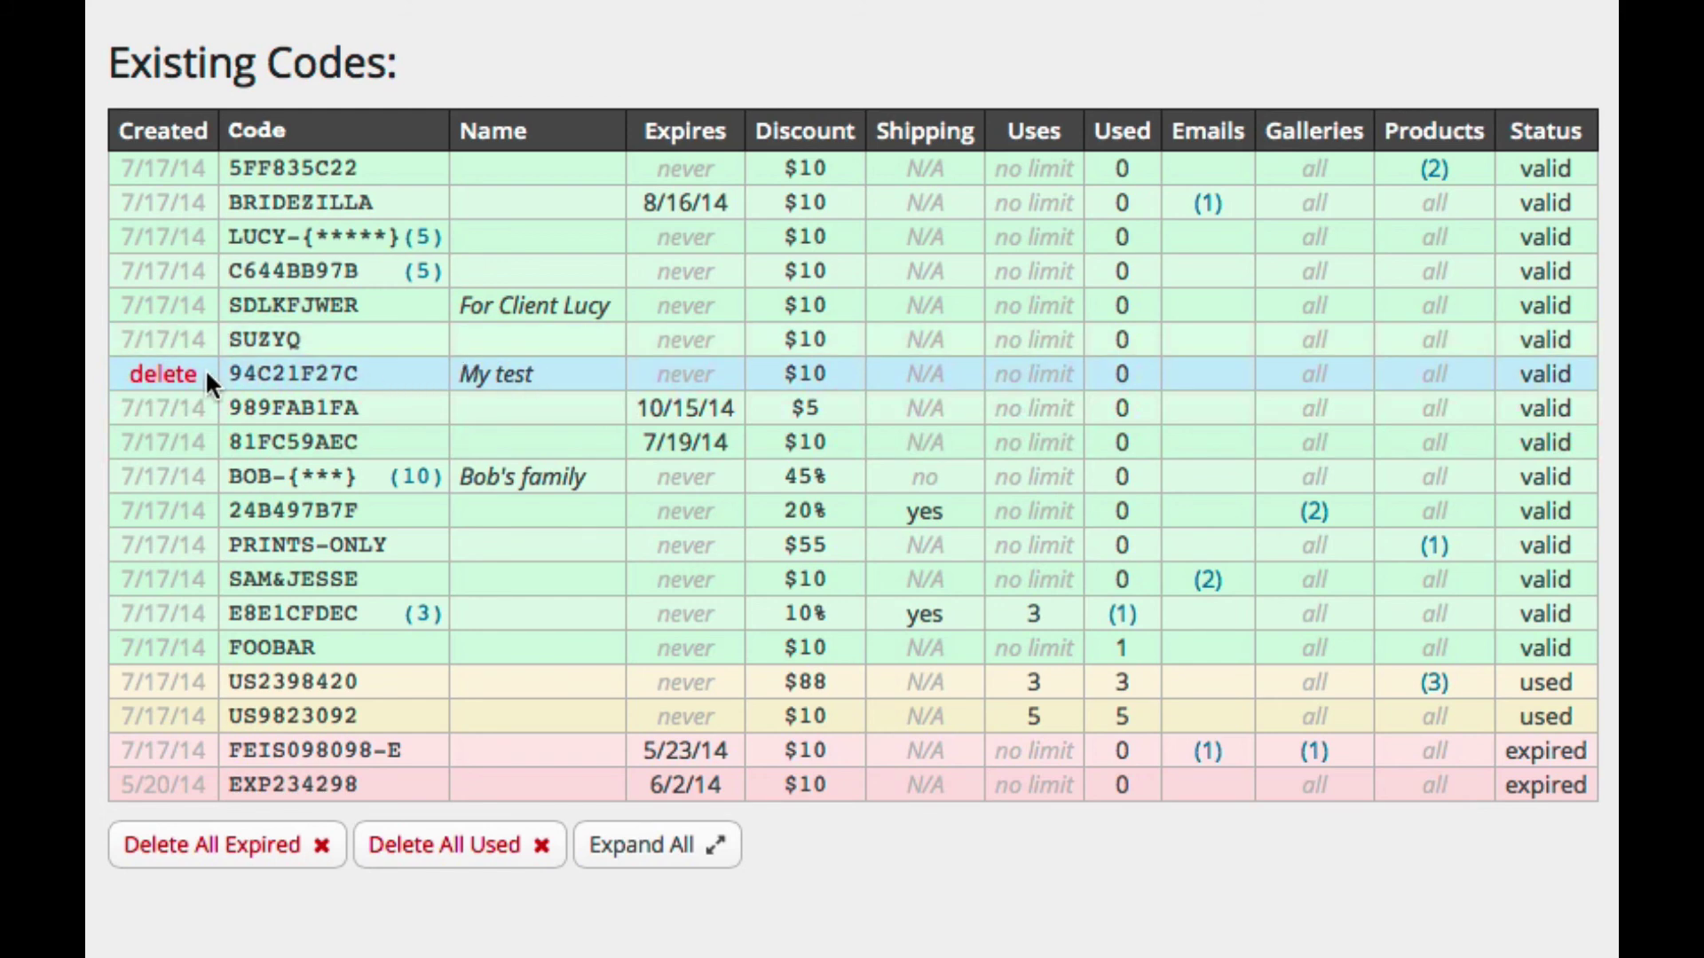
left_click(165, 375)
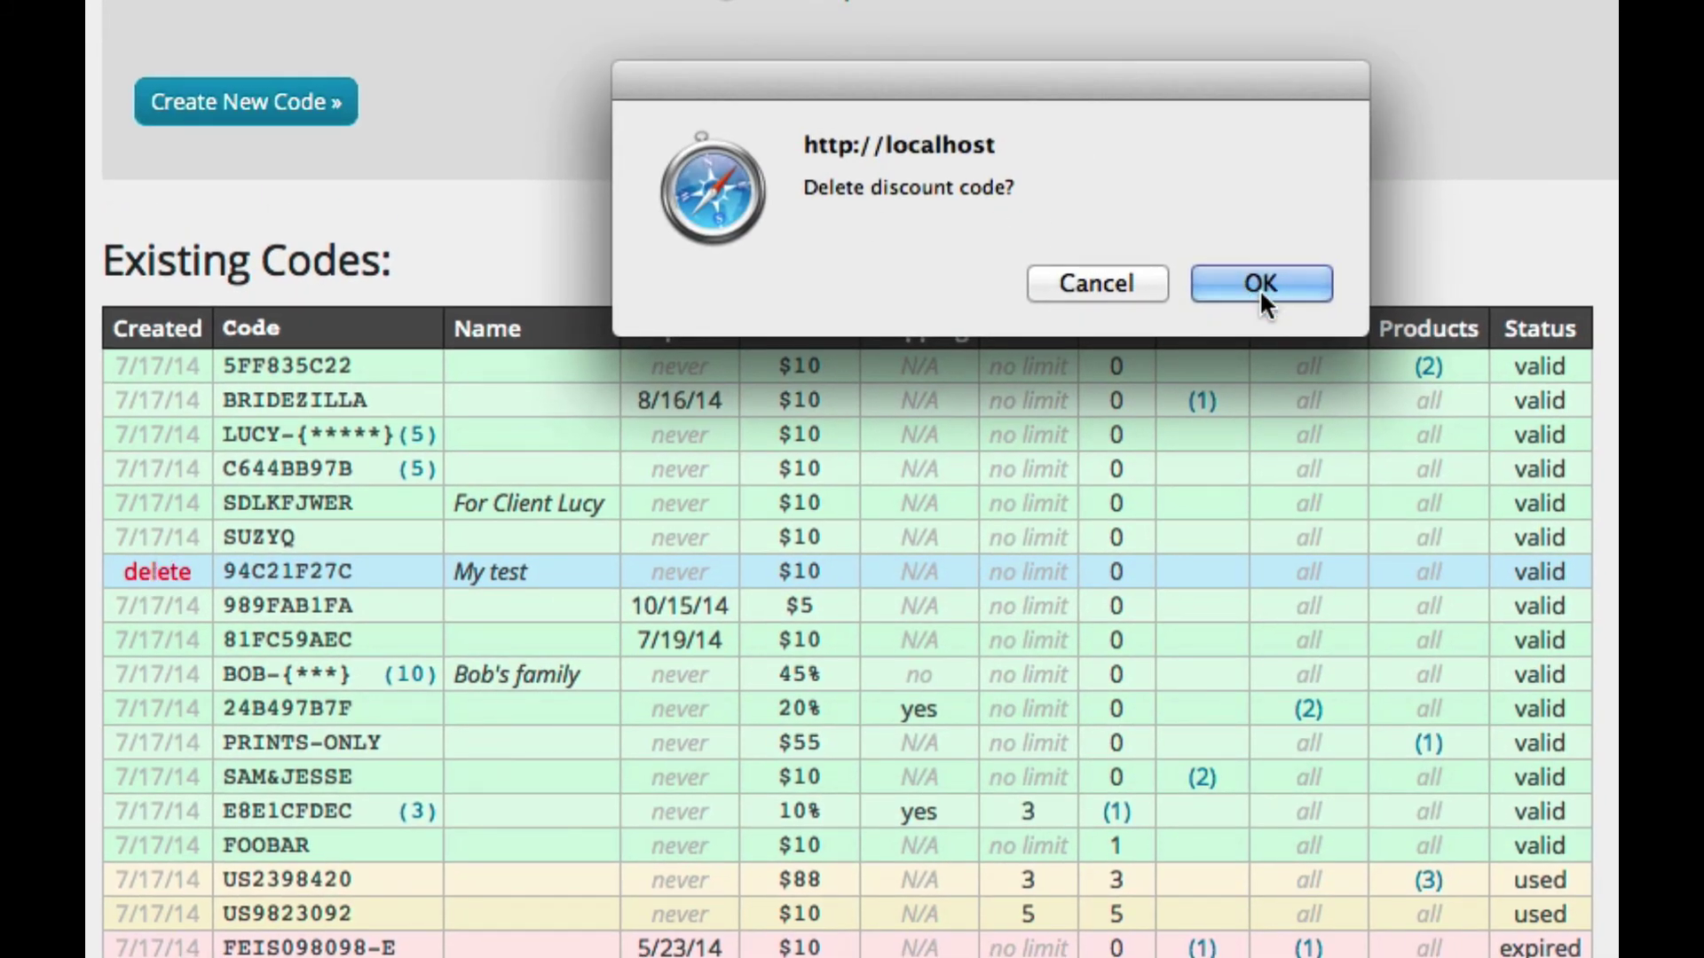
left_click(1259, 288)
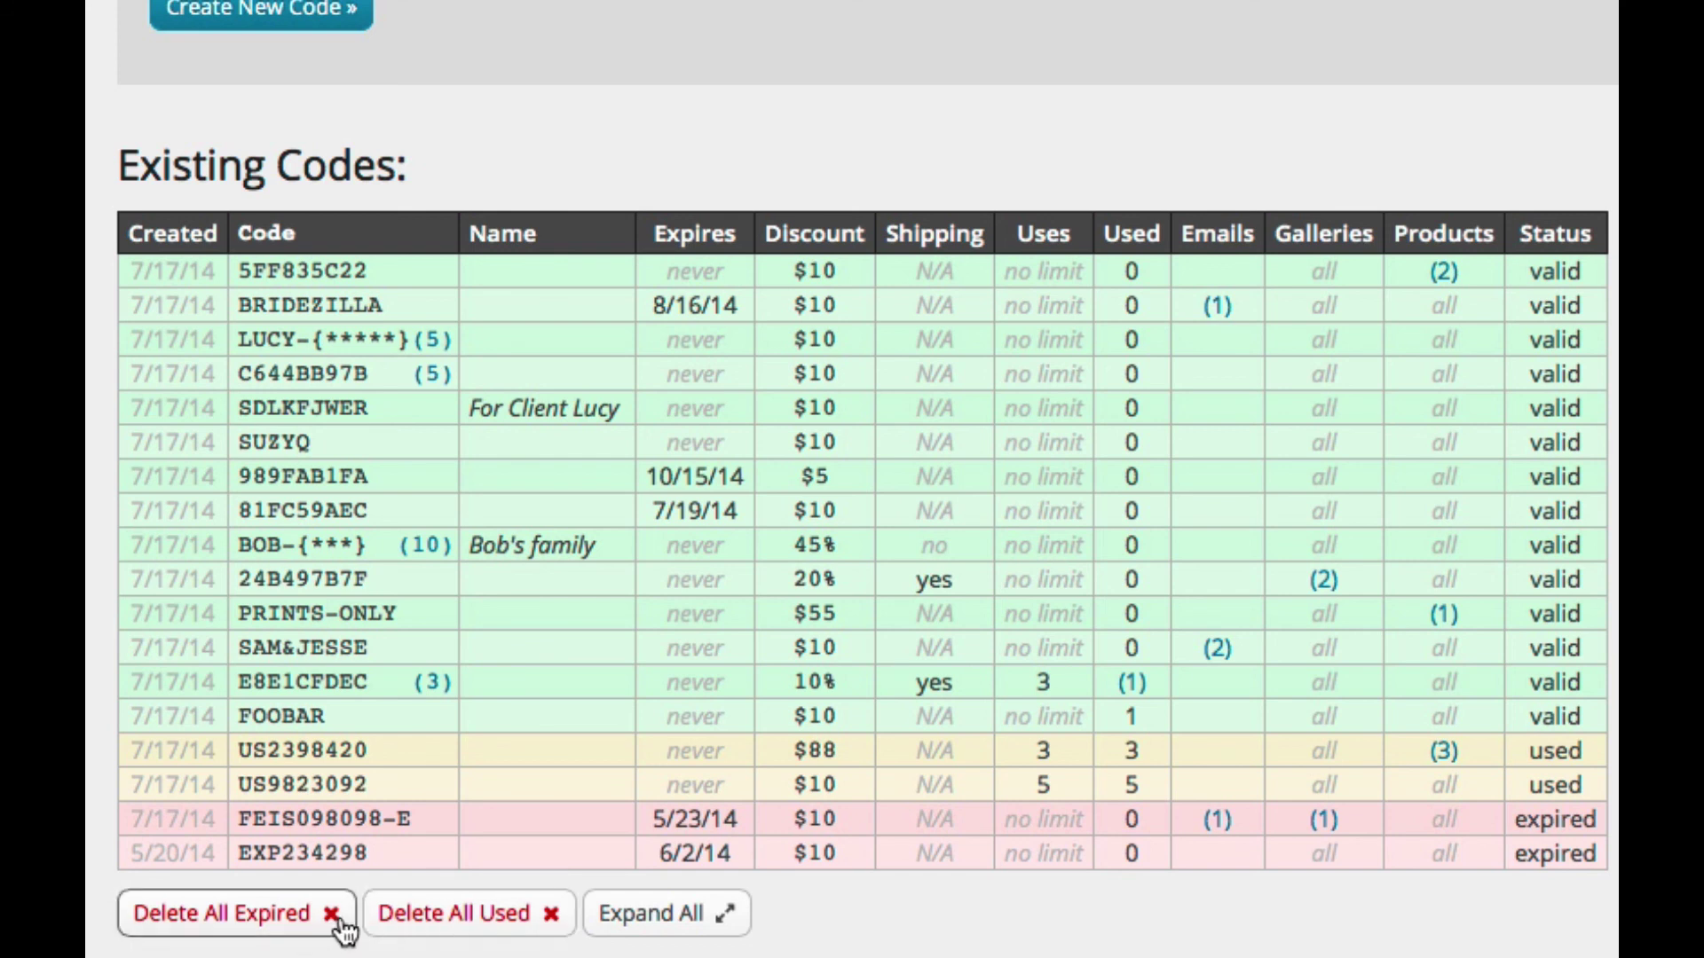
left_click(273, 914)
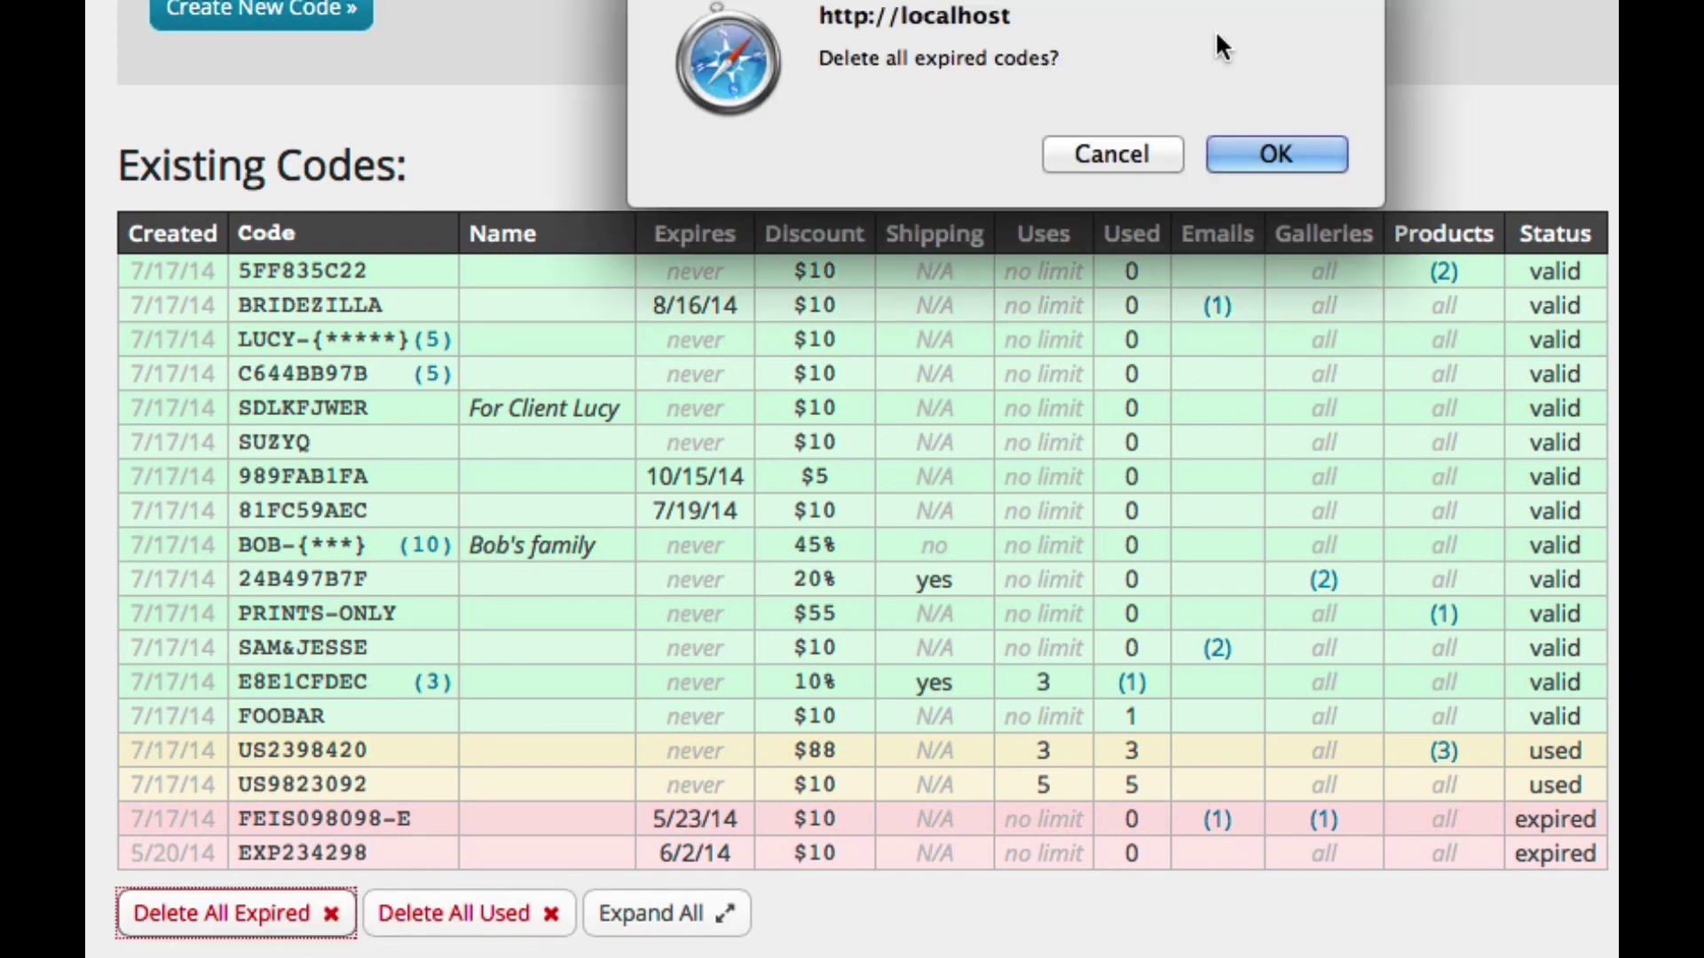
left_click(1261, 151)
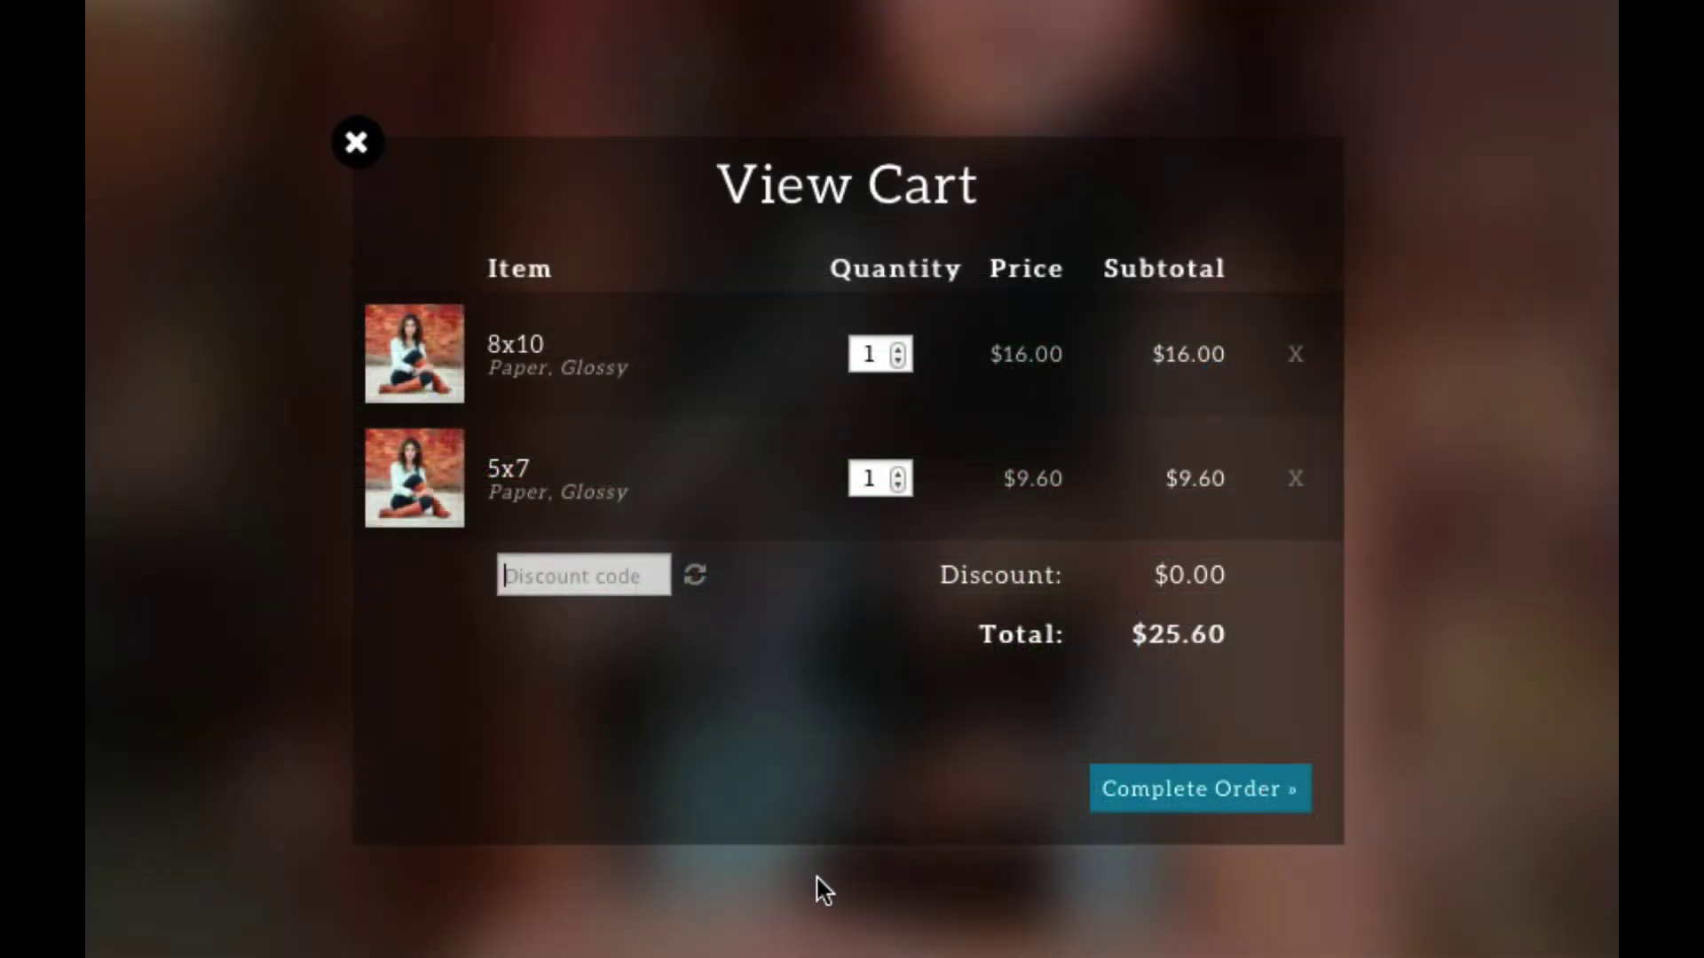
type("81FC59AEC")
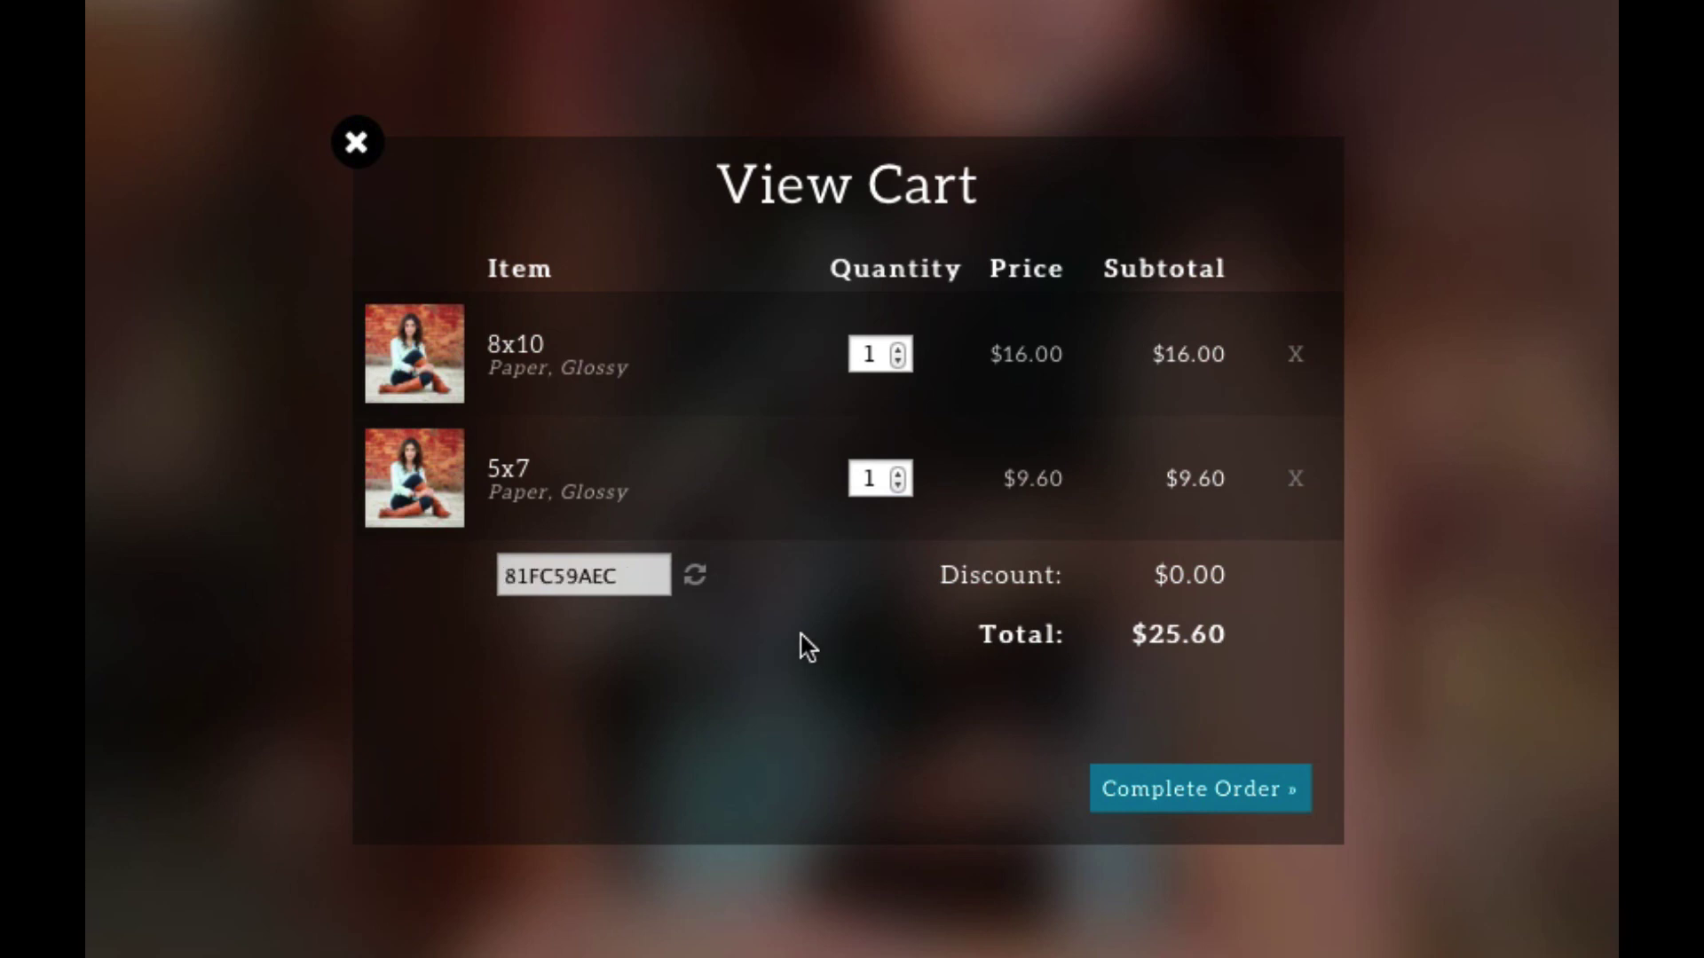
left_click(697, 586)
double_click(528, 578)
key("ctrl+c")
type("asdlfkjs")
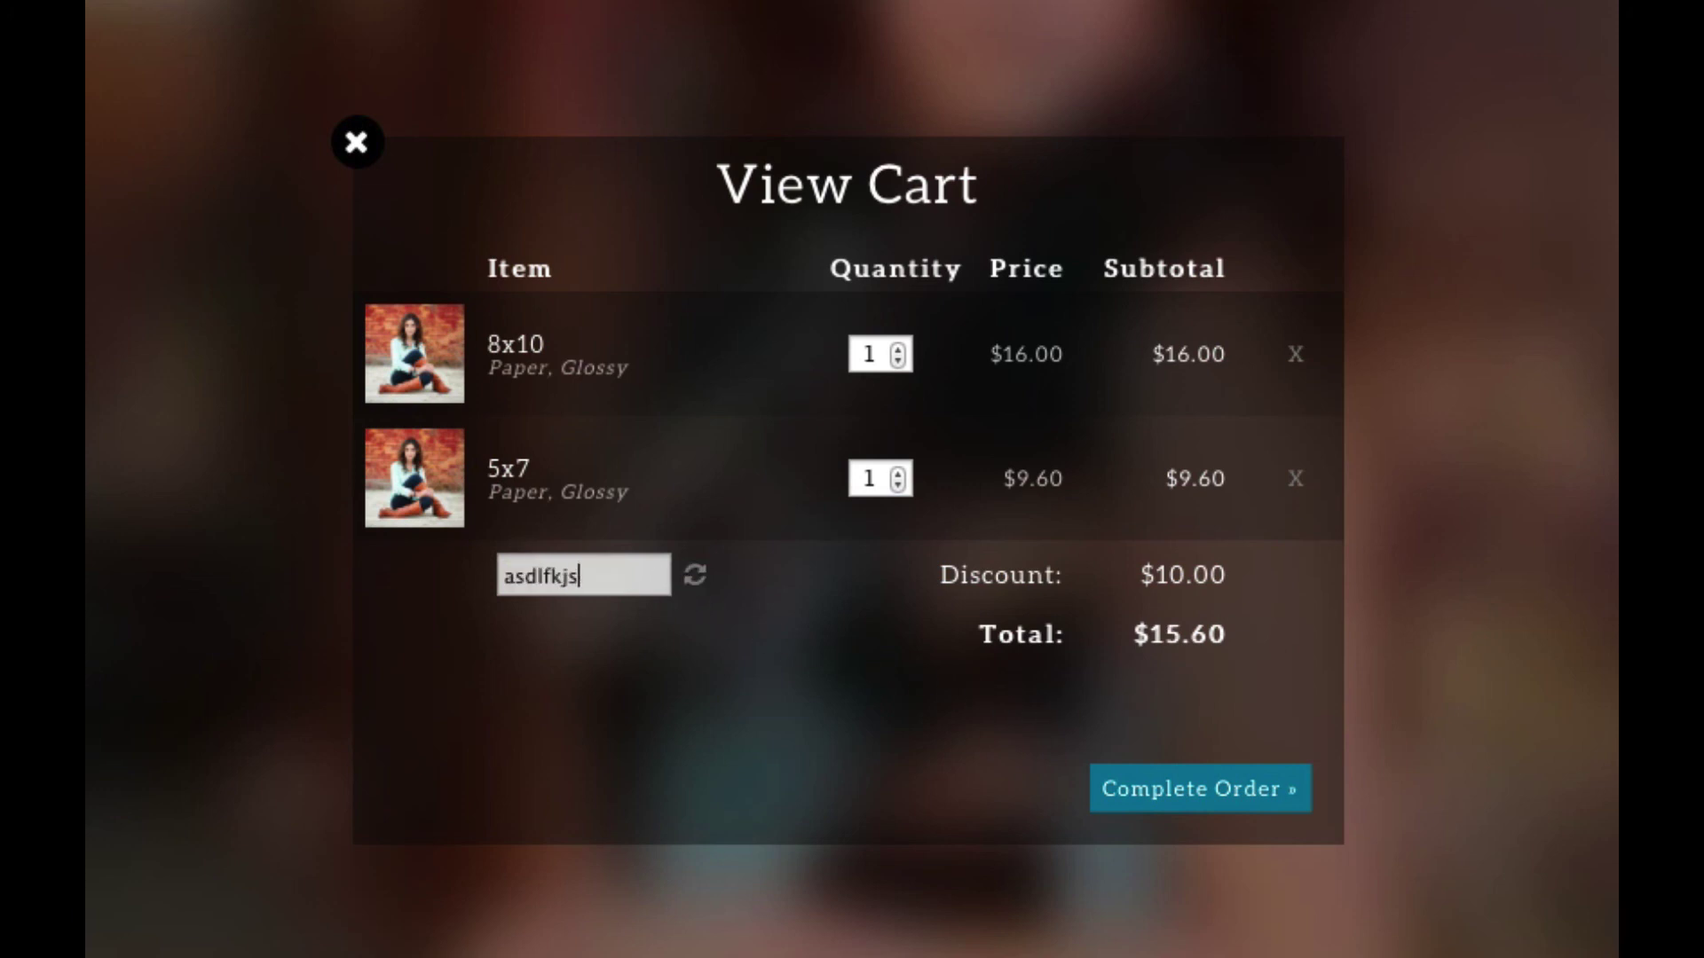
left_click(693, 584)
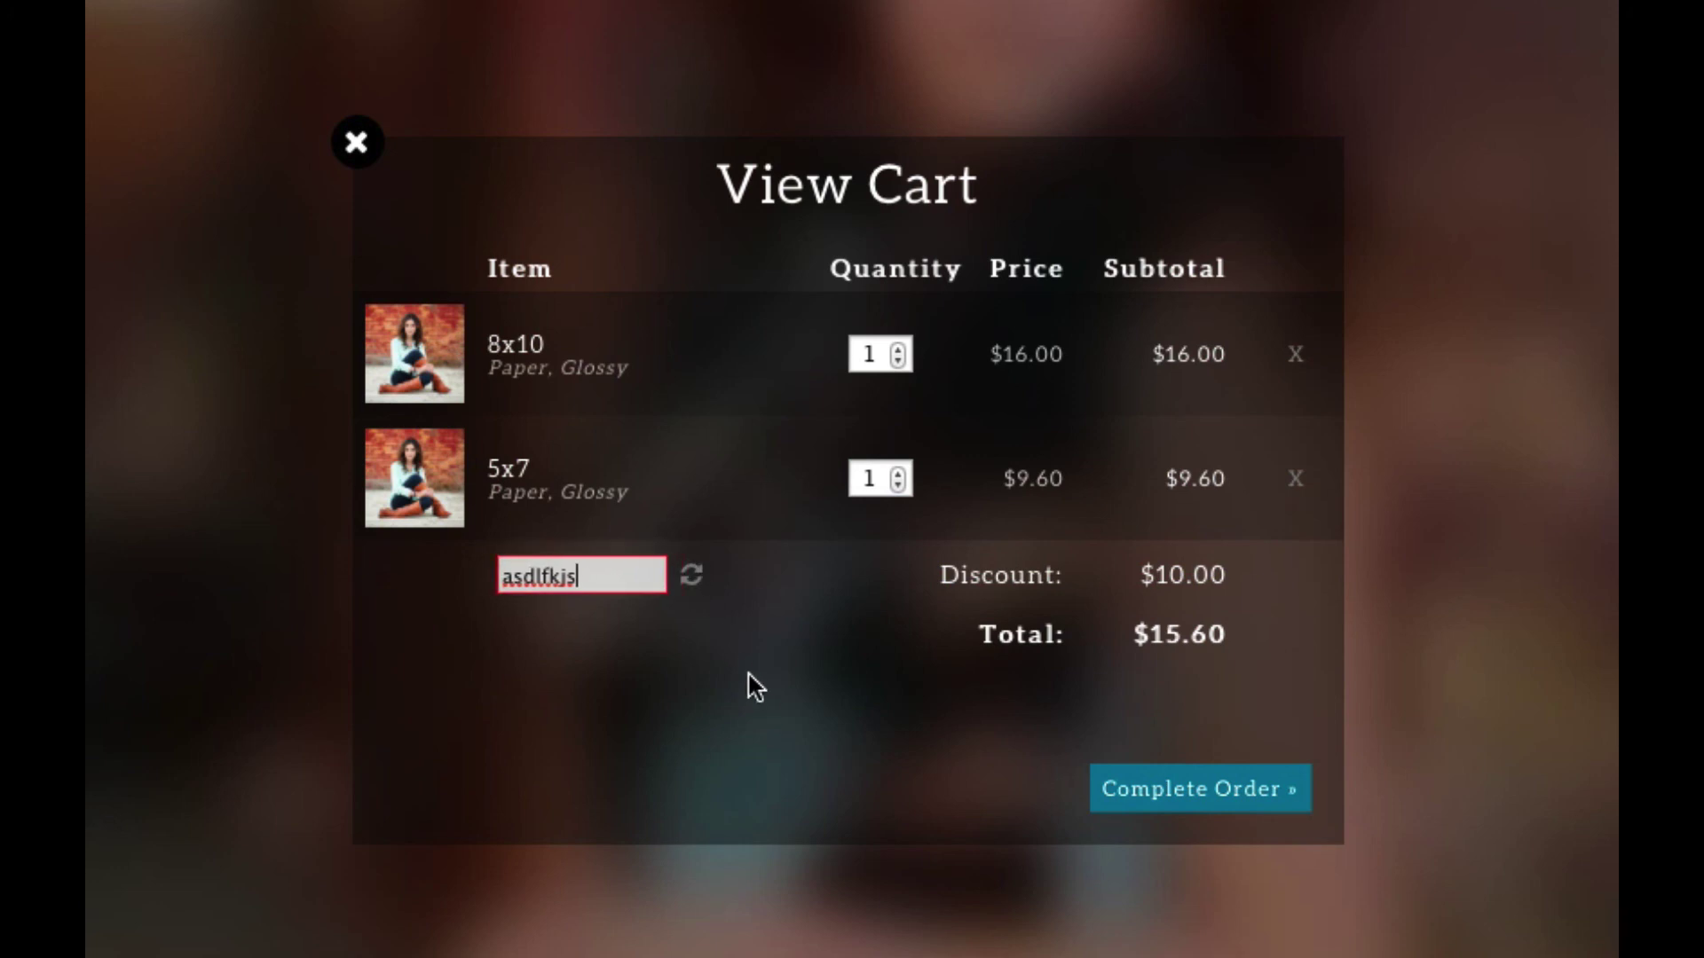
double_click(606, 572)
key("ctrl+v")
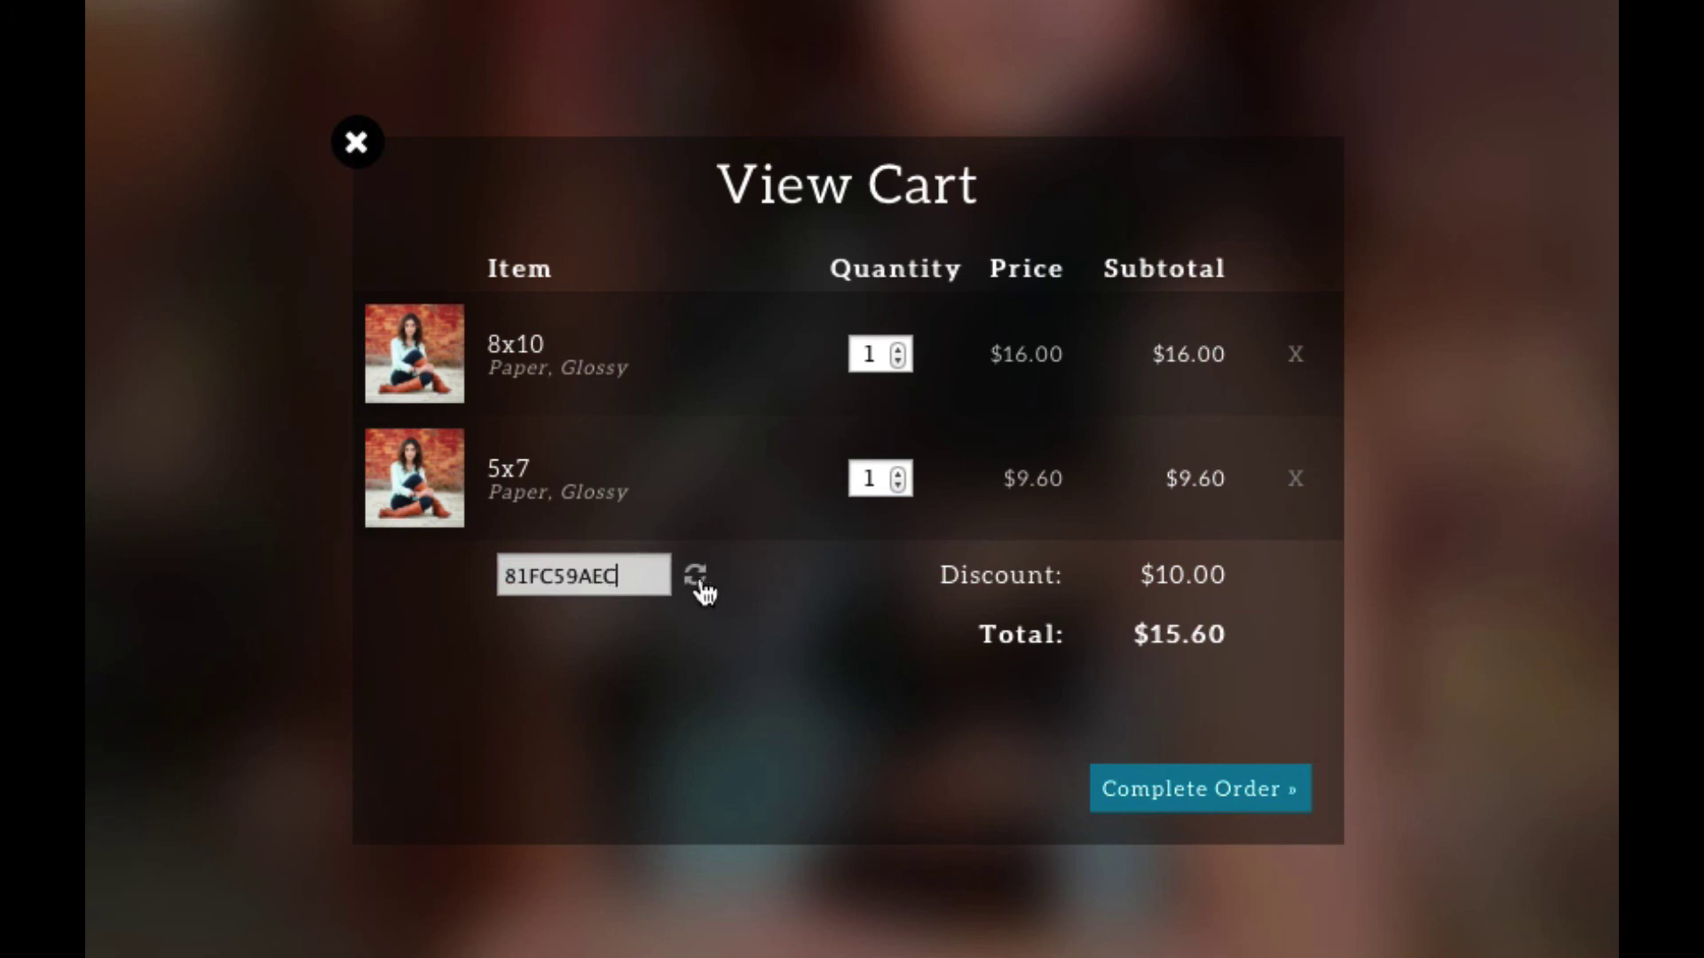
left_click(702, 588)
Step: Complete the order and submit the prefilled shipping address for PayPal checkout
left_click(1186, 797)
left_click(1148, 839)
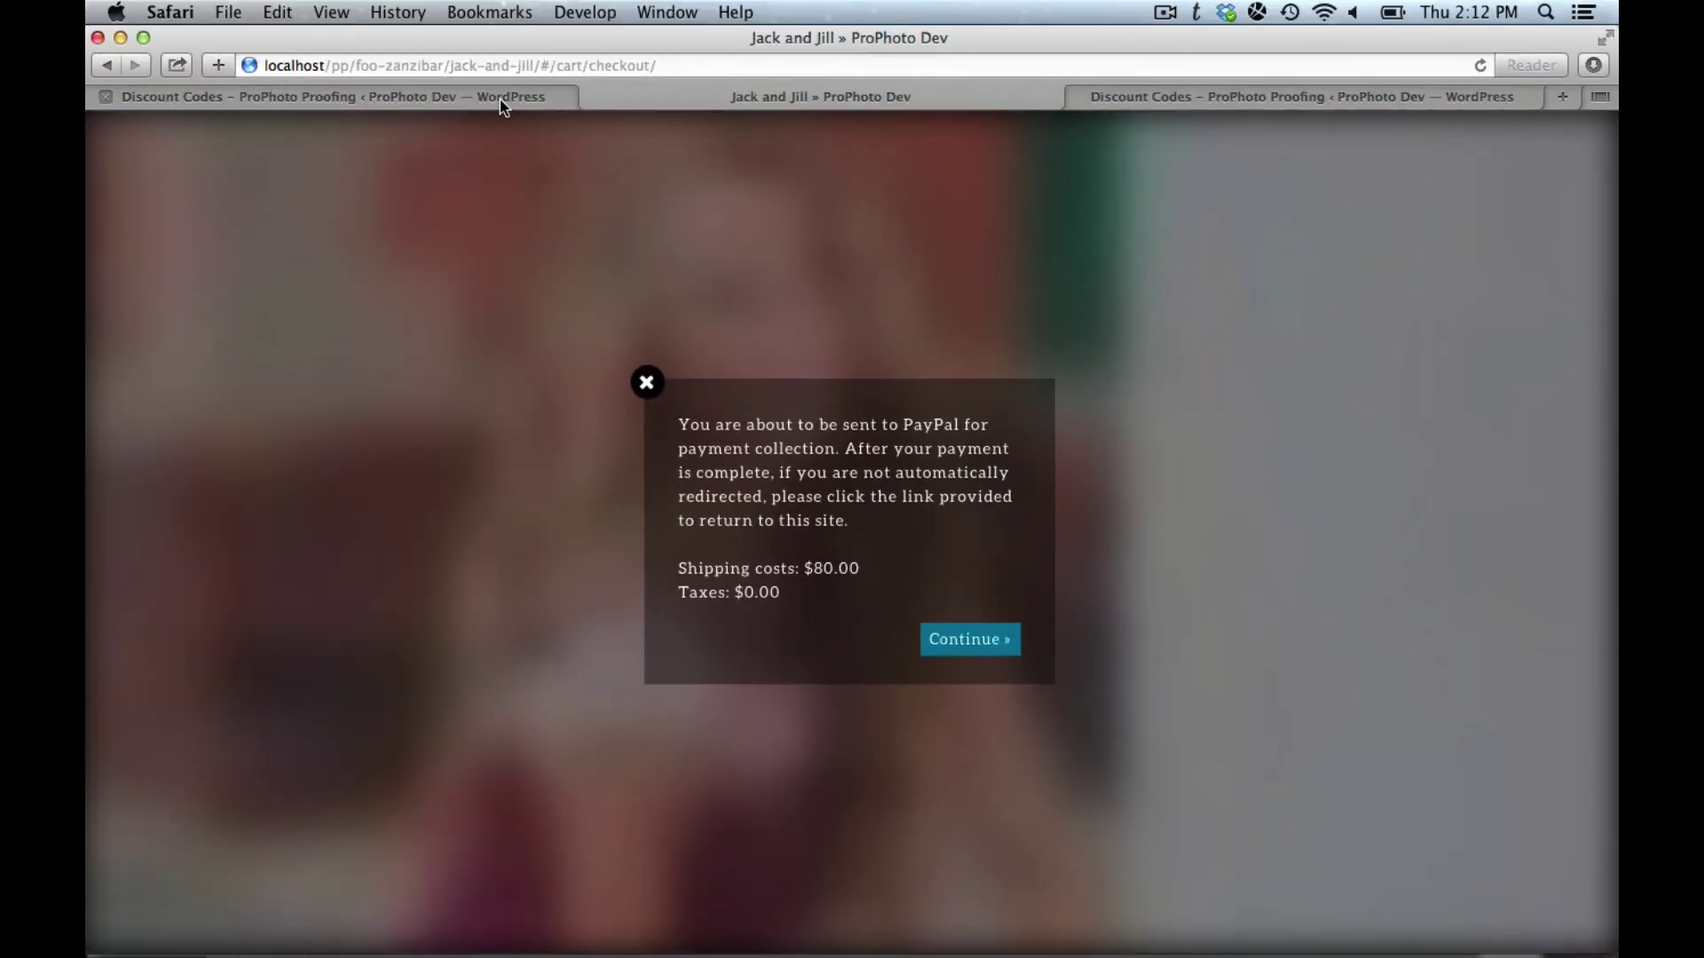
left_click(498, 100)
Step: On Proofing > Orders, confirm the order shows code 81FC59AEC, $10.00 discount and $102.00 total
left_click(121, 493)
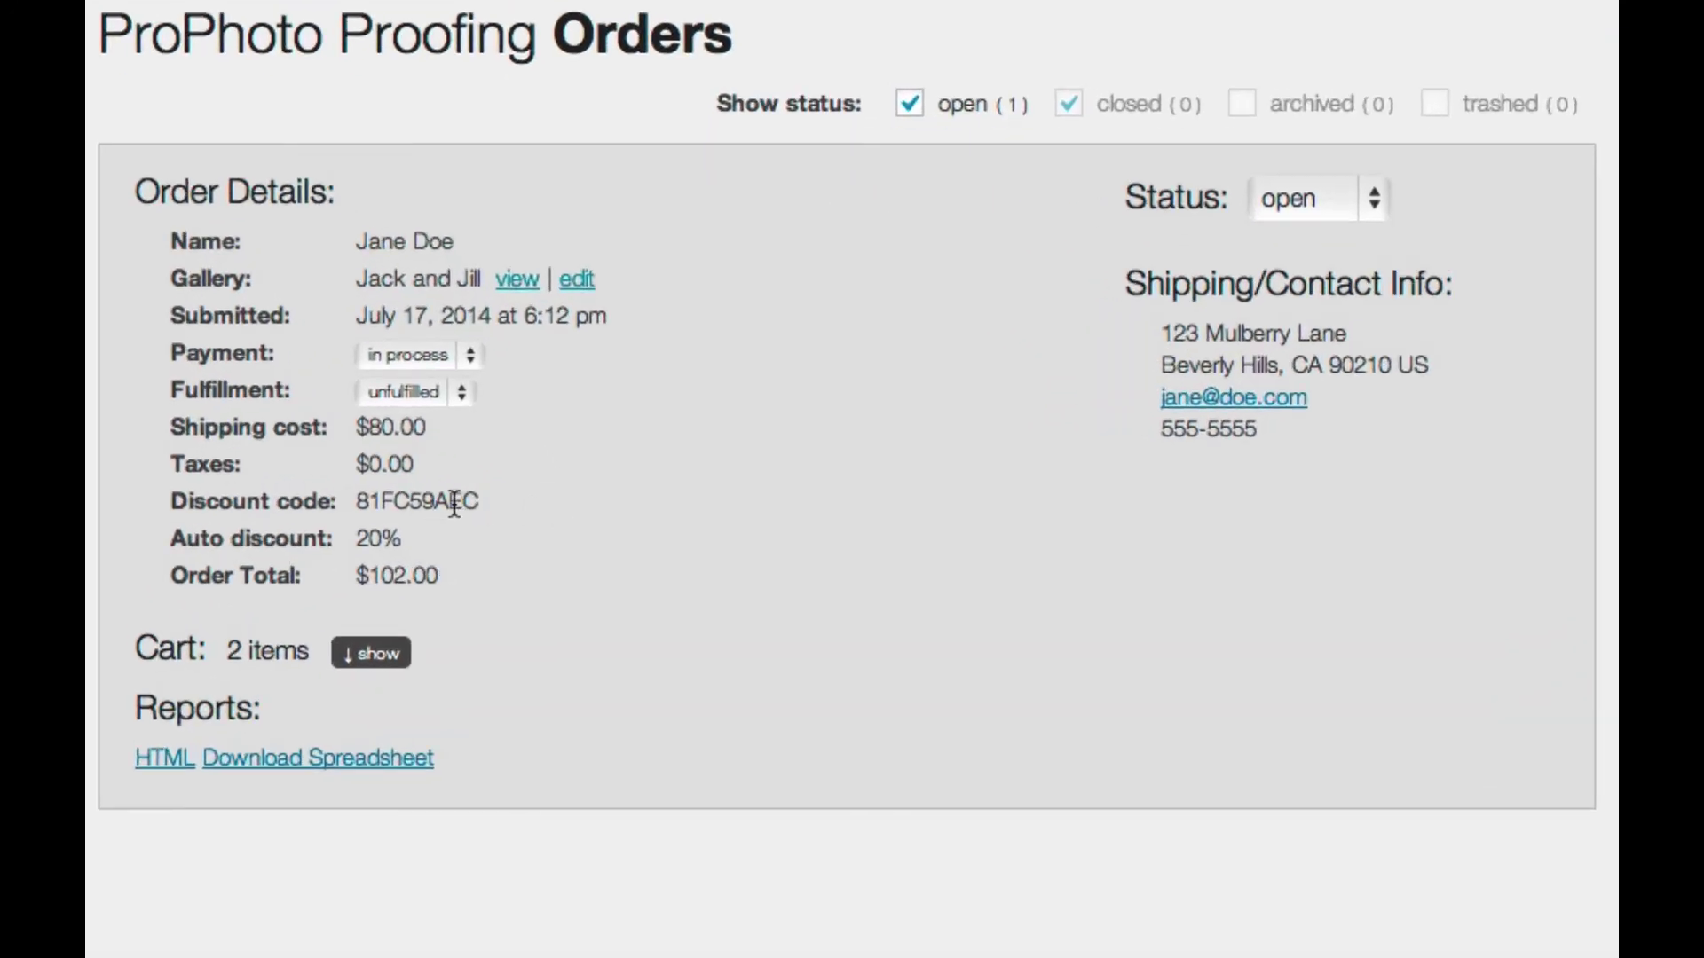
double_click(453, 502)
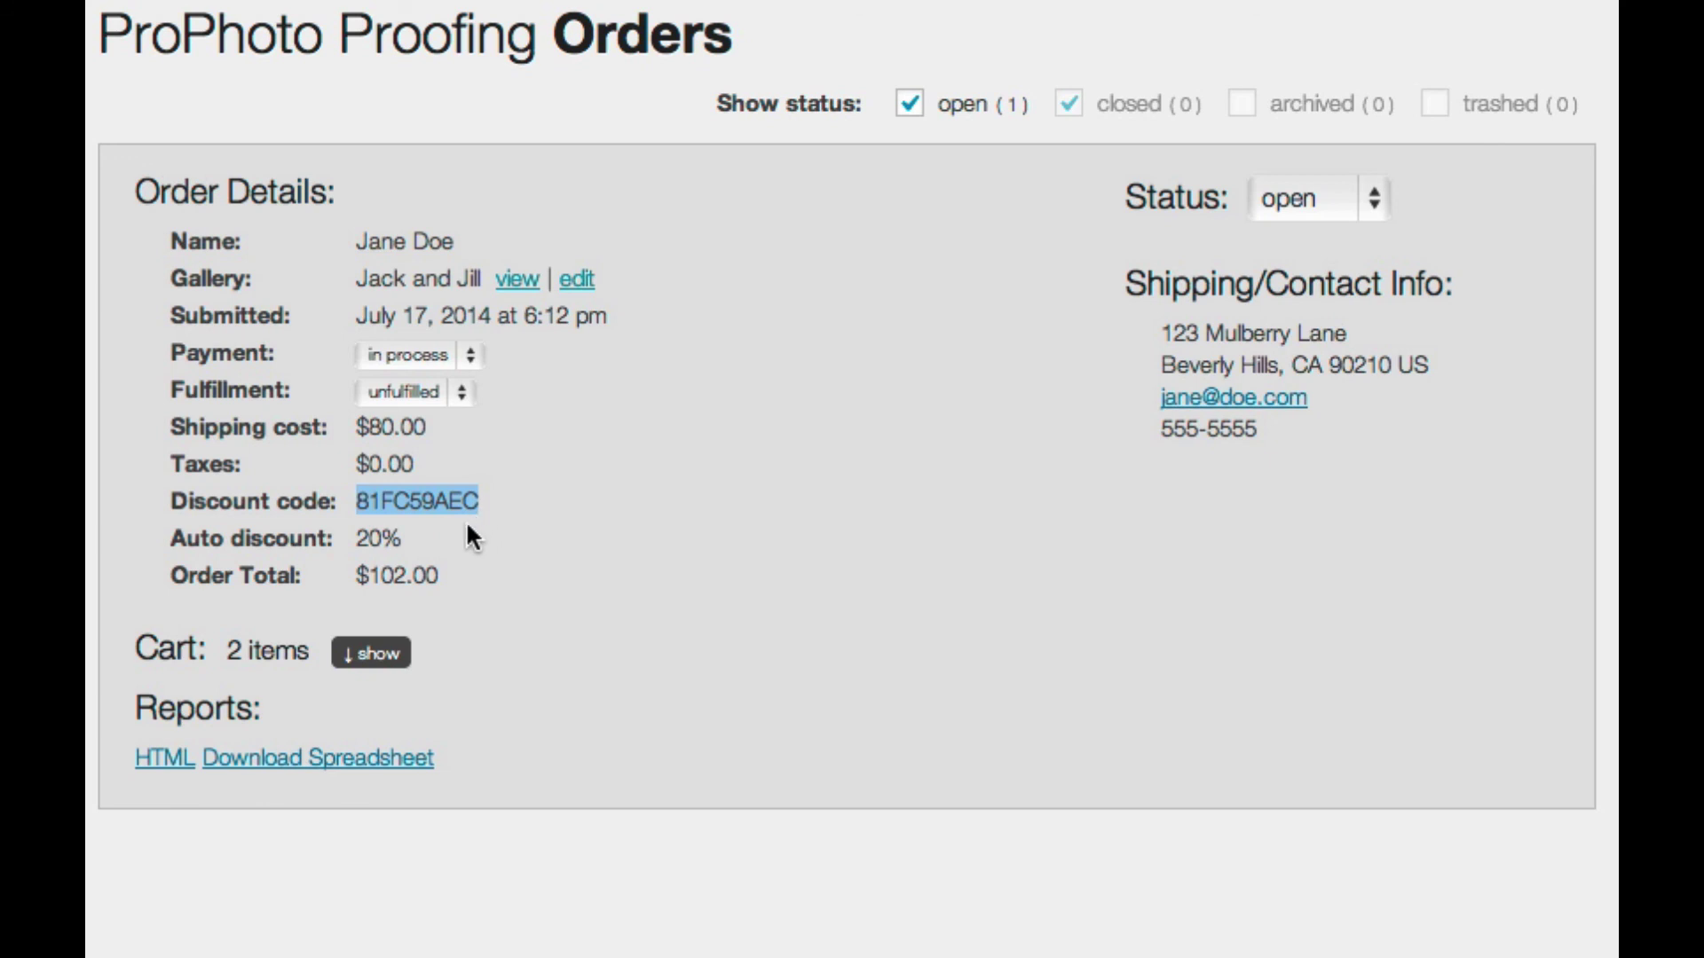
left_click(433, 531)
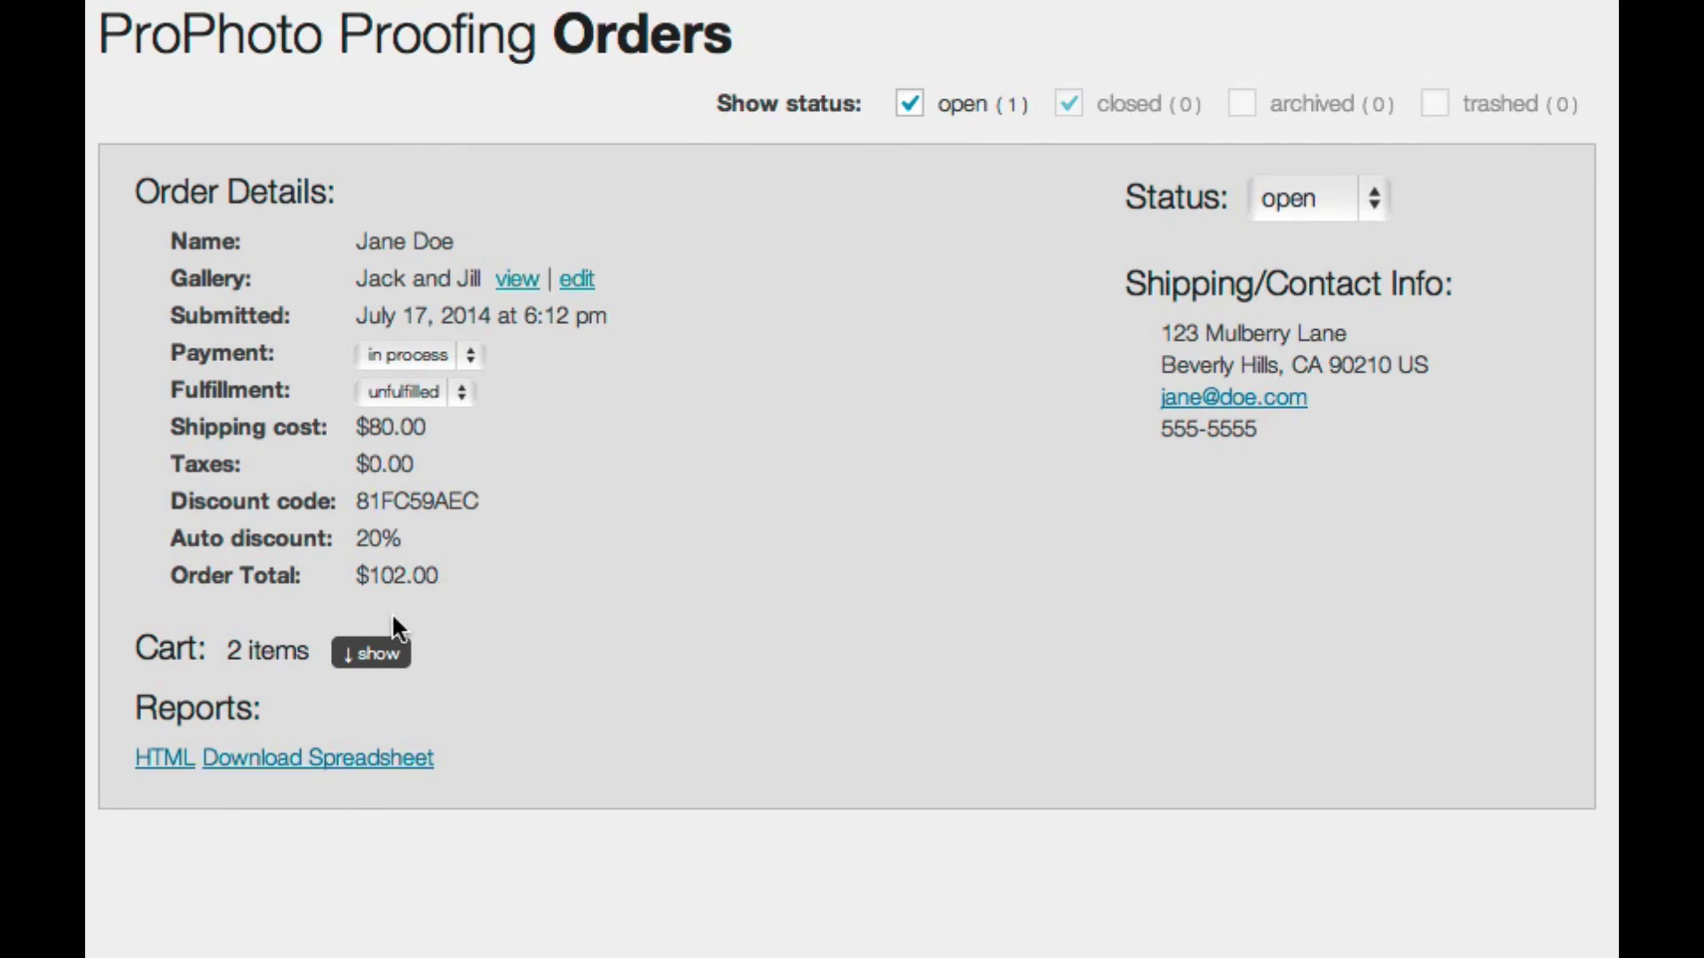
left_click(371, 655)
scroll(799, 670, "down", 3)
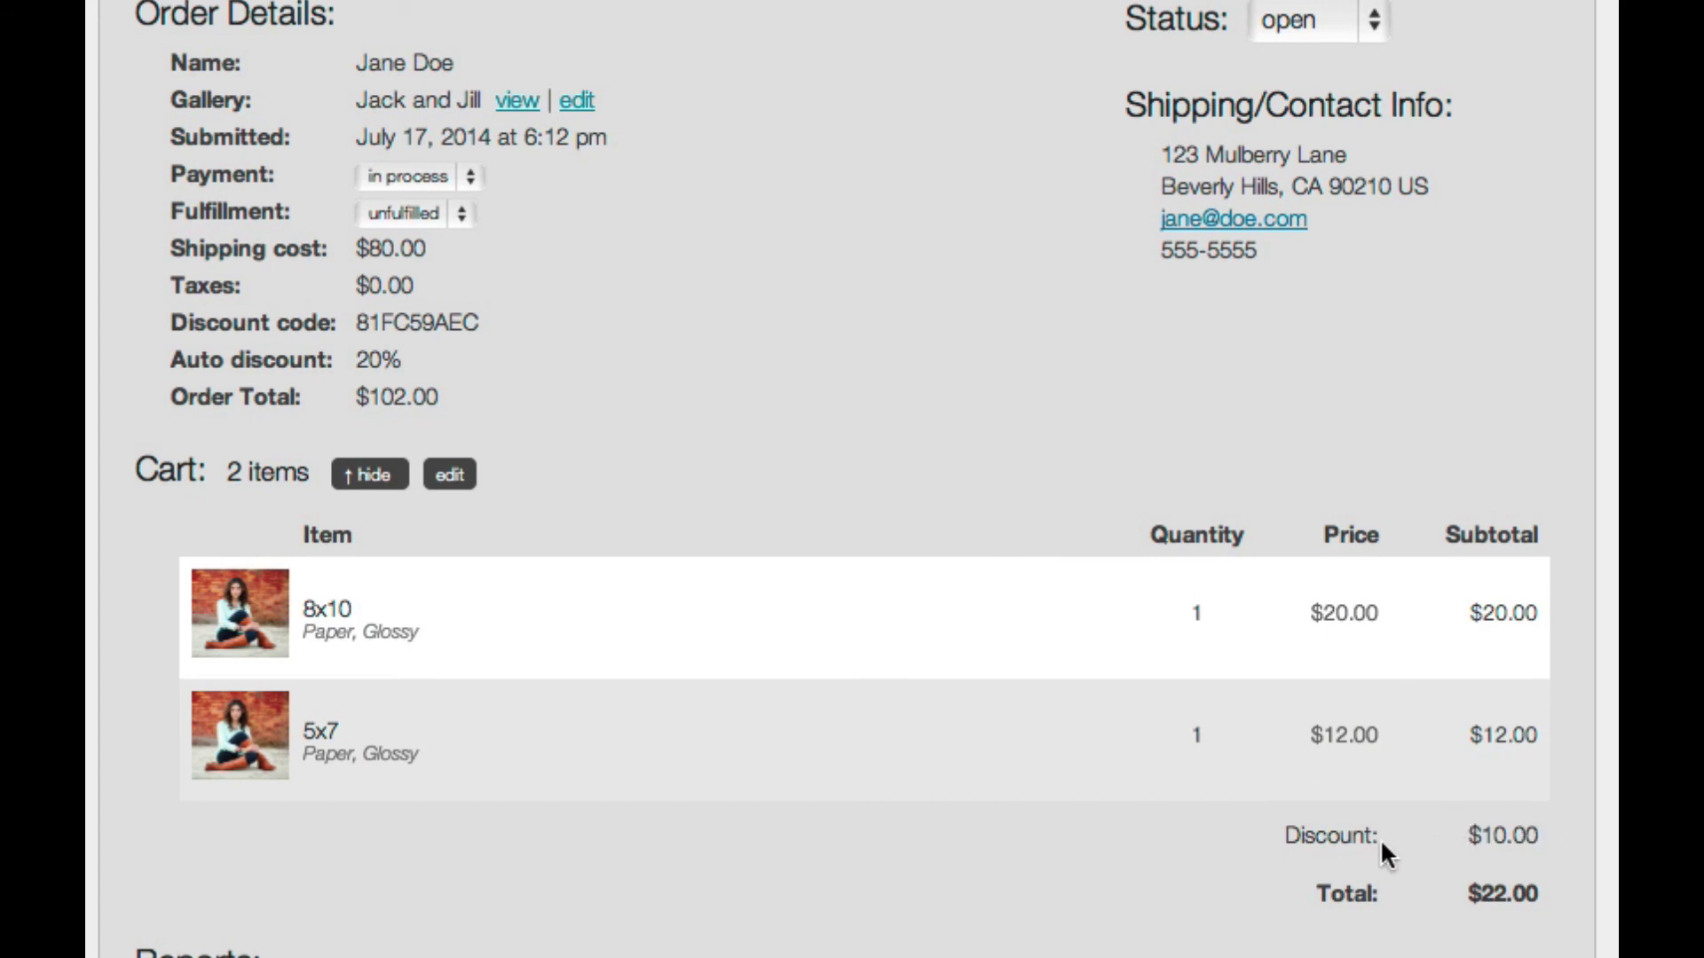
left_click(385, 475)
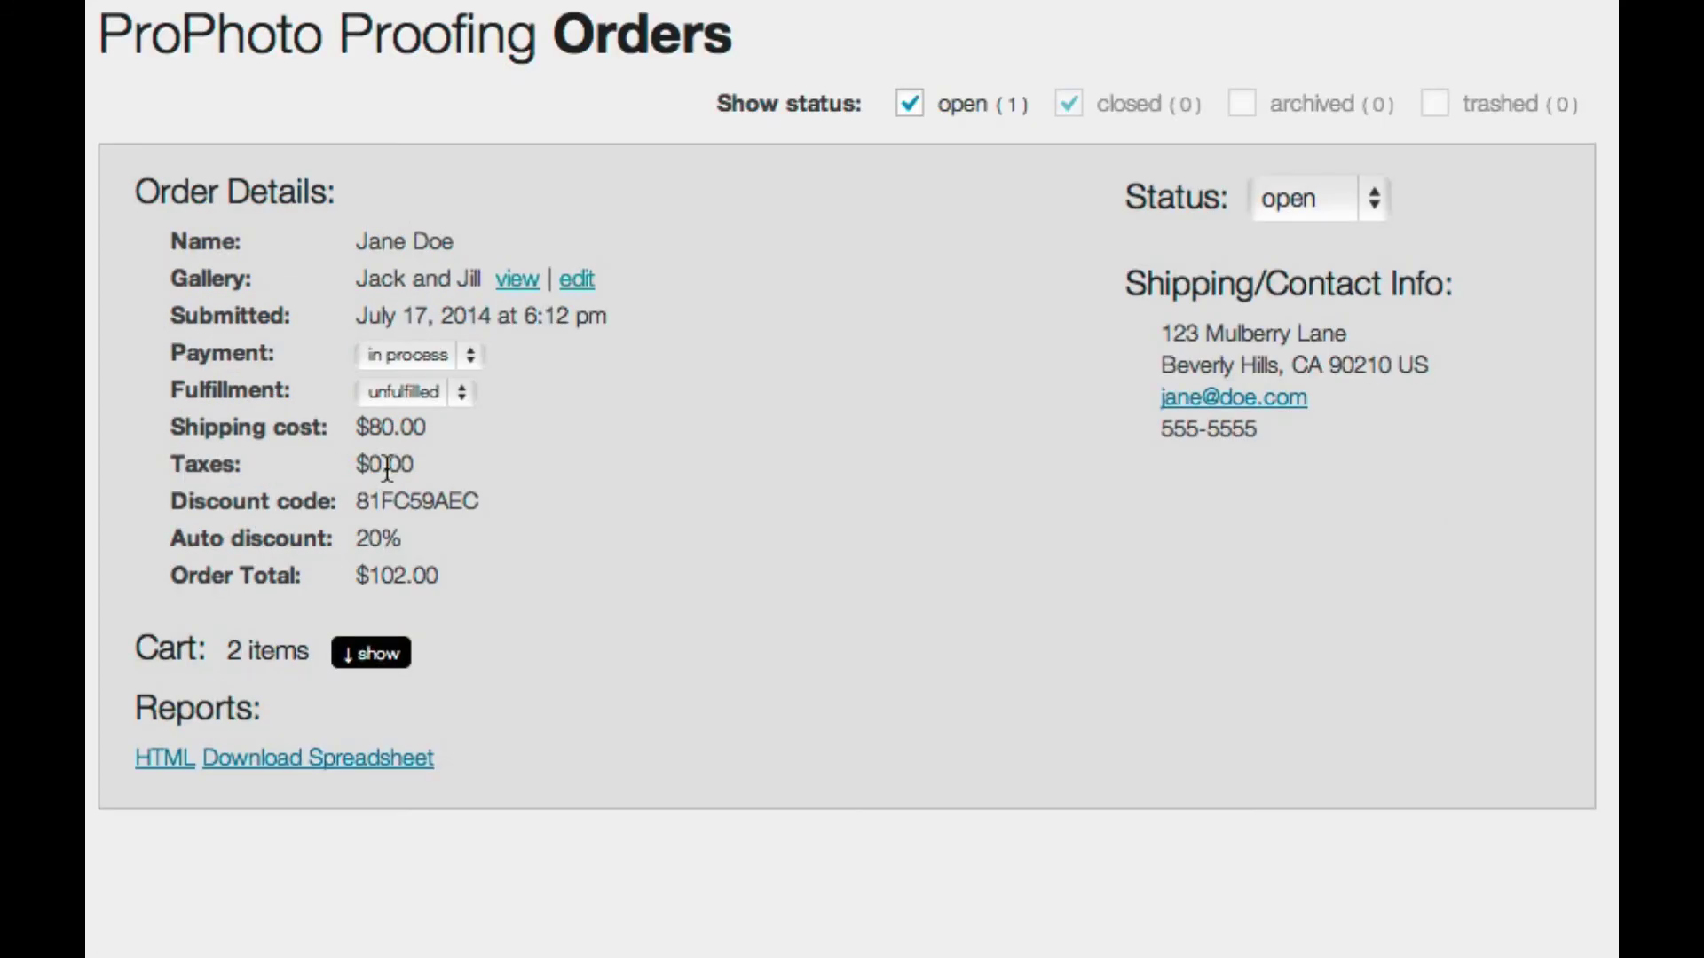